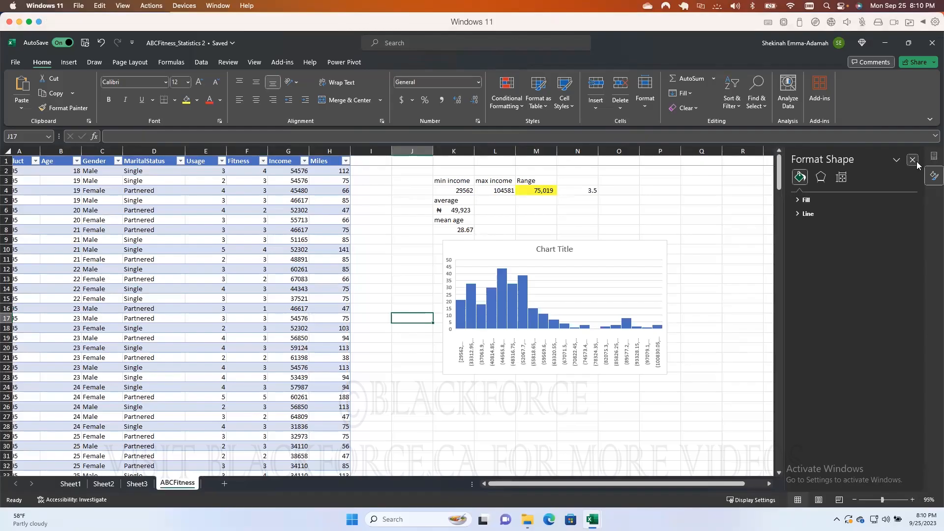
# Shift the existing untitled histogram slightly down and to the right, leaving a gap beneath the mean age figure.
pyautogui.click(913, 160)
pyautogui.click(659, 230)
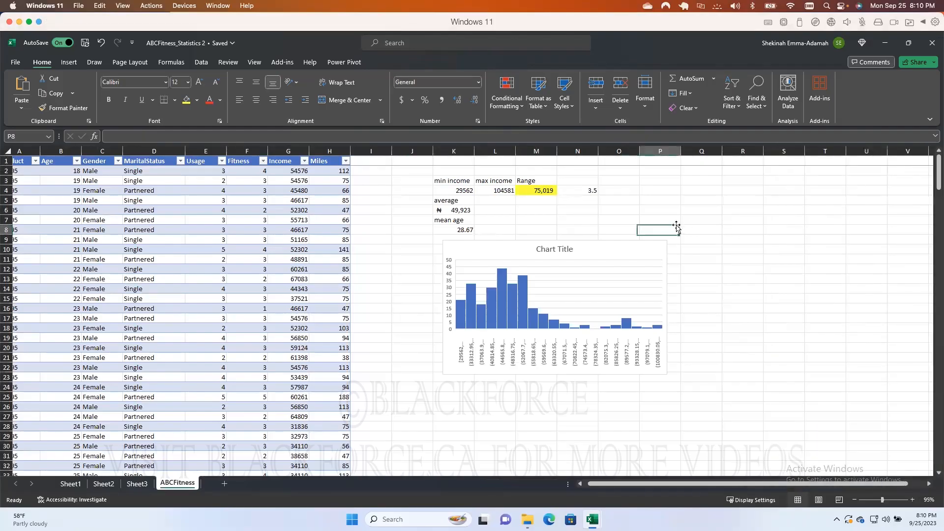
pyautogui.moveTo(622, 253); pyautogui.dragTo(645, 269)
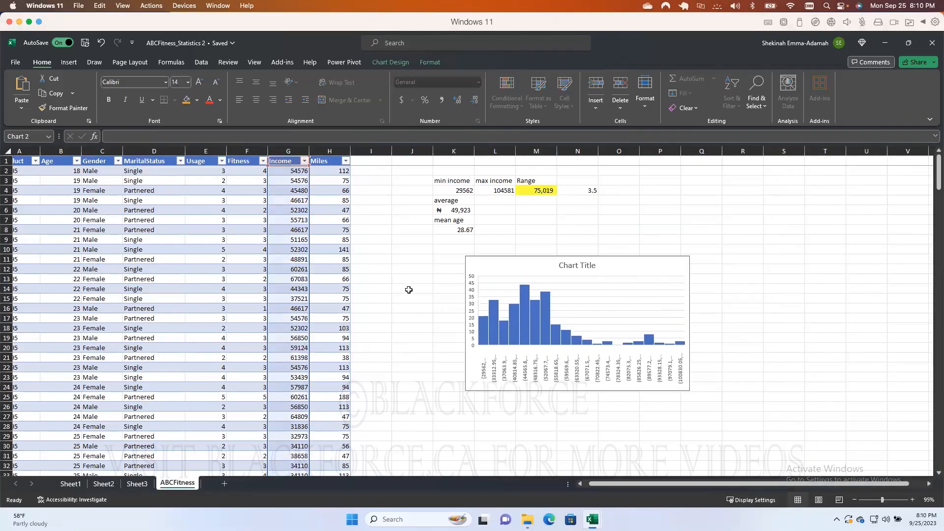
pyautogui.scroll(-1, 407, 290)
pyautogui.scroll(1, 398, 291)
pyautogui.click(393, 229)
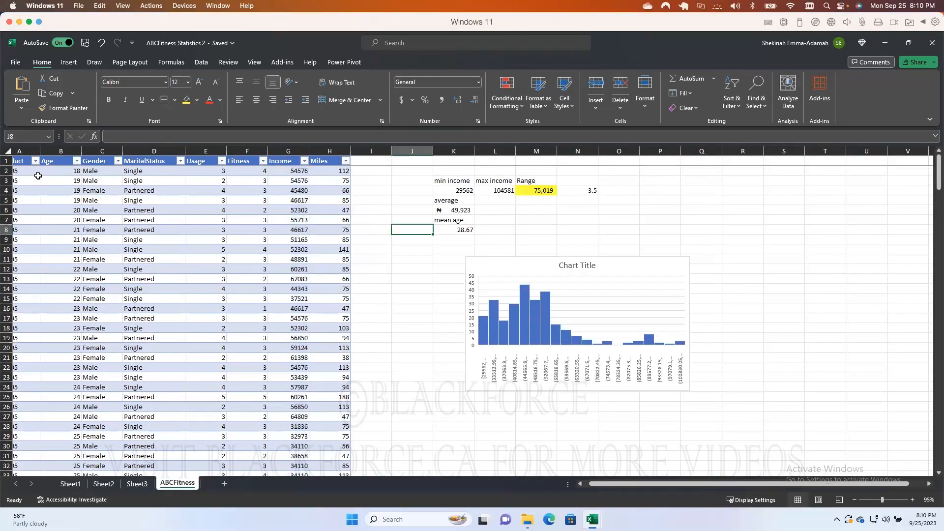
# Review the workbook's other sheets and read the problem statement, metadata and questions on Sheet3.
pyautogui.hscroll(-1, 24, 173)
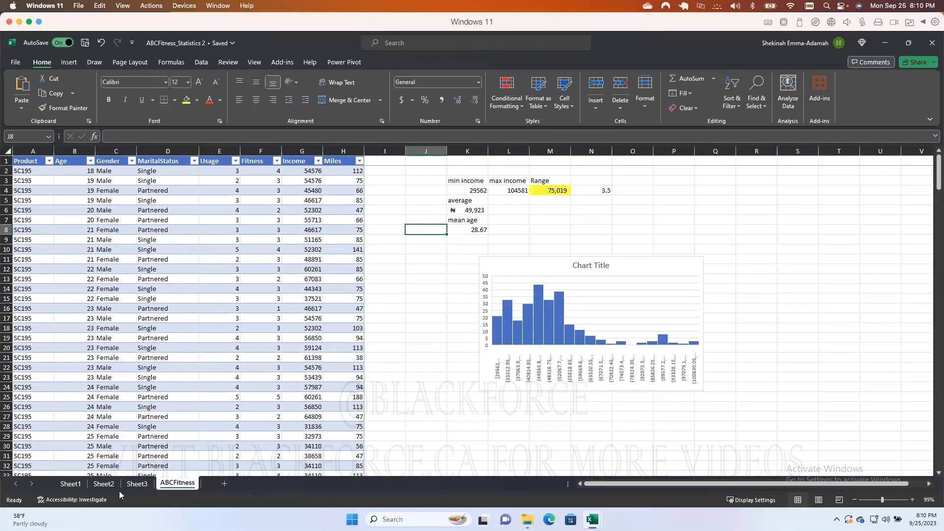
pyautogui.click(103, 485)
pyautogui.click(70, 485)
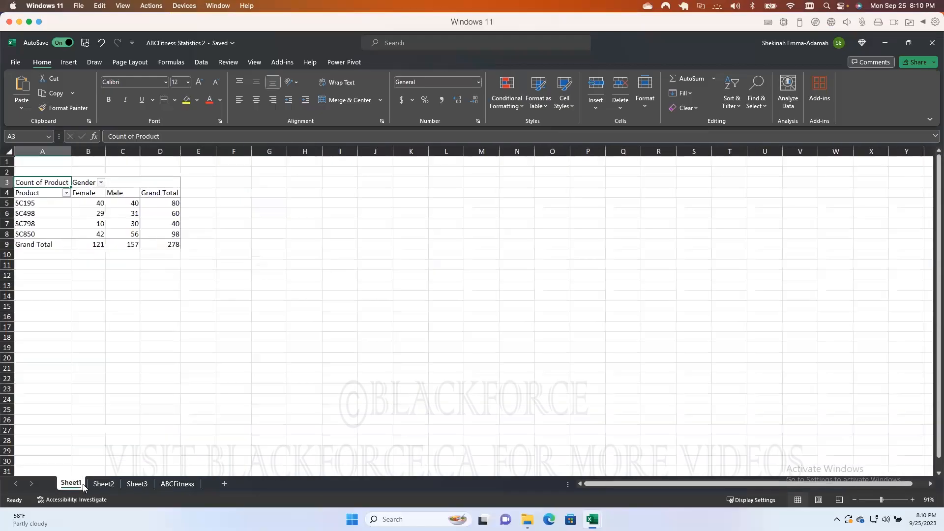
pyautogui.click(137, 484)
pyautogui.scroll(3, 73, 306)
pyautogui.scroll(-5, 73, 306)
pyautogui.scroll(-2, 72, 305)
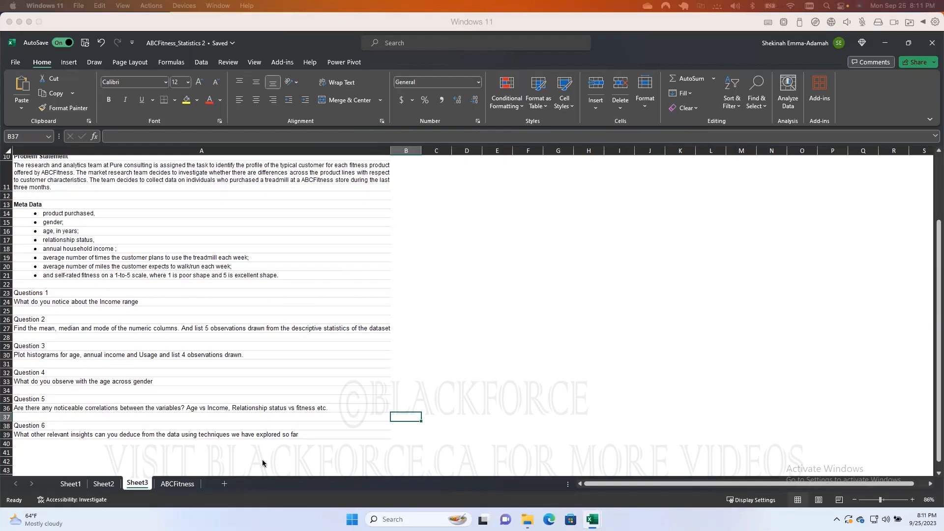
# Return to the ABCFitness sheet and move the untitled histogram to about columns O to T to free space beside the data.
pyautogui.click(178, 487)
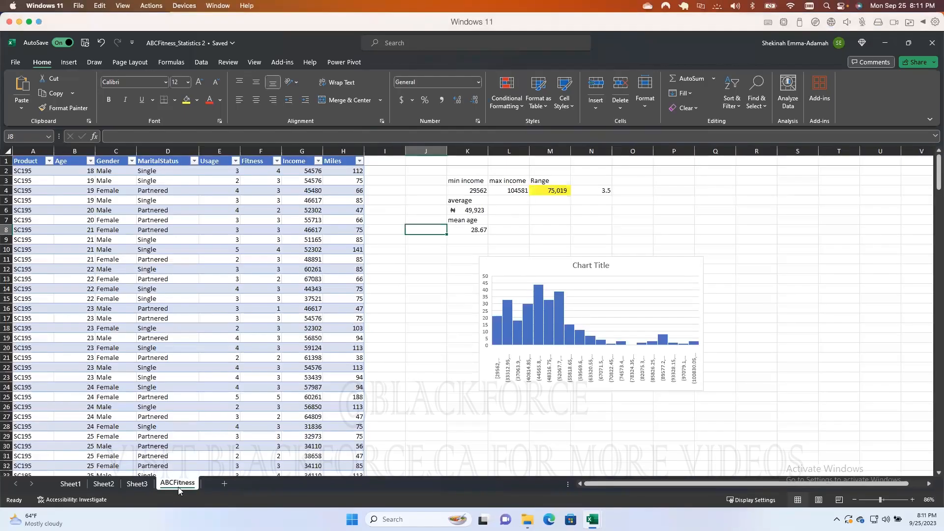
pyautogui.moveTo(509, 305); pyautogui.dragTo(648, 296)
pyautogui.click(457, 334)
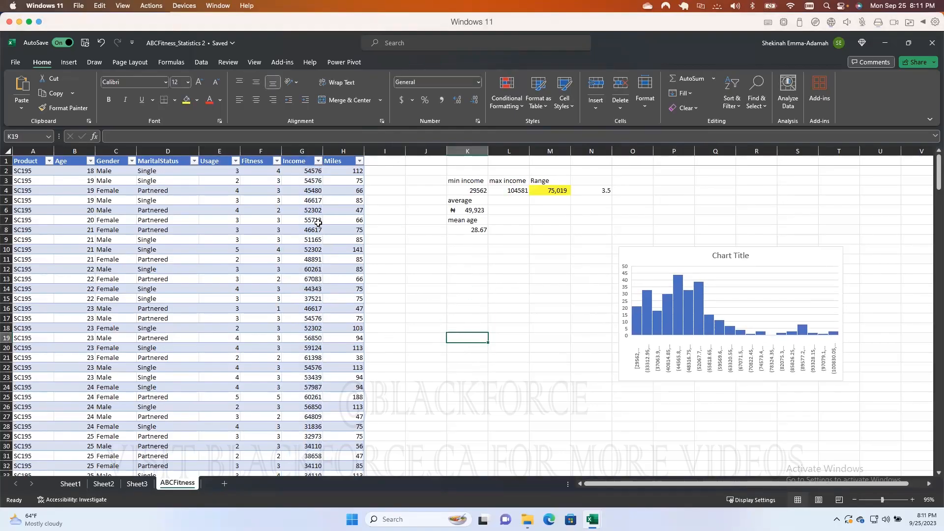
# Insert a histogram of the whole Income column, including its header.
pyautogui.moveTo(295, 161); pyautogui.dragTo(309, 442)
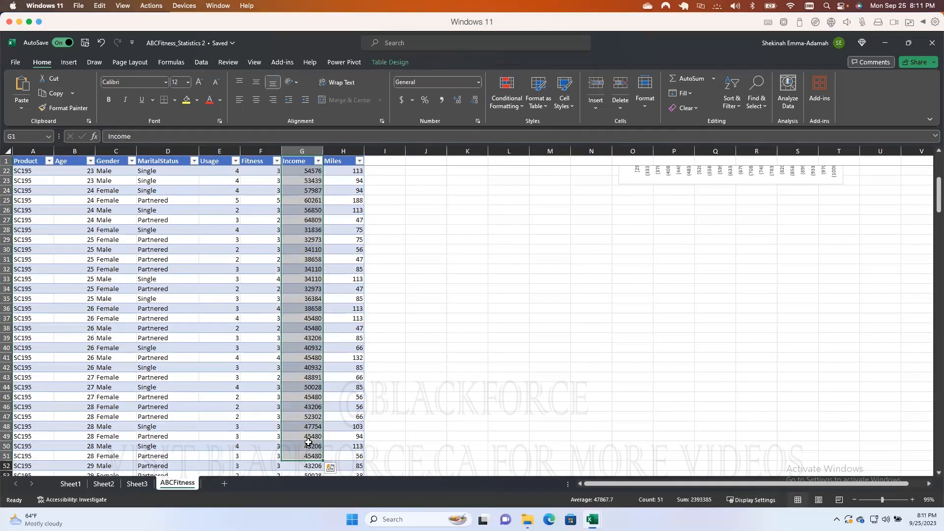
pyautogui.hotkey('ctrl', 'shift', 'Down')
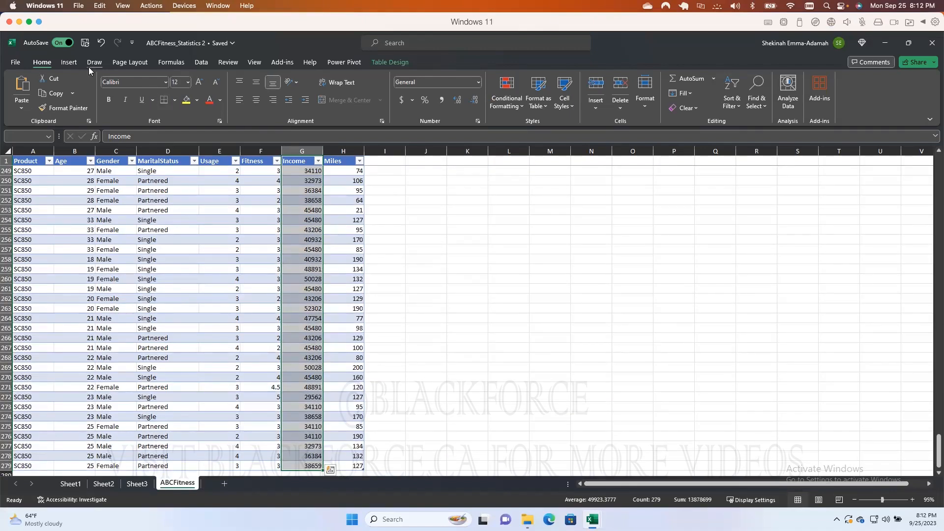
pyautogui.click(69, 63)
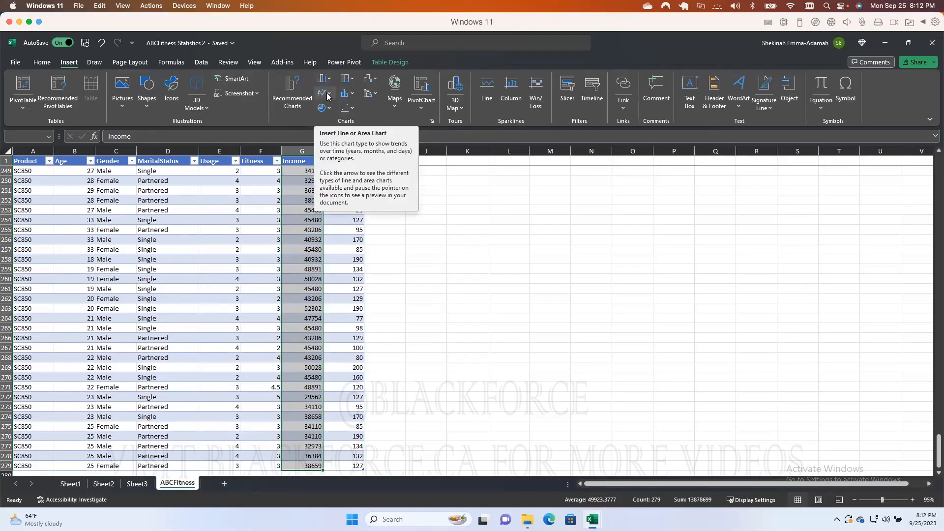
pyautogui.click(353, 96)
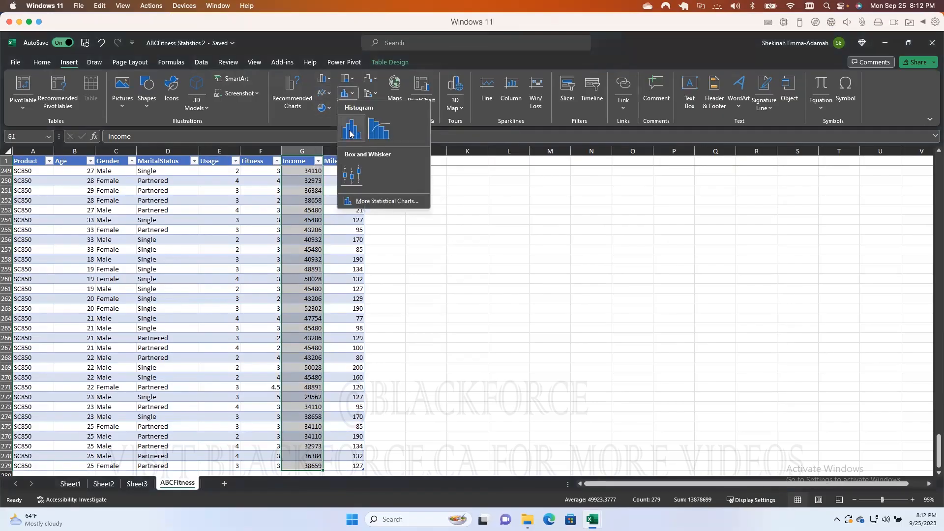
pyautogui.click(349, 130)
# Move the old histogram further right and place the new income histogram below the mean age figure, starting around column K.
pyautogui.scroll(20, 509, 222)
pyautogui.scroll(20, 509, 222)
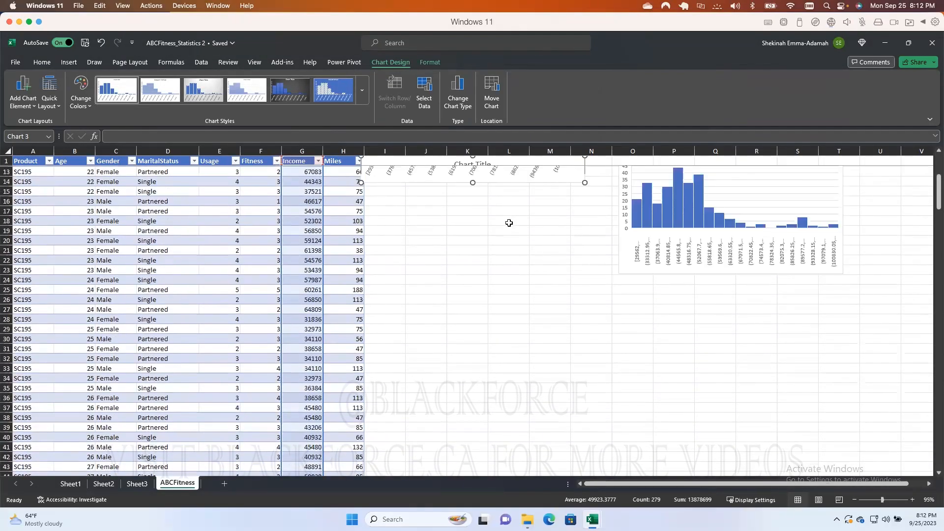
pyautogui.moveTo(680, 246); pyautogui.dragTo(840, 263)
pyautogui.moveTo(571, 291); pyautogui.dragTo(662, 397)
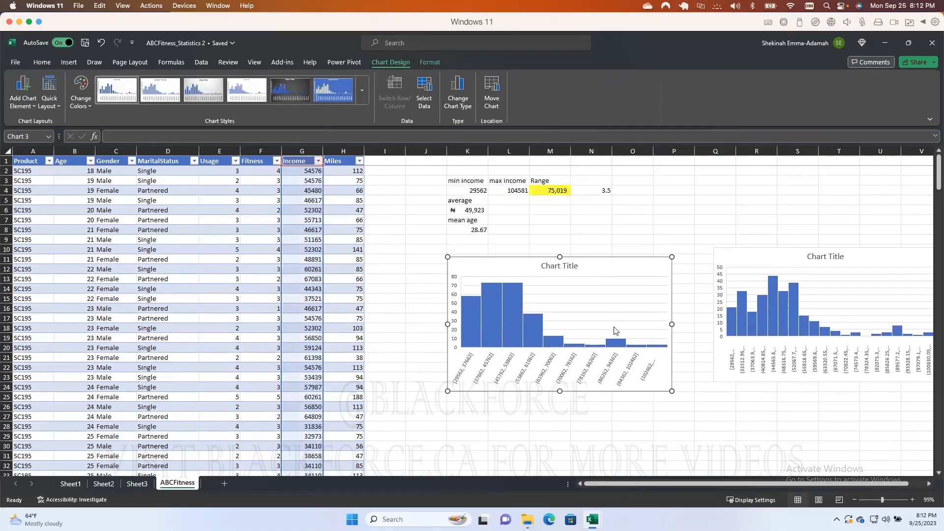
# Change the new histogram's title to "Client Income Distribution".
pyautogui.doubleClick(568, 266)
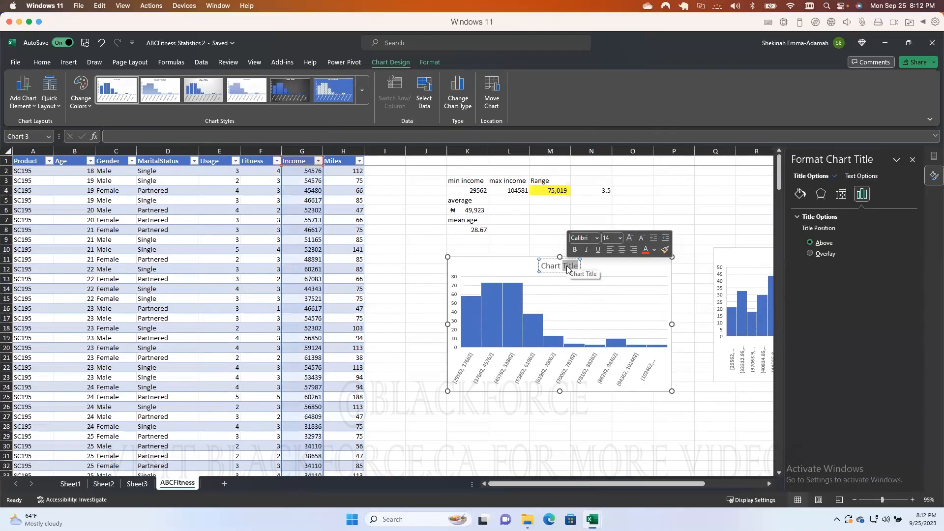
pyautogui.press('BackSpace')
pyautogui.press('BackSpace')
pyautogui.press('BackSpace')
pyautogui.press('BackSpace')
pyautogui.press('BackSpace')
pyautogui.press('BackSpace')
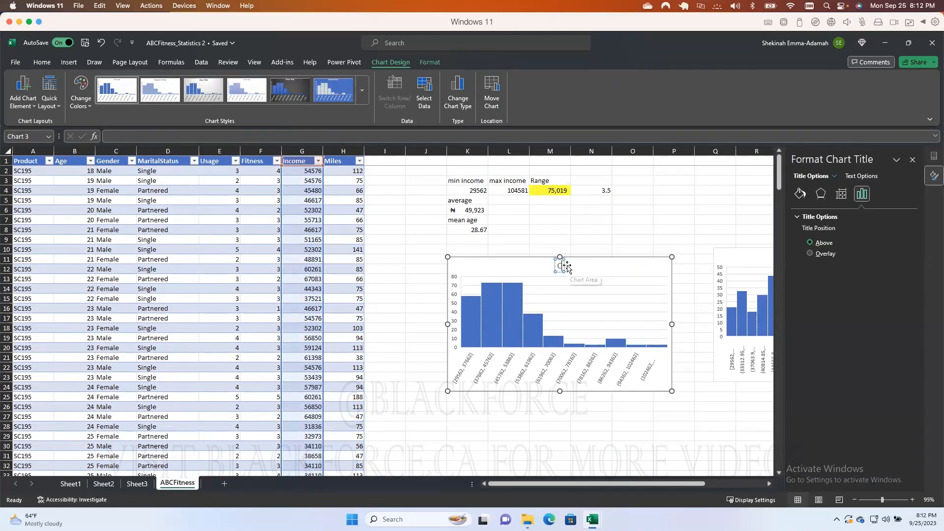
pyautogui.write('lien')
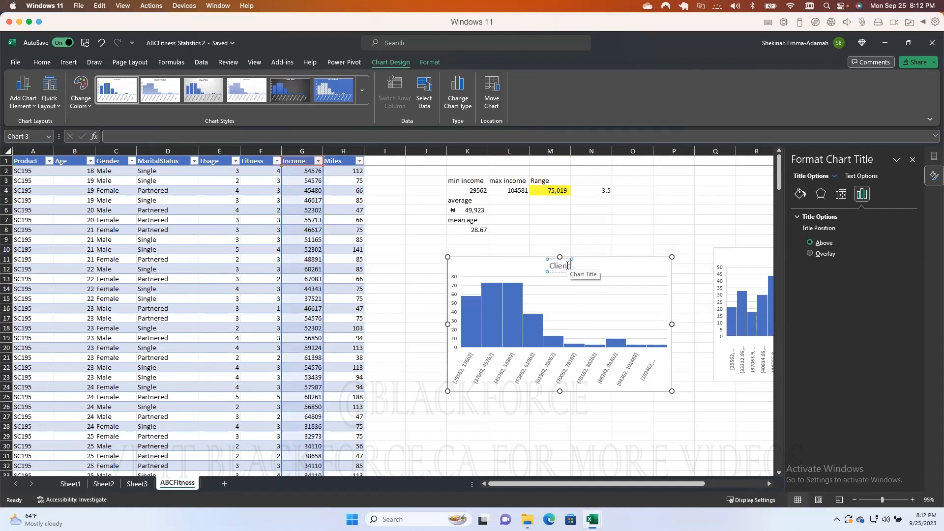
pyautogui.write('t Income Dist')
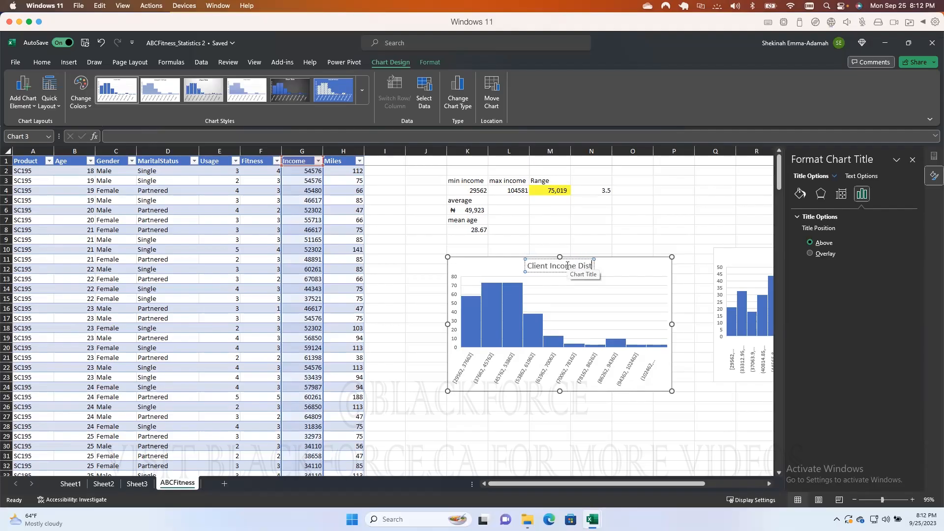
pyautogui.write('ribution')
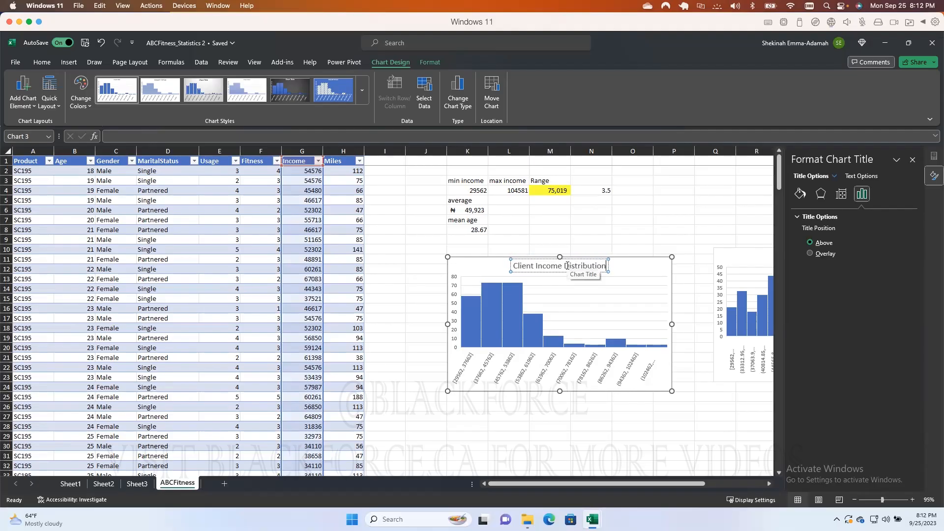
pyautogui.press('Return')
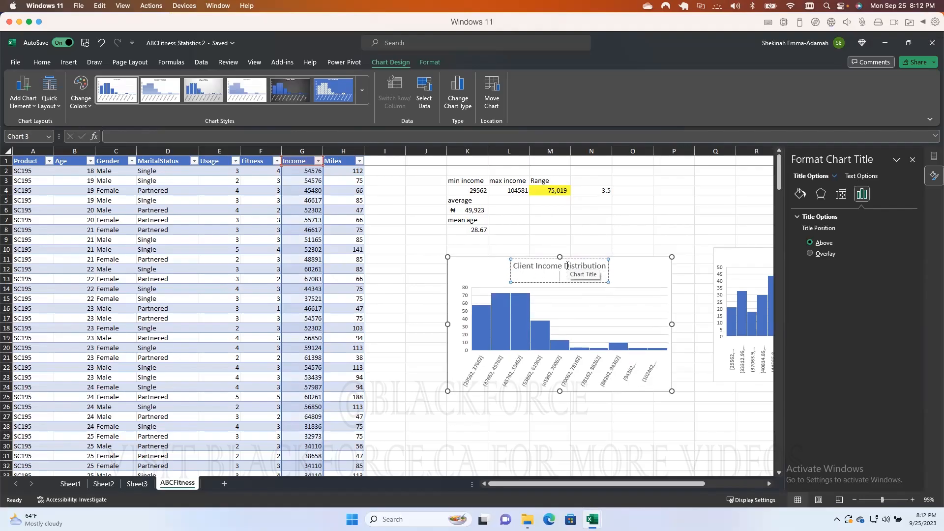
pyautogui.press('BackSpace')
pyautogui.click(632, 267)
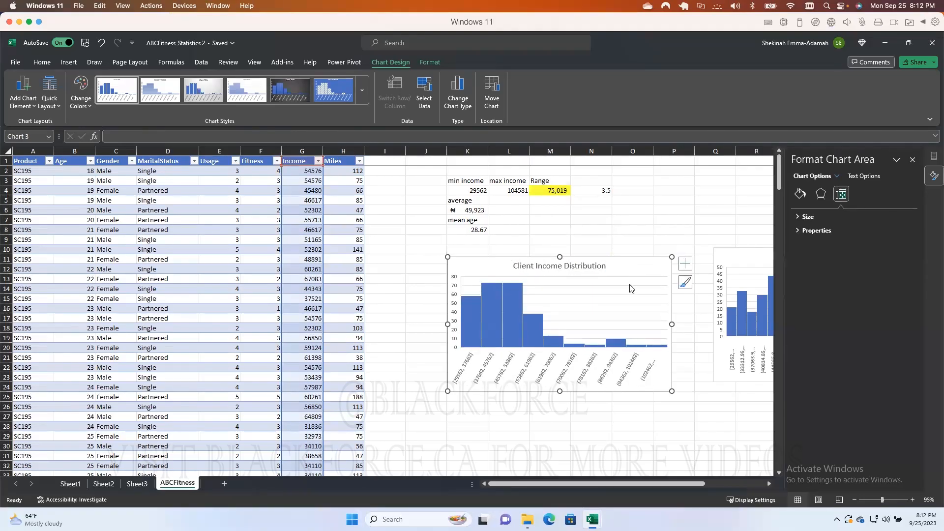
# Enlarge the Client Income Distribution chart to span about columns J to P and rows 11 to 29.
pyautogui.moveTo(448, 392); pyautogui.dragTo(413, 432)
pyautogui.moveTo(672, 432); pyautogui.dragTo(695, 443)
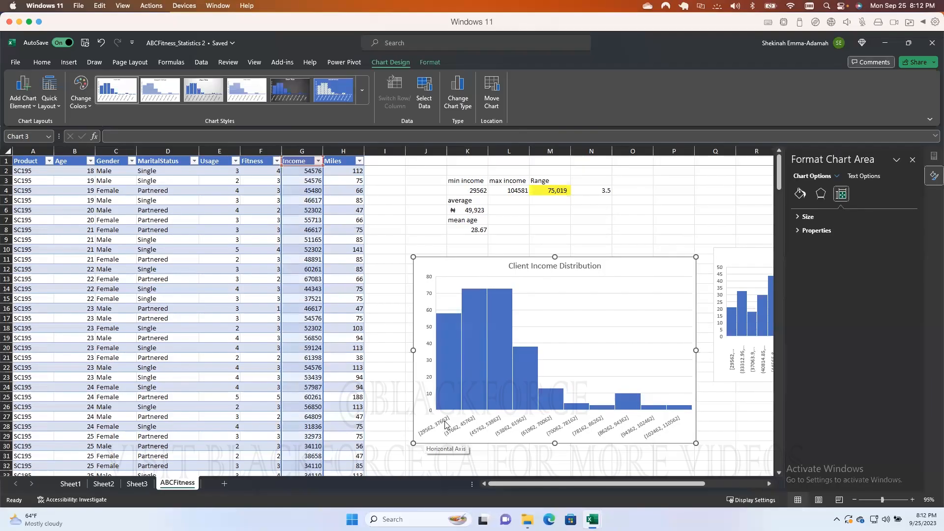
pyautogui.click(440, 423)
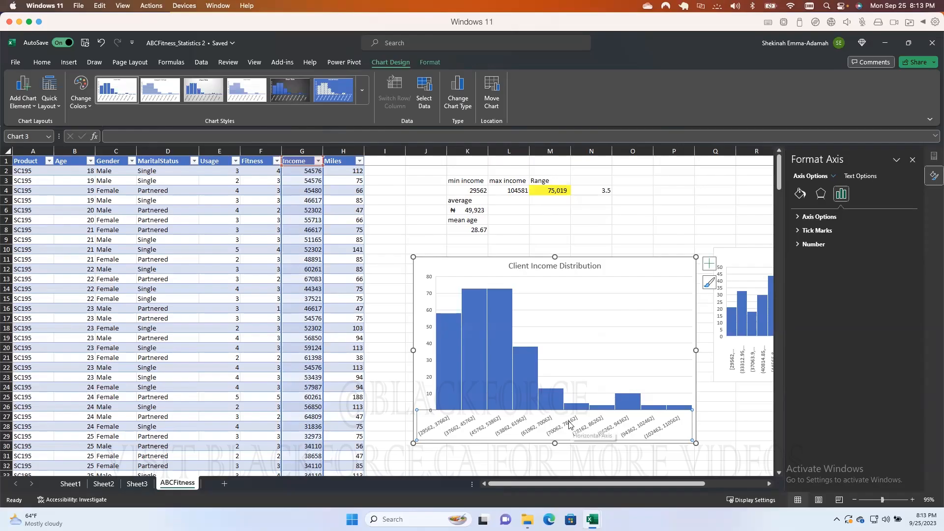
pyautogui.click(913, 160)
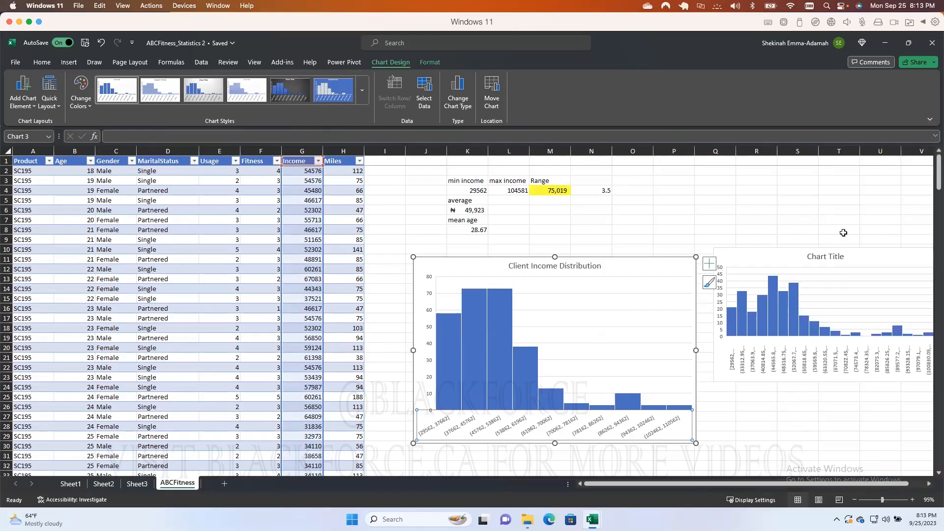
# Check the bin options of the Client Income Distribution chart's horizontal axis.
pyautogui.doubleClick(511, 430)
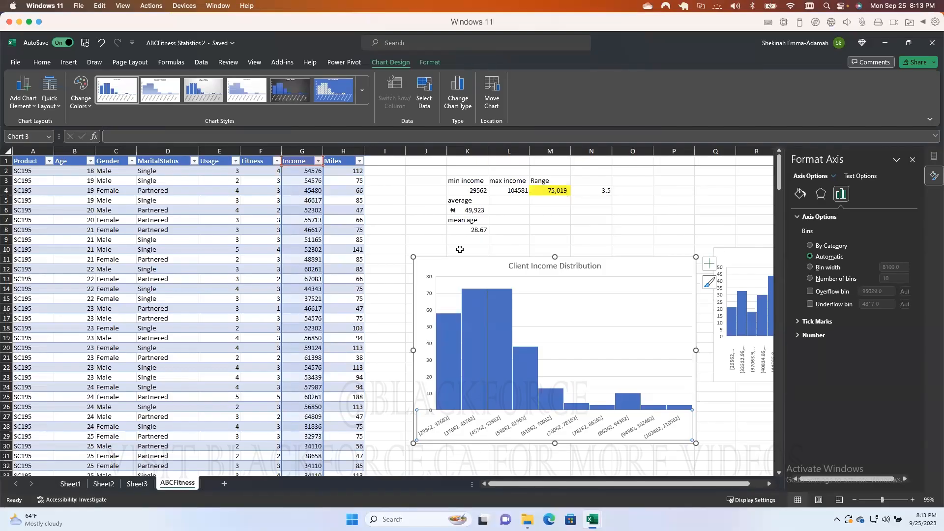
pyautogui.click(69, 63)
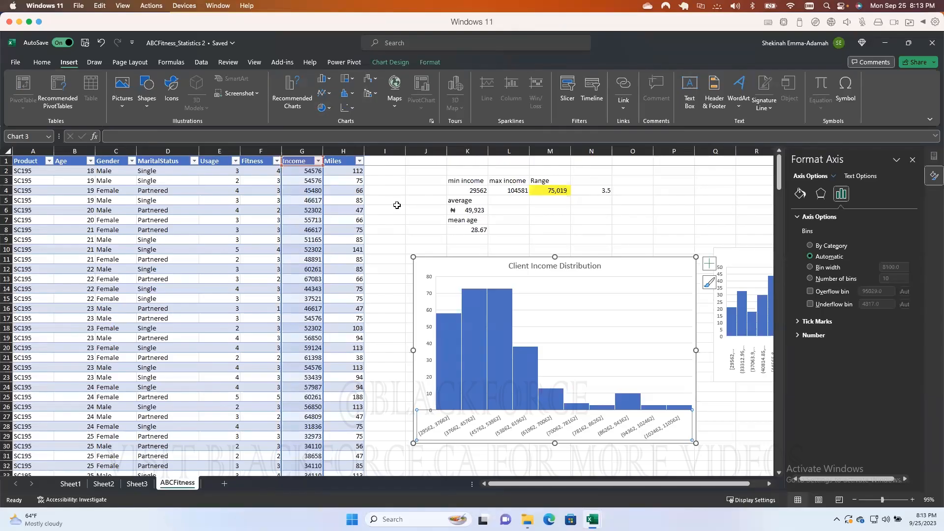
pyautogui.press('Down')
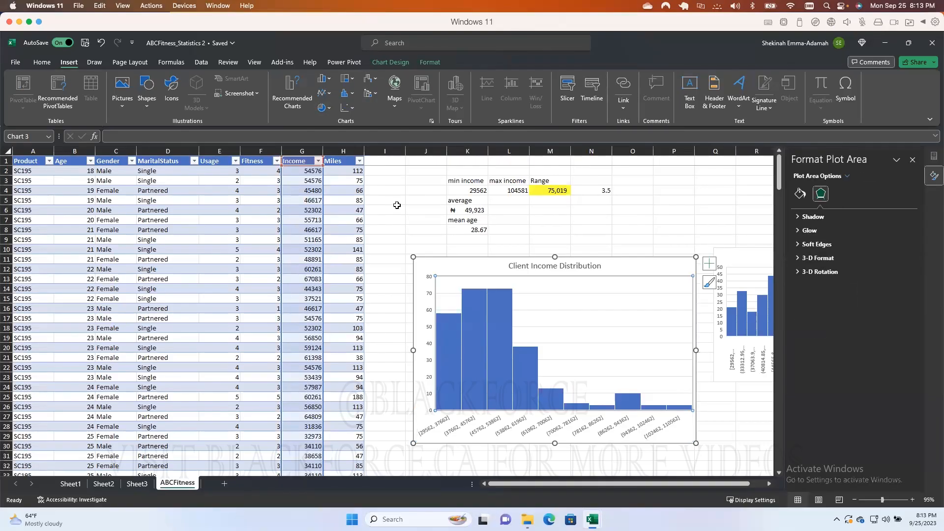
pyautogui.click(398, 207)
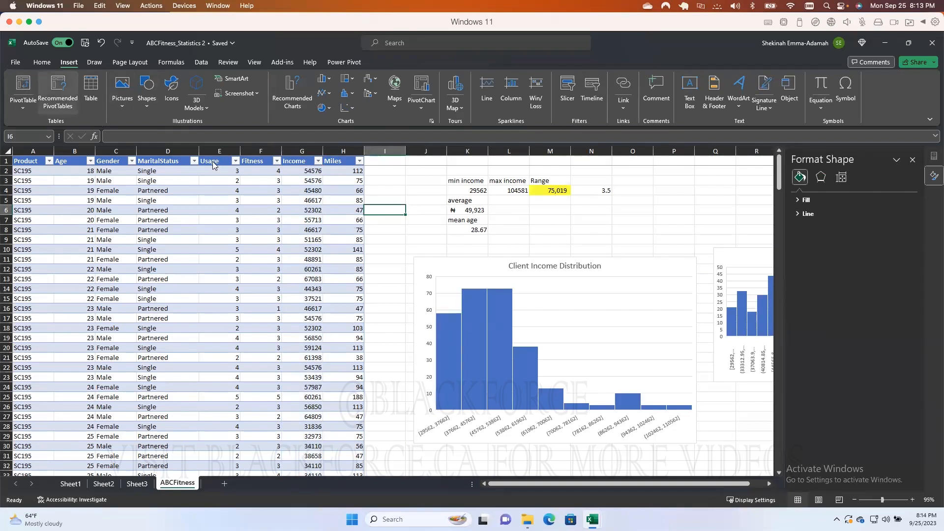
pyautogui.click(17, 66)
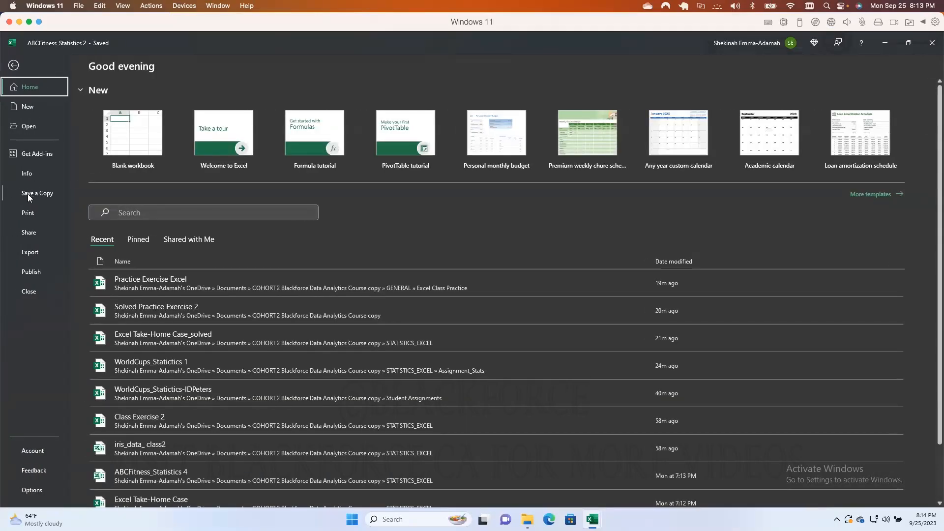
pyautogui.click(27, 194)
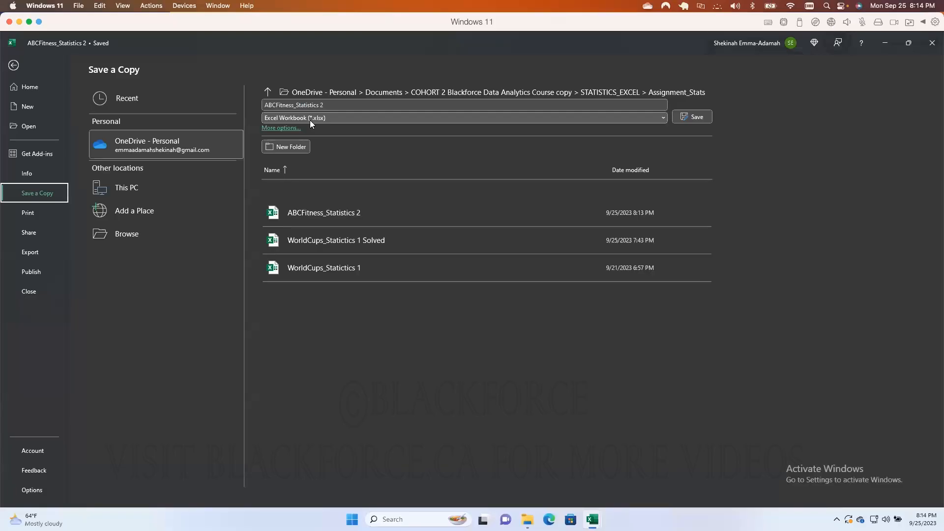
pyautogui.click(13, 67)
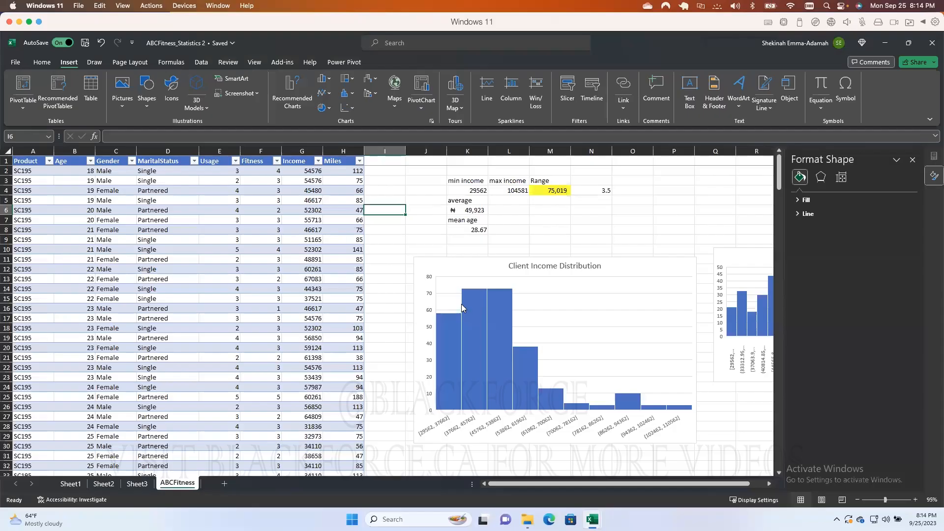
# Shift the Client Income Distribution chart to start at column J, row 10, and set its horizontal axis to 15 bins.
pyautogui.moveTo(626, 266); pyautogui.dragTo(618, 257)
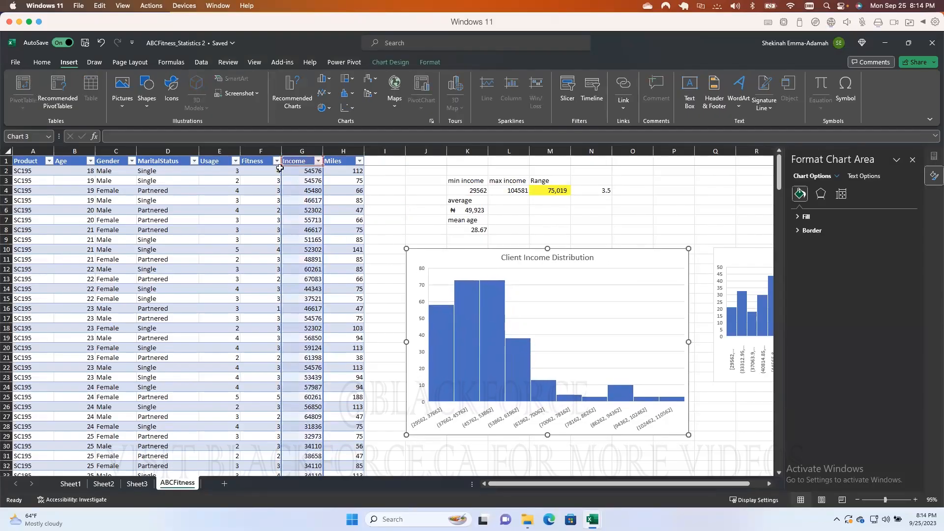
pyautogui.click(913, 159)
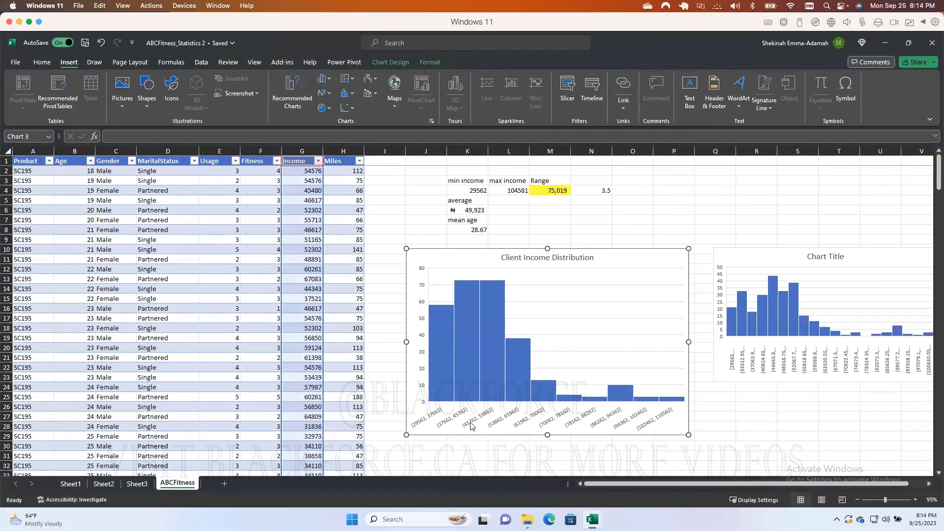
pyautogui.doubleClick(471, 426)
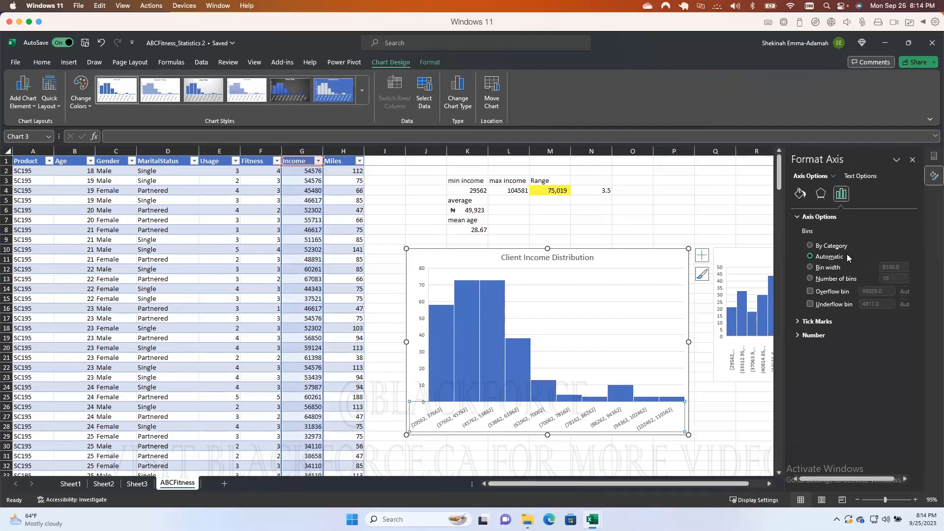
pyautogui.click(810, 267)
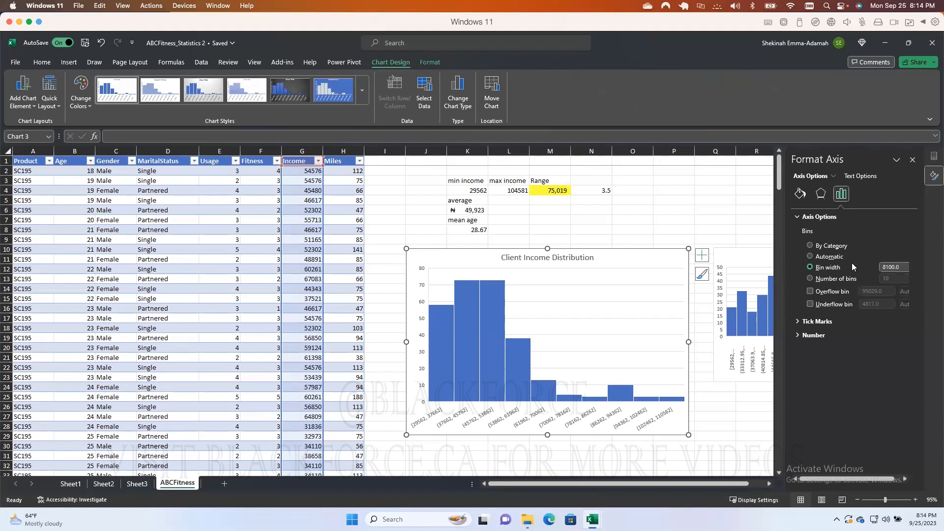
pyautogui.click(811, 277)
pyautogui.click(898, 278)
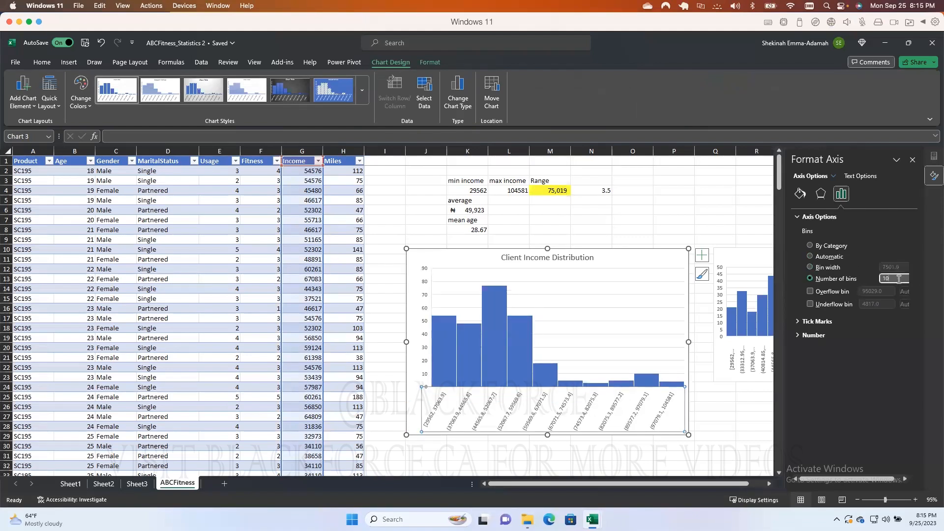
pyautogui.press('BackSpace')
pyautogui.write('5')
pyautogui.press('Return')
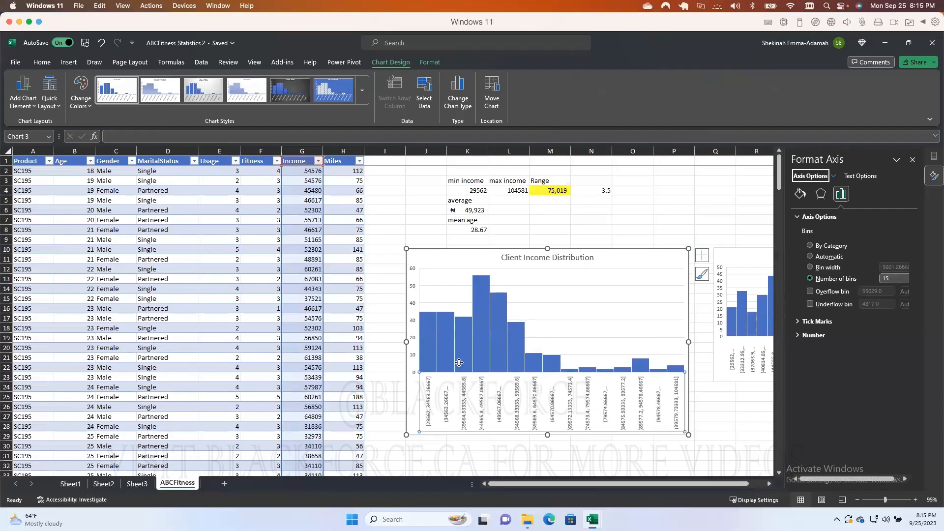
# Set the number of bins on the Client Income Distribution chart's horizontal axis to 20.
pyautogui.click(887, 278)
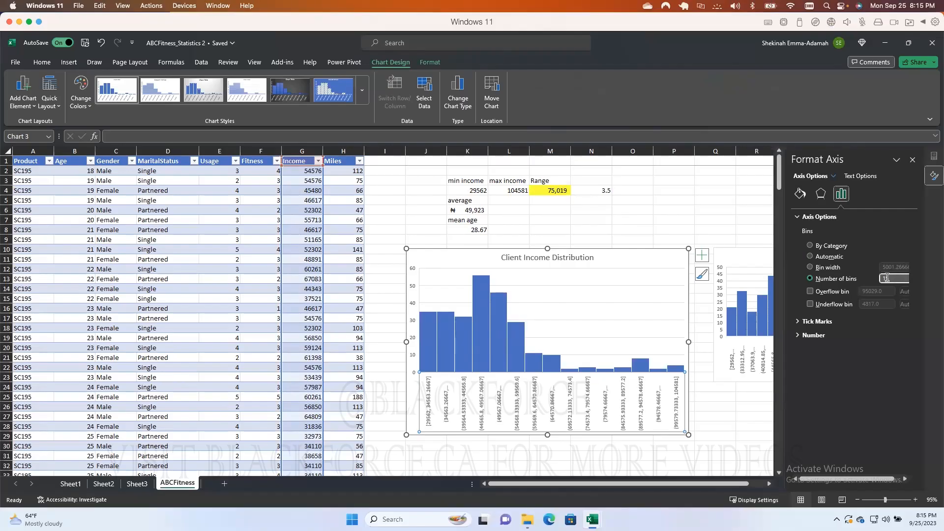
pyautogui.press('BackSpace')
pyautogui.press('BackSpace')
pyautogui.write('2')
pyautogui.press('Return')
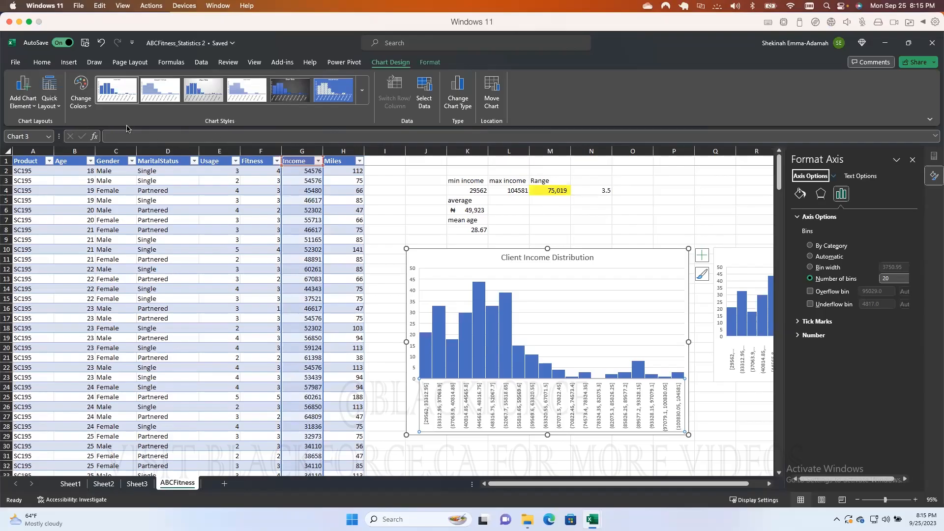
# Move the Client Income Distribution chart up to start at row 9, directly below the mean age figure, and close its formatting options.
pyautogui.click(15, 62)
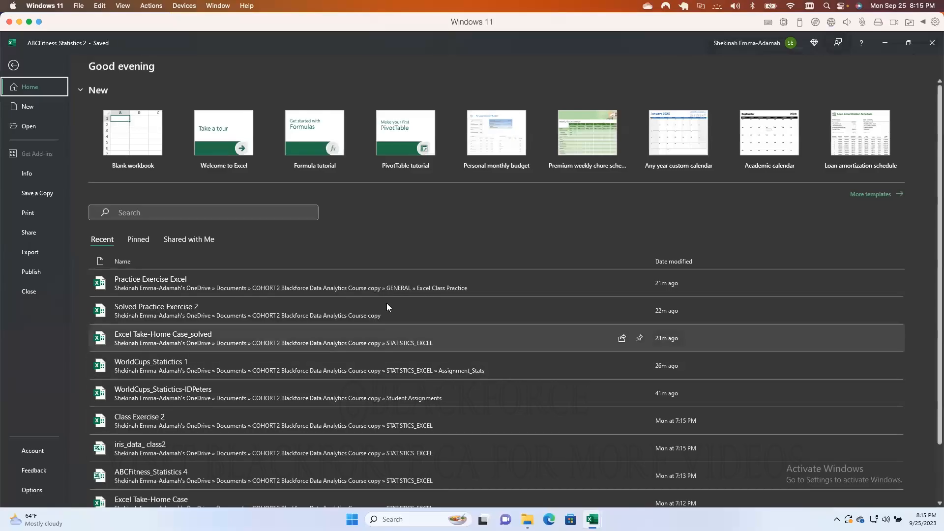
pyautogui.click(14, 65)
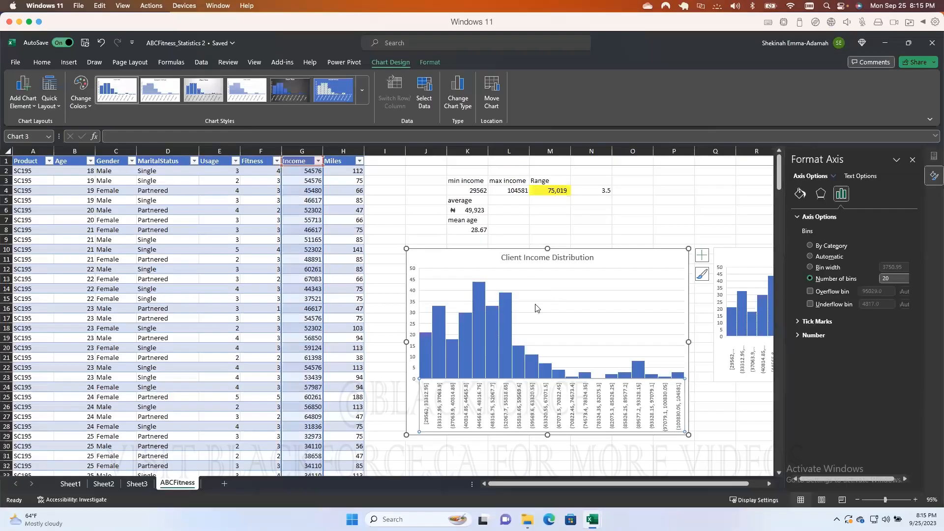
pyautogui.moveTo(602, 249); pyautogui.dragTo(602, 237)
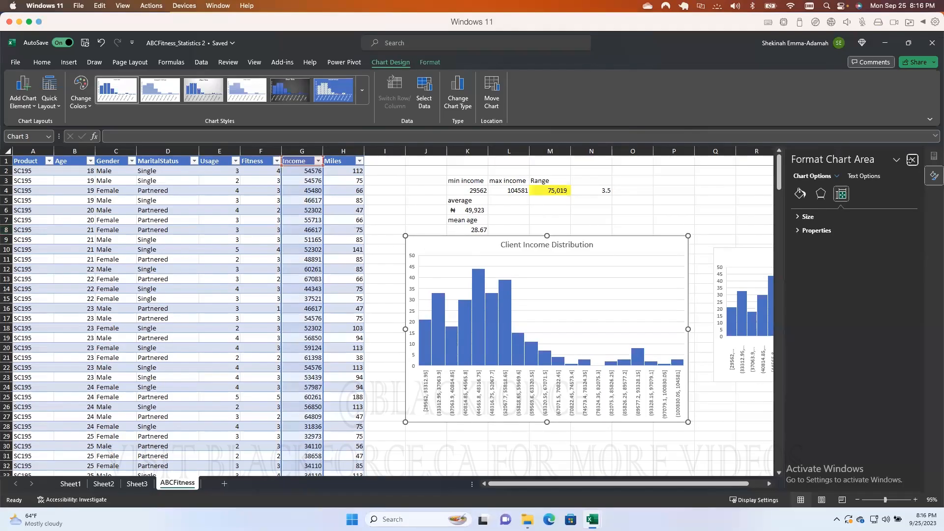
pyautogui.click(912, 162)
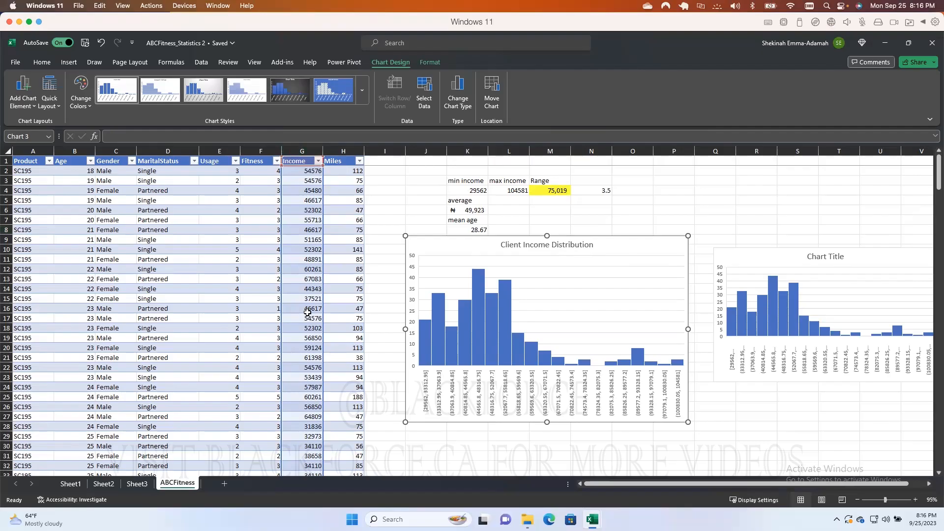
pyautogui.click(67, 63)
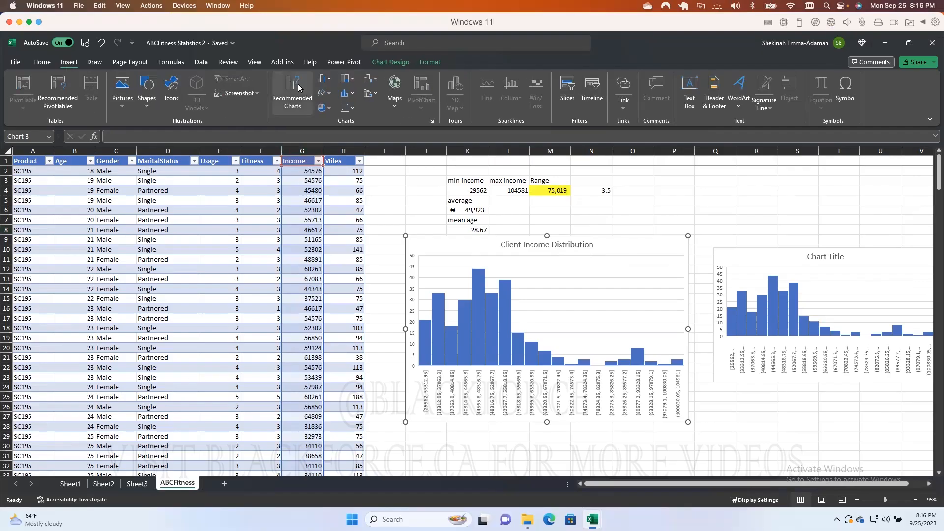
pyautogui.click(353, 99)
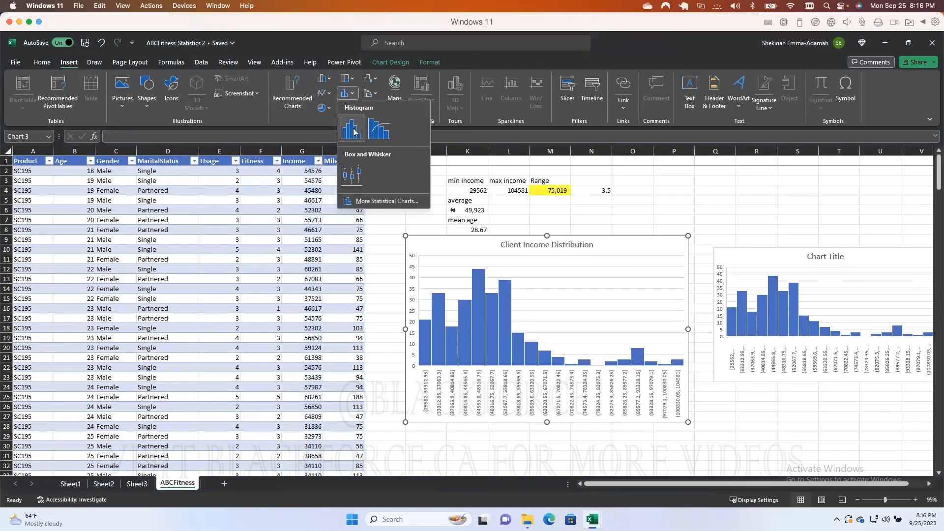
pyautogui.click(486, 252)
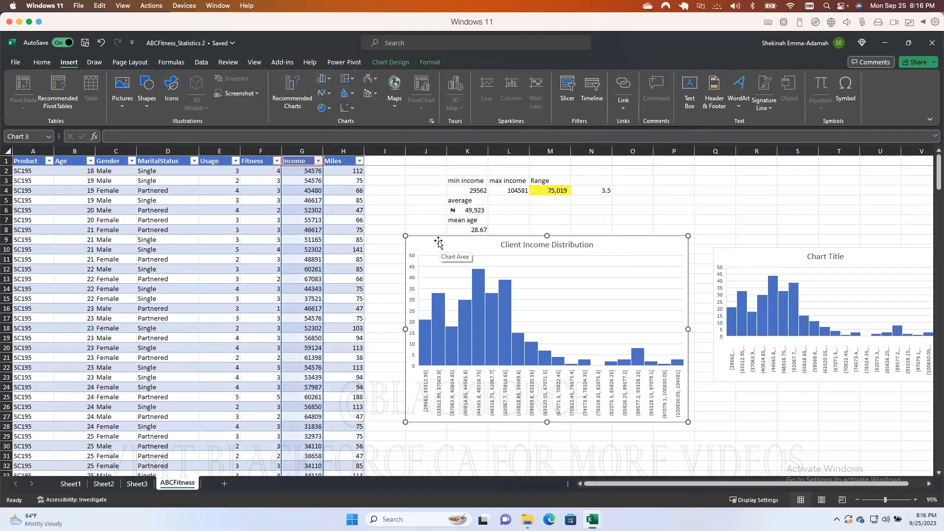
pyautogui.click(16, 63)
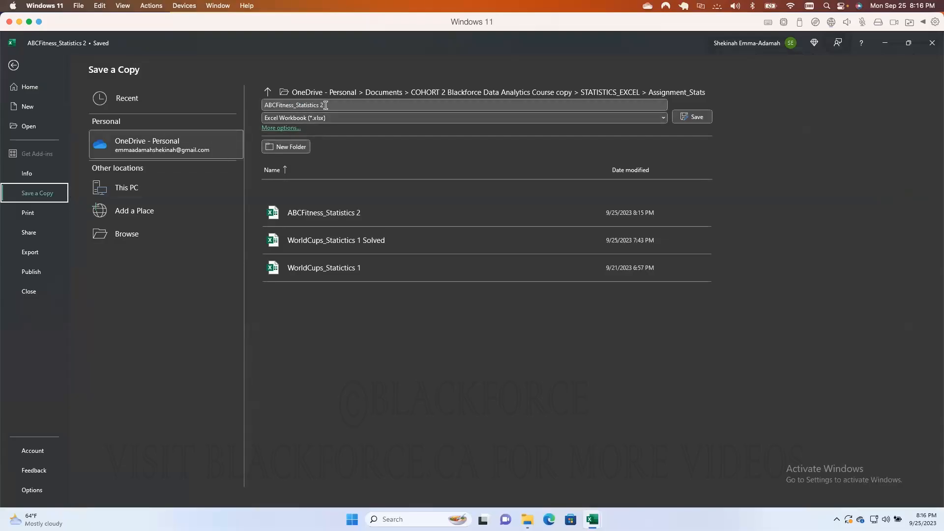
pyautogui.click(344, 118)
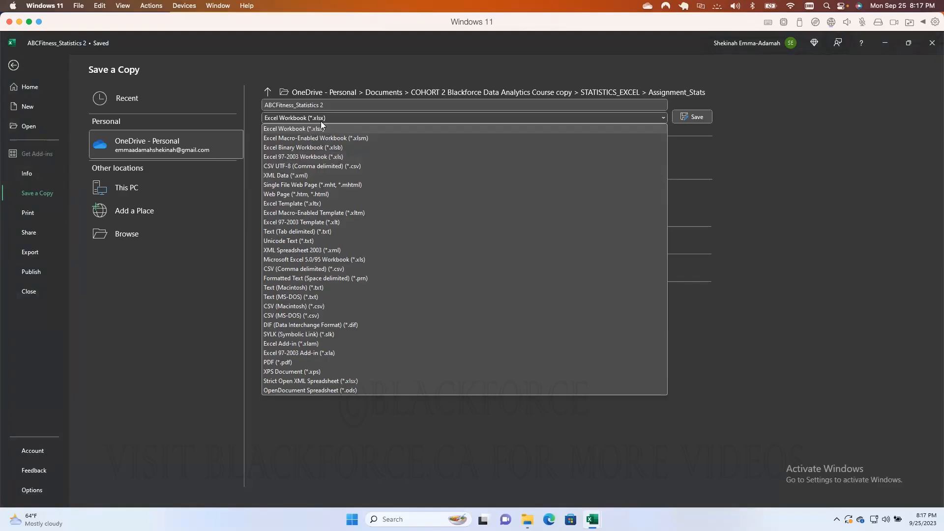
pyautogui.click(15, 67)
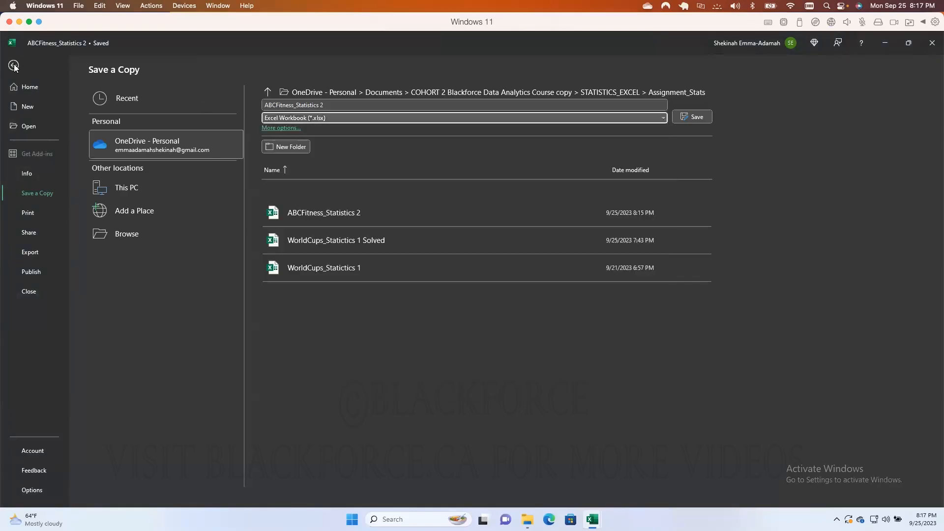
pyautogui.click(15, 66)
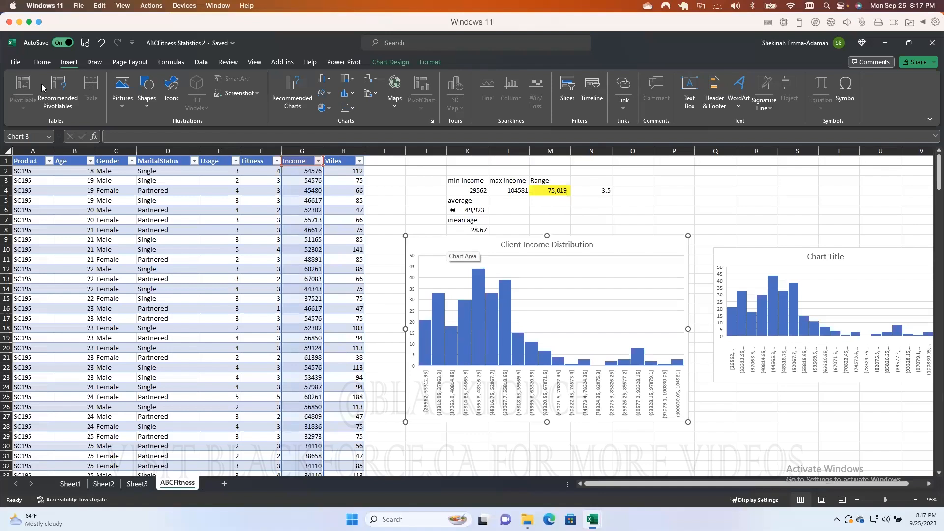
pyautogui.click(15, 62)
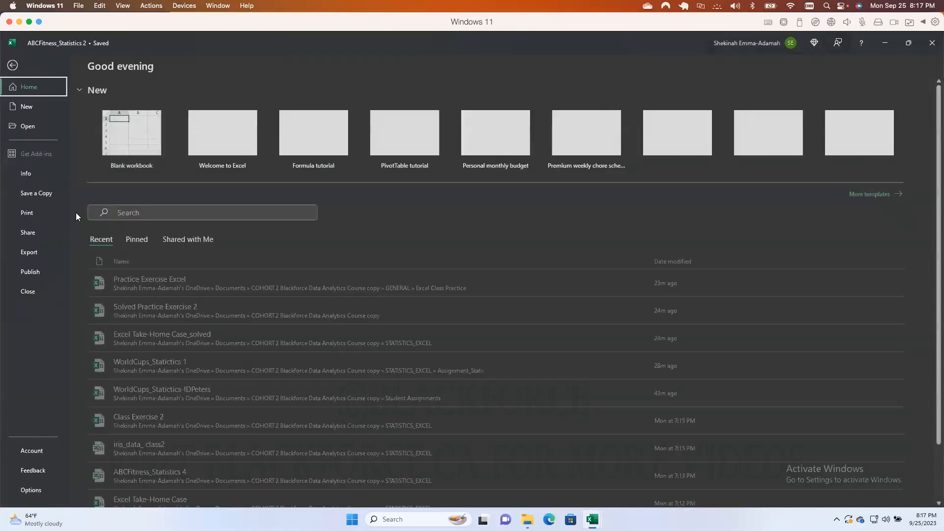
pyautogui.click(13, 66)
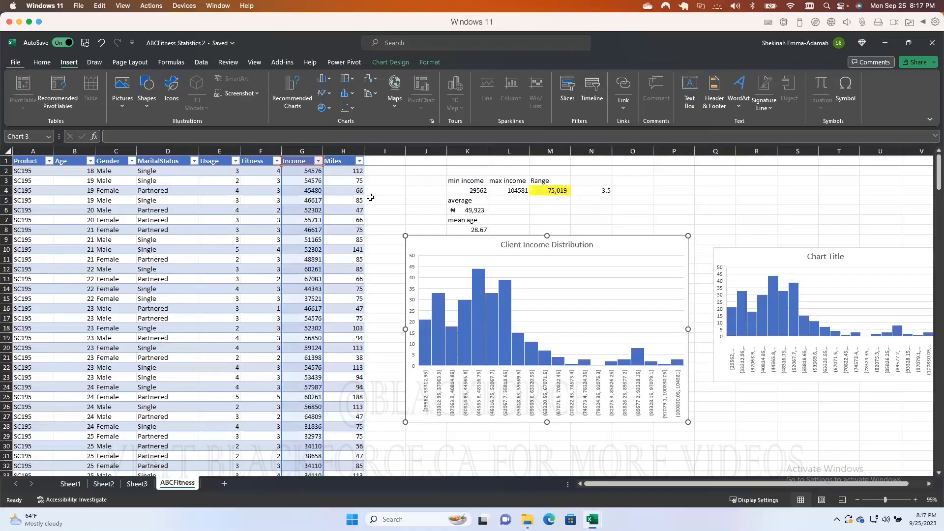
pyautogui.click(350, 96)
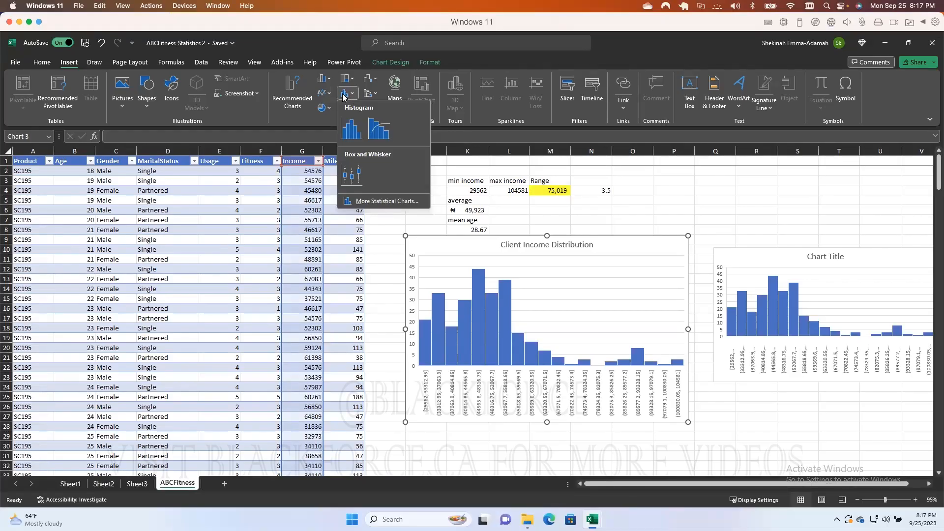
pyautogui.click(329, 120)
pyautogui.click(352, 95)
pyautogui.click(325, 124)
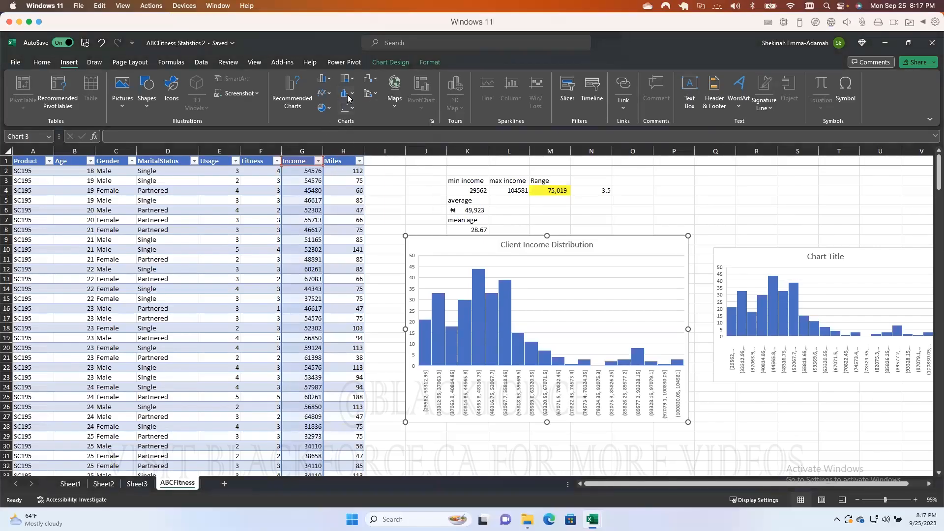
# Nudge the Client Income Distribution chart slightly left and down, and check its horizontal axis bin settings.
pyautogui.moveTo(441, 246); pyautogui.dragTo(435, 249)
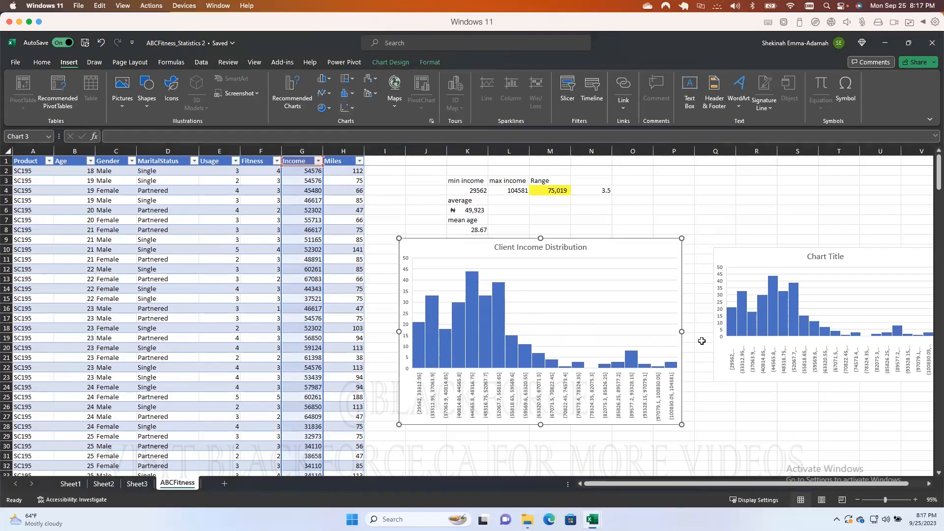
pyautogui.doubleClick(472, 395)
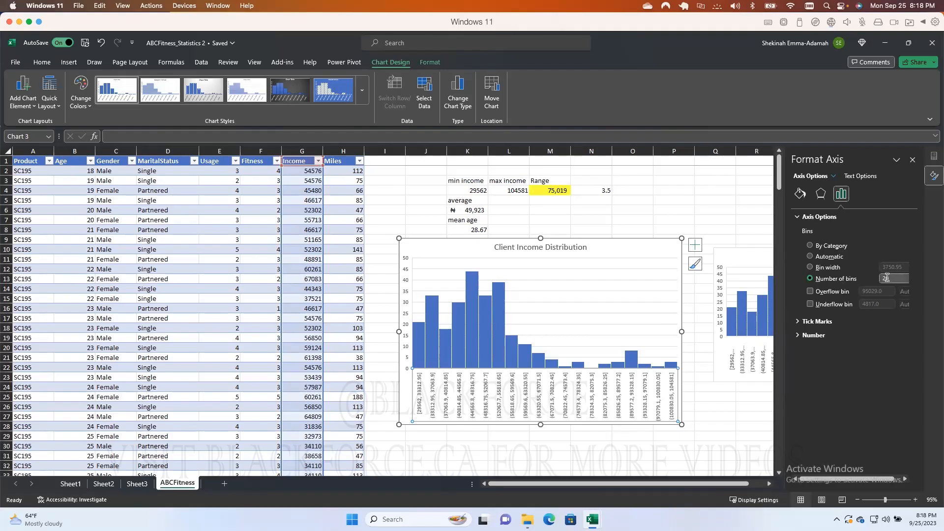
pyautogui.click(913, 160)
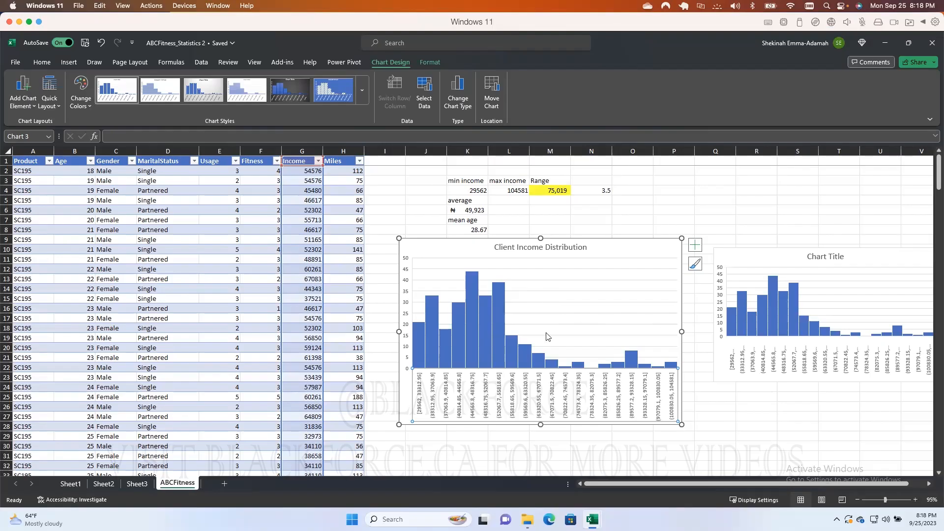
# Enable the Analysis ToolPak add-in through the program's Excel Add-ins options.
pyautogui.scroll(-1, 520, 319)
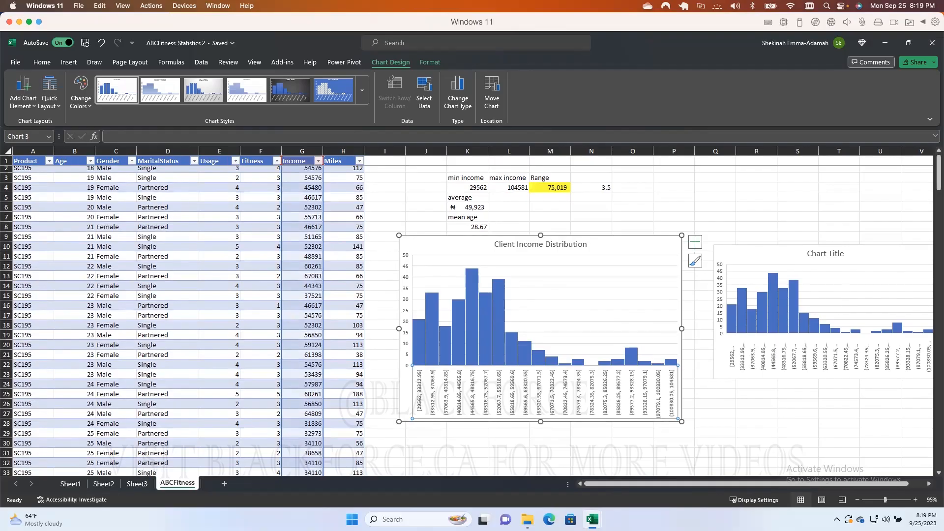
pyautogui.click(15, 62)
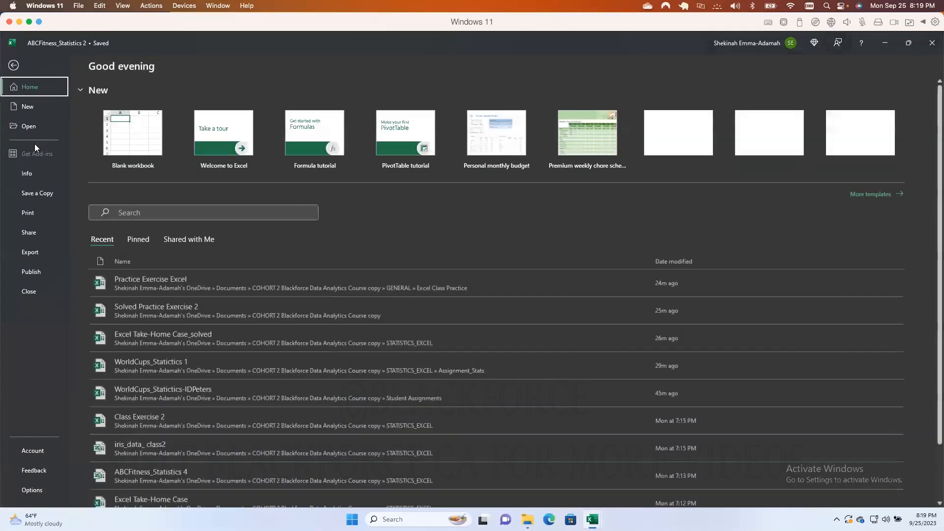
pyautogui.click(31, 490)
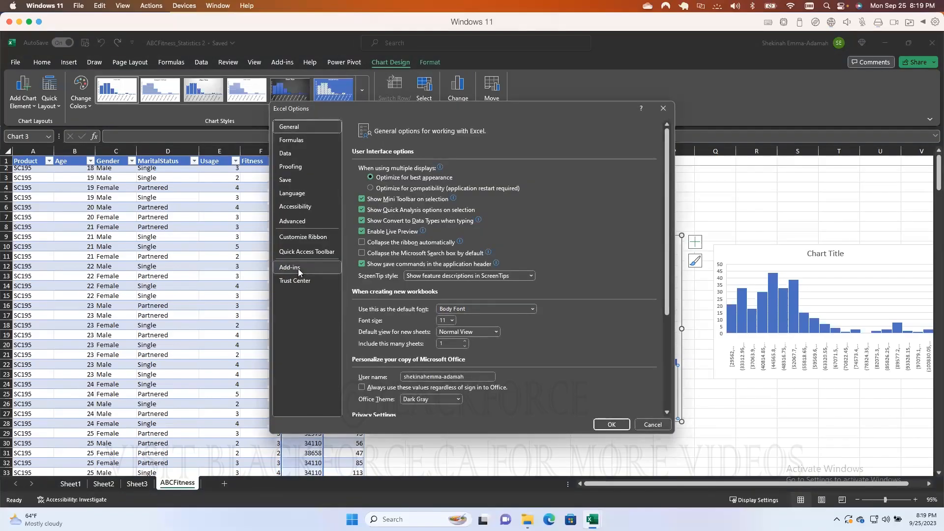
pyautogui.click(298, 270)
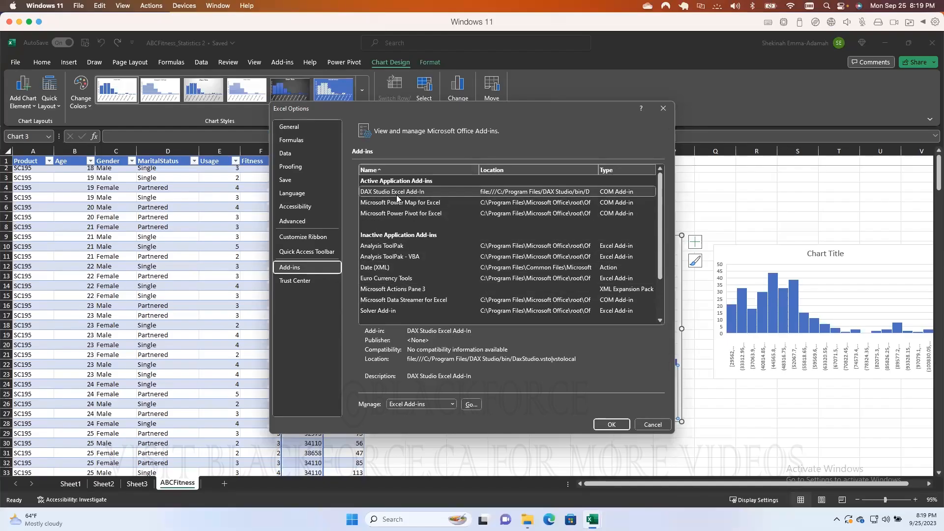
pyautogui.click(397, 250)
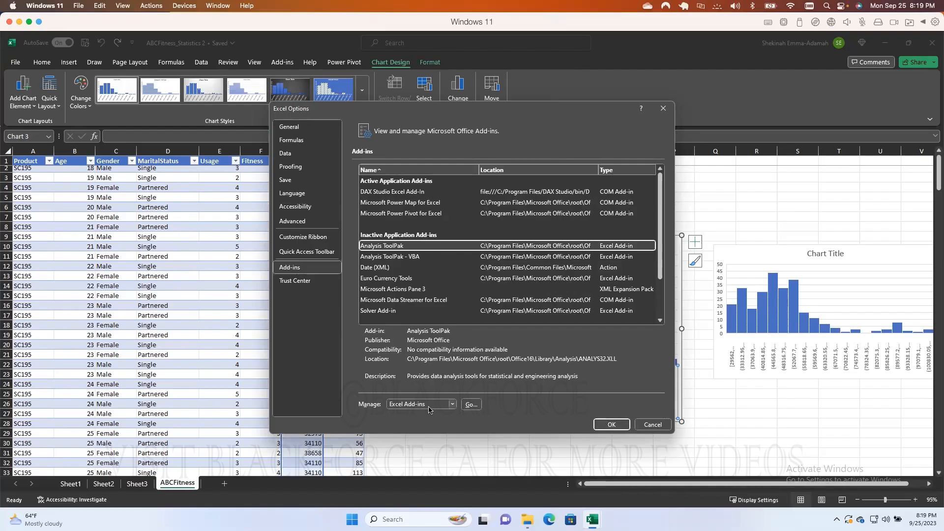
pyautogui.click(473, 406)
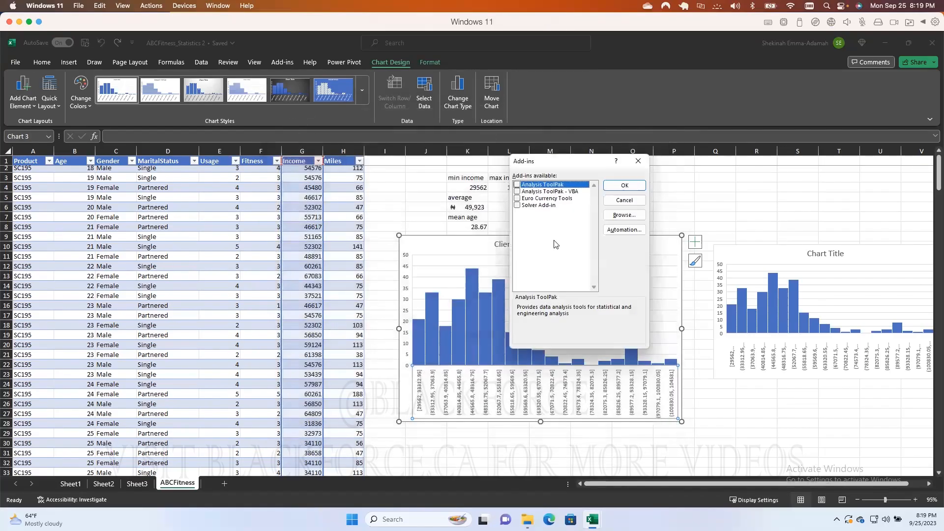
pyautogui.click(517, 184)
pyautogui.click(624, 185)
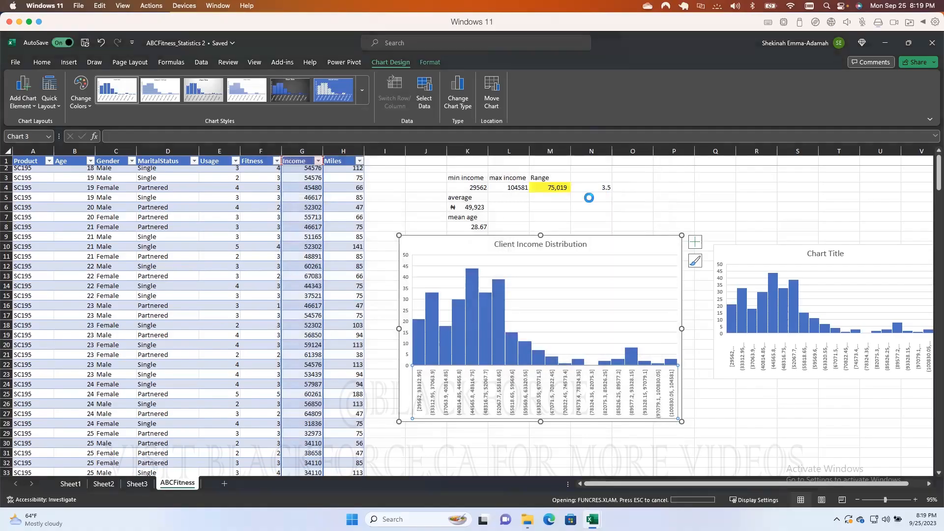
# Check the Data Analysis command and the Analysis ToolPak's entry in the add-ins options, leaving the options without changes.
pyautogui.click(202, 63)
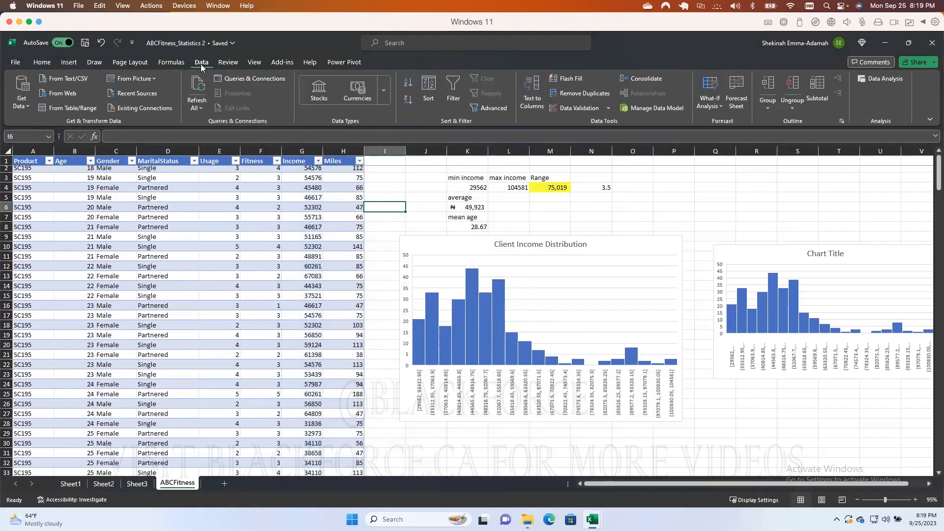
pyautogui.click(882, 79)
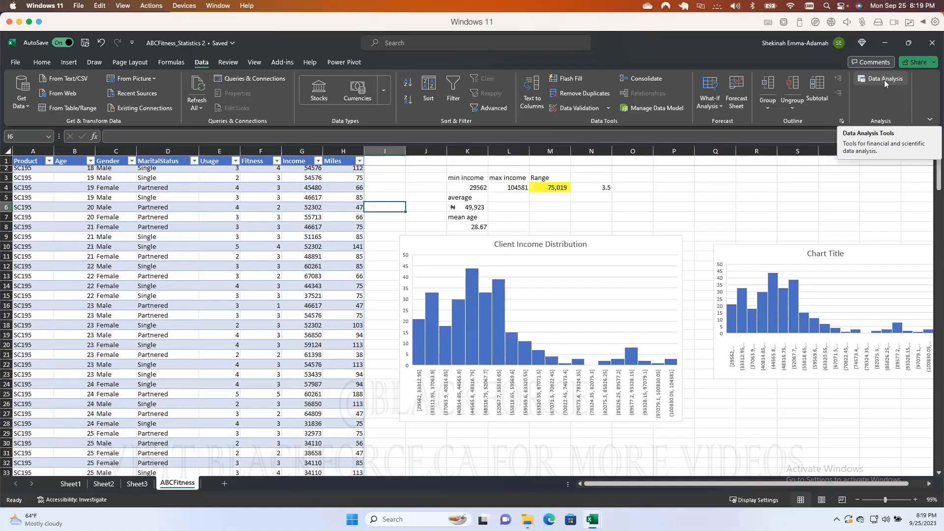
pyautogui.click(14, 63)
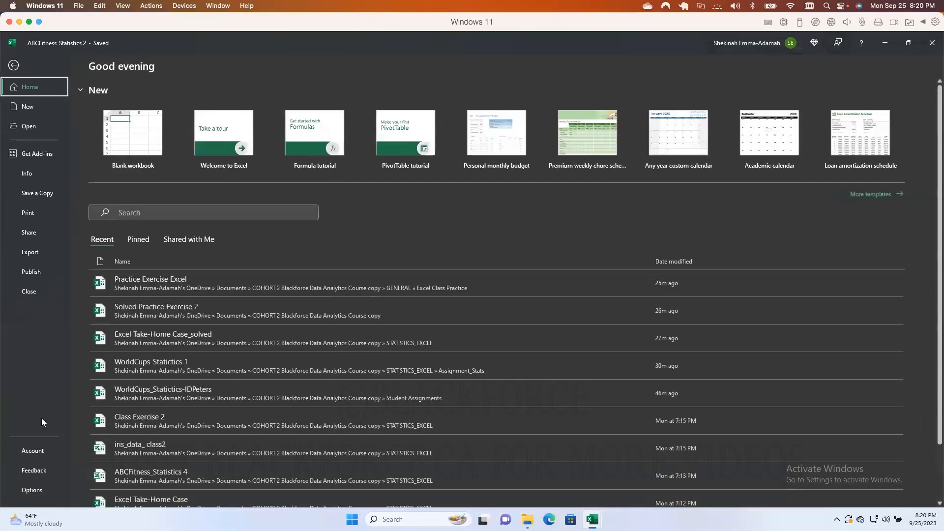
pyautogui.click(31, 490)
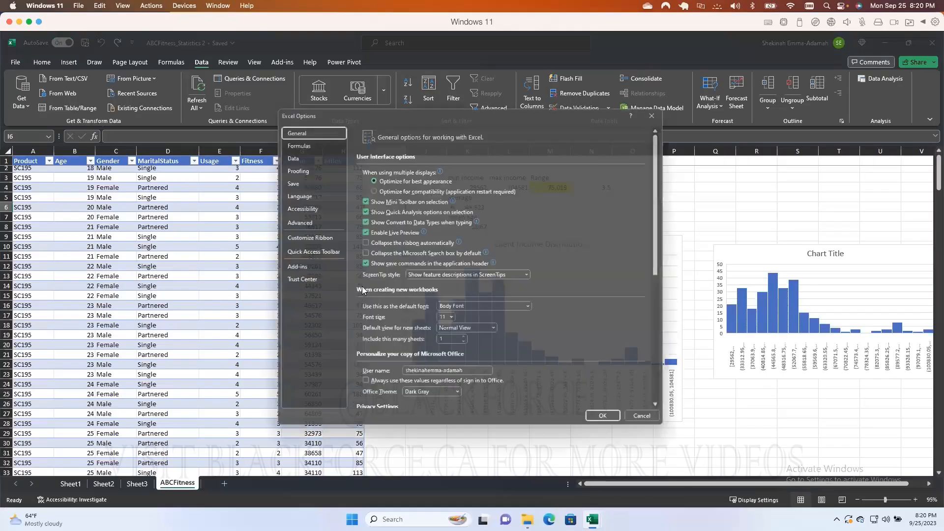
pyautogui.click(293, 272)
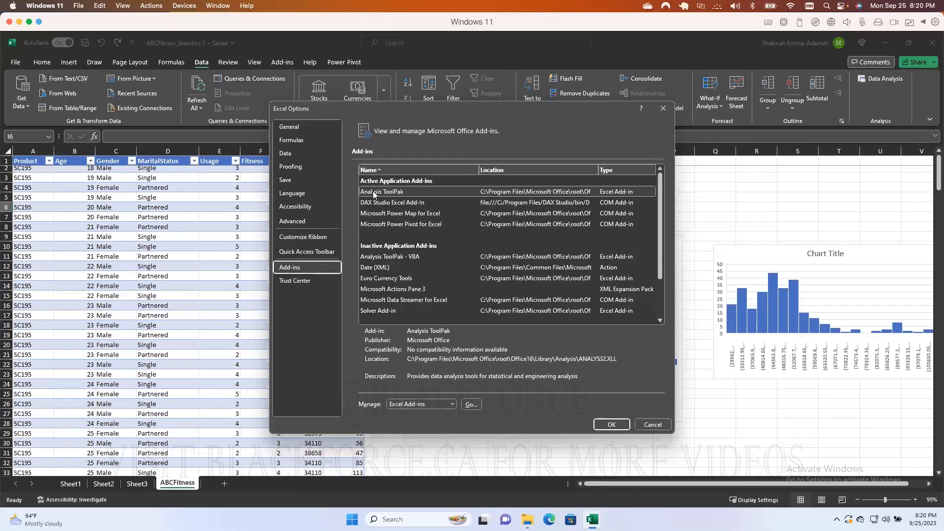
pyautogui.click(652, 424)
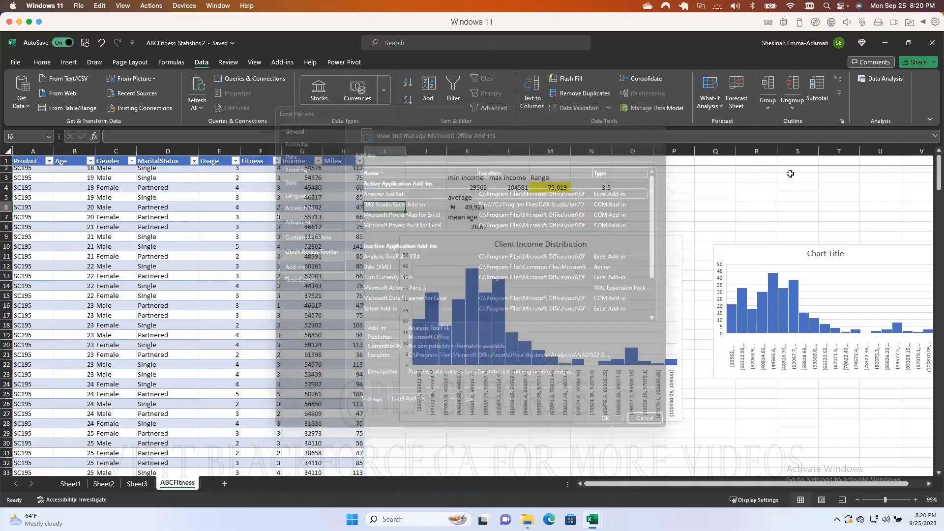
# Look through the available Data Analysis tools for Histogram, and dismiss the list without running it.
pyautogui.click(173, 61)
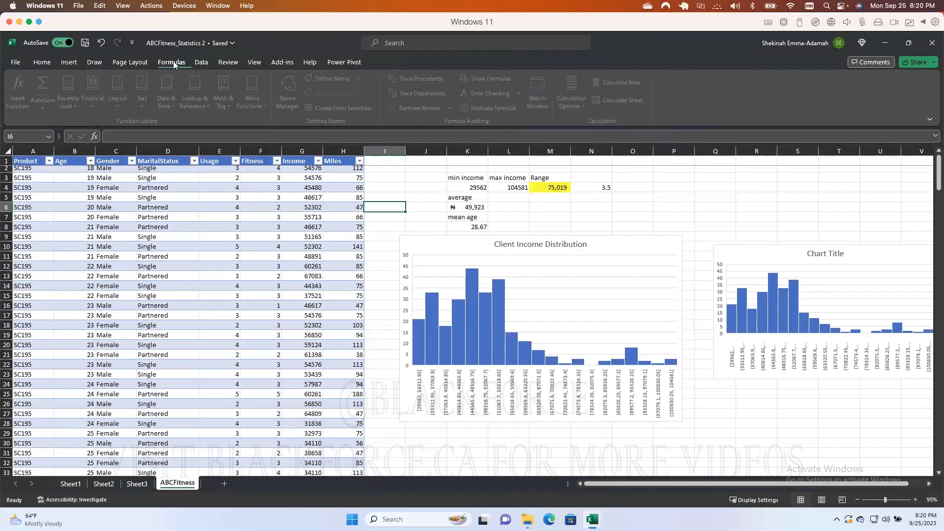
pyautogui.click(124, 63)
pyautogui.click(162, 61)
pyautogui.click(216, 61)
pyautogui.click(202, 62)
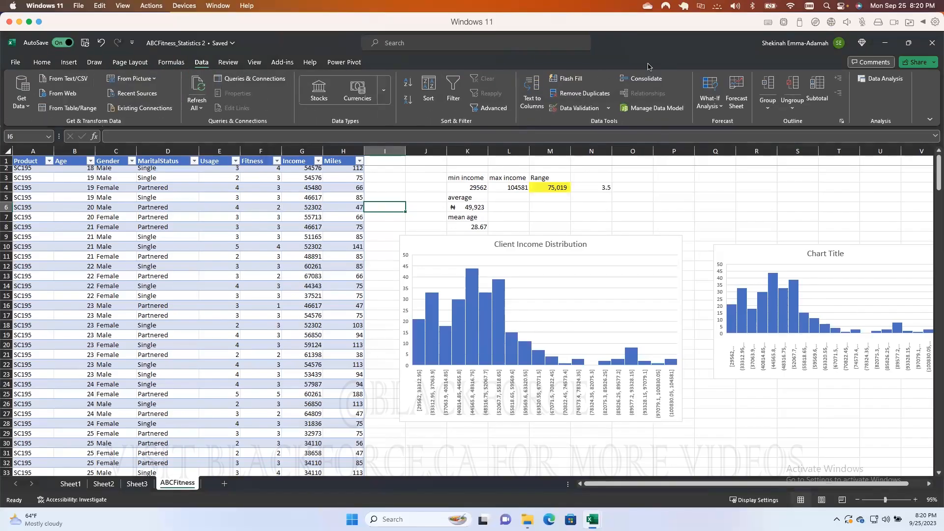
pyautogui.click(877, 81)
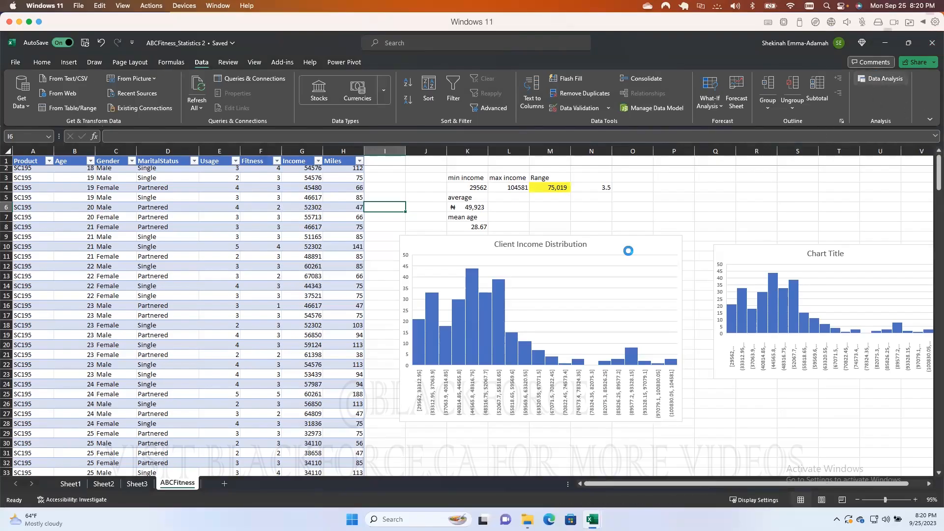
pyautogui.click(520, 291)
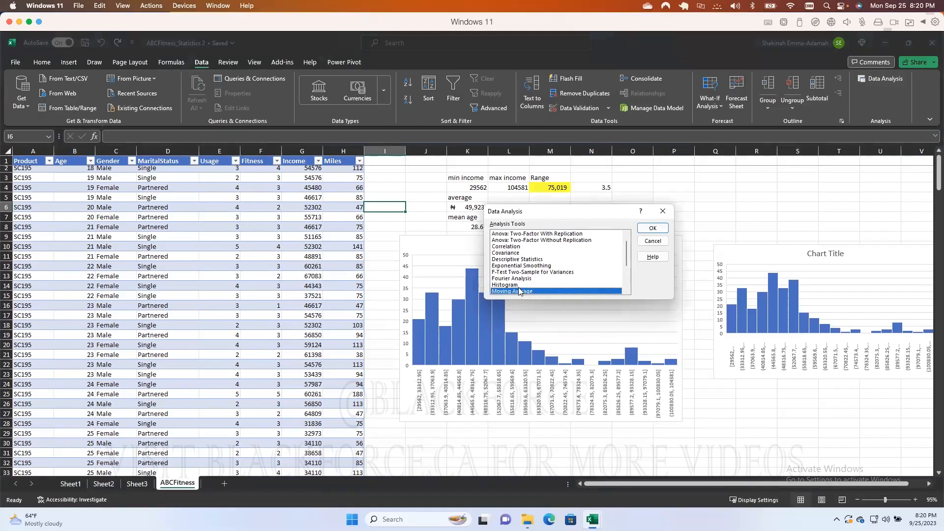
pyautogui.click(522, 285)
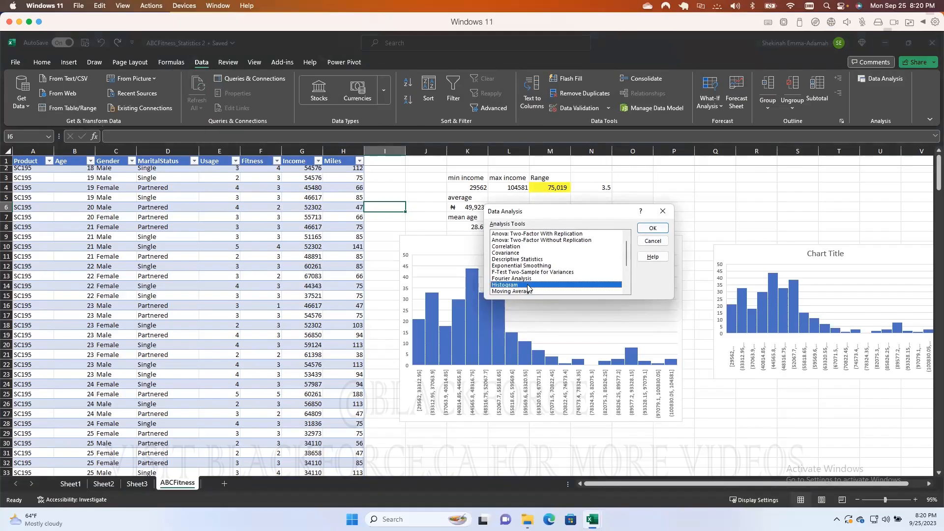
pyautogui.click(654, 242)
# Move the Client Income Distribution chart slightly up and right, and set its horizontal axis bins to Automatic.
pyautogui.moveTo(608, 249); pyautogui.dragTo(623, 232)
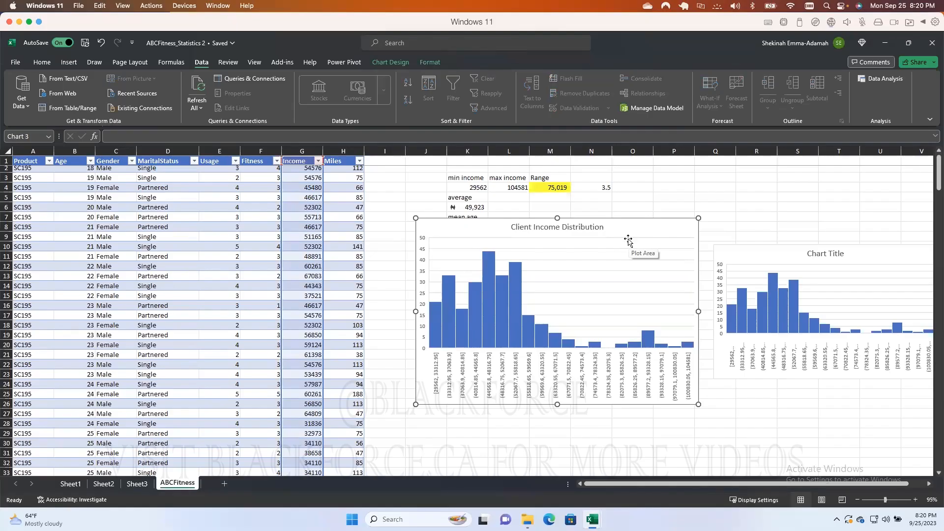
pyautogui.doubleClick(543, 368)
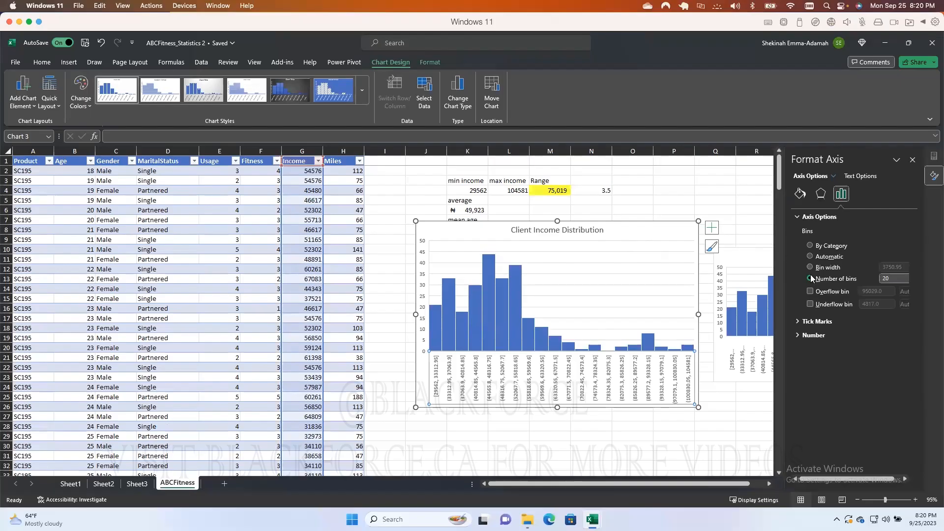
pyautogui.click(810, 256)
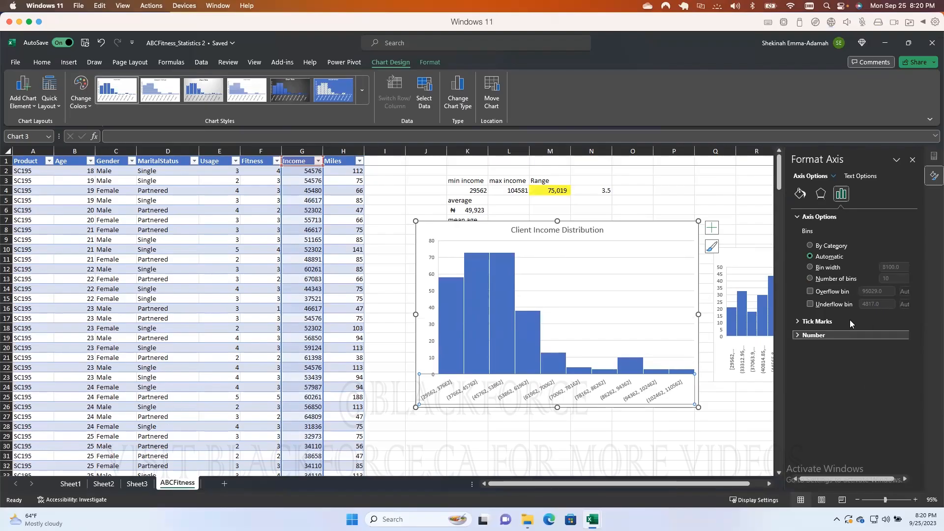
pyautogui.moveTo(783, 283); pyautogui.dragTo(763, 292)
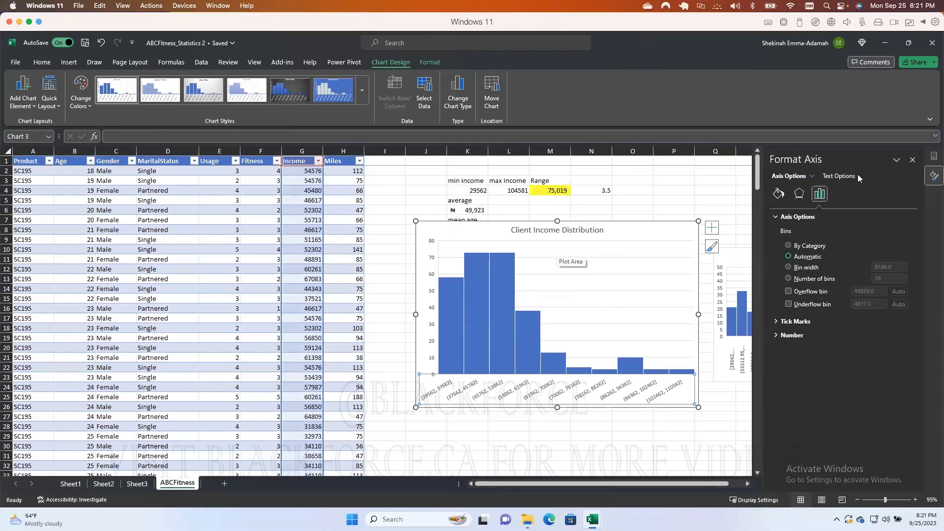
pyautogui.click(912, 161)
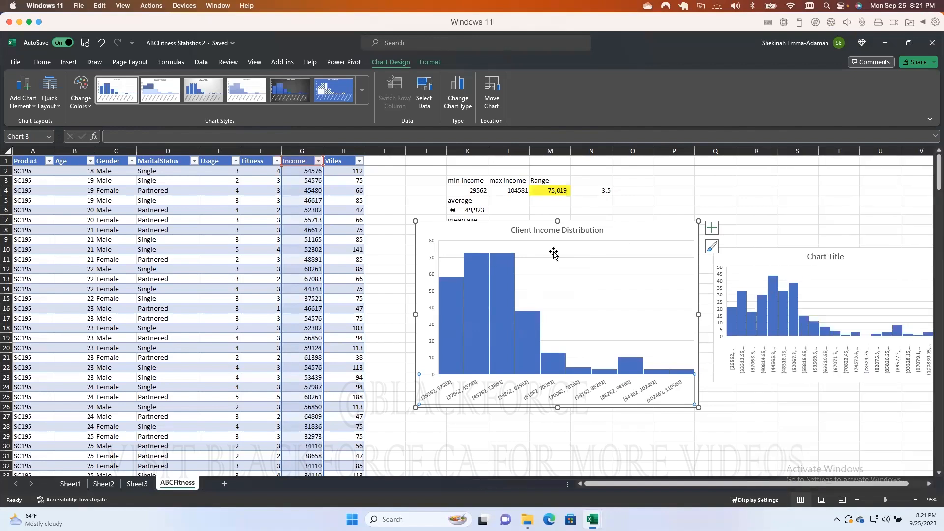
# View the Histogram types offered among the statistical charts, and dismiss them without inserting one.
pyautogui.click(41, 62)
pyautogui.click(69, 62)
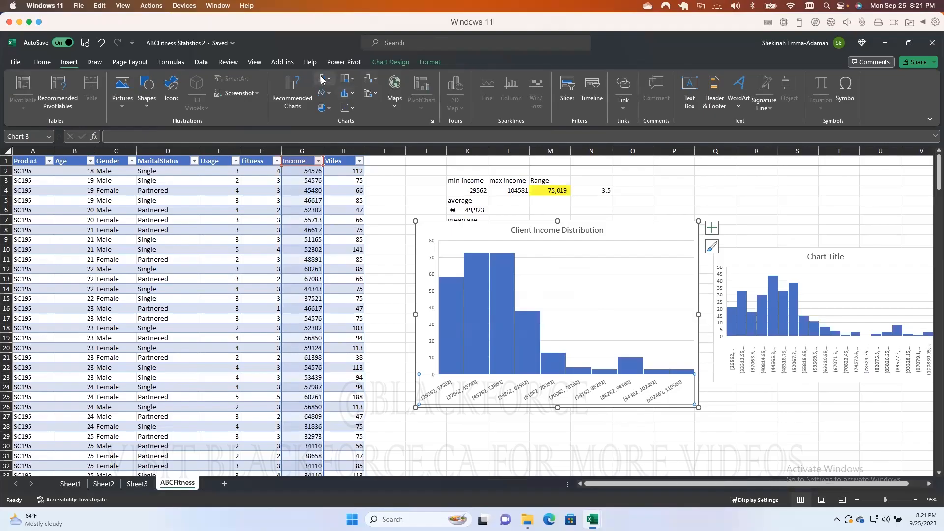
pyautogui.click(345, 93)
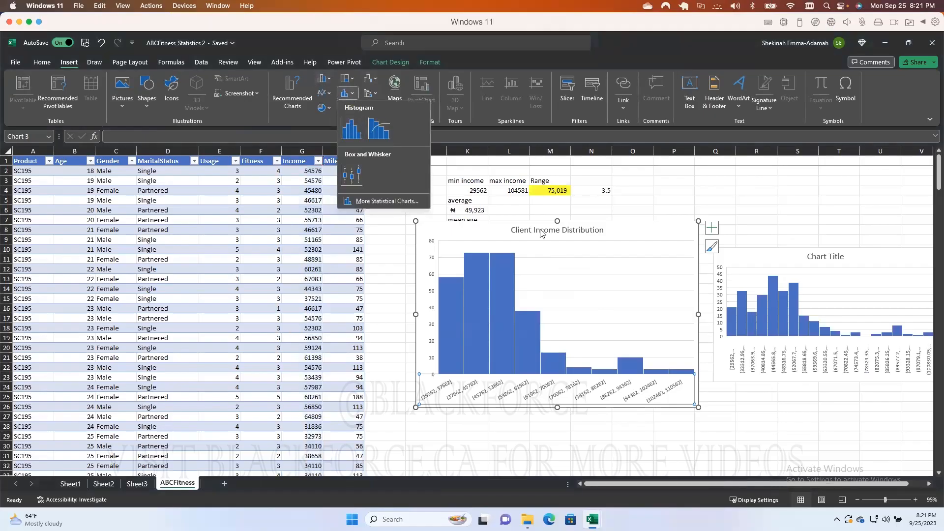
pyautogui.click(653, 233)
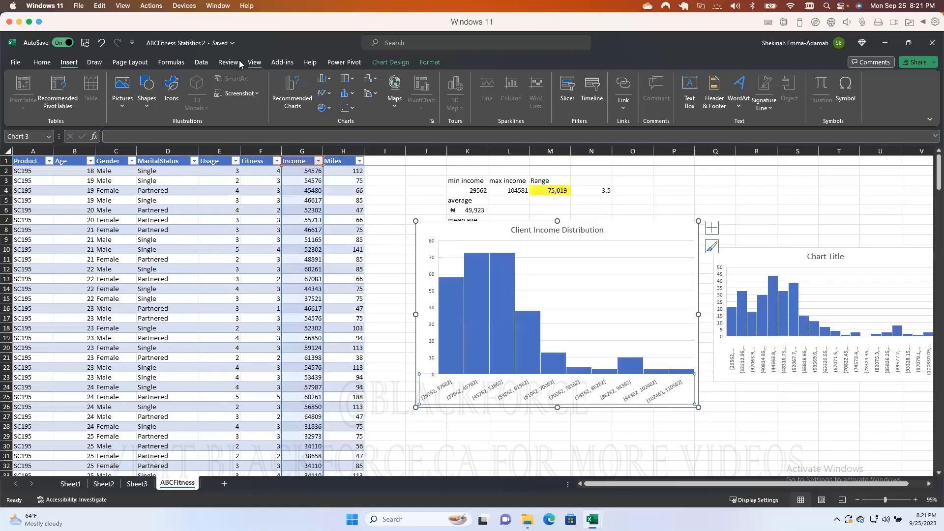
# Examine the input range, bin range and output options of the Data Analysis Histogram tool, and close it without running it.
pyautogui.click(200, 63)
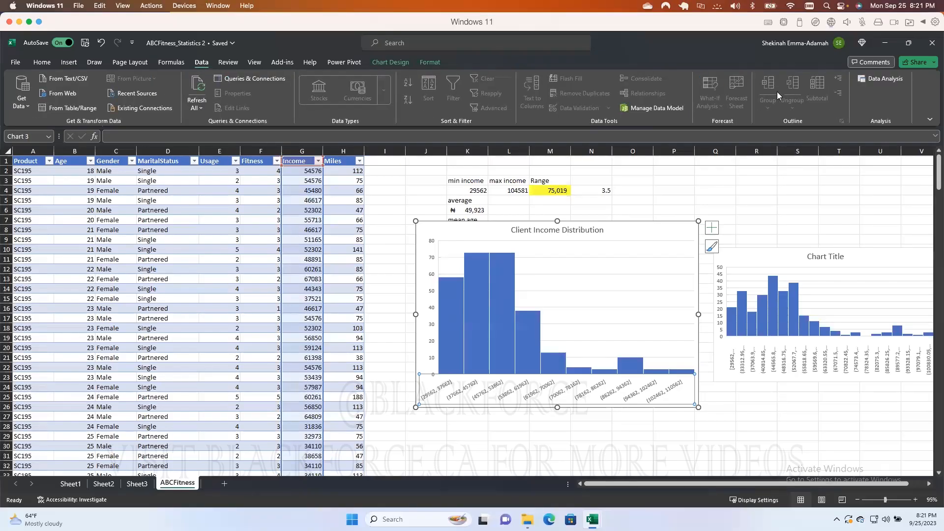
pyautogui.click(878, 80)
pyautogui.click(516, 286)
pyautogui.click(653, 229)
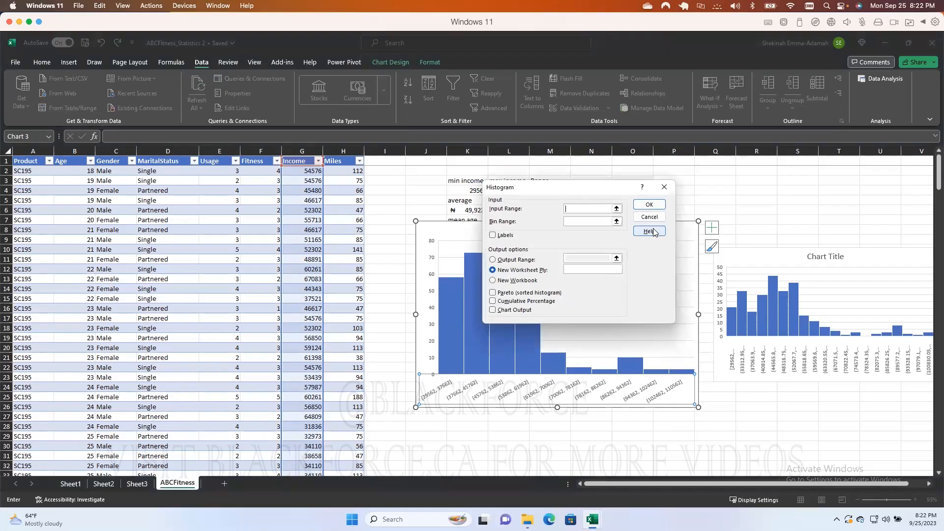
pyautogui.moveTo(585, 191); pyautogui.dragTo(491, 207)
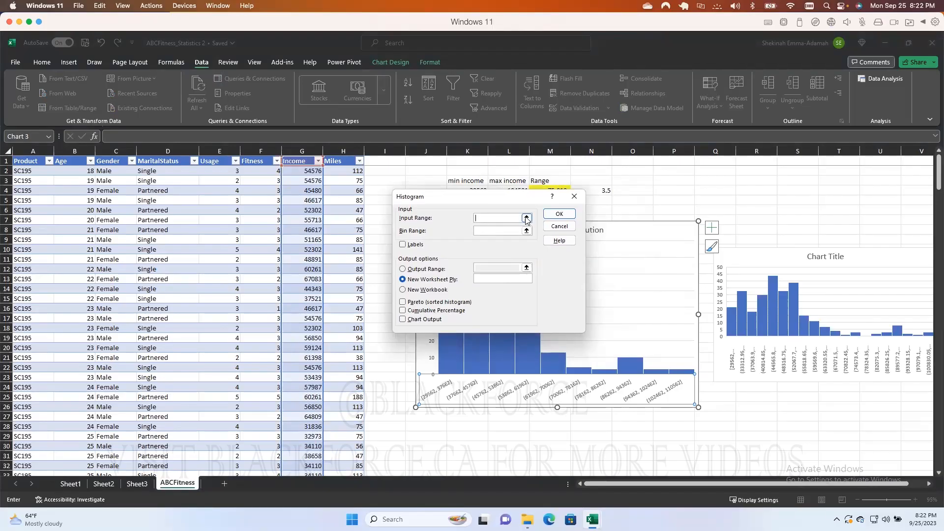
pyautogui.click(526, 219)
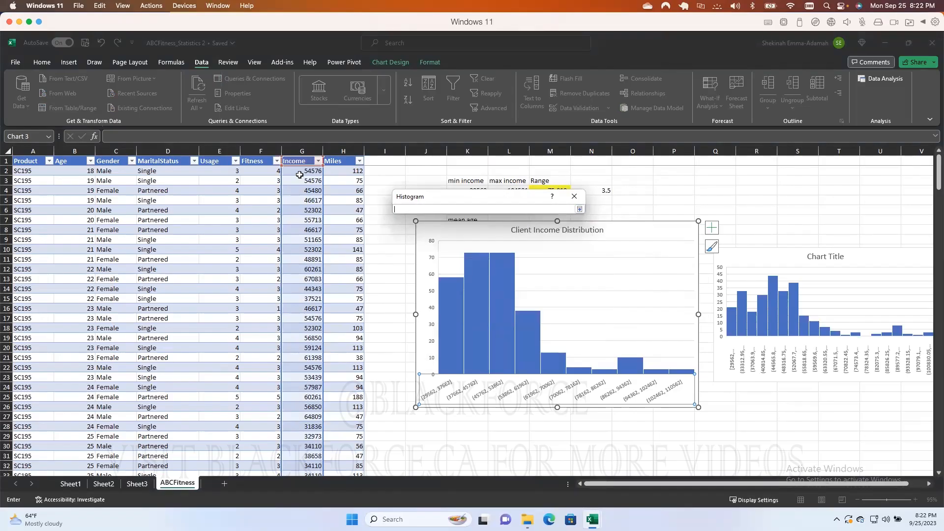
pyautogui.click(582, 197)
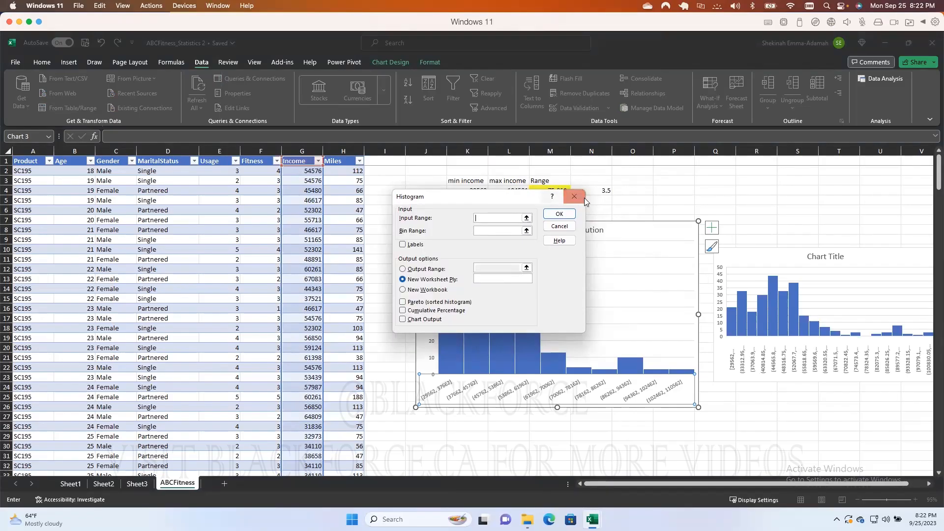
pyautogui.click(581, 198)
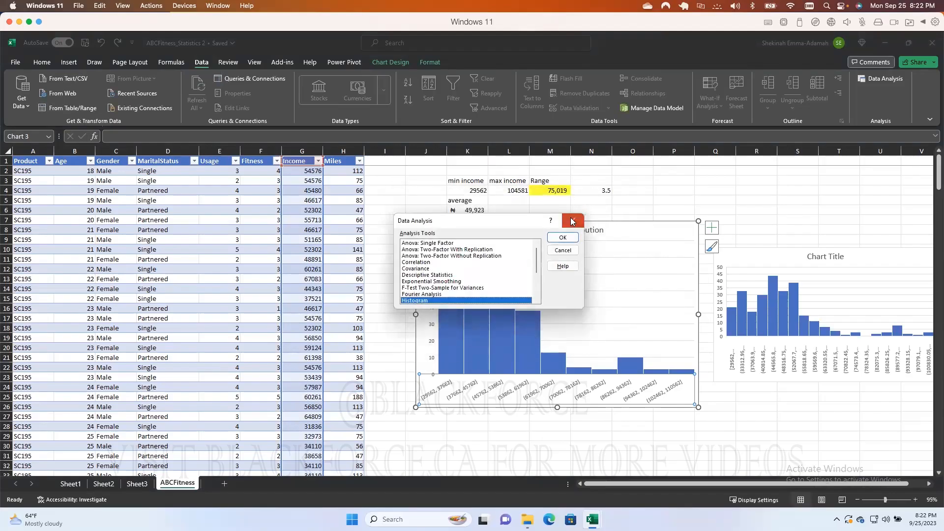
pyautogui.click(572, 222)
pyautogui.click(423, 209)
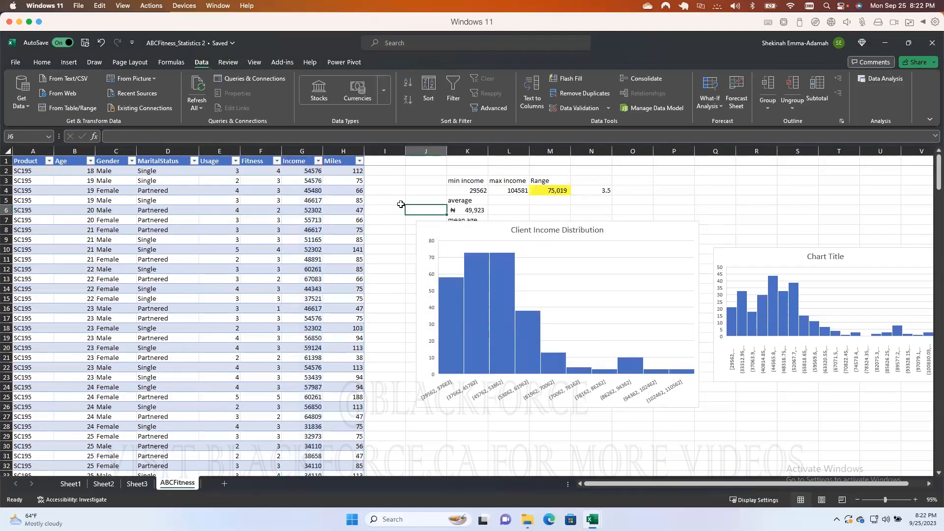
pyautogui.click(428, 199)
pyautogui.click(420, 209)
pyautogui.click(426, 200)
pyautogui.click(431, 194)
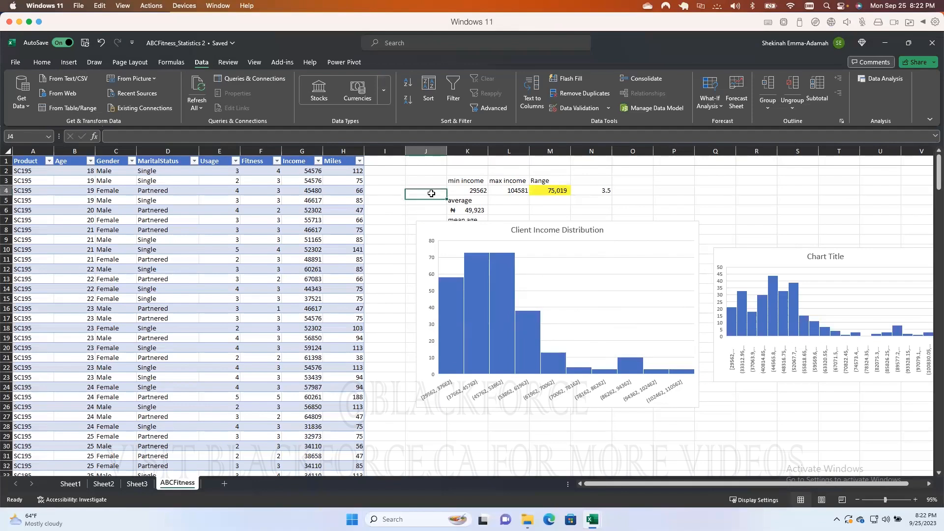
pyautogui.click(423, 208)
# Move the Client Income Distribution chart below the mean age figure, set its horizontal axis to 20 bins, and close the formatting options.
pyautogui.moveTo(476, 236); pyautogui.dragTo(449, 237)
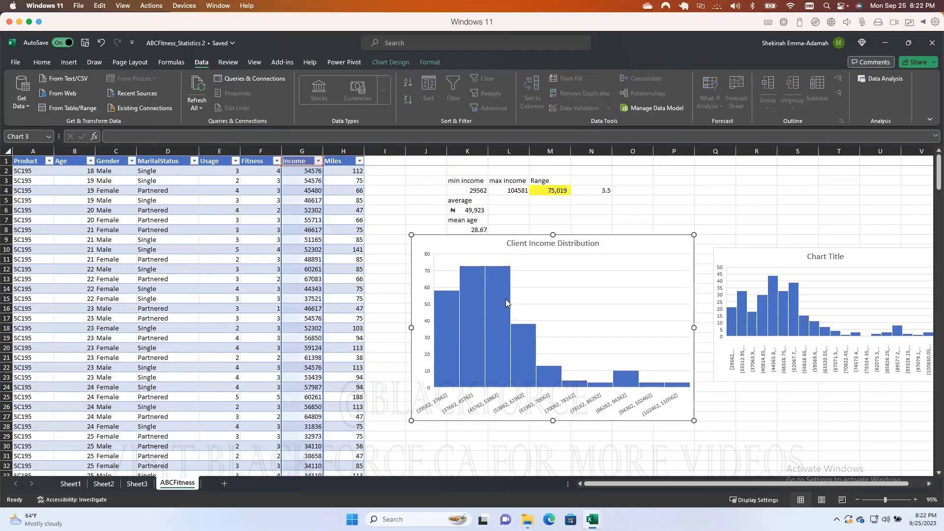
pyautogui.click(497, 330)
pyautogui.doubleClick(490, 404)
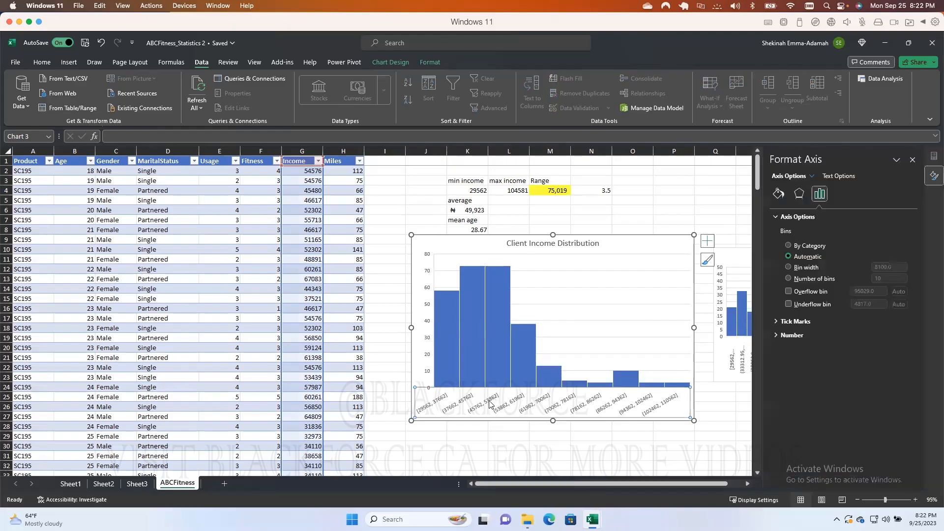
pyautogui.click(789, 278)
pyautogui.click(872, 279)
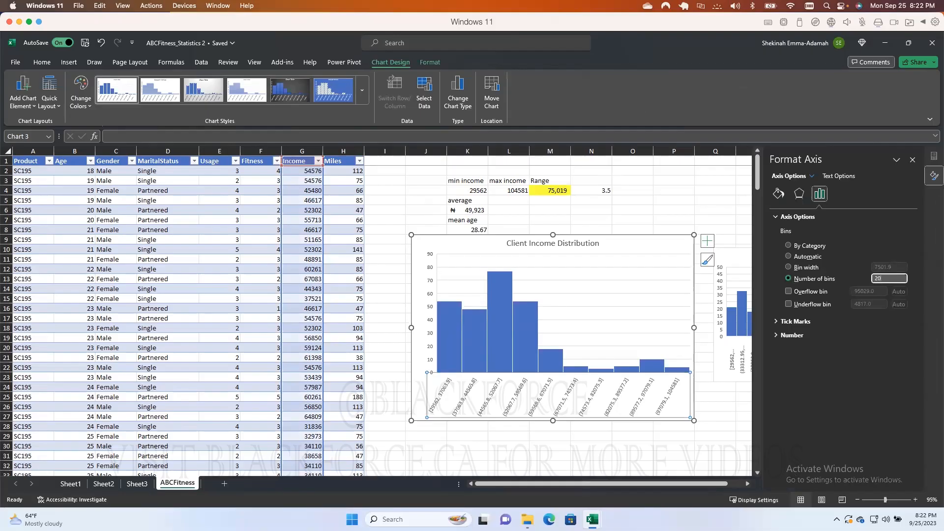
pyautogui.write('20')
pyautogui.press('Return')
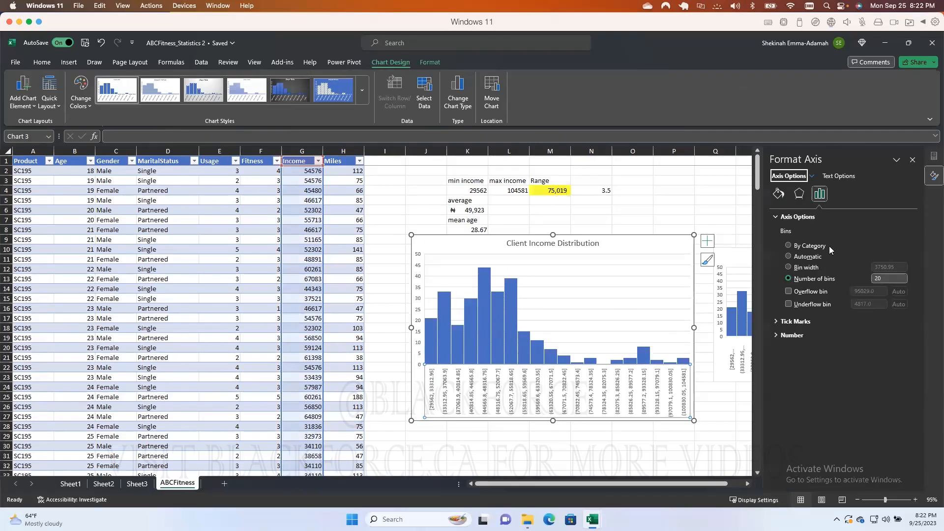
pyautogui.click(913, 159)
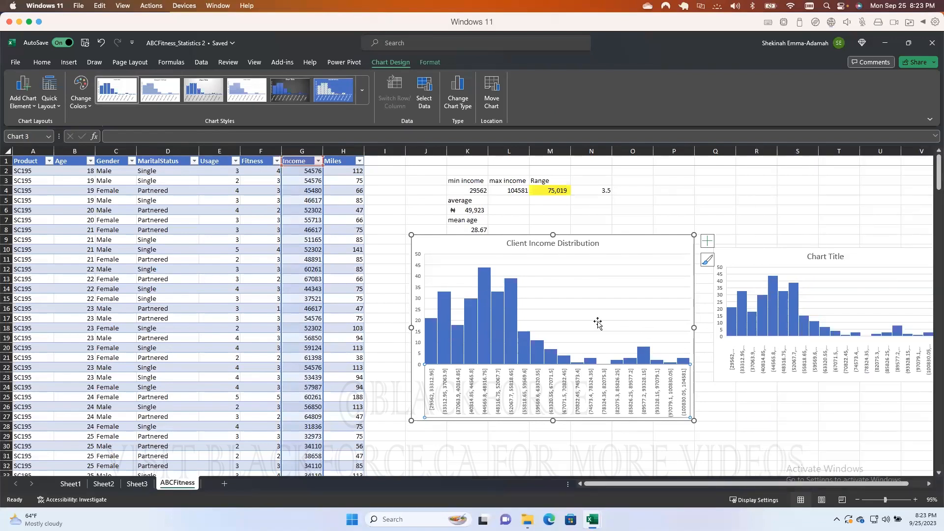
# Read the exercise questions on Sheet3.
pyautogui.click(71, 484)
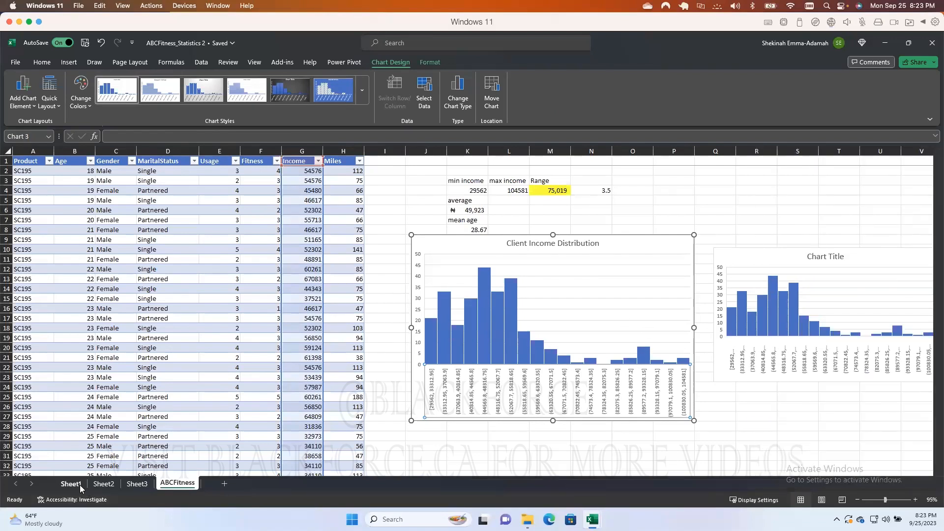
pyautogui.click(104, 484)
pyautogui.click(130, 484)
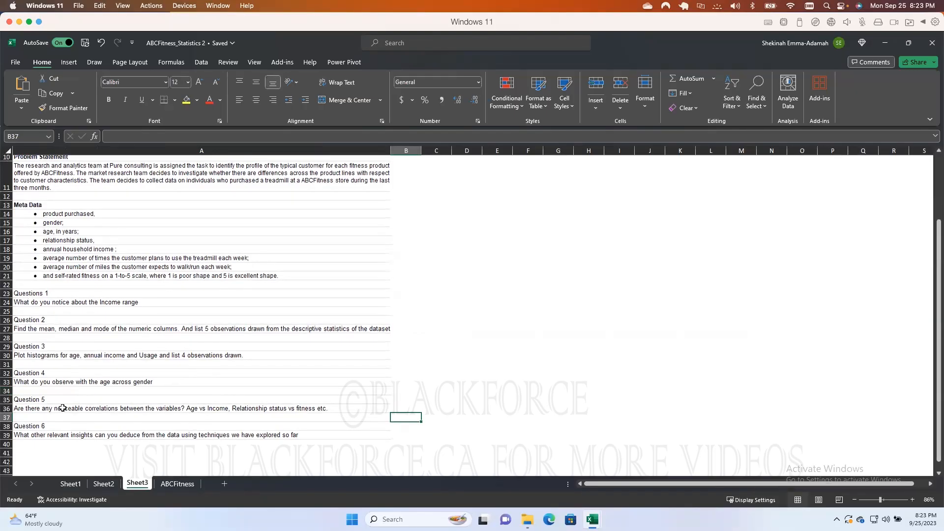
# Return to the ABCFitness sheet and move the Client Income Distribution chart up to start at row 5, just below the income range values.
pyautogui.click(174, 485)
pyautogui.moveTo(642, 256); pyautogui.dragTo(648, 223)
pyautogui.moveTo(566, 384); pyautogui.dragTo(578, 384)
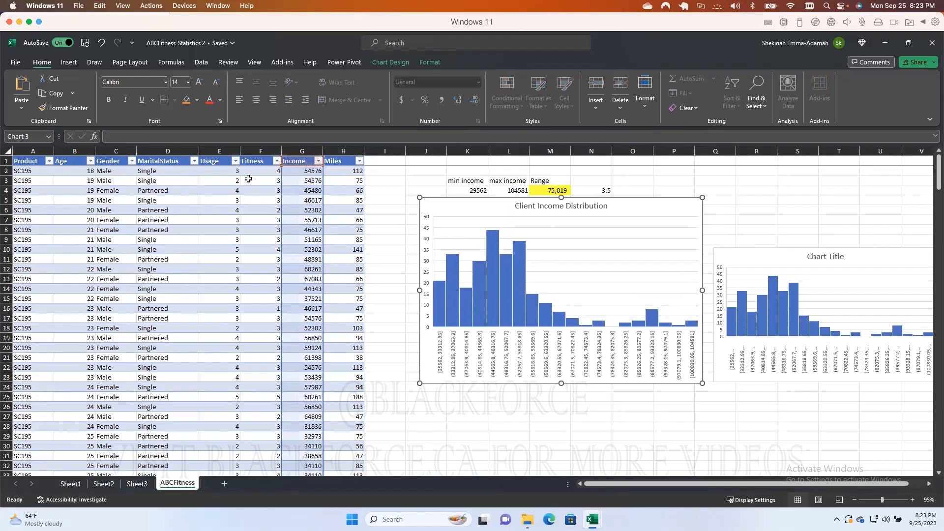
# Insert a histogram of the whole Age column on the ABCFitness sheet.
pyautogui.moveTo(69, 162); pyautogui.dragTo(57, 228)
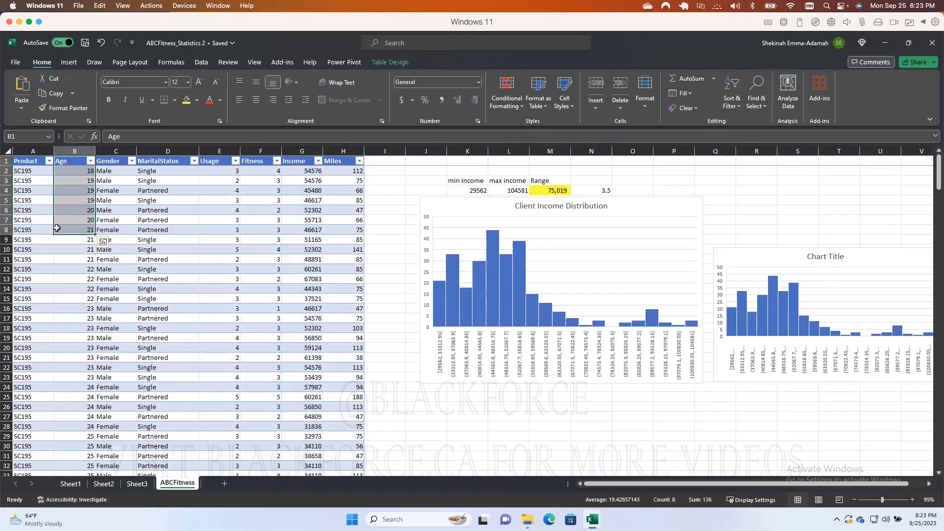
pyautogui.hotkey('ctrl', 'shift', 'Down')
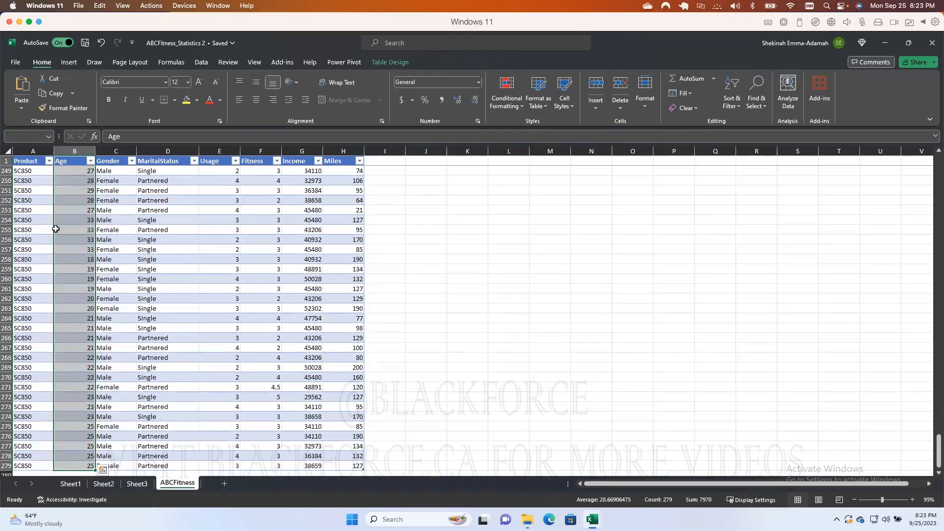
pyautogui.click(69, 63)
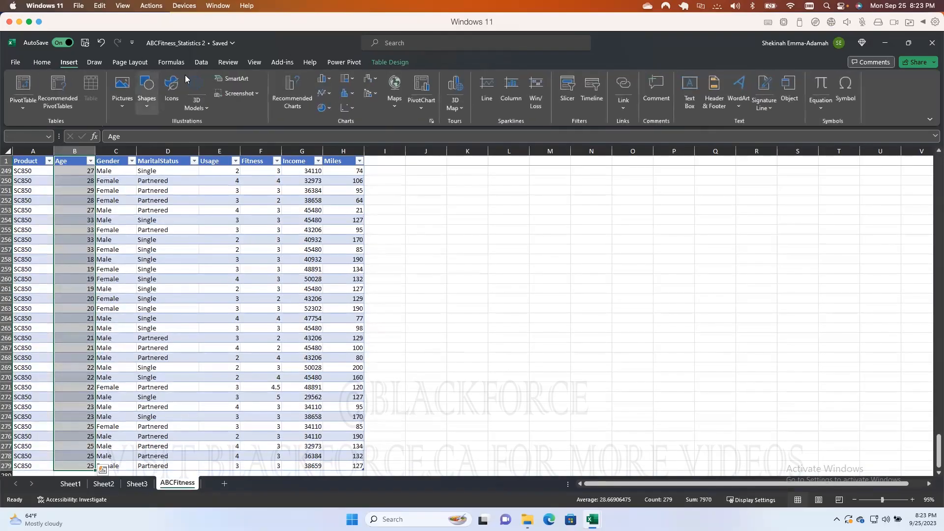
pyautogui.click(350, 98)
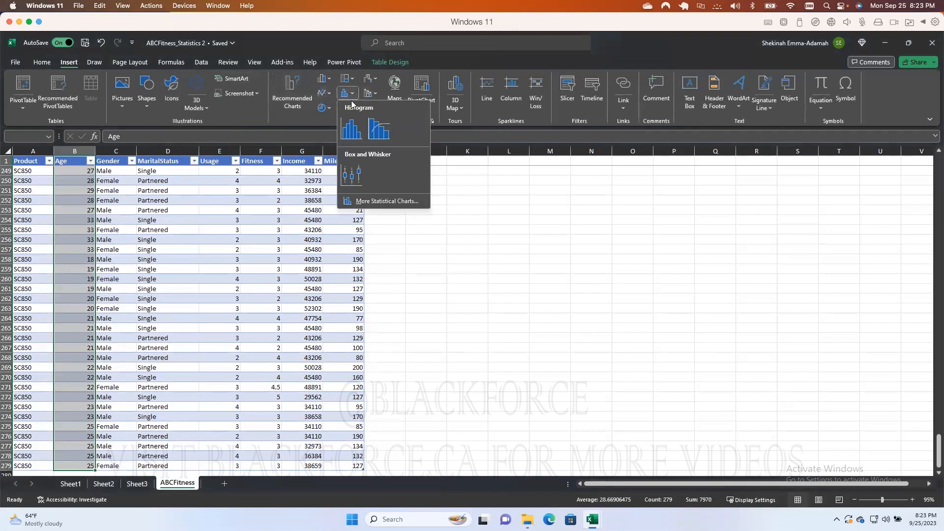
pyautogui.click(351, 128)
# Move the new age histogram below the Client Income Distribution chart, starting at about row 26.
pyautogui.scroll(20, 547, 293)
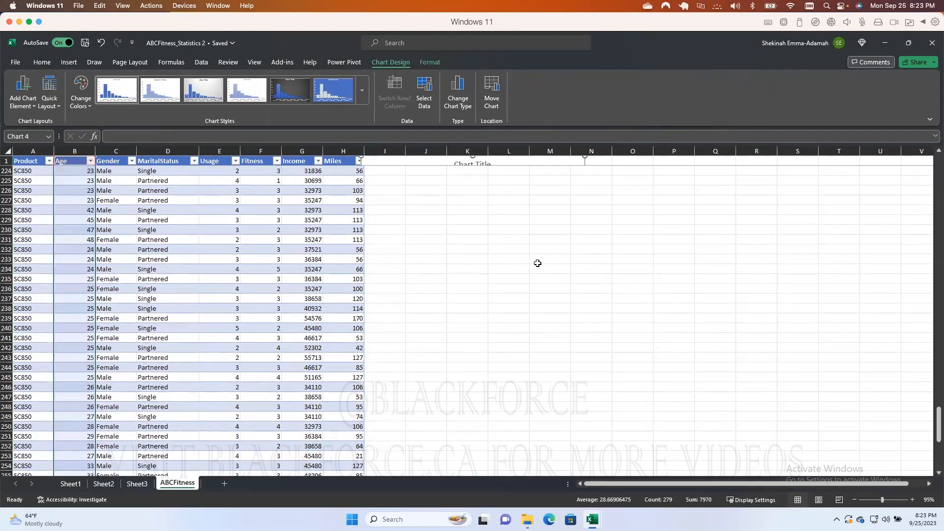
pyautogui.scroll(9, 538, 266)
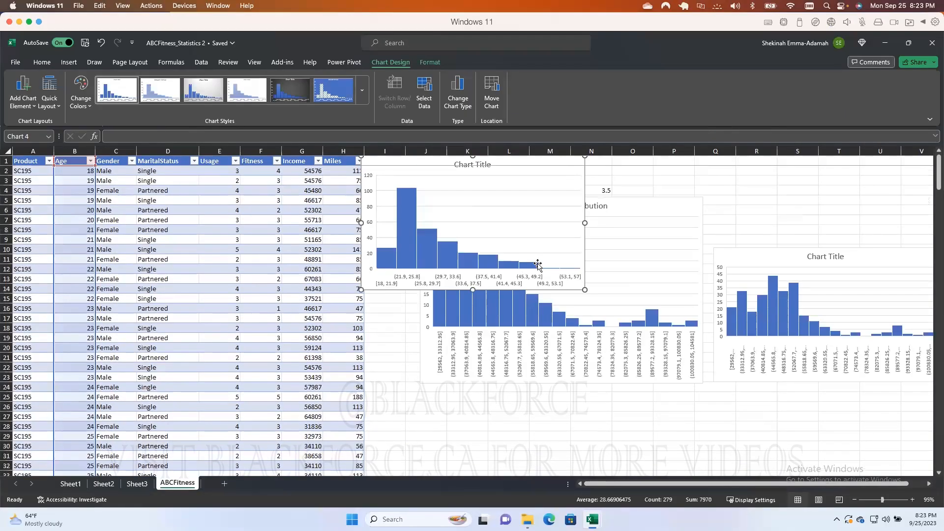
pyautogui.click(582, 267)
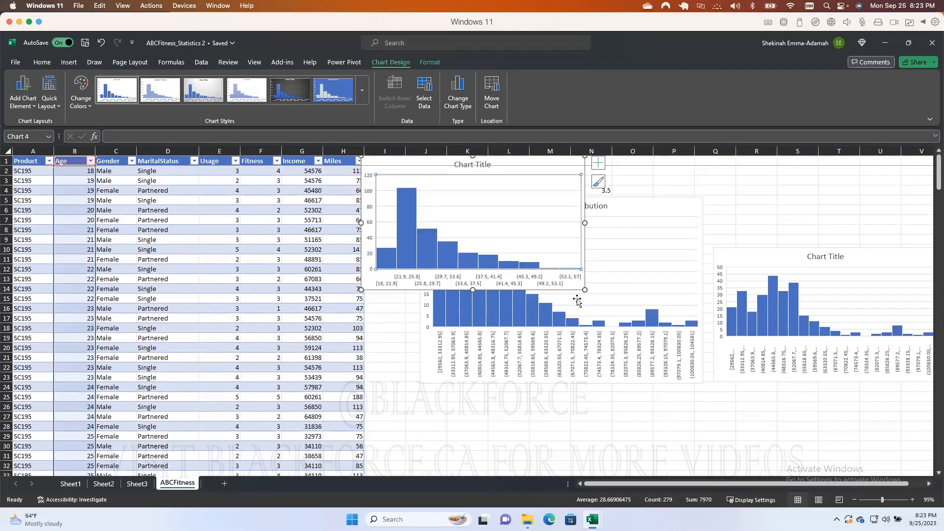
pyautogui.moveTo(574, 290); pyautogui.dragTo(621, 393)
pyautogui.scroll(-4, 621, 394)
pyautogui.moveTo(593, 288); pyautogui.dragTo(580, 393)
# Try 30 bins on the age histogram's horizontal axis, and settle on 15 bins.
pyautogui.doubleClick(489, 377)
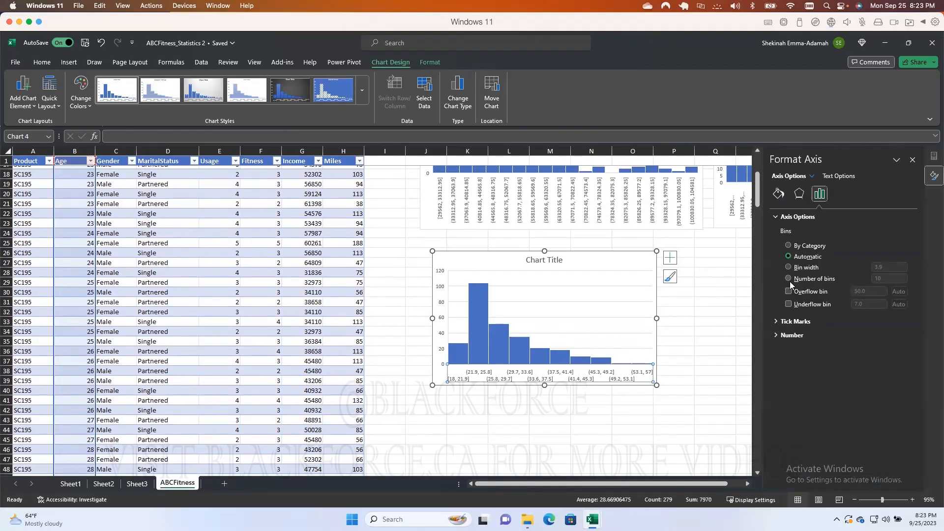
pyautogui.click(789, 278)
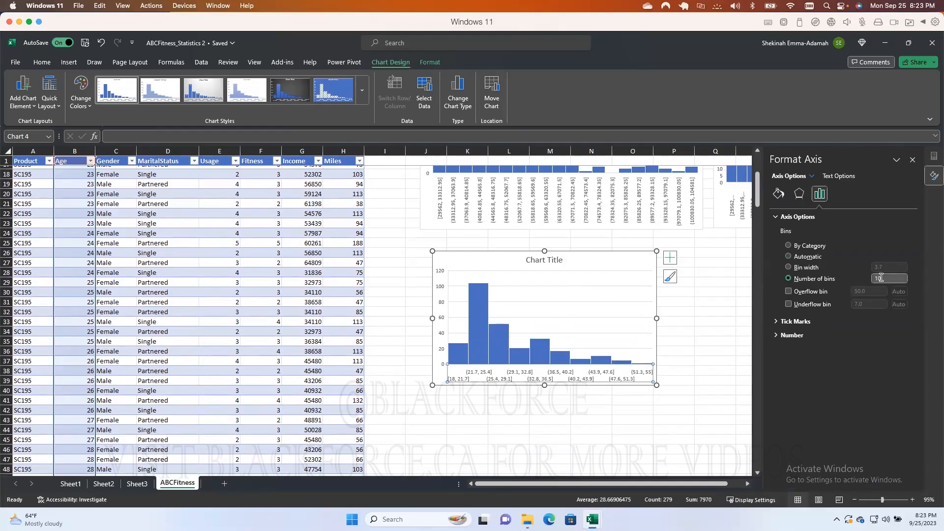
pyautogui.click(883, 278)
pyautogui.press('Return')
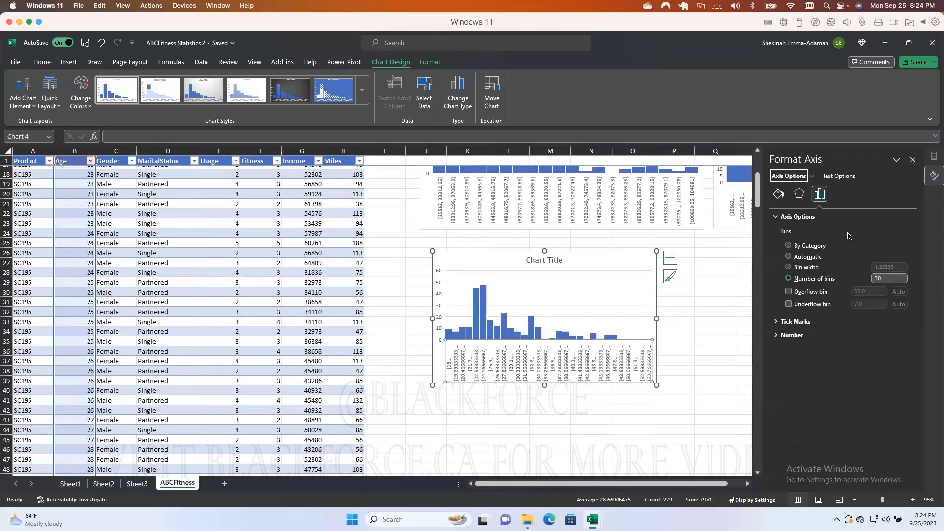
pyautogui.click(890, 278)
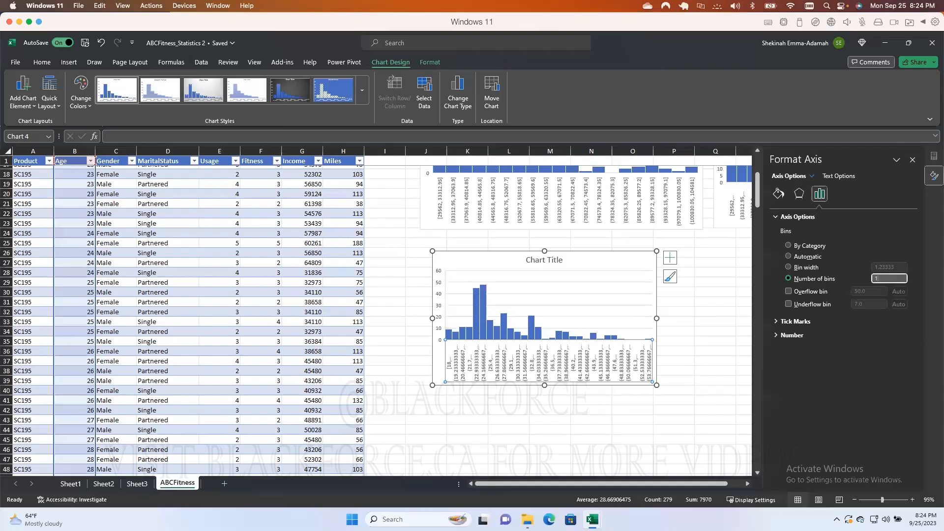
pyautogui.press('Return')
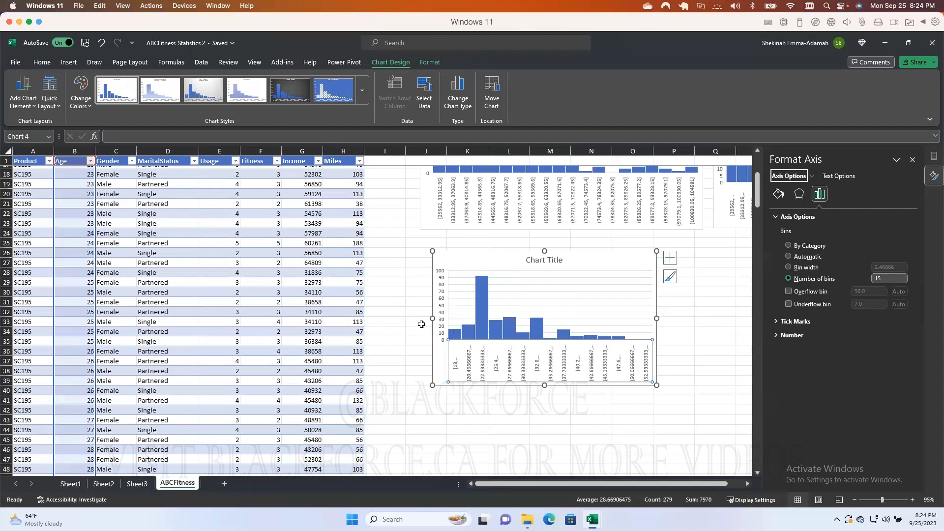
# Compare the age and income histograms, check the exercise questions on Sheet3, and return to the ABCFitness sheet.
pyautogui.moveTo(482, 287)
pyautogui.scroll(-3, 445, 275)
pyautogui.scroll(7, 393, 271)
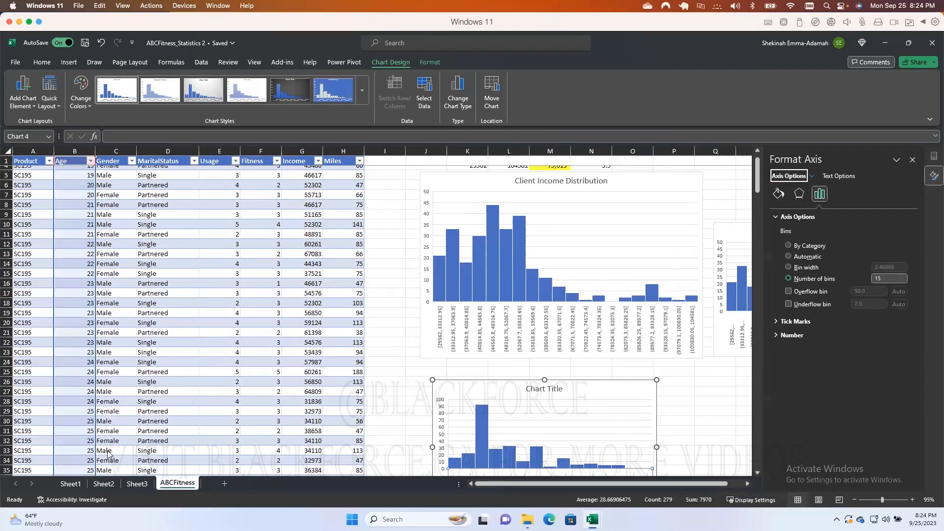
pyautogui.click(137, 484)
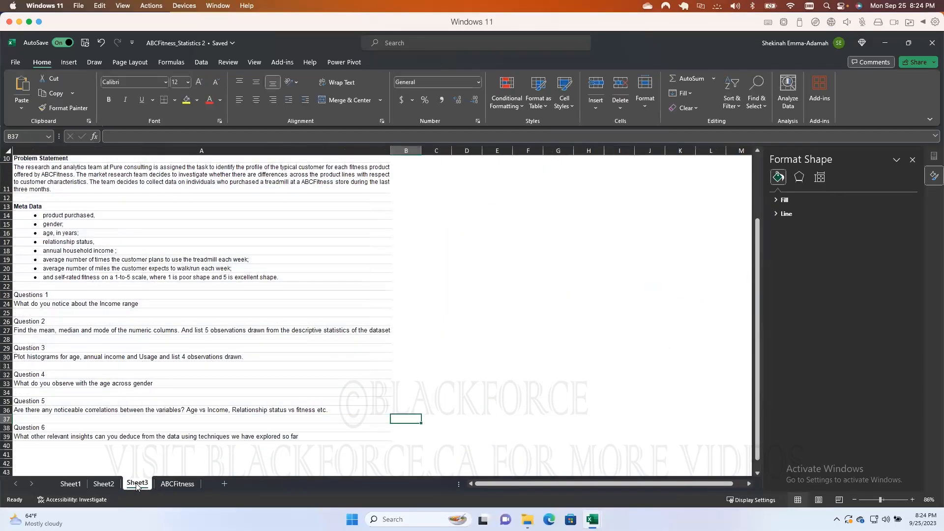
pyautogui.click(173, 485)
# Shift the age histogram right to start at about column M, just below the Client Income Distribution chart.
pyautogui.moveTo(525, 383); pyautogui.dragTo(622, 361)
pyautogui.scroll(1, 279, 298)
pyautogui.scroll(1, 279, 299)
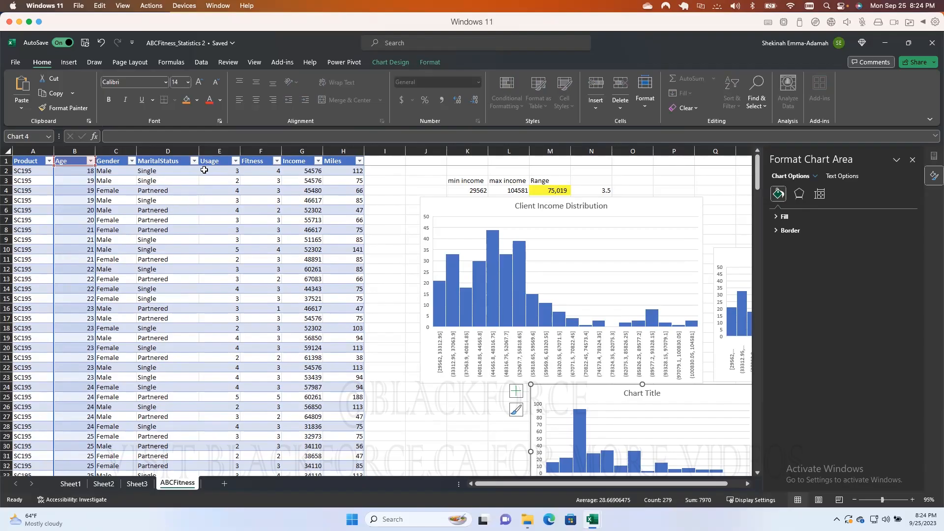
# Add the whole Income column to the Age selection and insert a markers-only scatter chart of the two columns.
pyautogui.keyDown('ctrl'); pyautogui.click(256, 163); pyautogui.keyUp('ctrl')
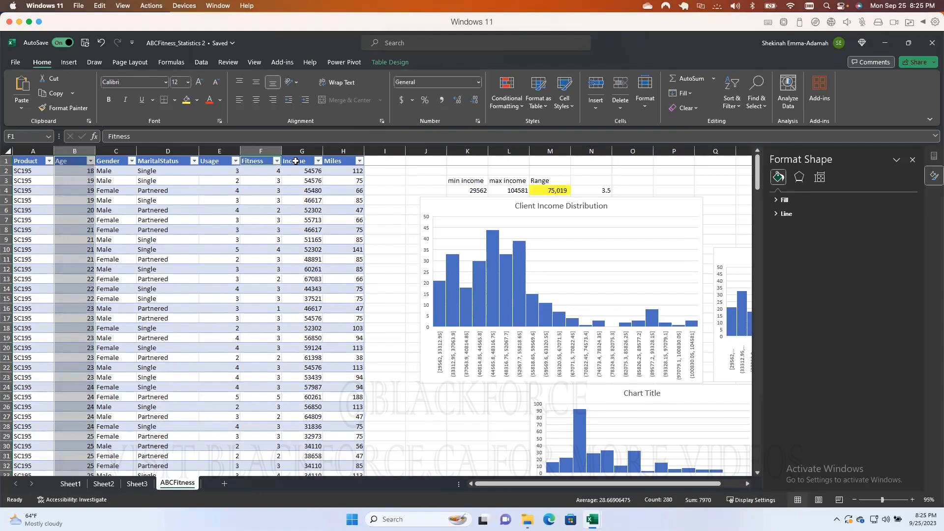
pyautogui.keyDown('ctrl'); pyautogui.click(250, 161); pyautogui.keyUp('ctrl')
pyautogui.moveTo(296, 162); pyautogui.dragTo(303, 455)
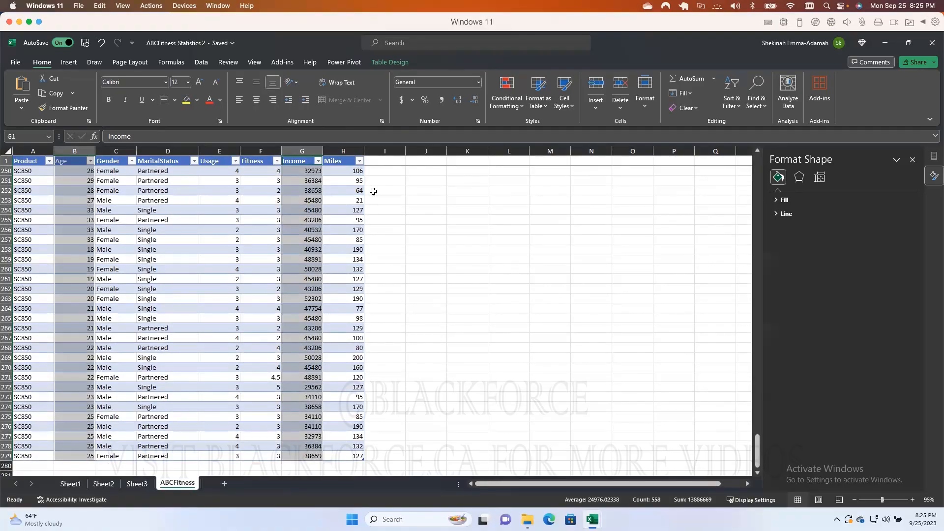
pyautogui.click(69, 62)
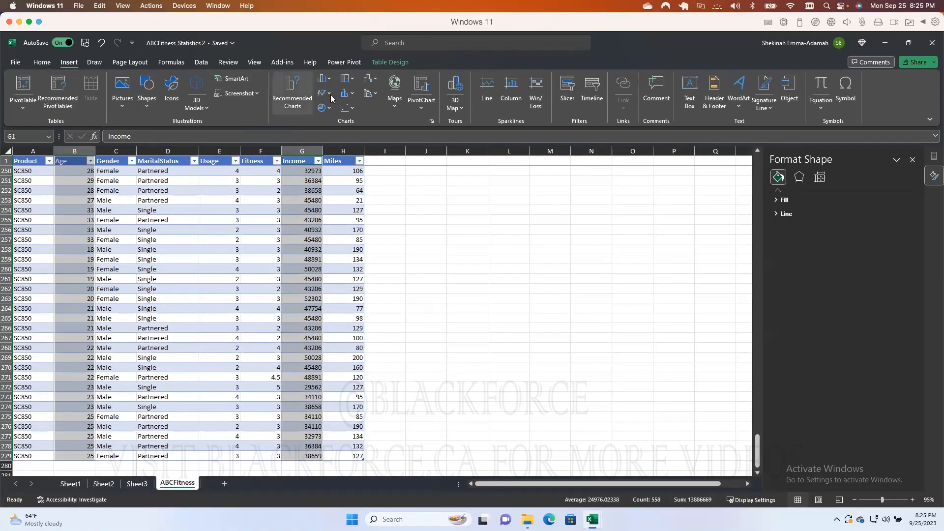
pyautogui.click(347, 107)
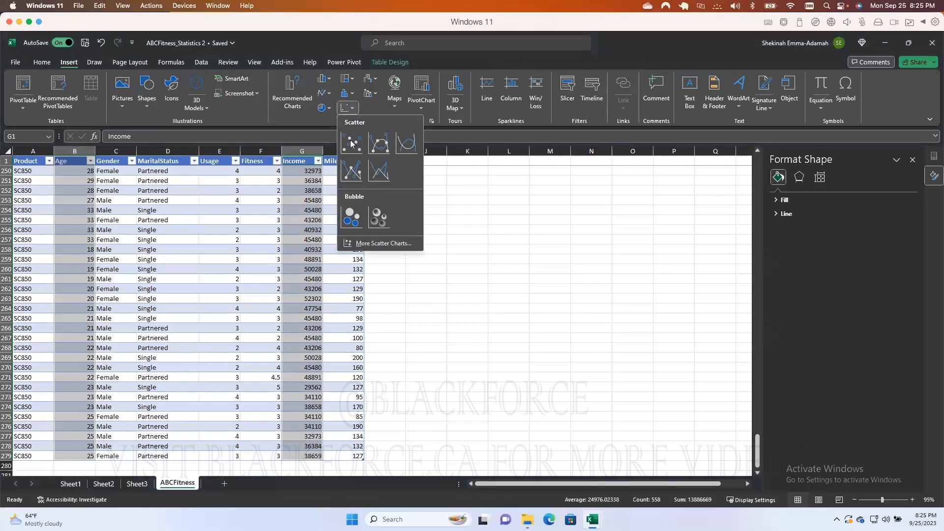
pyautogui.click(352, 150)
# Move the Income scatter chart clear of the data table and enlarge it to span about columns I to Q.
pyautogui.scroll(20, 414, 212)
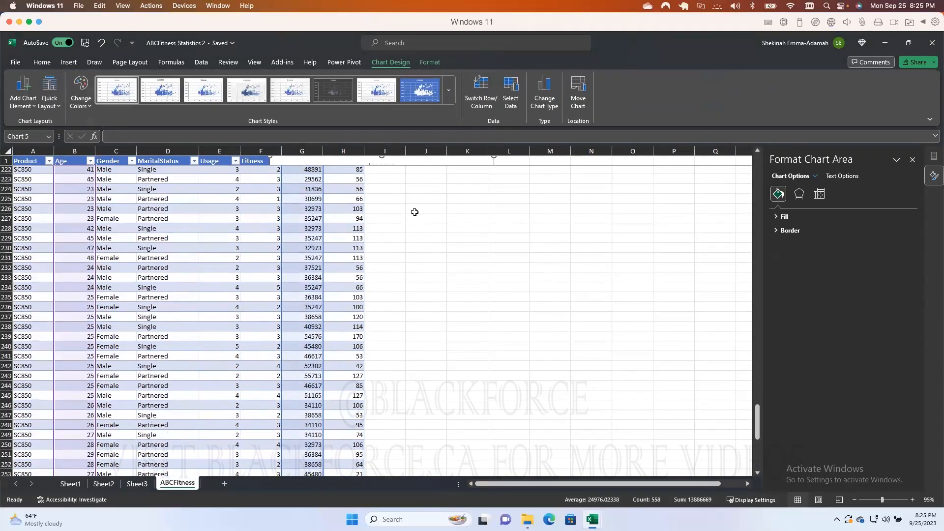
pyautogui.scroll(20, 415, 211)
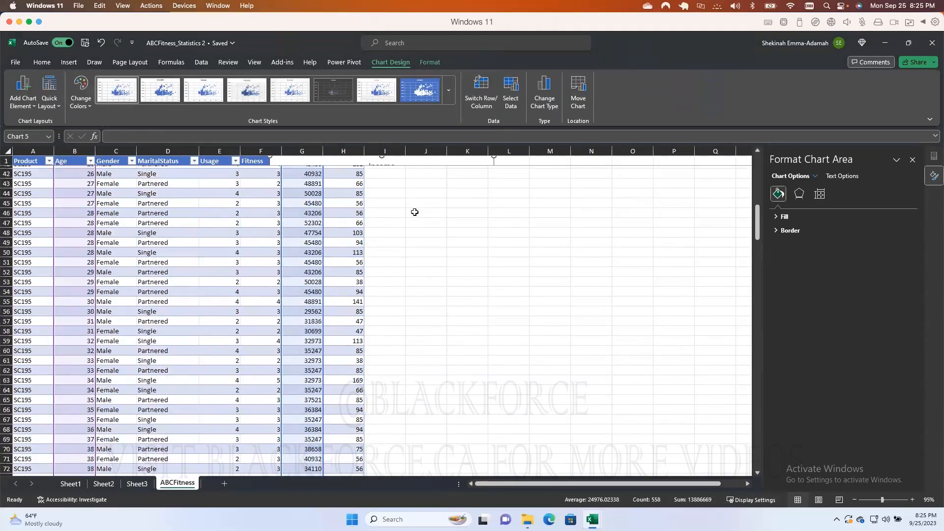
pyautogui.scroll(7, 414, 211)
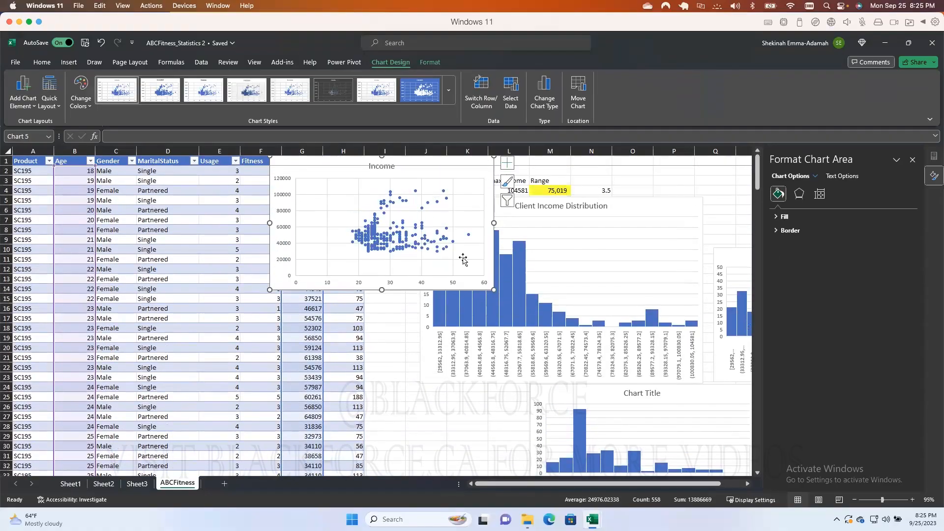
pyautogui.moveTo(449, 289); pyautogui.dragTo(598, 338)
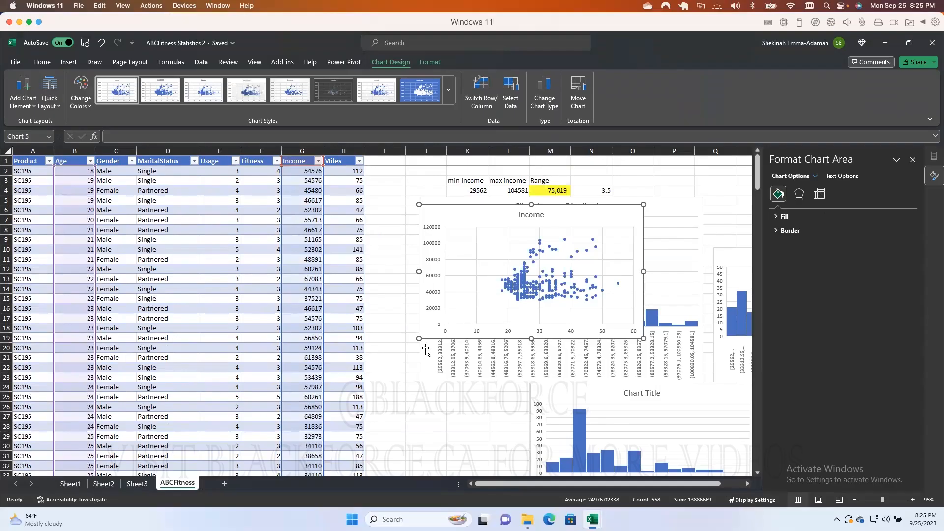
pyautogui.moveTo(419, 339); pyautogui.dragTo(392, 401)
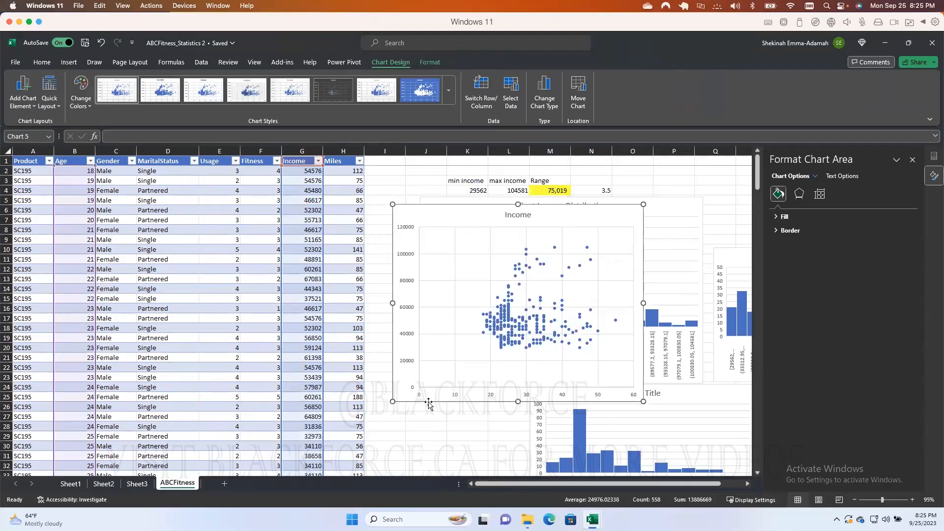
pyautogui.moveTo(643, 204); pyautogui.dragTo(720, 179)
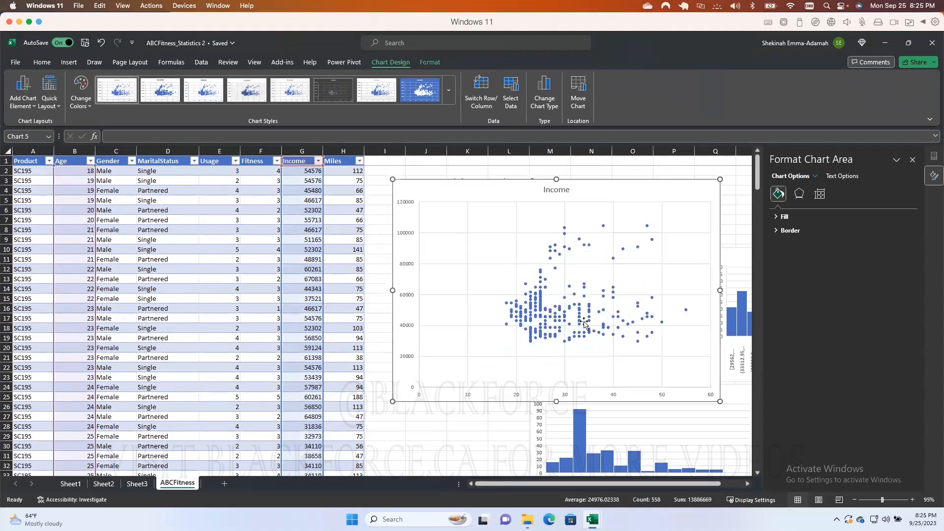
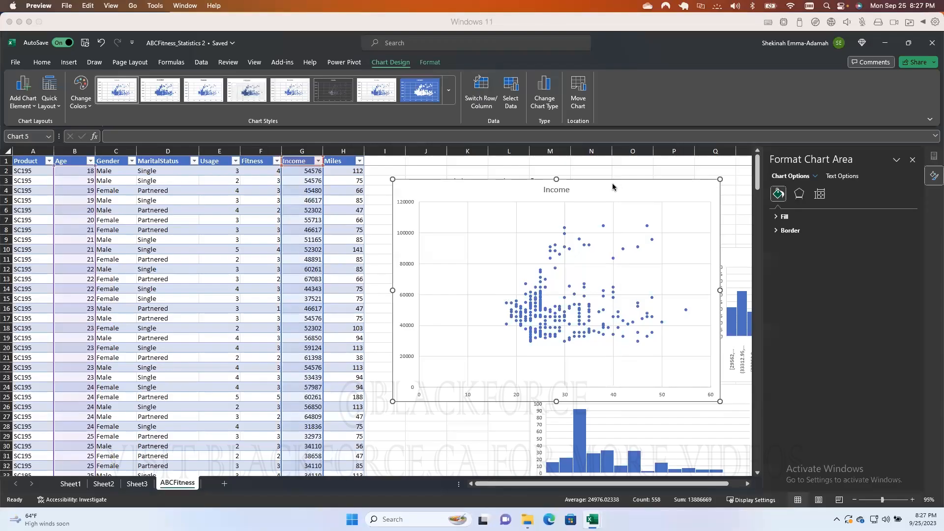
# Shift the Income scatter chart slightly down and left so the income range headings show, and close the formatting options.
pyautogui.click(578, 184)
pyautogui.moveTo(578, 184); pyautogui.dragTo(585, 204)
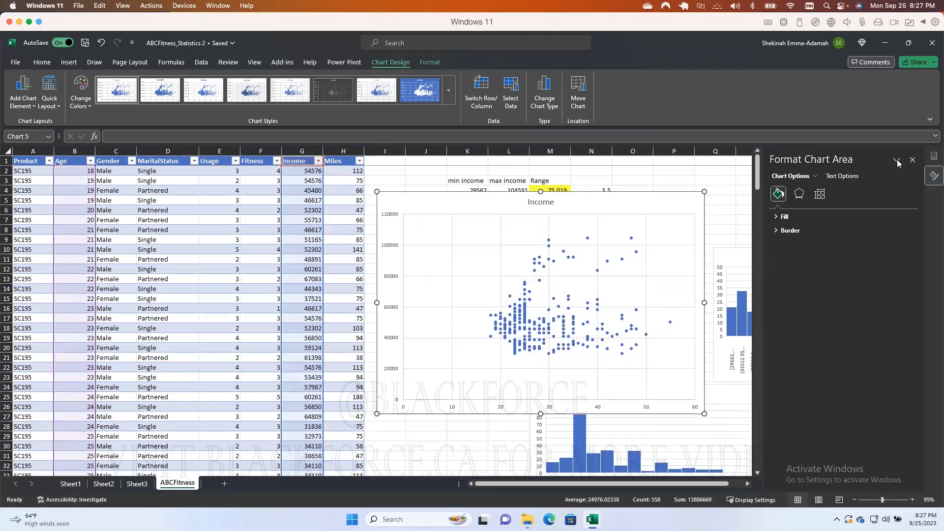
pyautogui.click(913, 160)
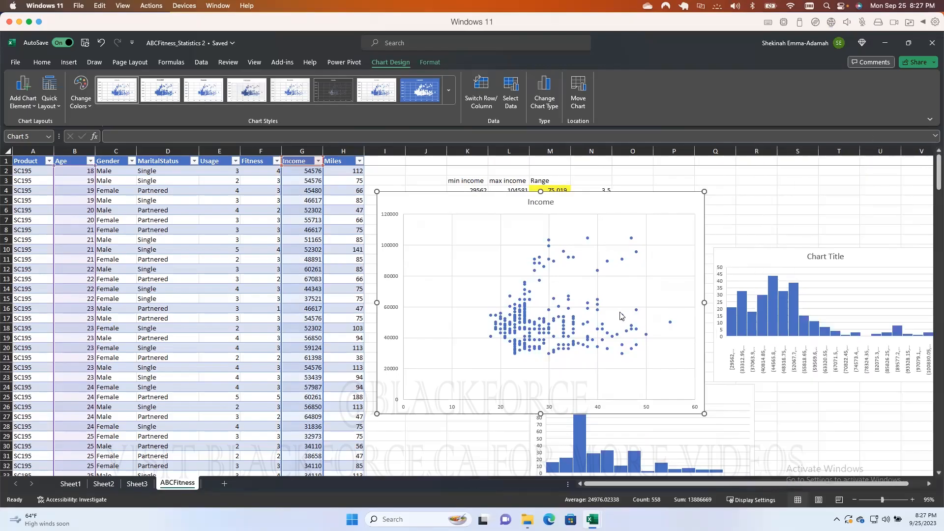
# Examine the bounds and units of the Income scatter chart's horizontal axis in the axis formatting options.
pyautogui.click(554, 312)
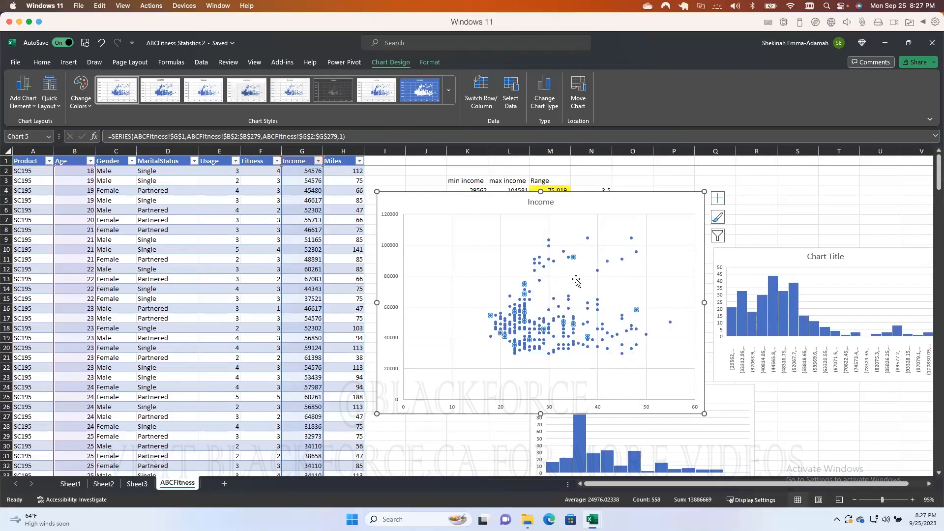
pyautogui.doubleClick(620, 226)
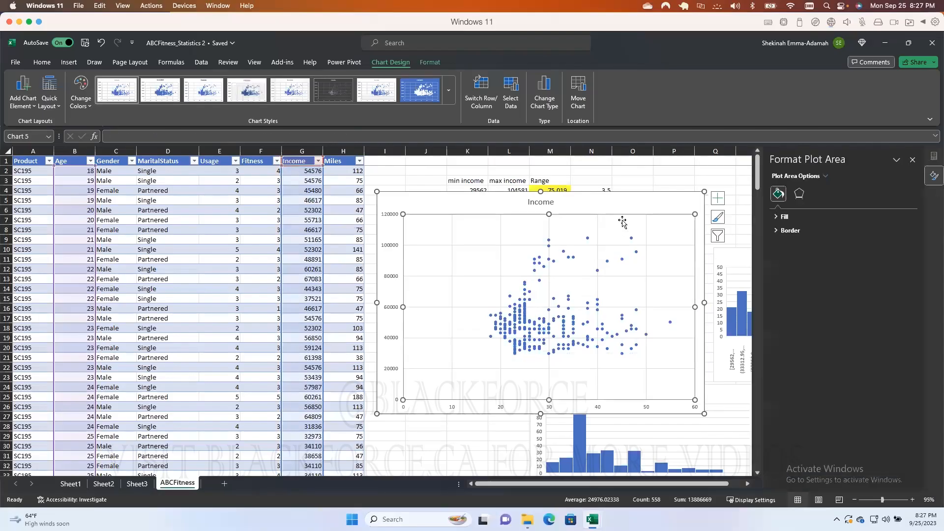
pyautogui.click(826, 176)
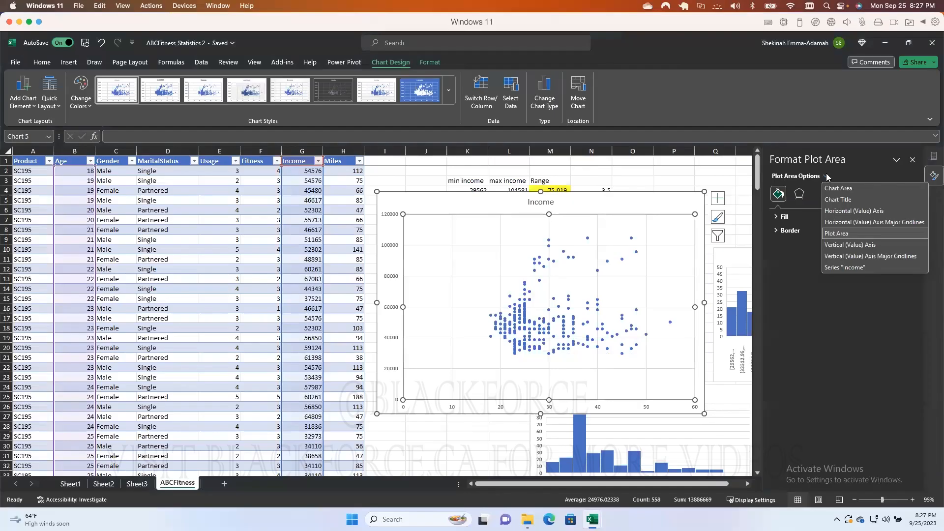
pyautogui.click(853, 211)
pyautogui.click(840, 194)
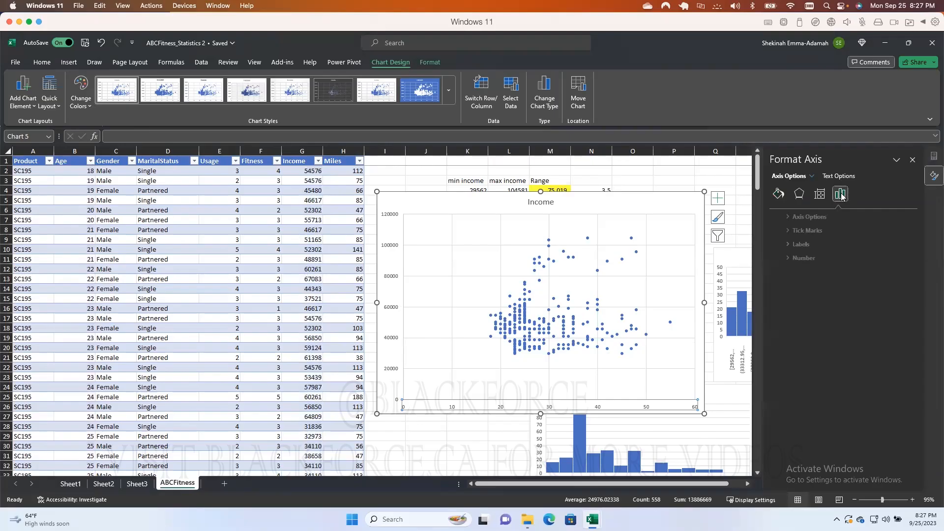
pyautogui.click(775, 218)
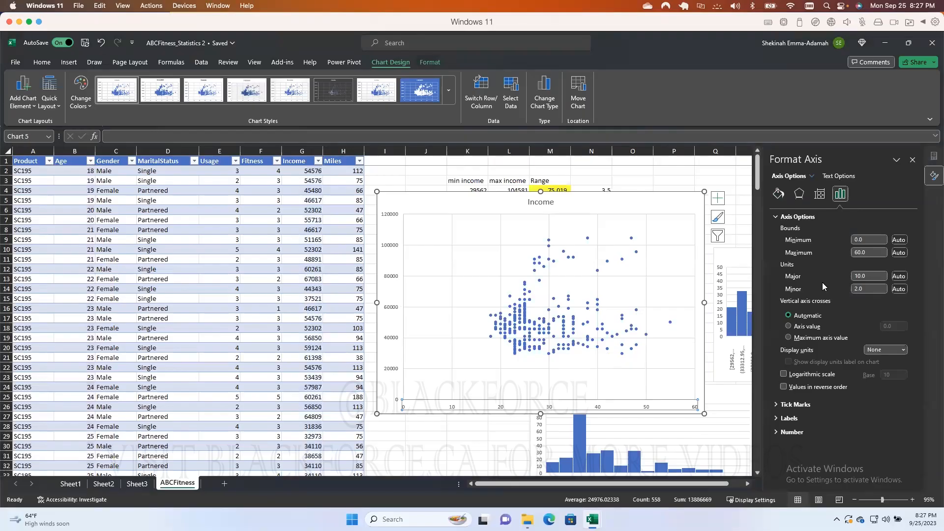
# Review the formatting options for the scatter chart's chart area, Income series and plot area.
pyautogui.click(691, 198)
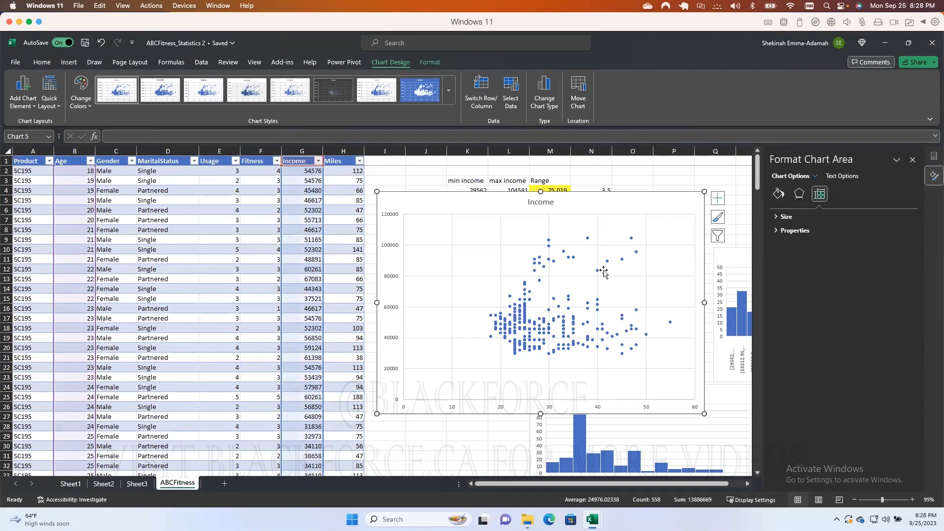
pyautogui.click(814, 175)
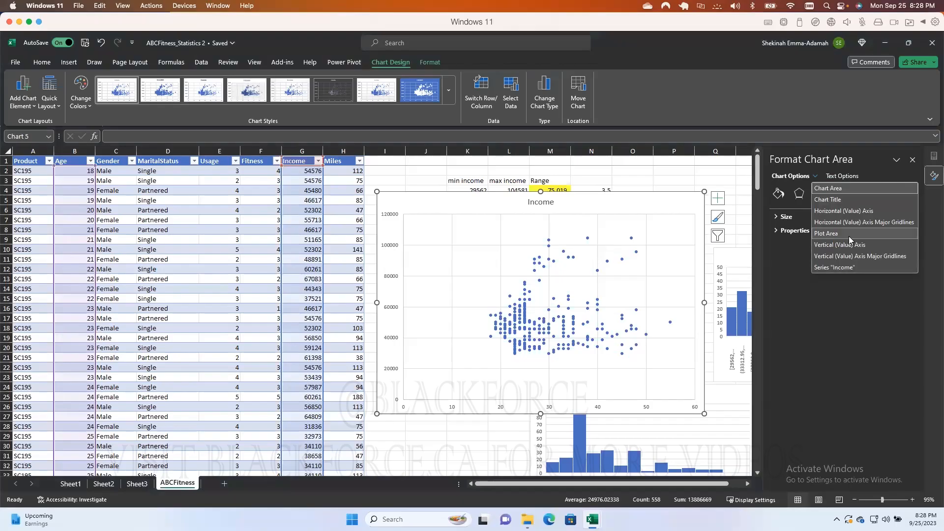
pyautogui.click(848, 266)
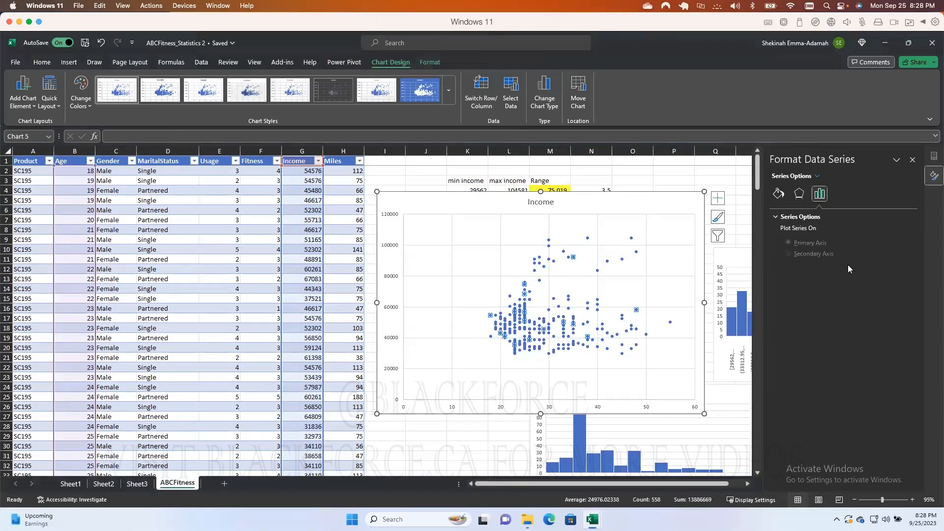
pyautogui.click(817, 177)
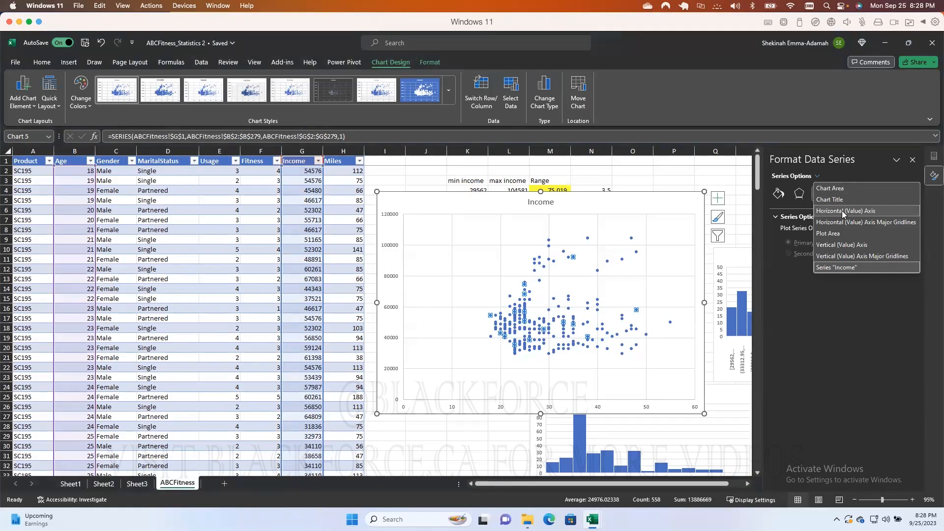
pyautogui.click(836, 233)
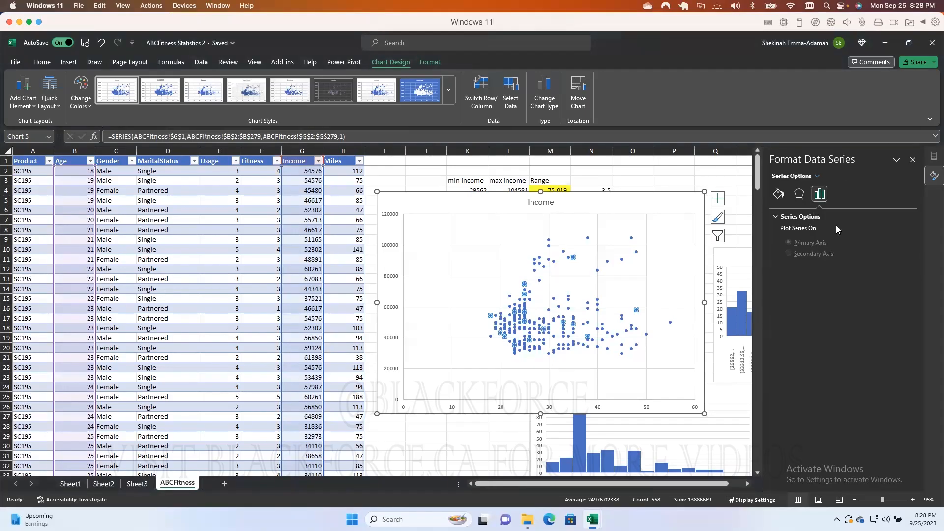
# Examine the scatter chart's vertical axis options, including its bounds, units, label position and tick marks.
pyautogui.click(826, 177)
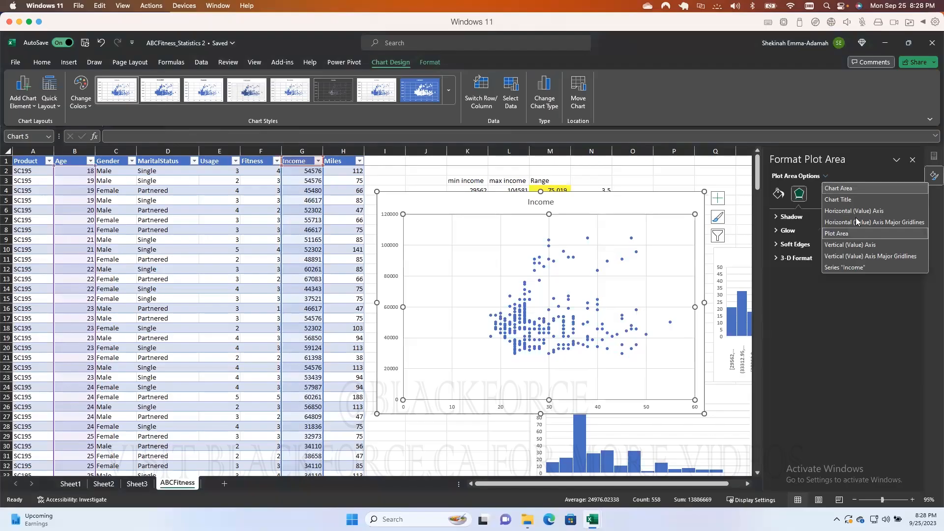
pyautogui.click(855, 244)
pyautogui.click(841, 194)
pyautogui.click(777, 217)
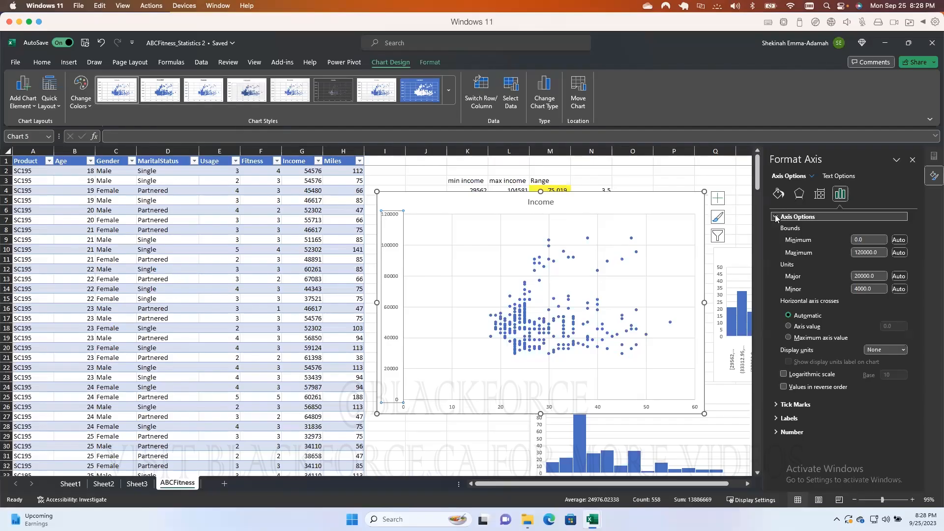
pyautogui.click(776, 419)
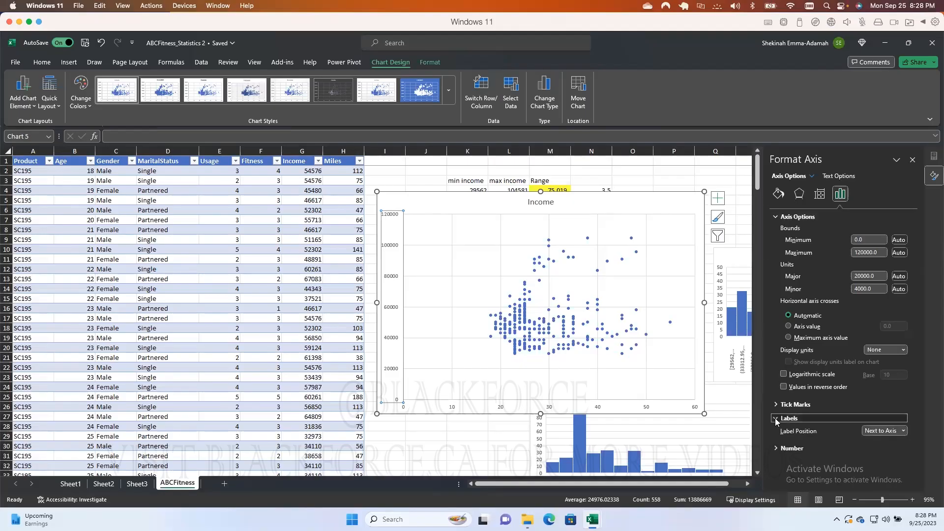
pyautogui.click(776, 419)
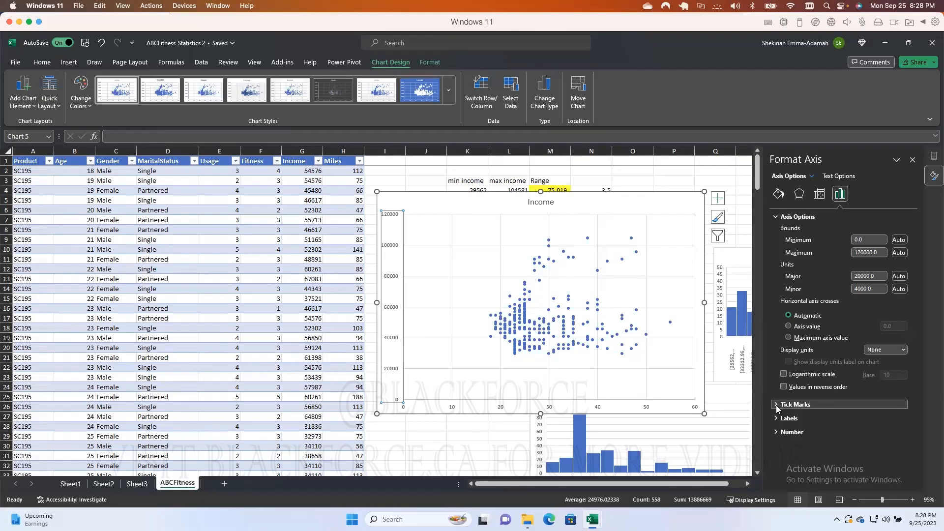
pyautogui.click(776, 405)
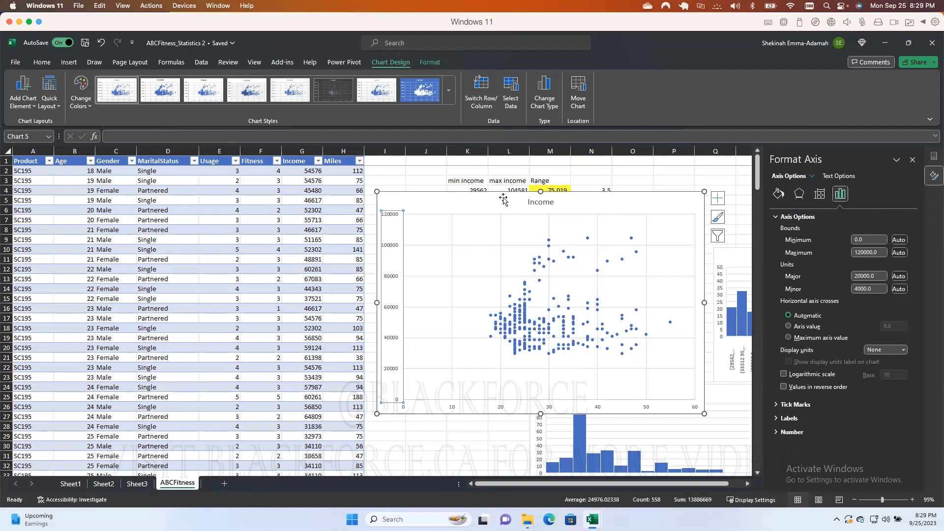
# Shift the scatter chart's vertical data range to the Miles column so it plots Age against Miles.
pyautogui.click(476, 212)
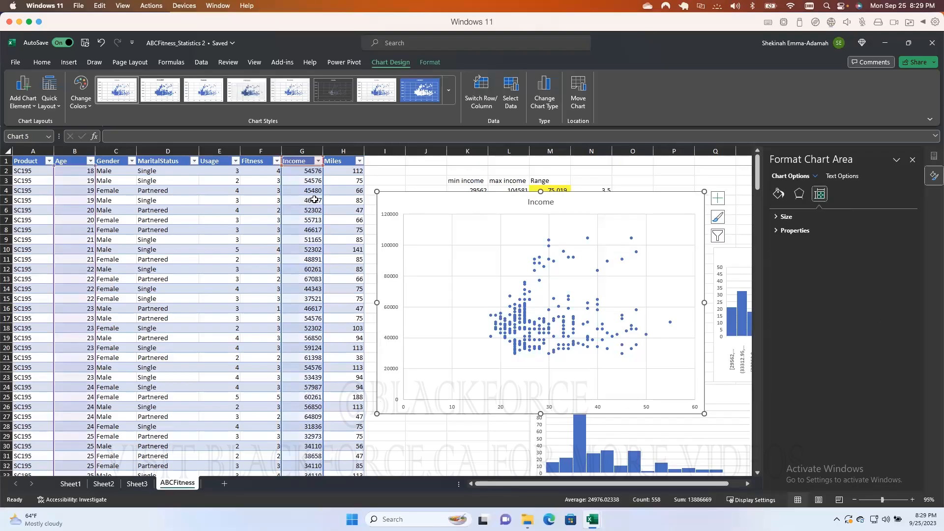
pyautogui.moveTo(309, 199); pyautogui.dragTo(337, 196)
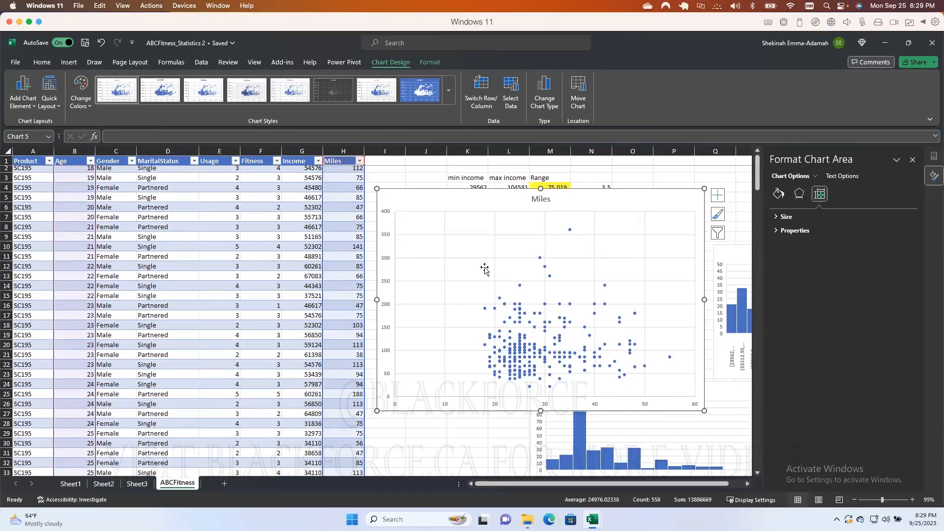
pyautogui.scroll(-1, 519, 295)
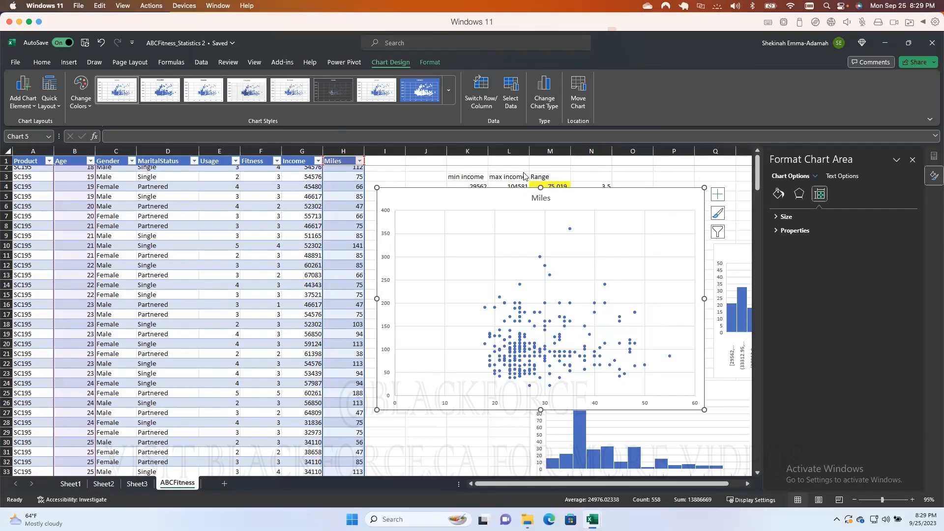
pyautogui.click(19, 21)
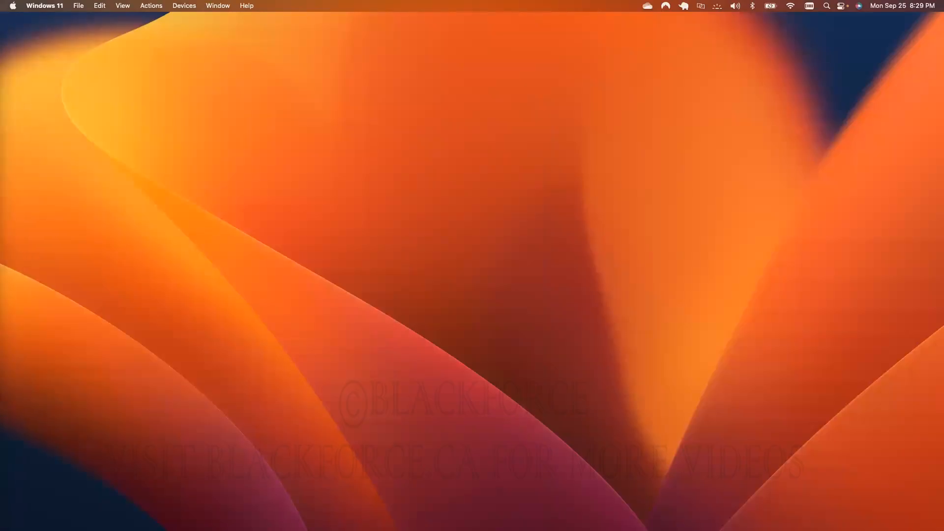
pyautogui.moveTo(0, 21); pyautogui.dragTo(0, 21)
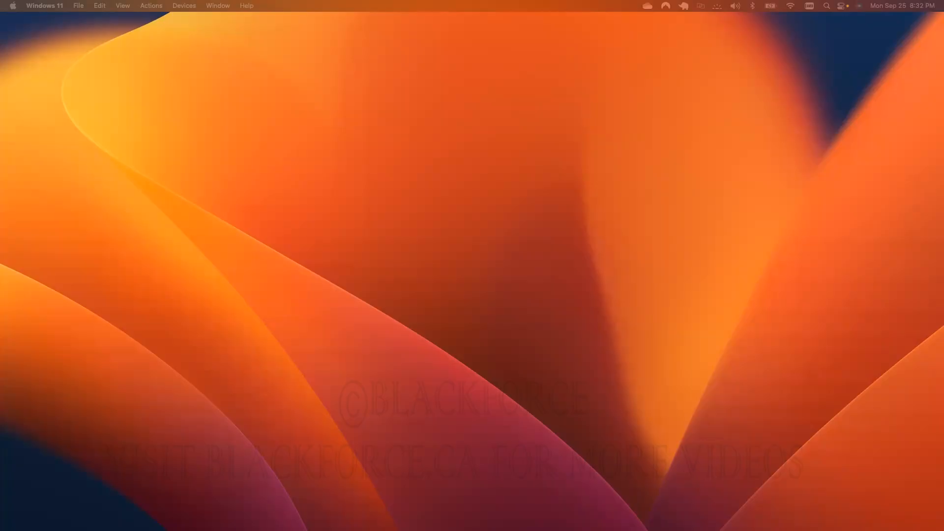
pyautogui.moveTo(0, 74); pyautogui.dragTo(553, 12)
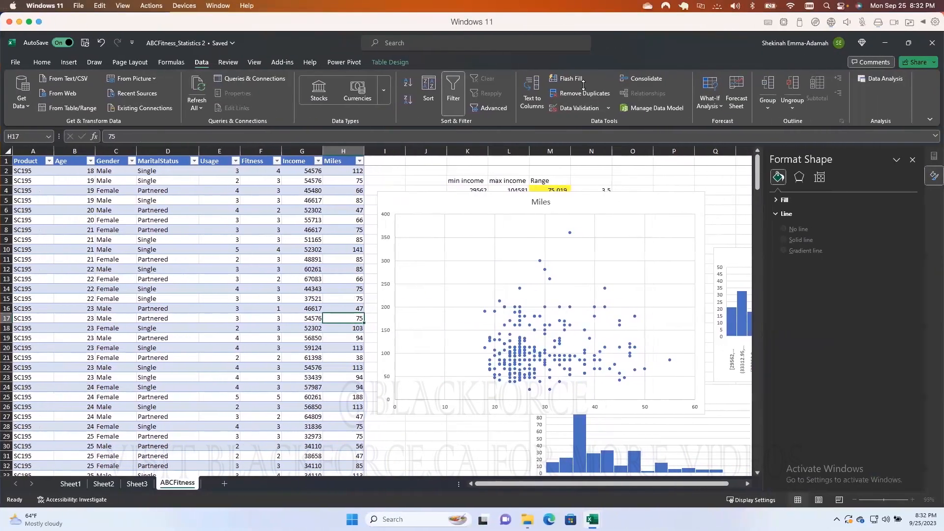
# Switch to the Practice Exercise Excel workbook and read through the four tasks on the Questions sheet.
pyautogui.click(592, 519)
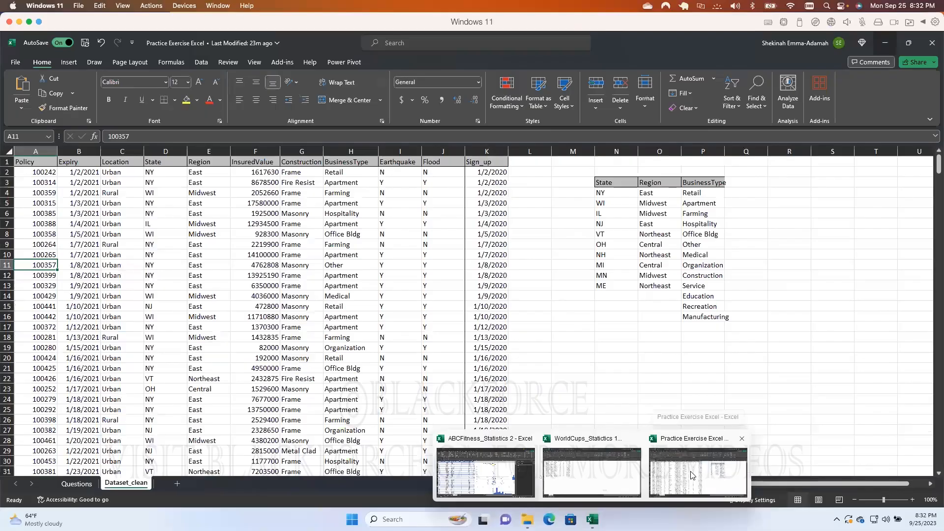
pyautogui.click(692, 473)
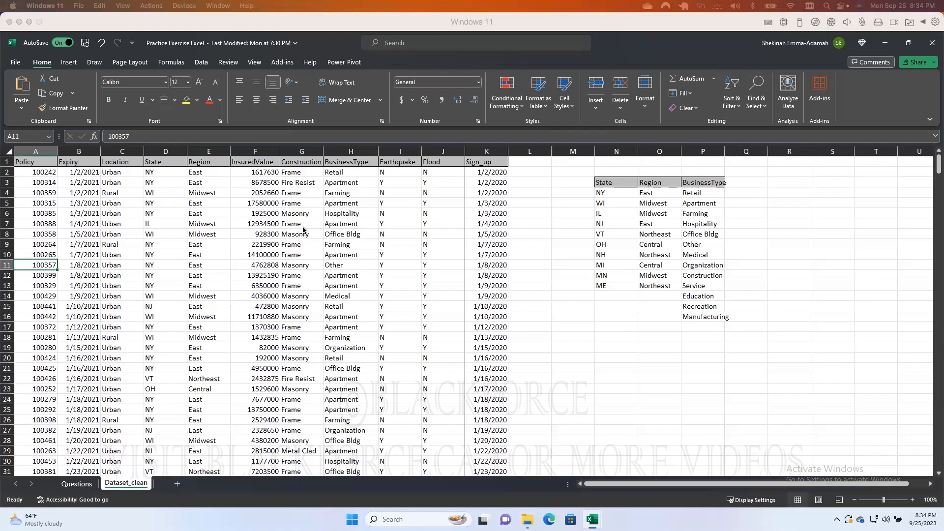
pyautogui.click(77, 484)
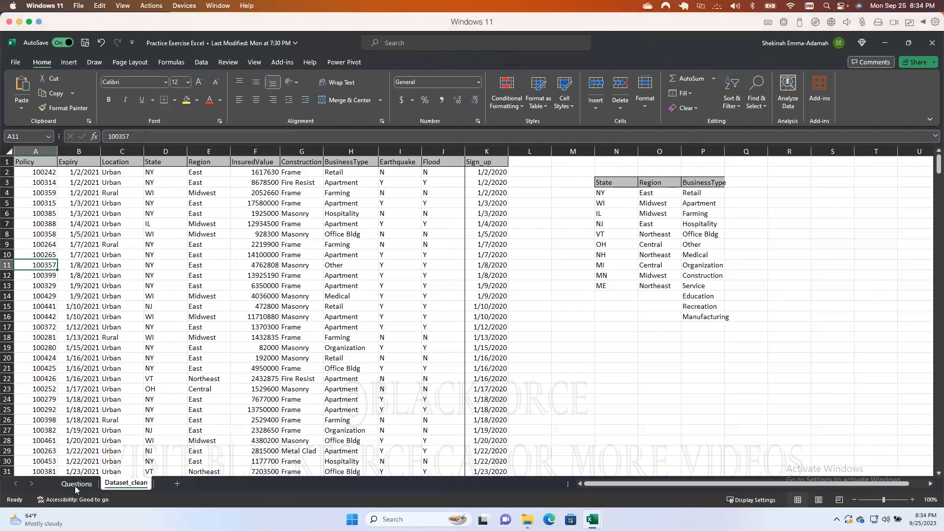
pyautogui.click(126, 462)
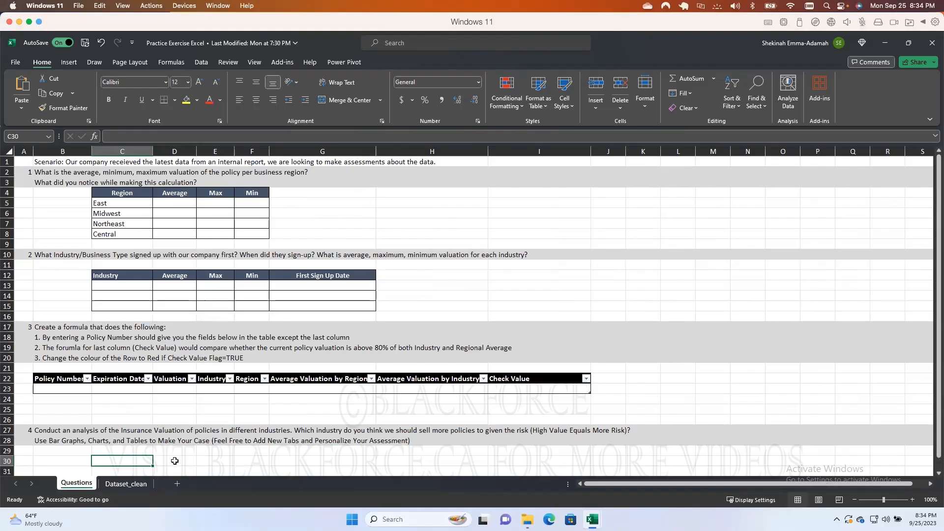
pyautogui.scroll(-1, 168, 407)
pyautogui.scroll(1, 168, 407)
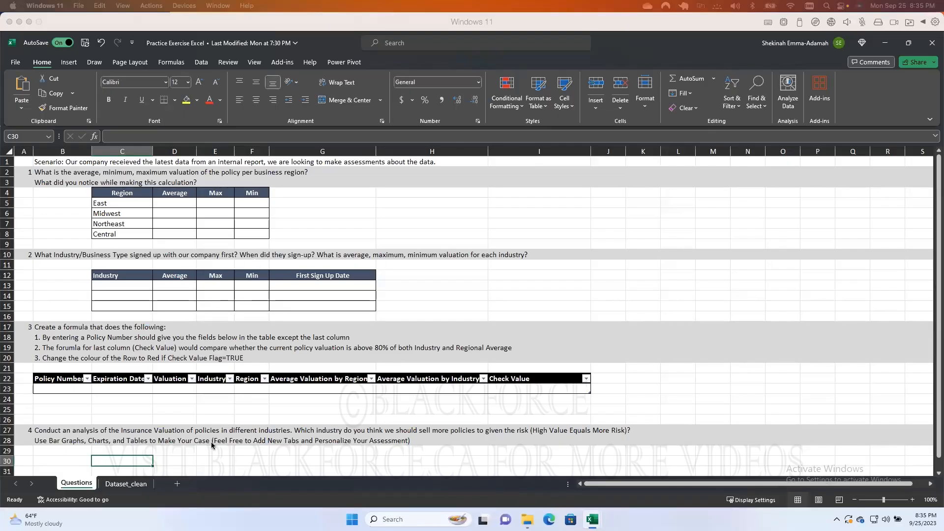
# Compare the Dataset_clean sheet's policy records with the tasks on the Questions sheet, ending at the first policy number.
pyautogui.click(132, 486)
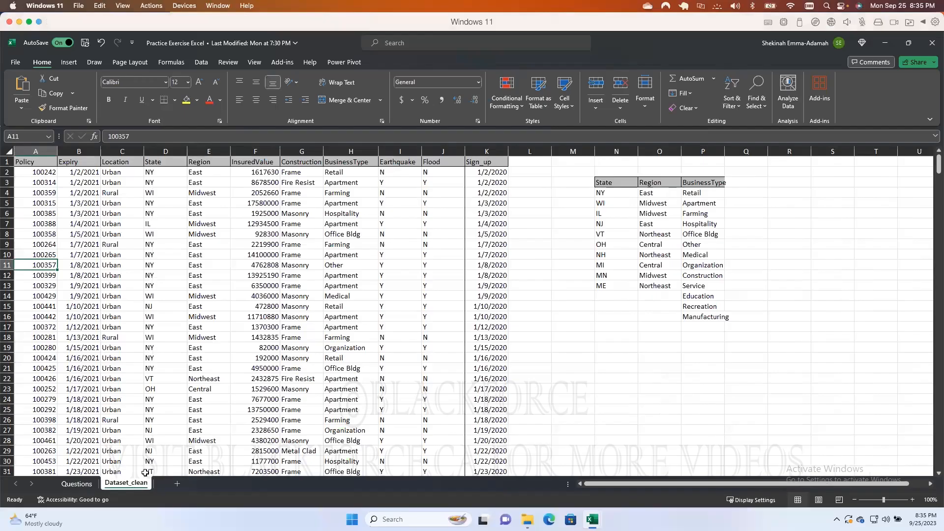
pyautogui.click(77, 484)
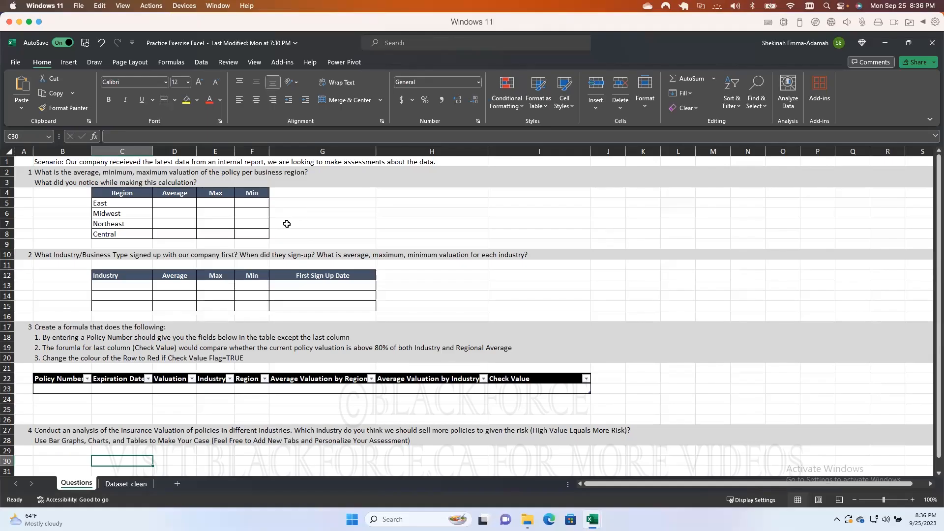
pyautogui.click(126, 484)
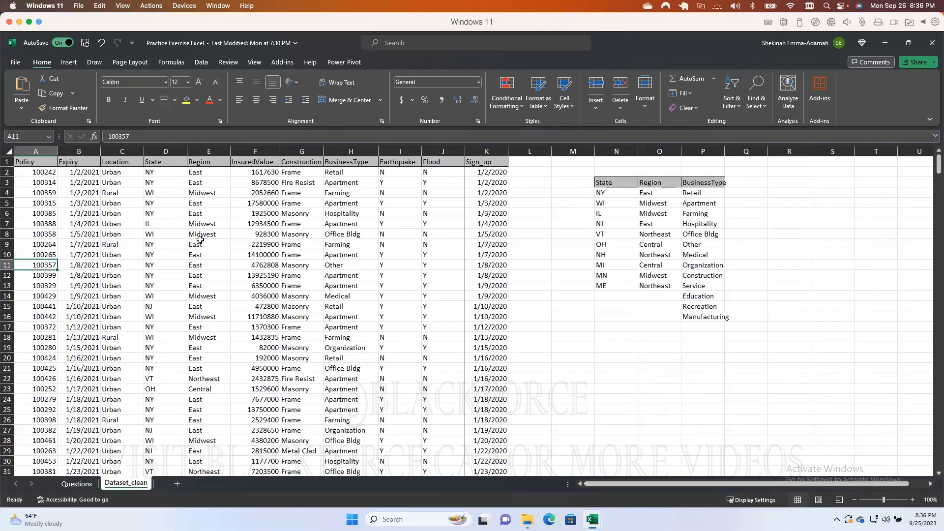
pyautogui.click(105, 243)
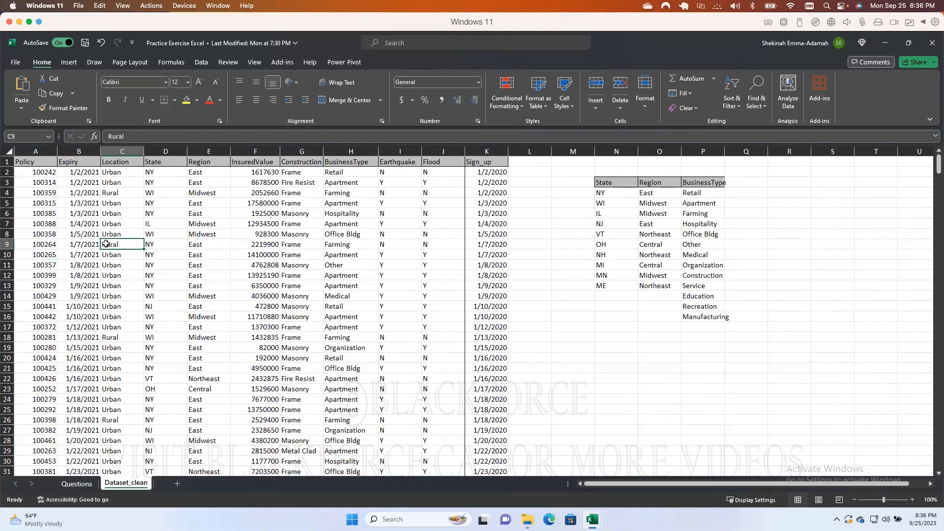
pyautogui.click(36, 174)
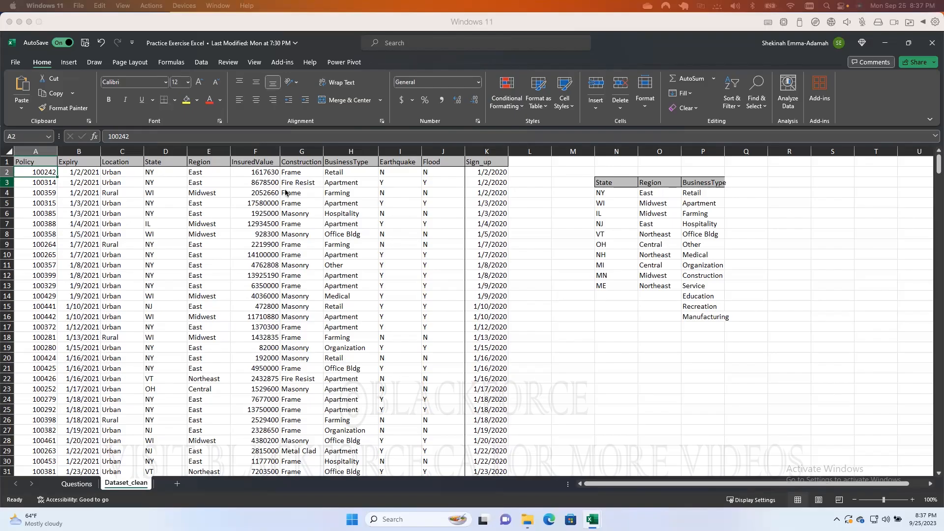
# Widen the Construction column slightly on the Dataset_clean sheet.
pyautogui.click(323, 153)
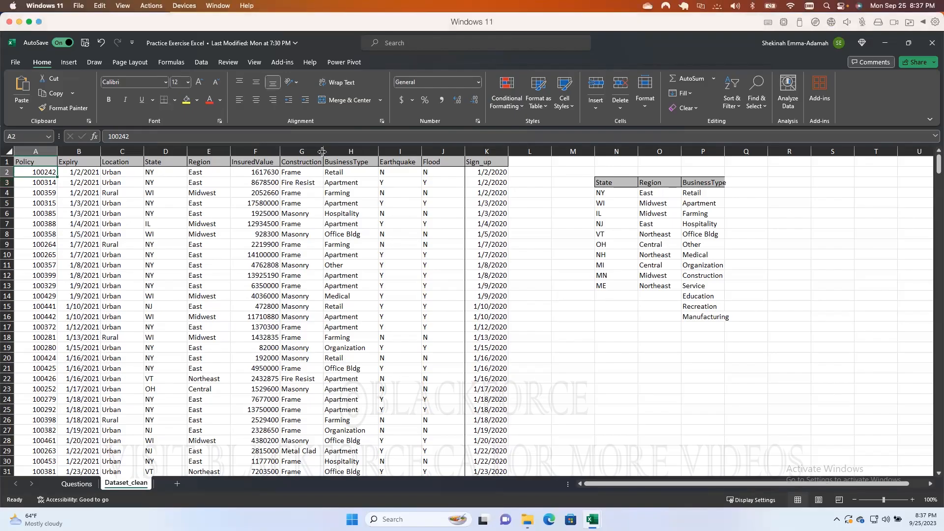
pyautogui.moveTo(323, 151); pyautogui.dragTo(328, 151)
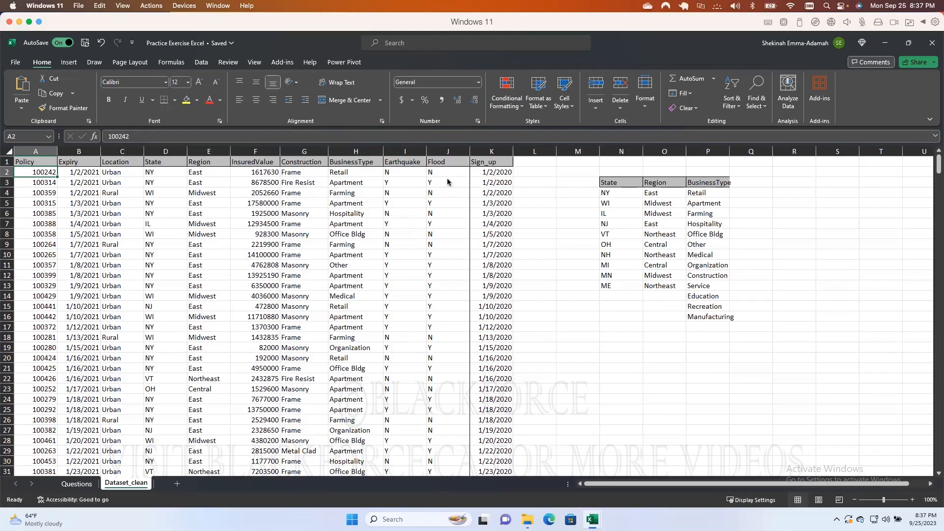
# Inspect the first record's Sign_up formula in K2 and its Flood value in J2.
pyautogui.click(487, 175)
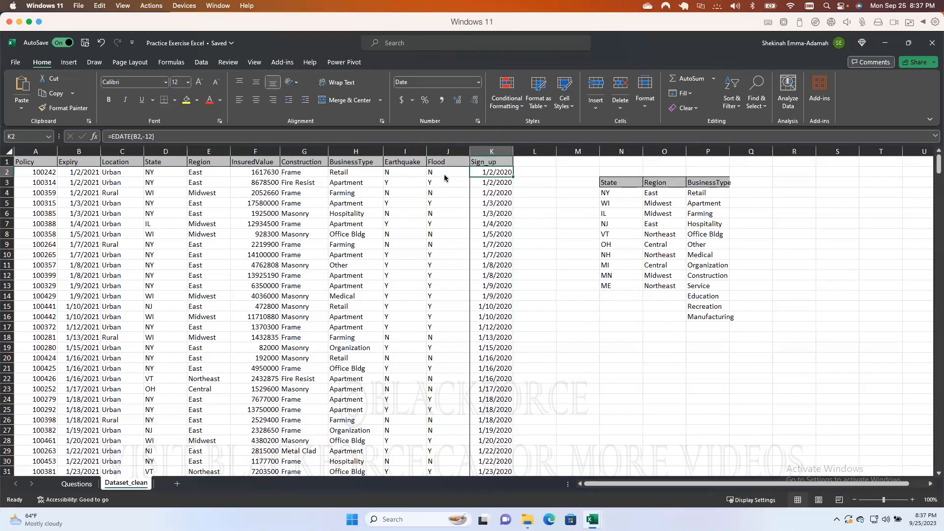
pyautogui.click(445, 173)
pyautogui.click(480, 174)
pyautogui.click(453, 174)
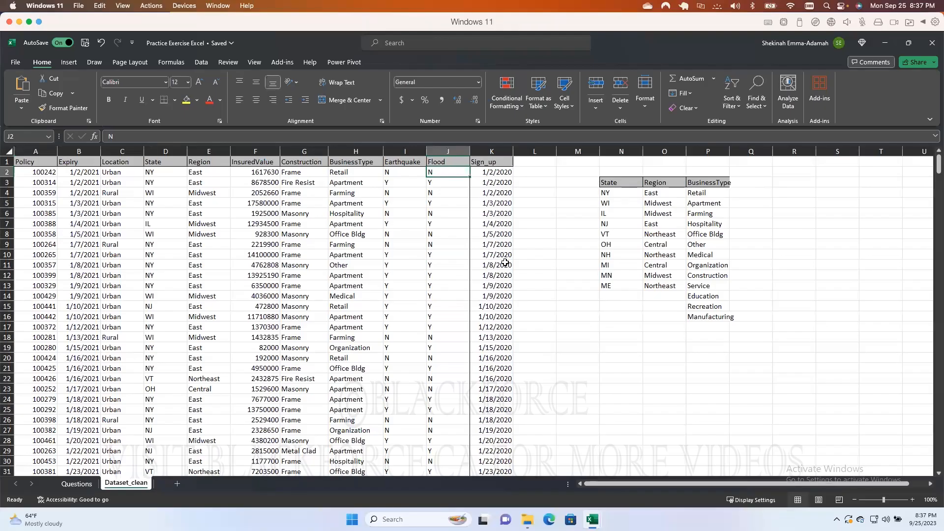
# Review the State and Region lookup lists beside the dataset and widen column P to fit the BusinessType heading.
pyautogui.click(617, 189)
pyautogui.moveTo(612, 194); pyautogui.dragTo(606, 285)
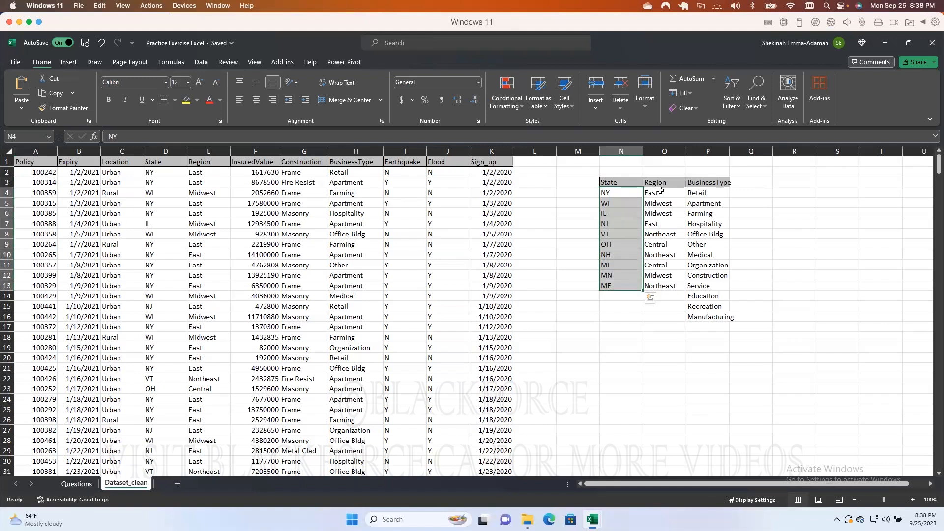
pyautogui.moveTo(657, 191); pyautogui.dragTo(656, 285)
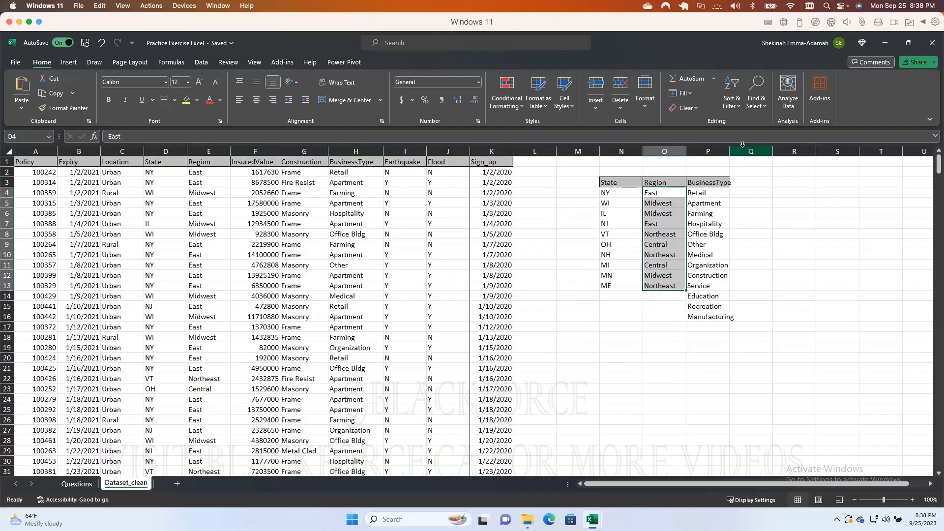
pyautogui.moveTo(729, 152); pyautogui.dragTo(736, 152)
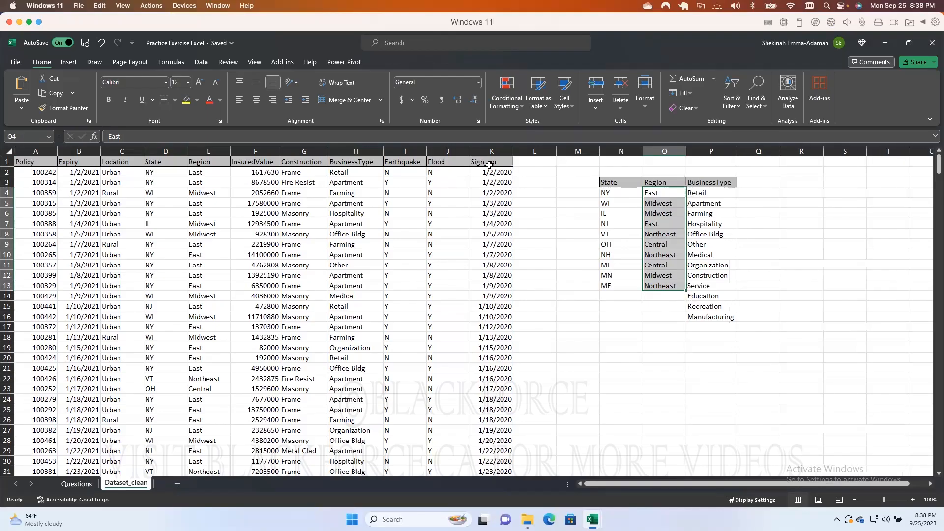
# Examine the extent of the policy dataset from the header row down to its last record and back.
pyautogui.moveTo(489, 165); pyautogui.dragTo(39, 167)
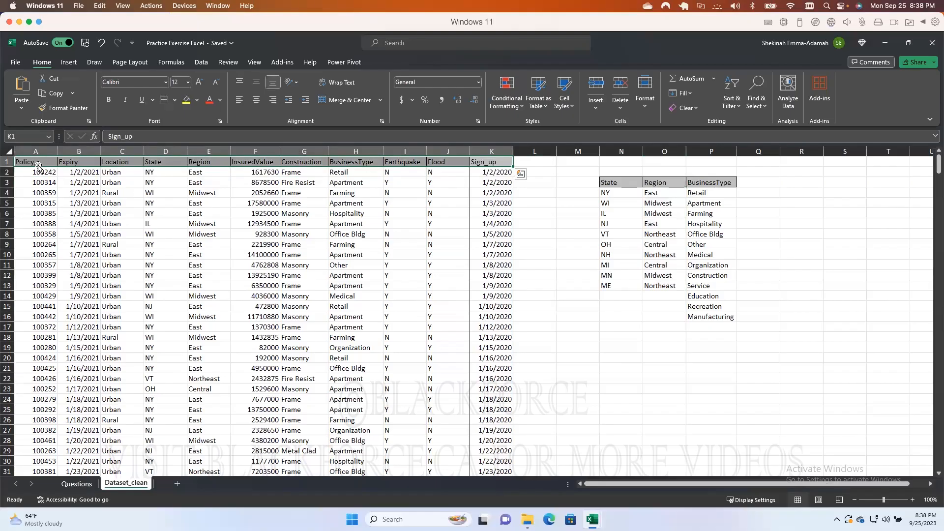
pyautogui.hotkey('ctrl', 'shift', 'Down')
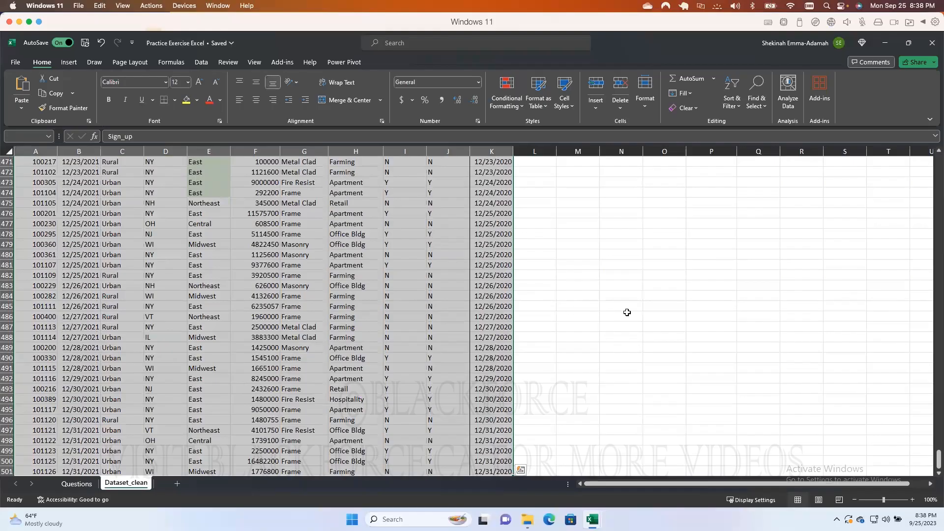
pyautogui.click(550, 254)
pyautogui.scroll(20, 496, 239)
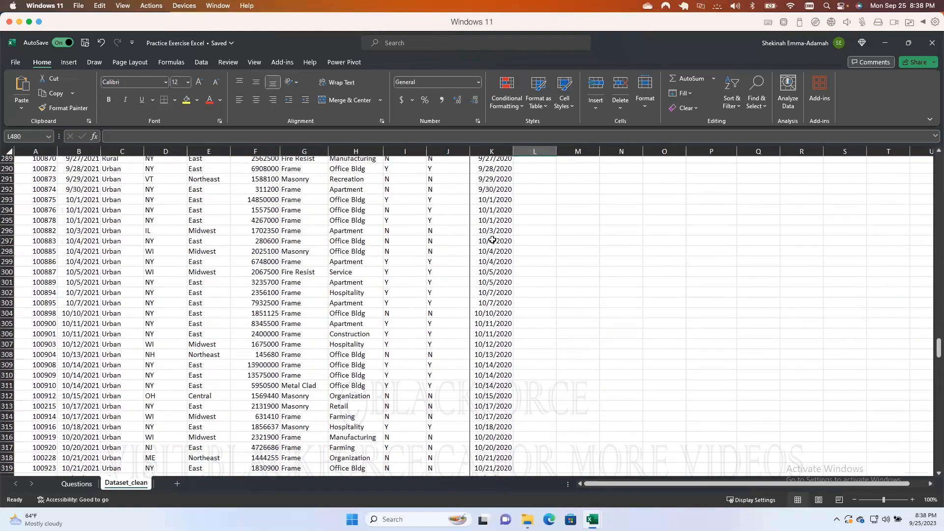
pyautogui.scroll(20, 493, 239)
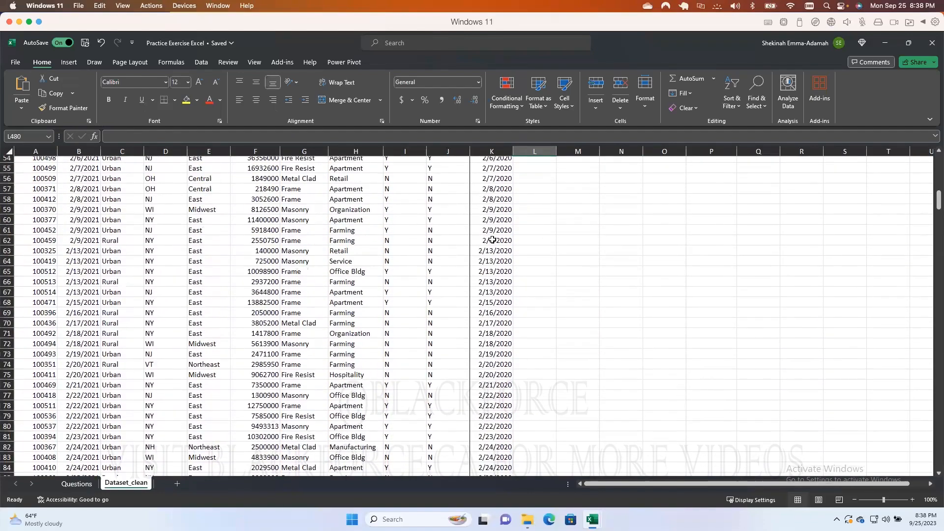
pyautogui.scroll(4, 402, 215)
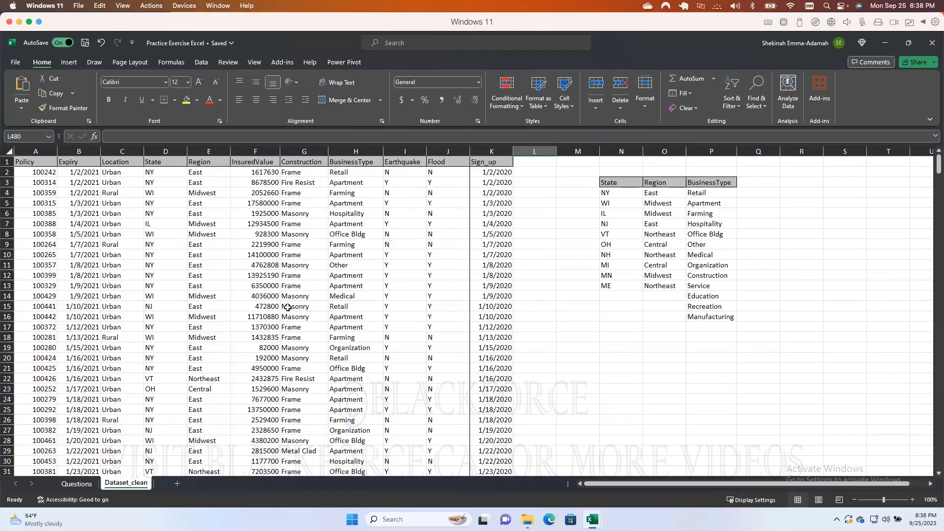
pyautogui.scroll(-12, 311, 282)
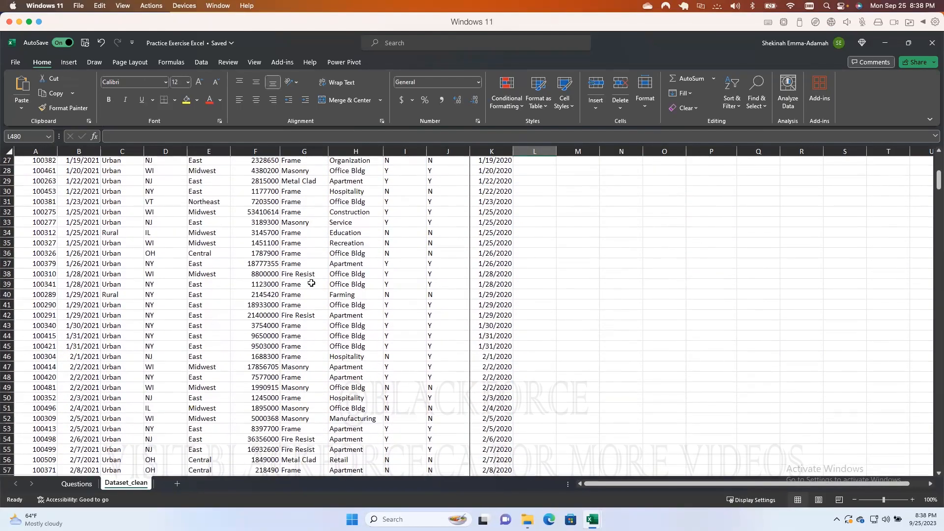
pyautogui.scroll(-11, 311, 282)
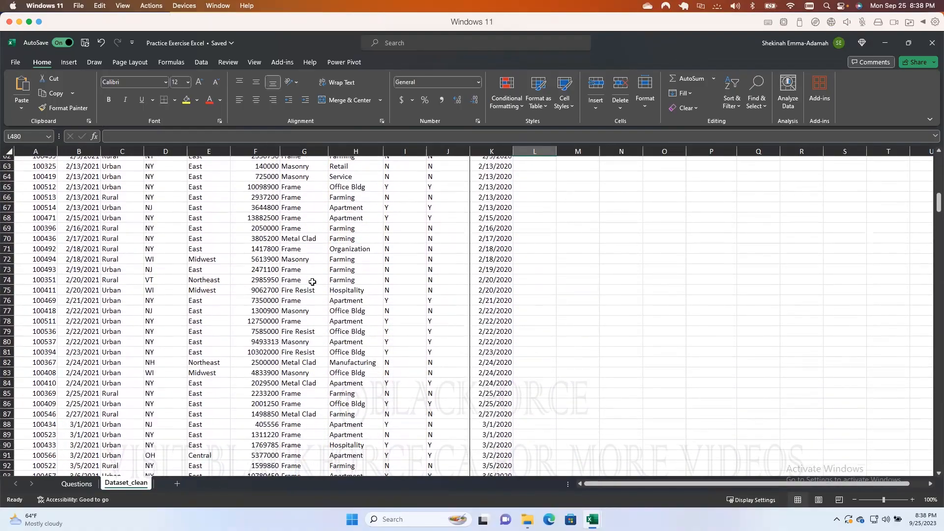
pyautogui.scroll(20, 313, 282)
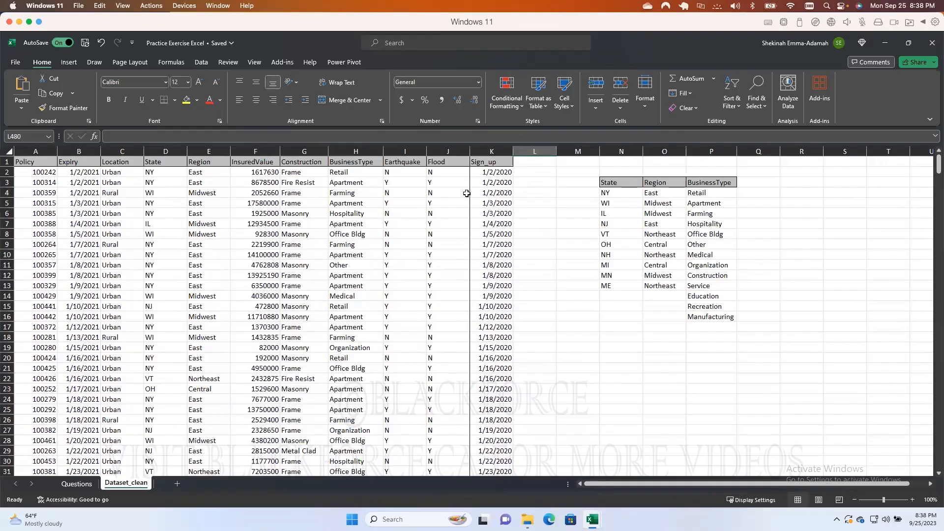
# Inspect how the Sign_up formula in K2 derives from the Expiry date in B2, and check the formula in K6.
pyautogui.click(497, 163)
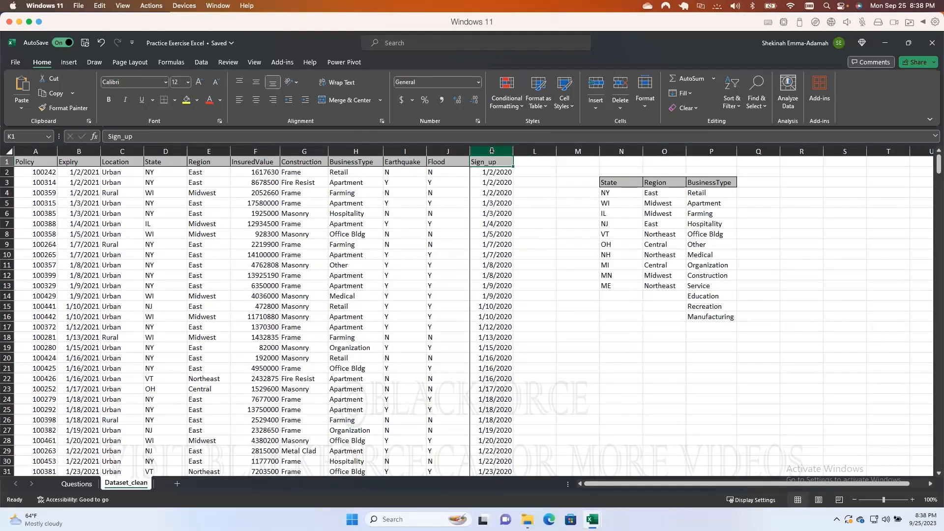
pyautogui.click(492, 151)
pyautogui.click(497, 173)
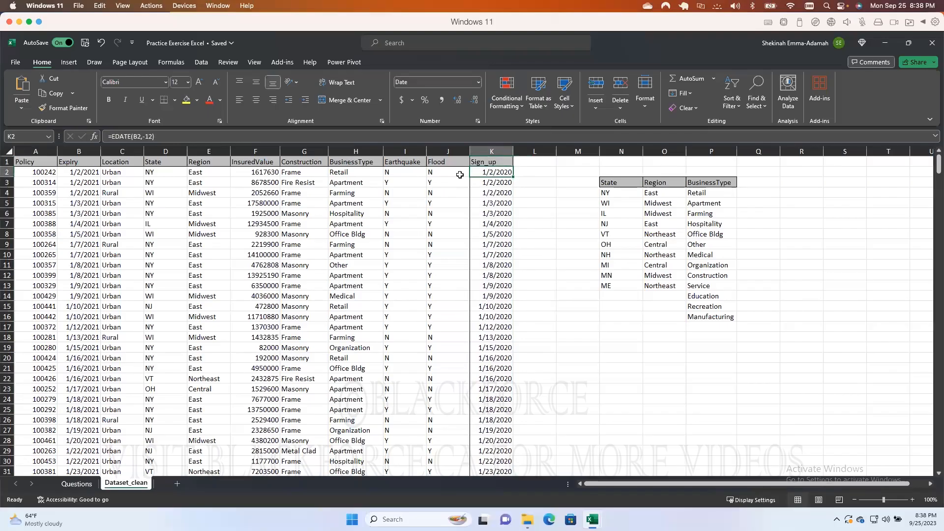
pyautogui.click(76, 172)
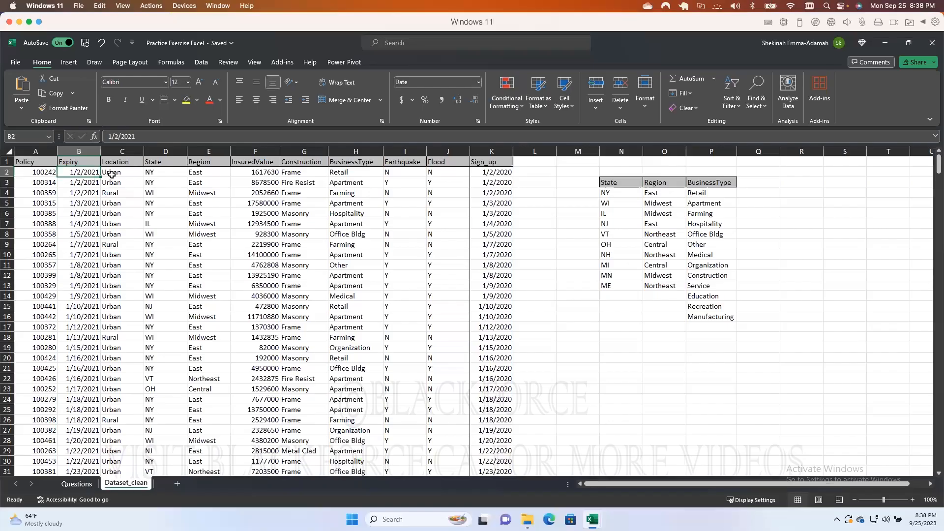
pyautogui.click(498, 172)
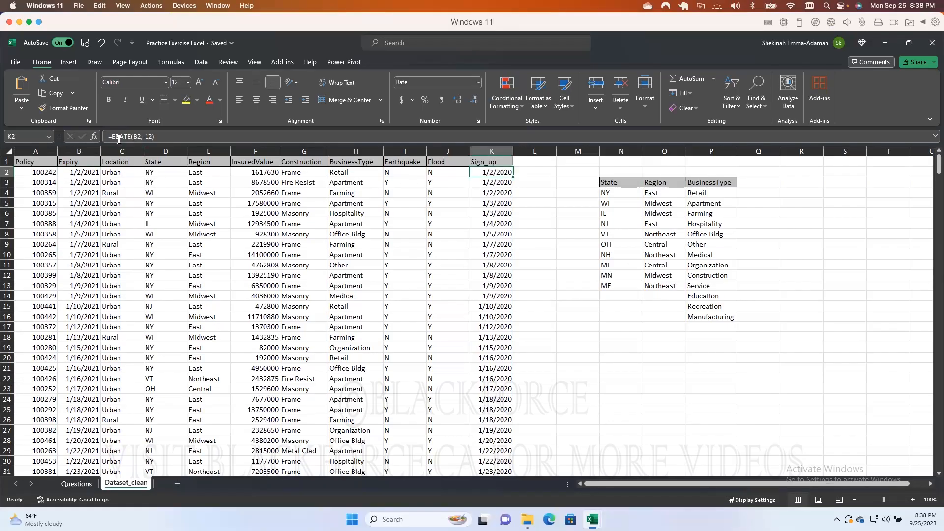
pyautogui.click(137, 137)
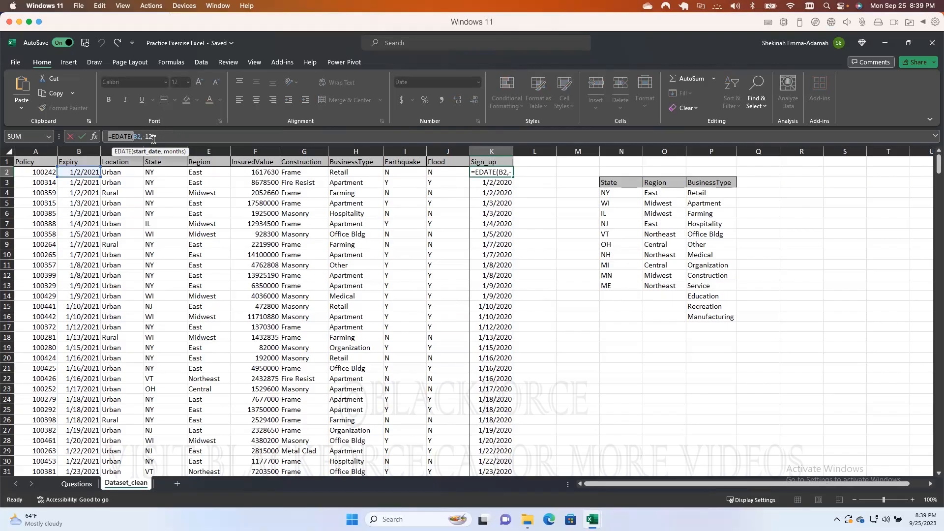
pyautogui.press('Escape')
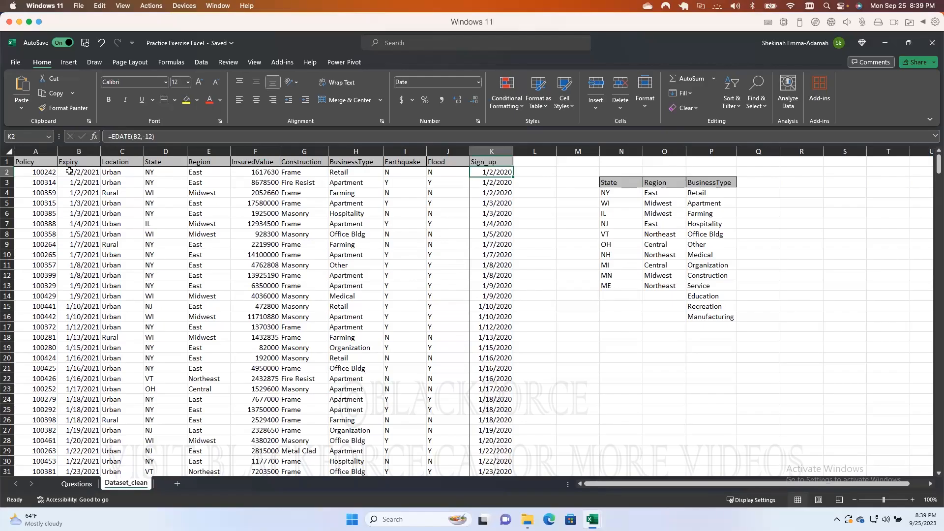
pyautogui.click(498, 149)
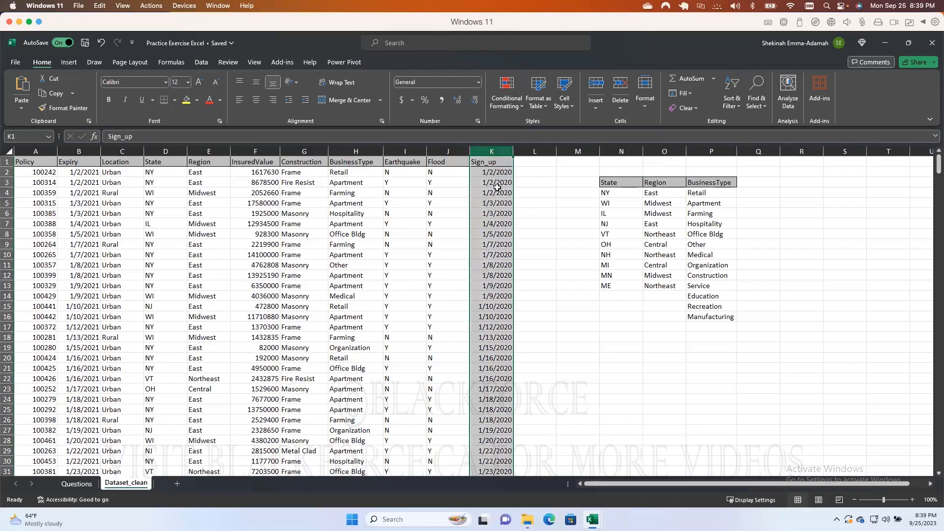
pyautogui.click(498, 208)
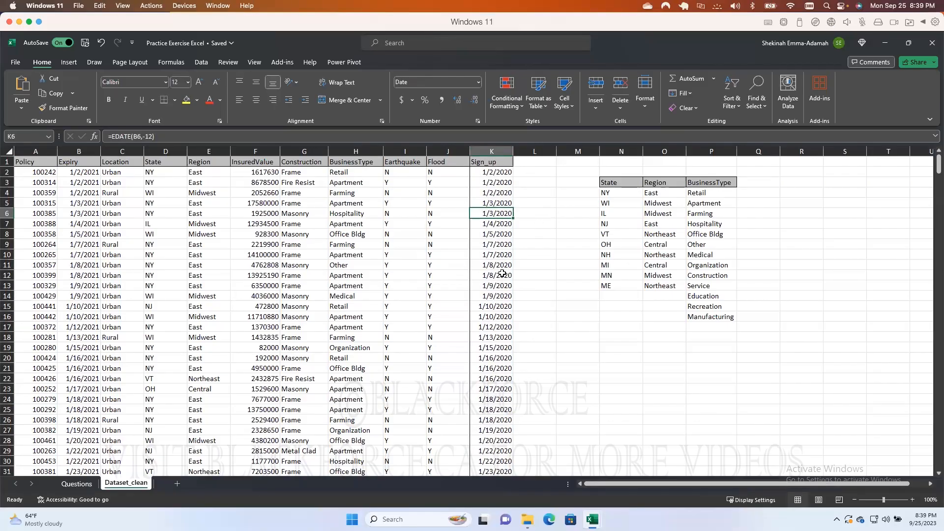
# Create a PivotTable on a new worksheet from the Dataset_clean range A1:K501.
pyautogui.moveTo(44, 162); pyautogui.dragTo(486, 167)
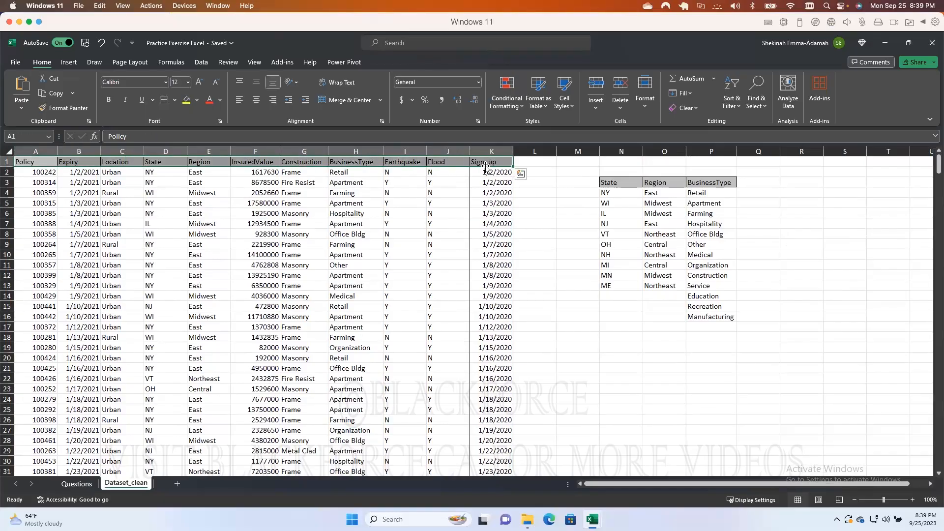
pyautogui.hotkey('ctrl', 'shift', 'Down')
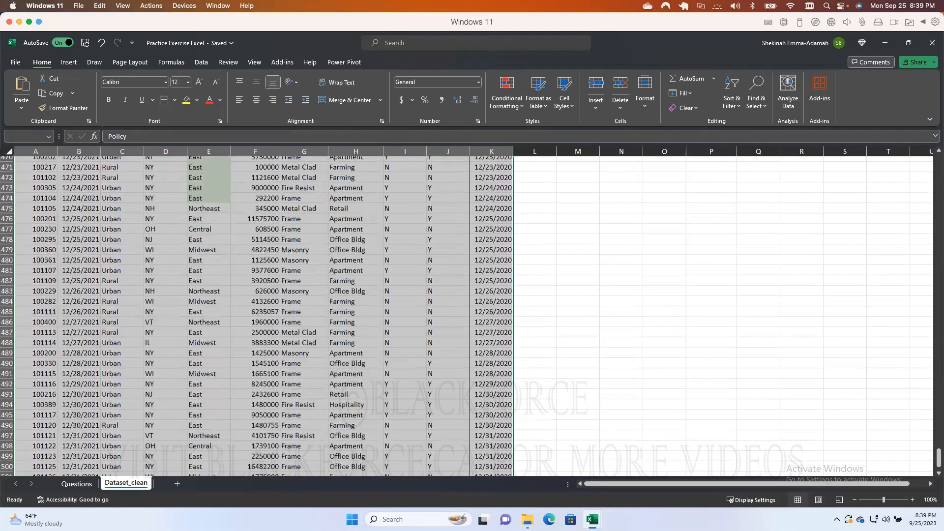
pyautogui.click(69, 62)
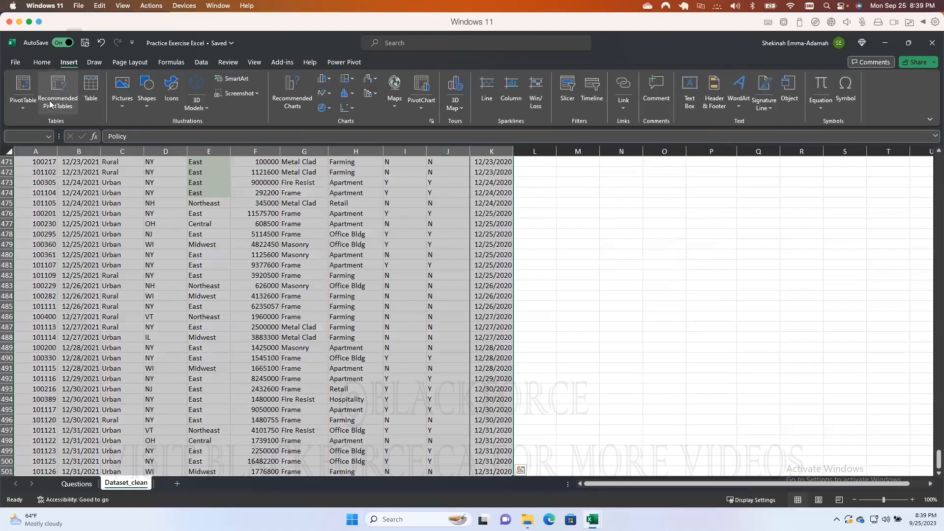
pyautogui.click(33, 89)
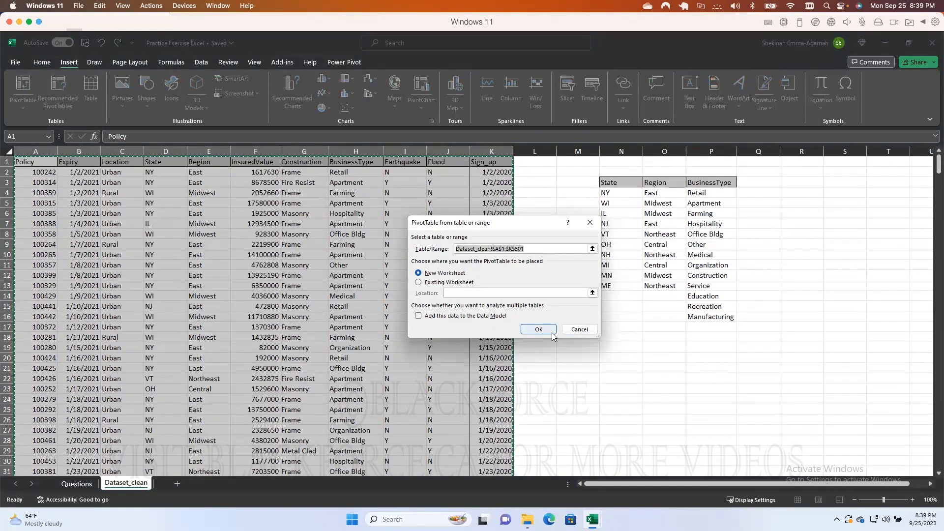
pyautogui.click(545, 331)
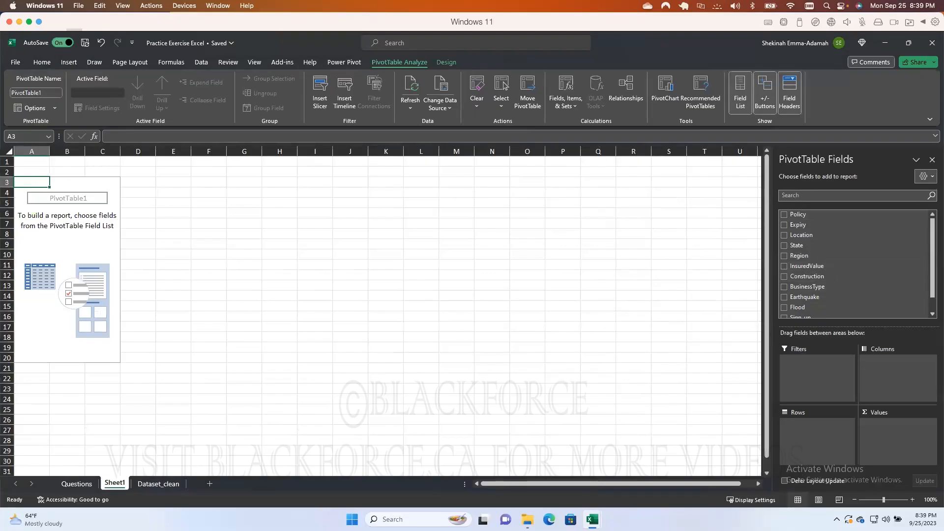
# Try State as the PivotTable's row field, then replace it with Region.
pyautogui.moveTo(797, 246); pyautogui.dragTo(832, 439)
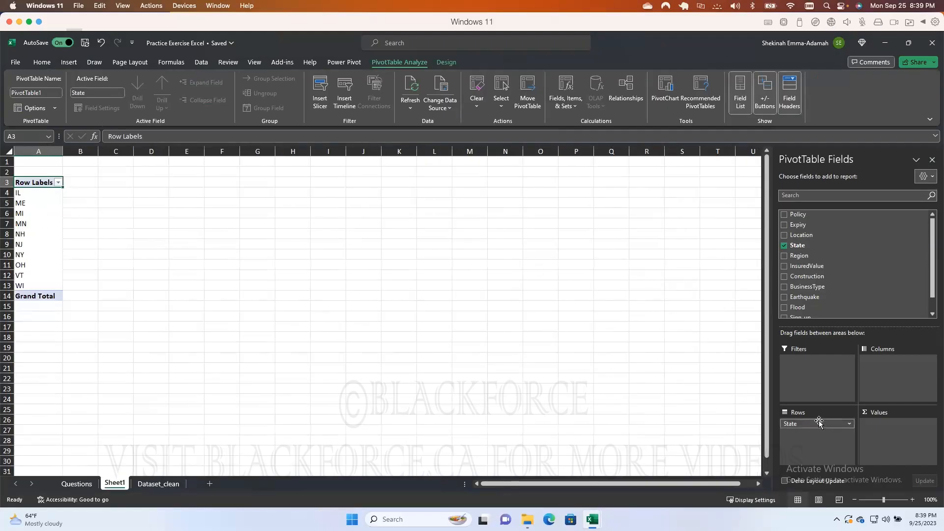
pyautogui.moveTo(815, 425); pyautogui.dragTo(729, 273)
pyautogui.moveTo(800, 256); pyautogui.dragTo(814, 442)
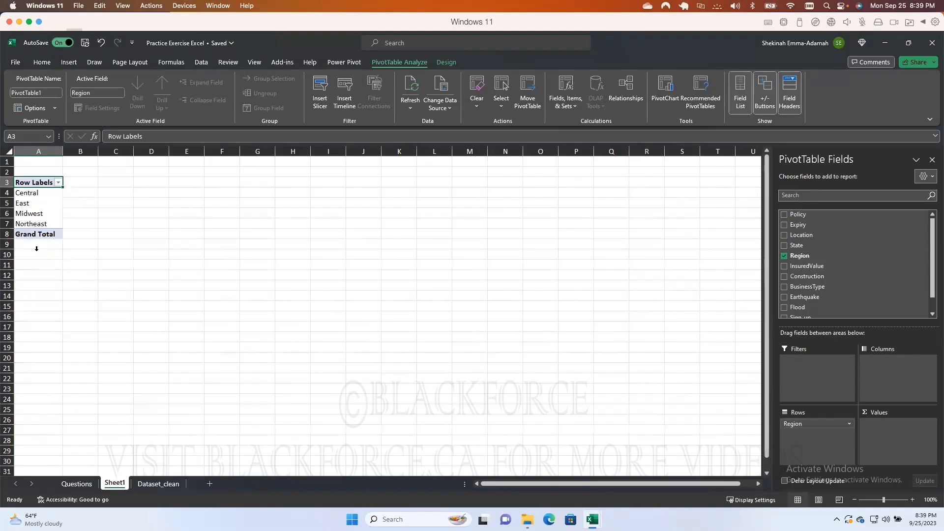
# Compare the lookup lists on the Dataset_clean sheet with the region table of question 1 on the Questions sheet.
pyautogui.click(164, 484)
pyautogui.click(663, 306)
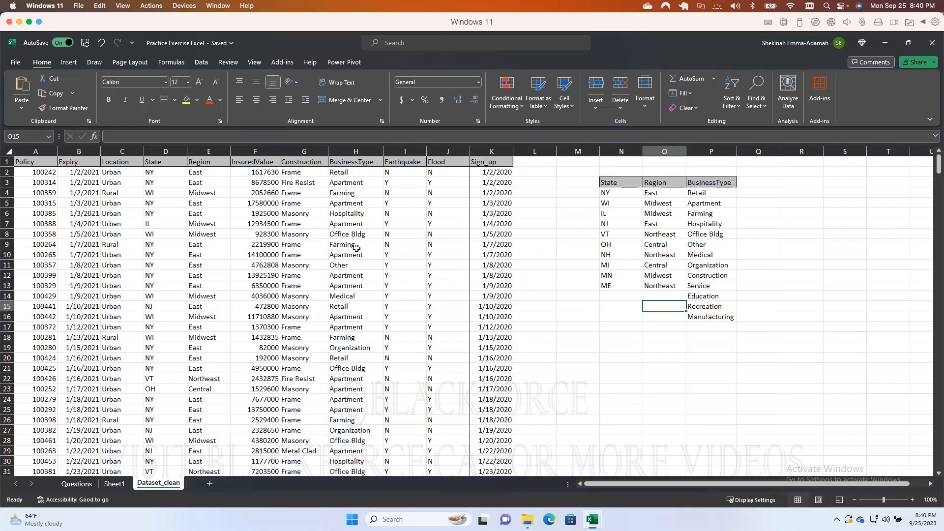
pyautogui.click(114, 489)
pyautogui.click(78, 486)
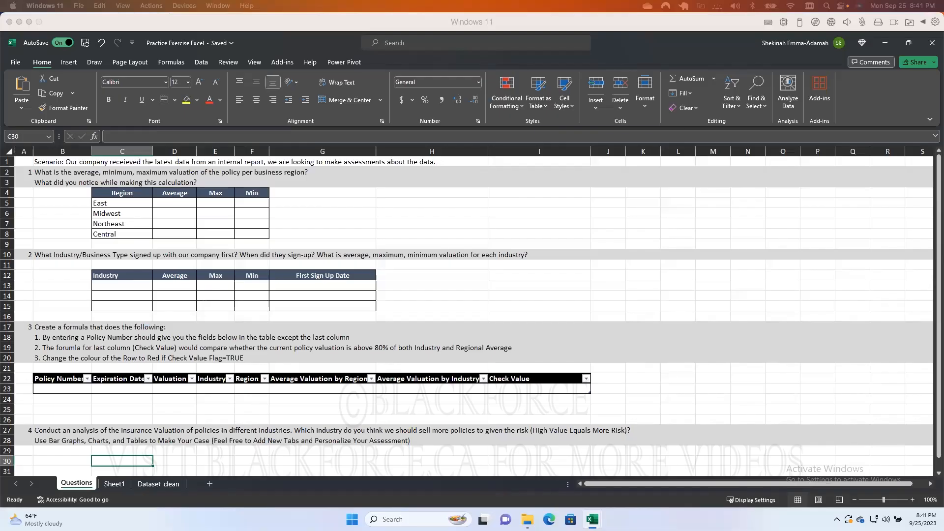
pyautogui.click(237, 226)
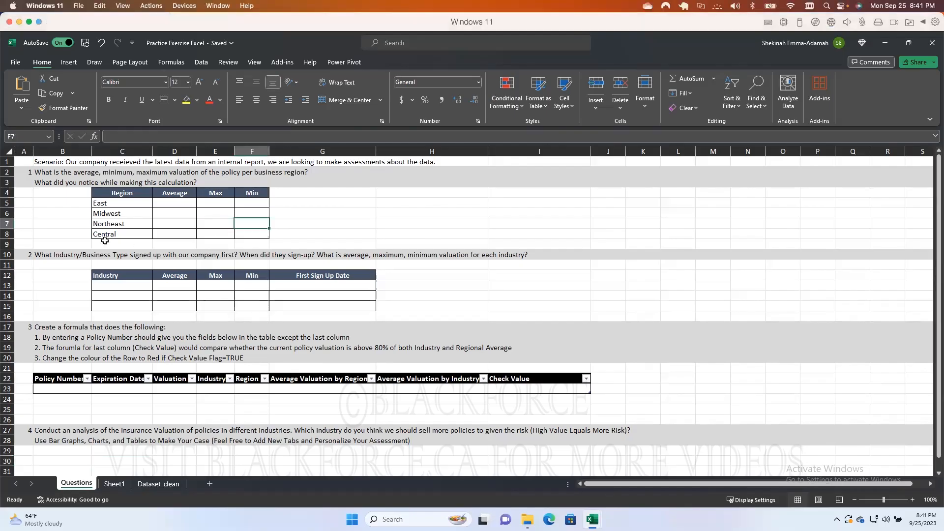
# Start an AVERAGEIF formula in D5, the Average cell for East in the question 1 table.
pyautogui.click(177, 205)
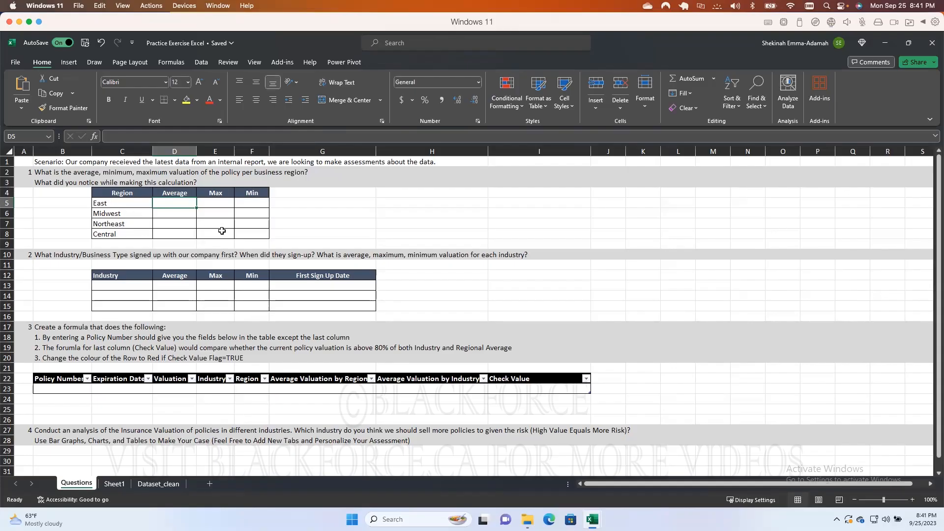
pyautogui.click(119, 486)
pyautogui.click(147, 486)
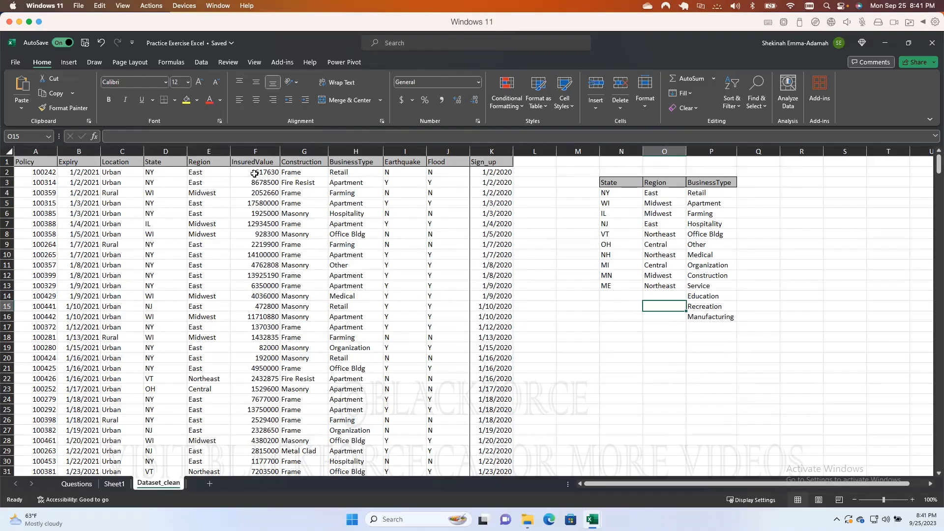
pyautogui.click(89, 486)
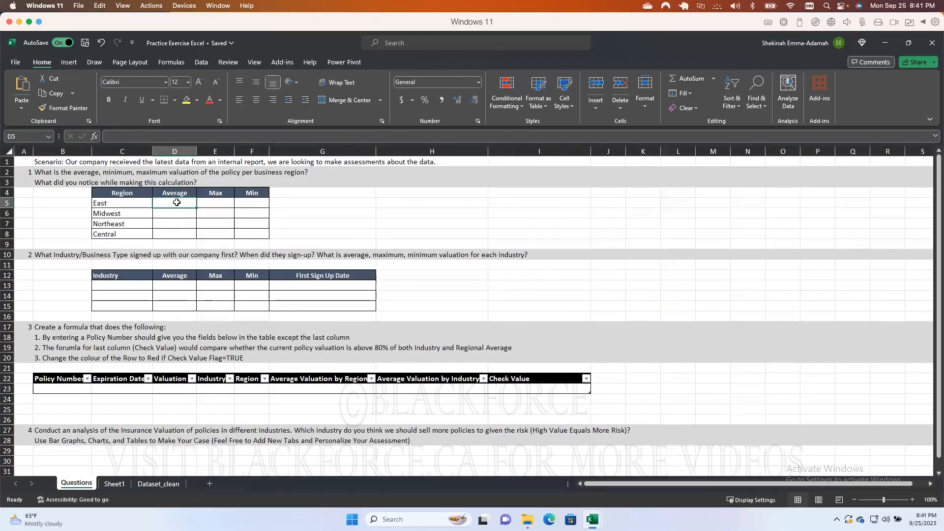
pyautogui.write('=')
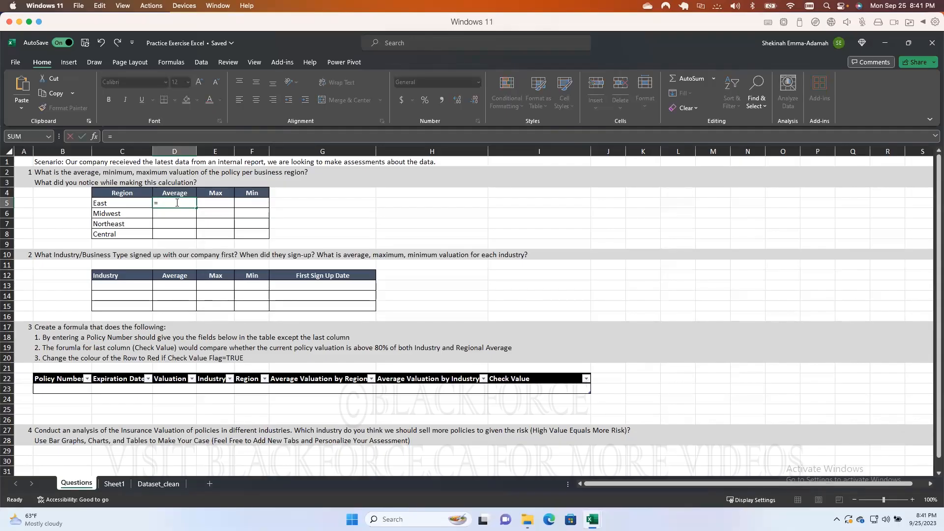
pyautogui.write('aver')
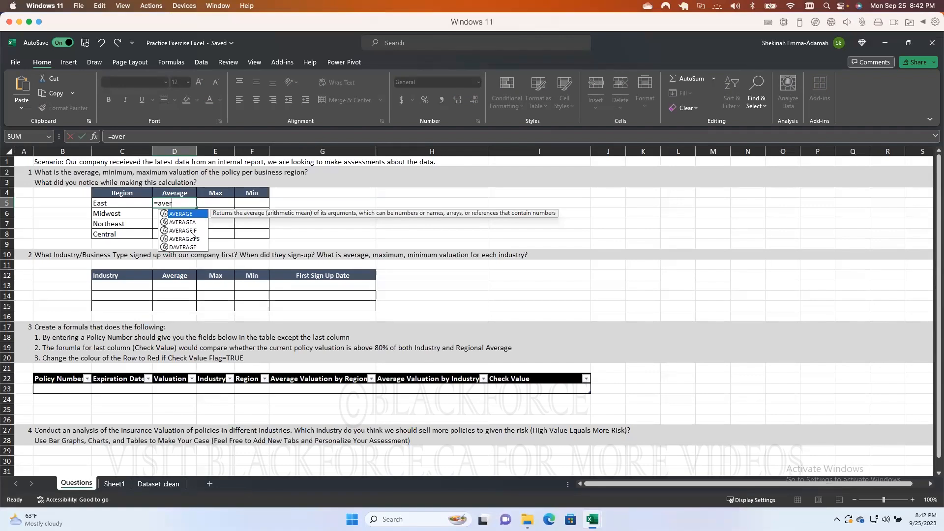
pyautogui.doubleClick(192, 231)
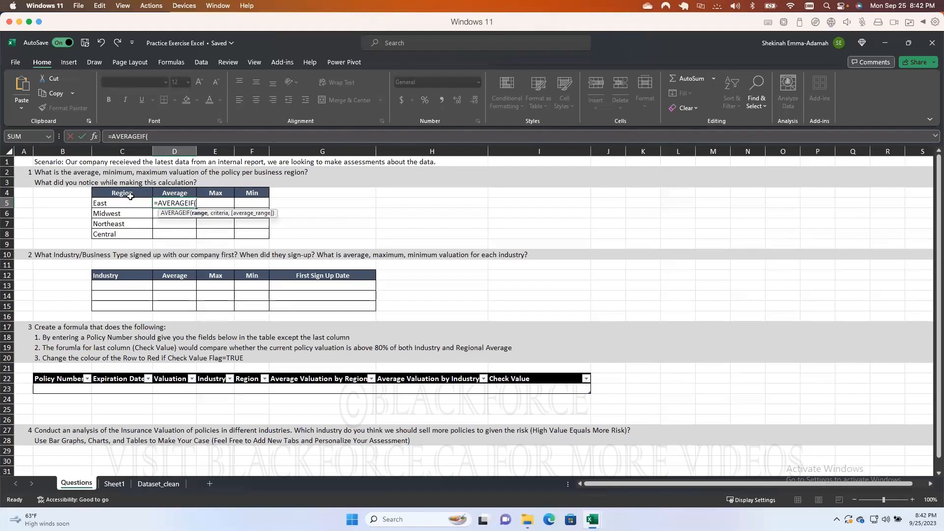
# Set the AVERAGEIF range to the Region column E2:E501 on the Dataset_clean sheet.
pyautogui.click(120, 484)
pyautogui.click(151, 484)
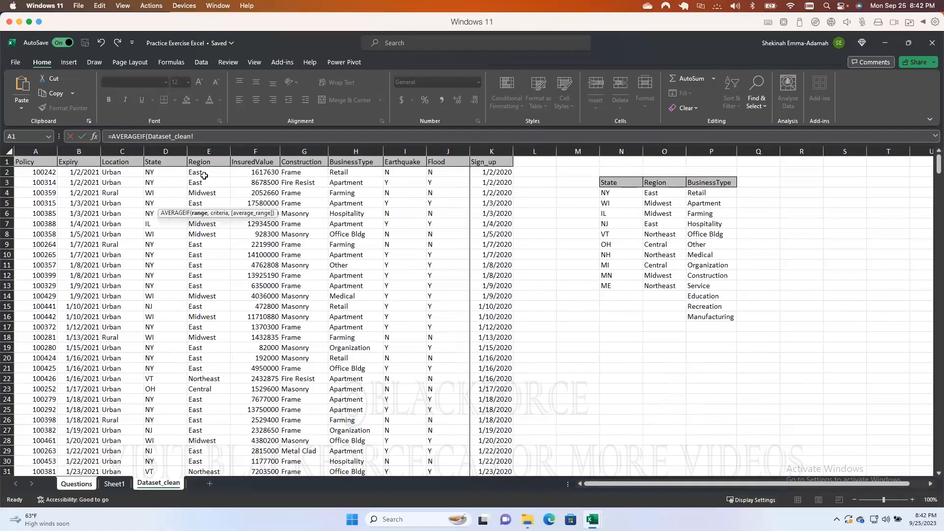
pyautogui.moveTo(205, 172); pyautogui.dragTo(202, 195)
pyautogui.moveTo(202, 262); pyautogui.dragTo(239, 323)
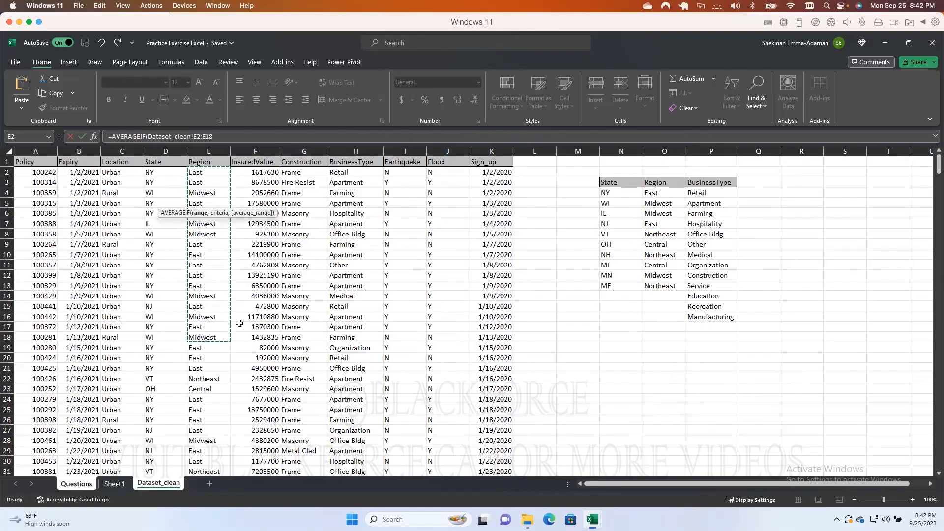
pyautogui.hotkey('ctrl', 'shift', 'Down')
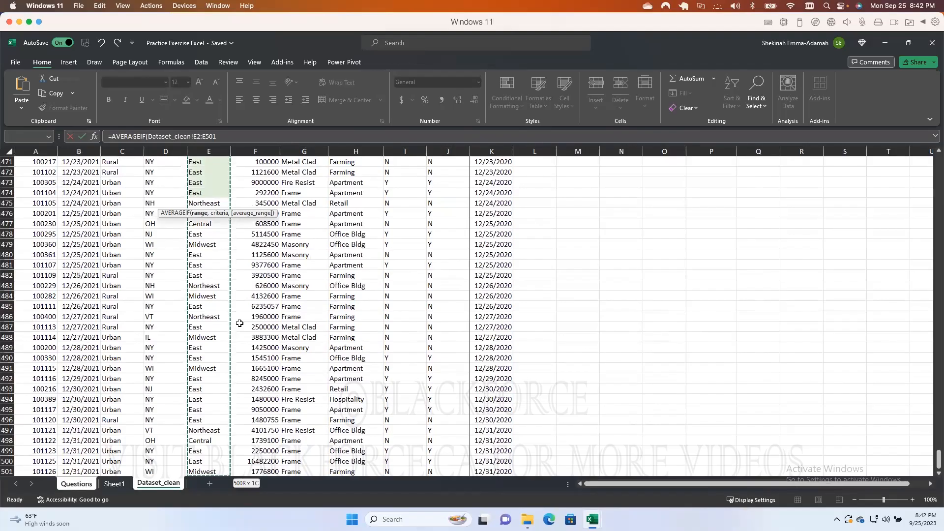
# Make the Region range absolute as $E$2:$E$501 and move on to the criteria argument.
pyautogui.click(198, 135)
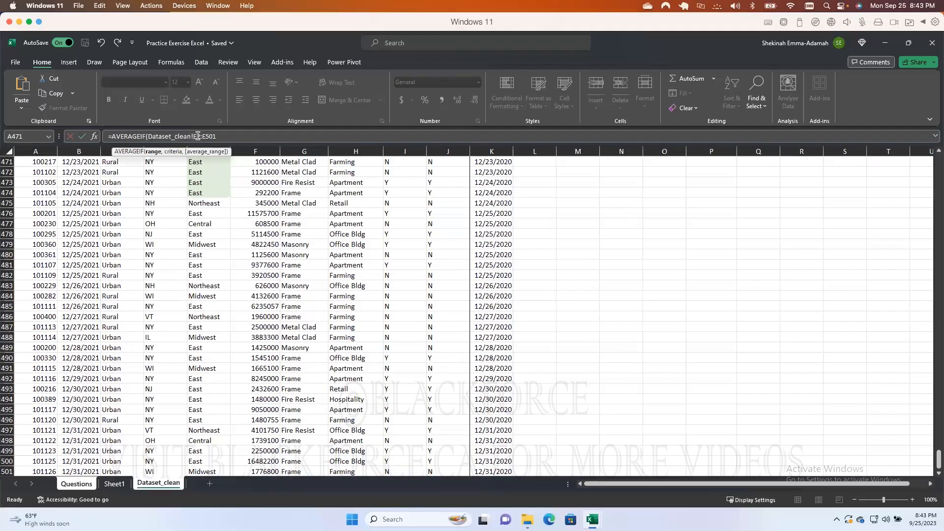
pyautogui.write('$')
pyautogui.click(202, 135)
pyautogui.write('$E$')
pyautogui.click(217, 136)
pyautogui.write('$501')
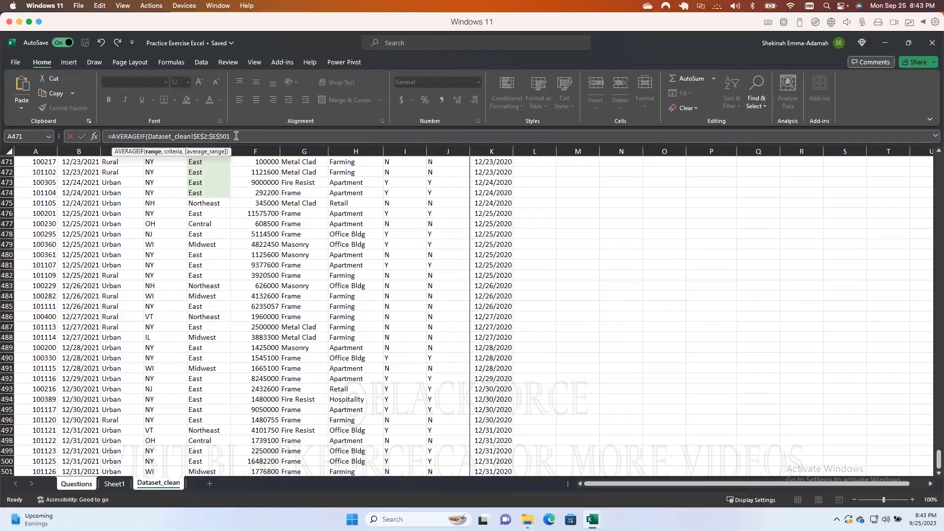
pyautogui.write(',')
# Return to the Questions sheet within the formula and remove the sheet name inserted after the comma.
pyautogui.click(76, 483)
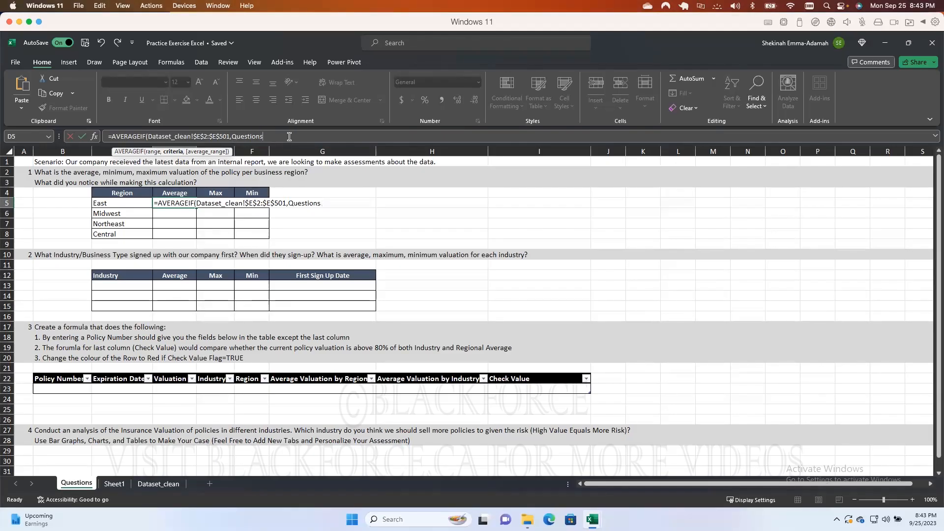
pyautogui.press('BackSpace')
pyautogui.press('BackSpace')
pyautogui.press('BackSpace')
pyautogui.press('BackSpace')
pyautogui.press('BackSpace')
pyautogui.press('BackSpace')
pyautogui.press('BackSpace')
pyautogui.click(412, 519)
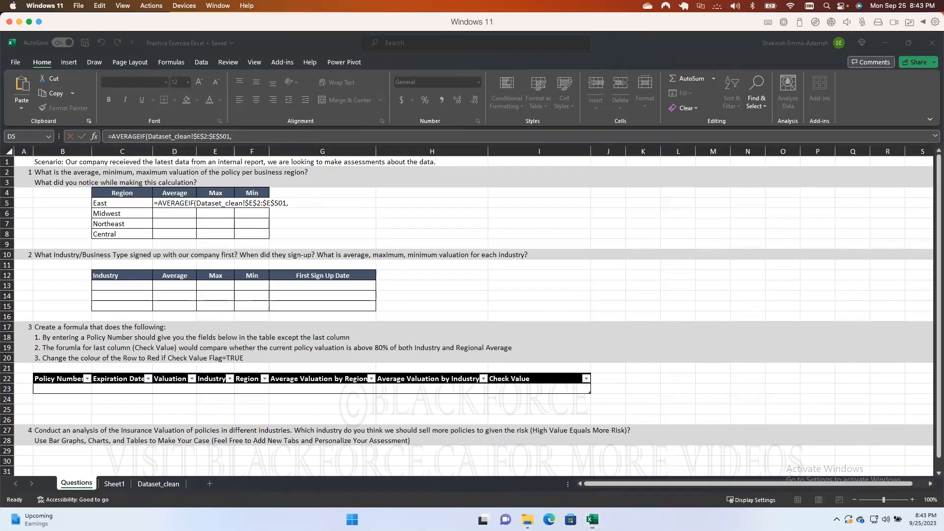
pyautogui.write('key')
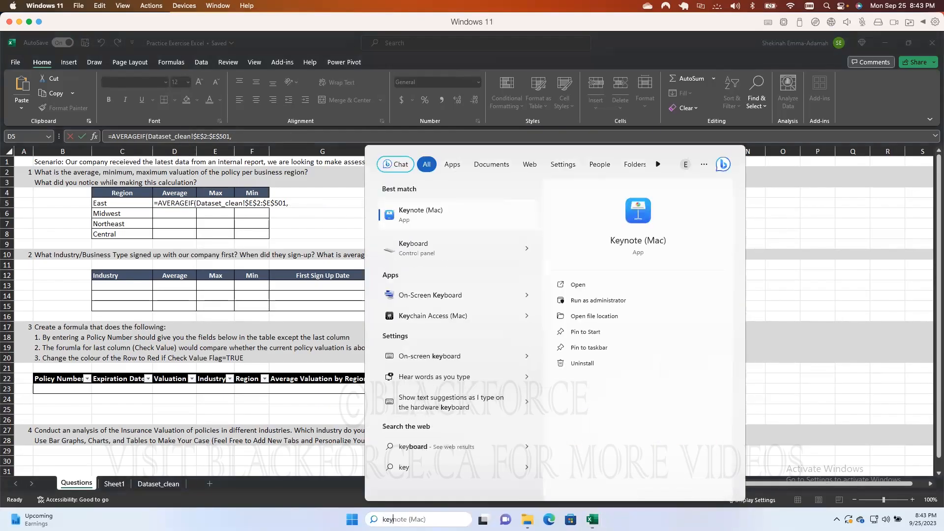
pyautogui.click(426, 253)
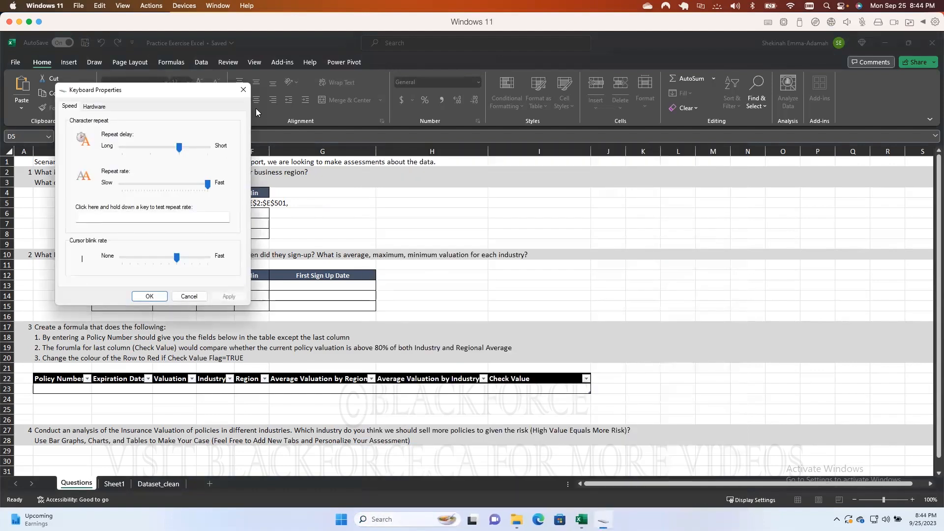
pyautogui.click(243, 89)
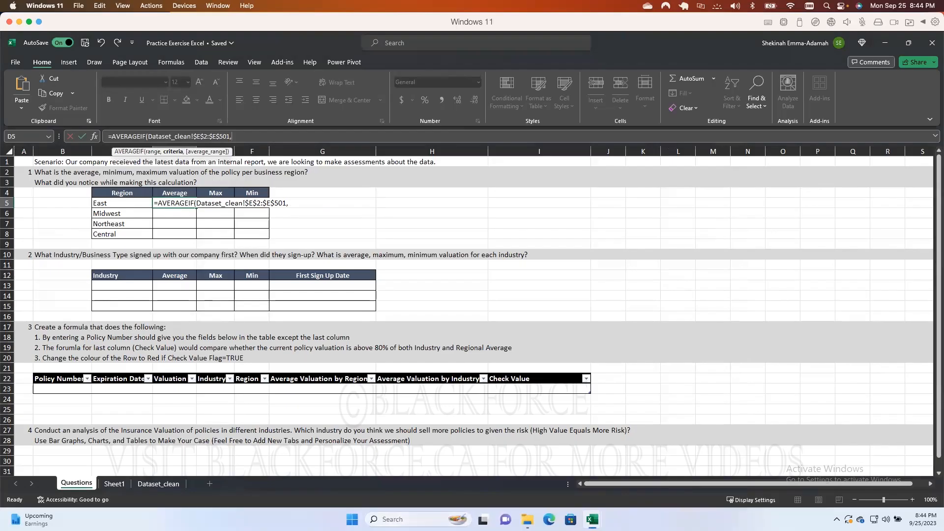
# Find and open the Windows On-Screen Keyboard.
pyautogui.click(413, 519)
pyautogui.write('keyboard')
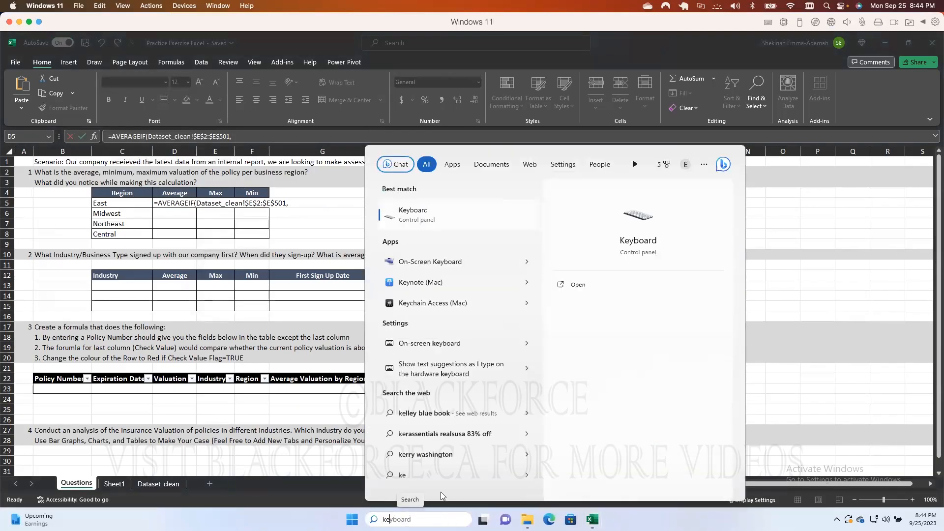
pyautogui.click(430, 262)
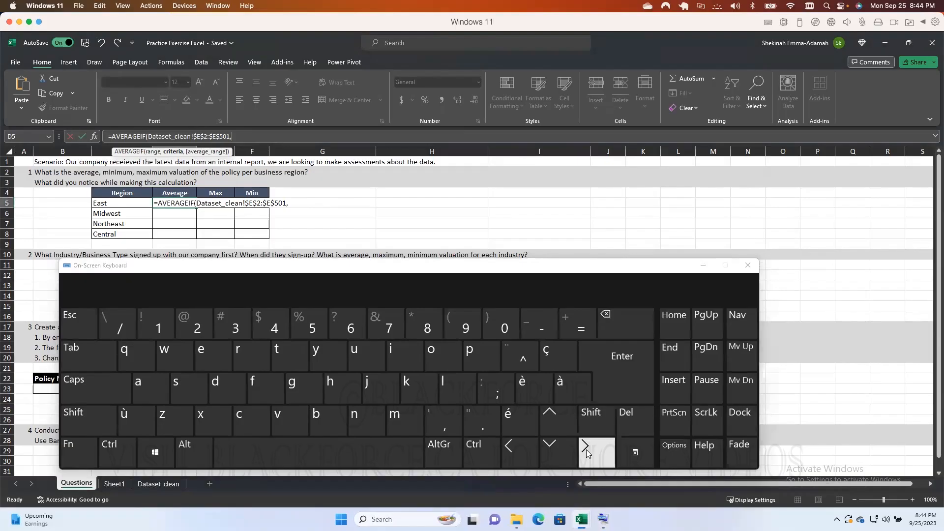
# Enter the criteria "="&Questions!C5 in the AVERAGEIF formula, followed by a comma.
pyautogui.keyDown('shift'); pyautogui.click(486, 432); pyautogui.keyUp('shift')
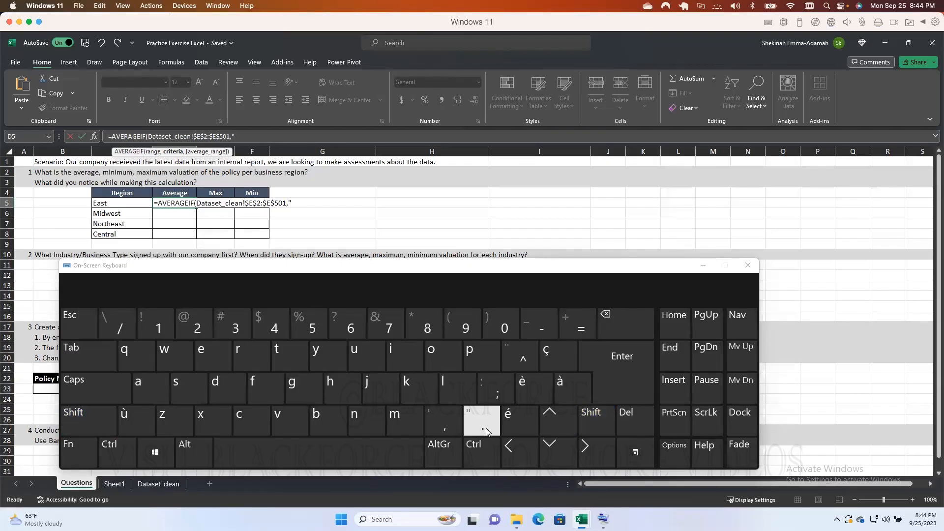
pyautogui.write('=È')
pyautogui.press('BackSpace')
pyautogui.keyDown('shift'); pyautogui.click(485, 431); pyautogui.keyUp('shift')
pyautogui.write('&')
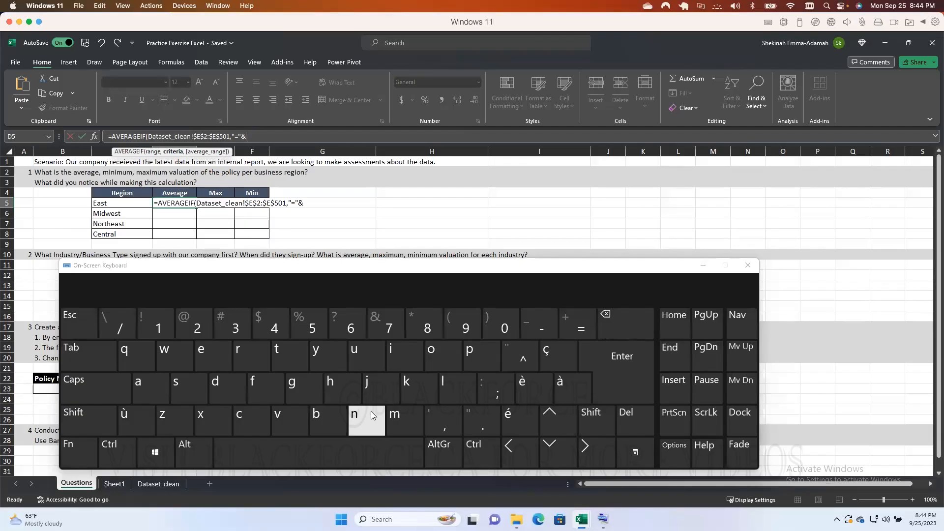
pyautogui.click(113, 205)
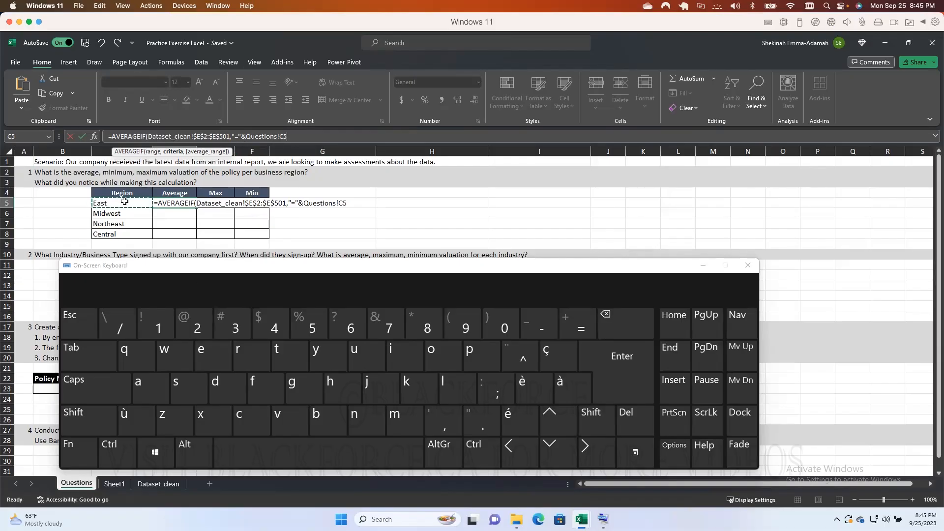
pyautogui.write(',')
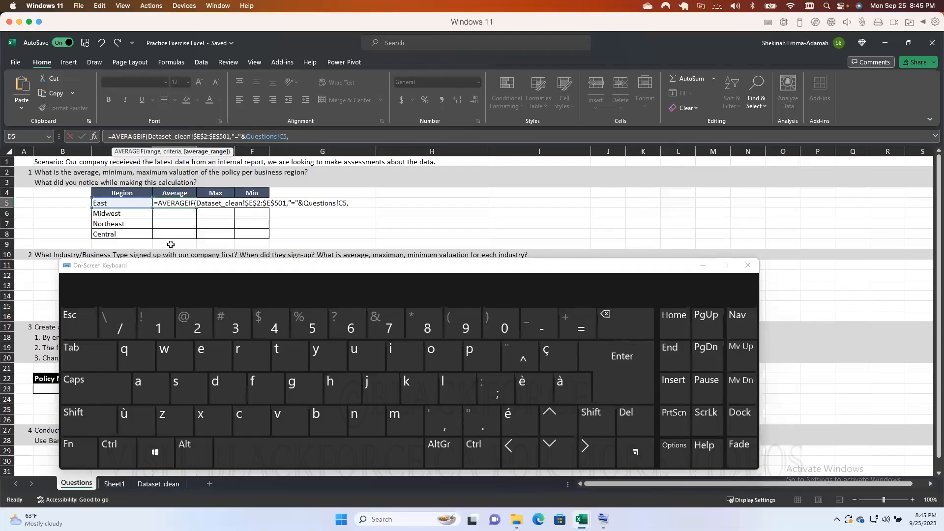
# Set the formula's average range to the InsuredValue column F2:F501 on the Dataset_clean sheet.
pyautogui.click(158, 484)
pyautogui.scroll(5, 275, 196)
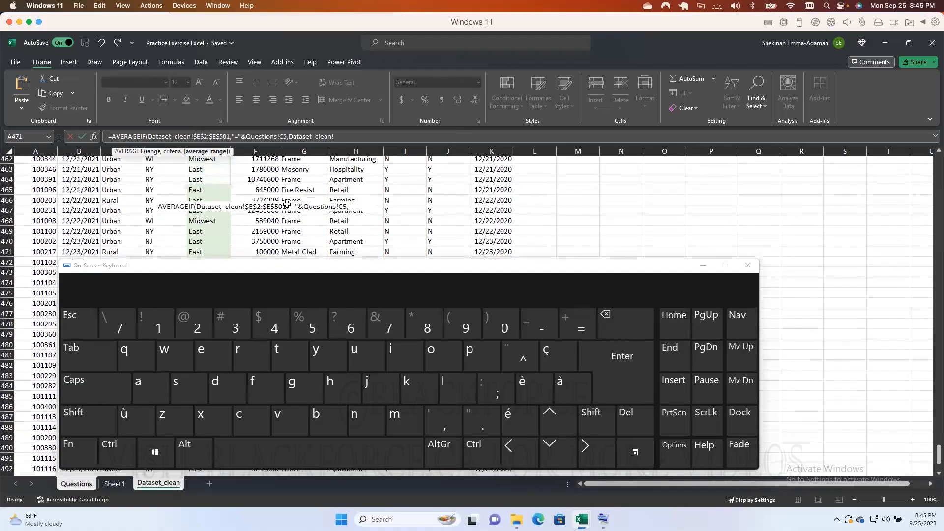
pyautogui.scroll(20, 275, 196)
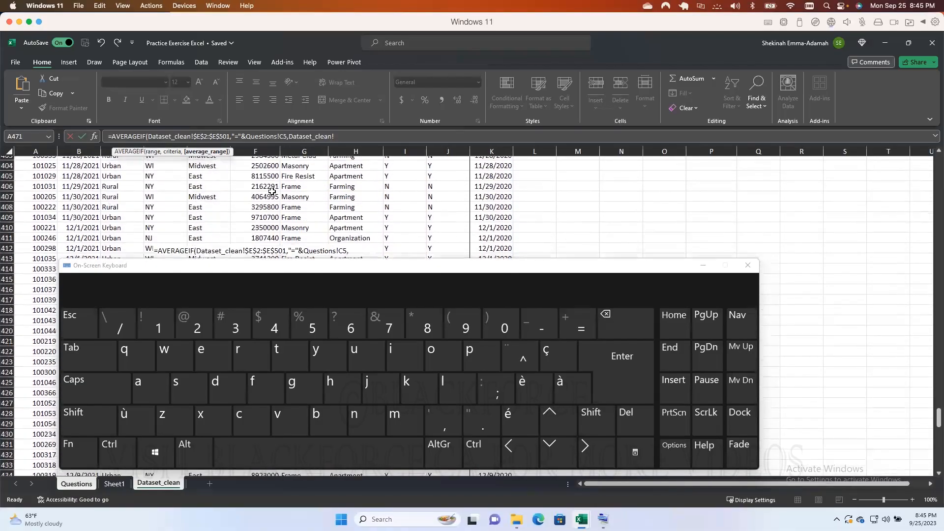
pyautogui.scroll(20, 271, 189)
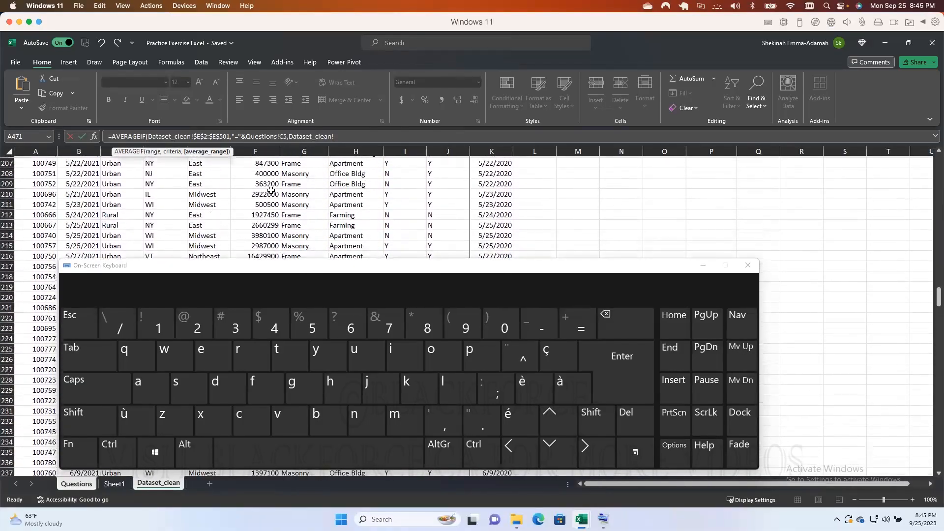
pyautogui.scroll(20, 271, 189)
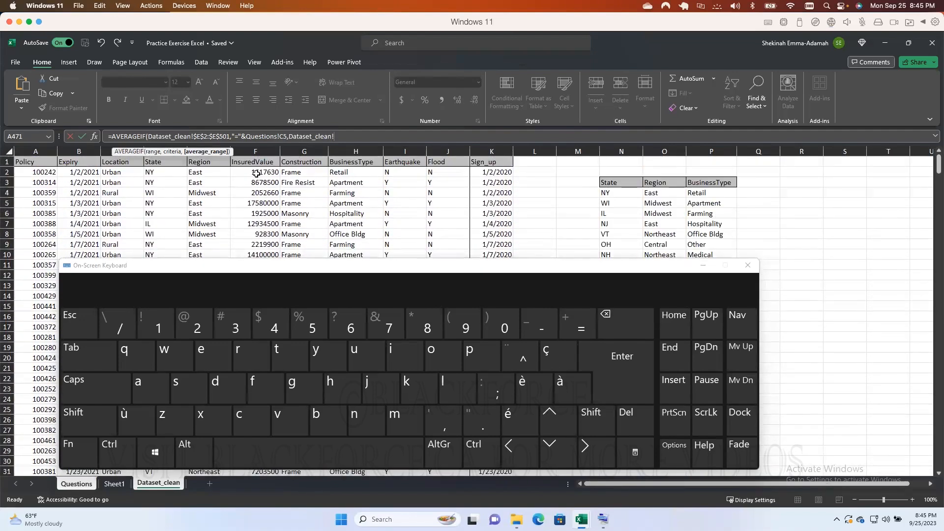
pyautogui.moveTo(257, 172); pyautogui.dragTo(254, 254)
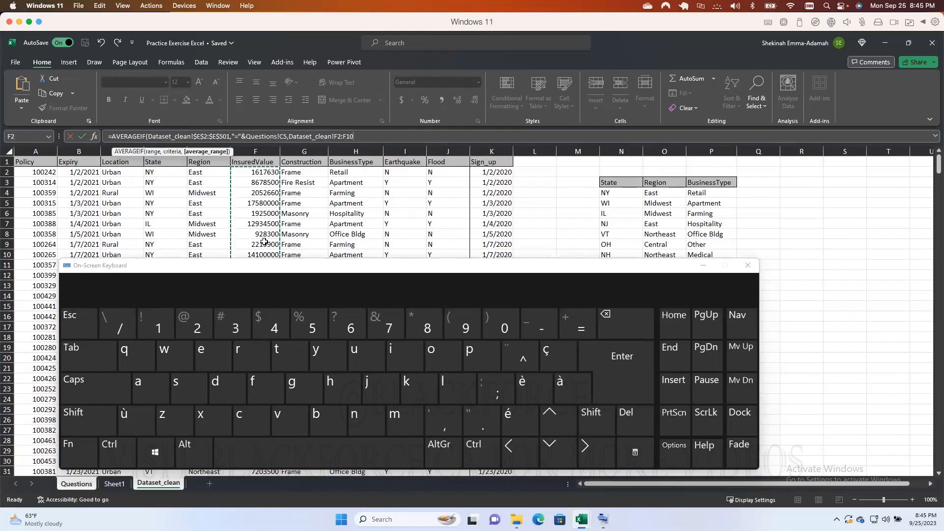
pyautogui.hotkey('ctrl', 'shift', 'Down')
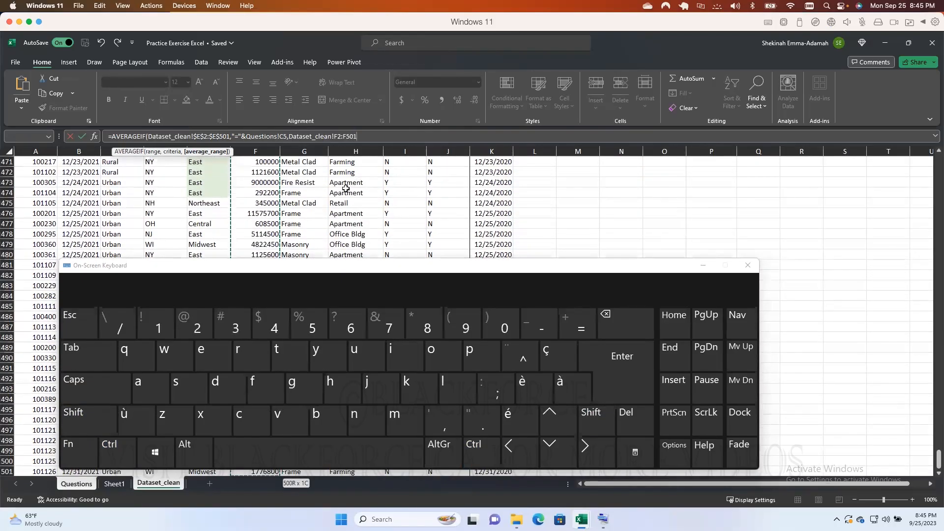
# Make the InsuredValue range absolute as $F$2:$F$501 and complete the AVERAGEIF formula.
pyautogui.click(353, 137)
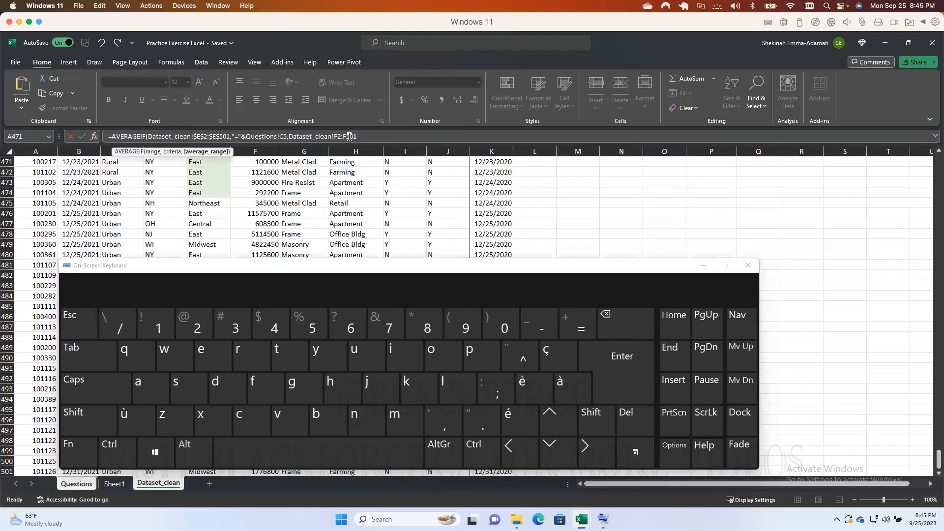
pyautogui.click(339, 136)
pyautogui.write('$')
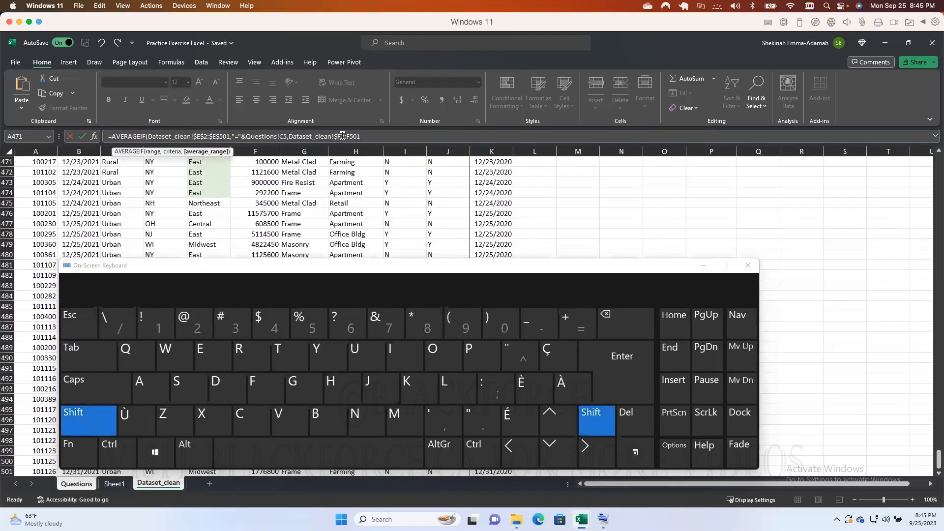
pyautogui.click(341, 136)
pyautogui.write('$')
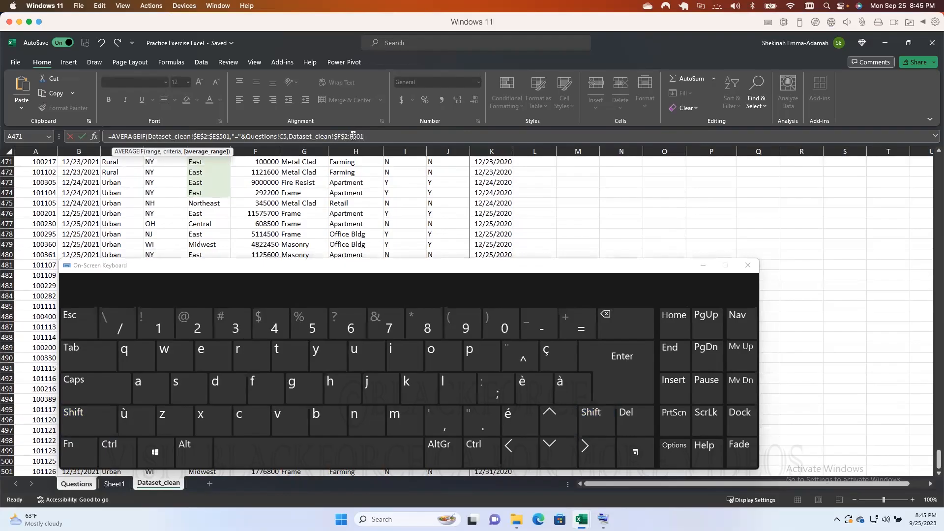
pyautogui.click(353, 137)
pyautogui.write('$F$')
pyautogui.press('Return')
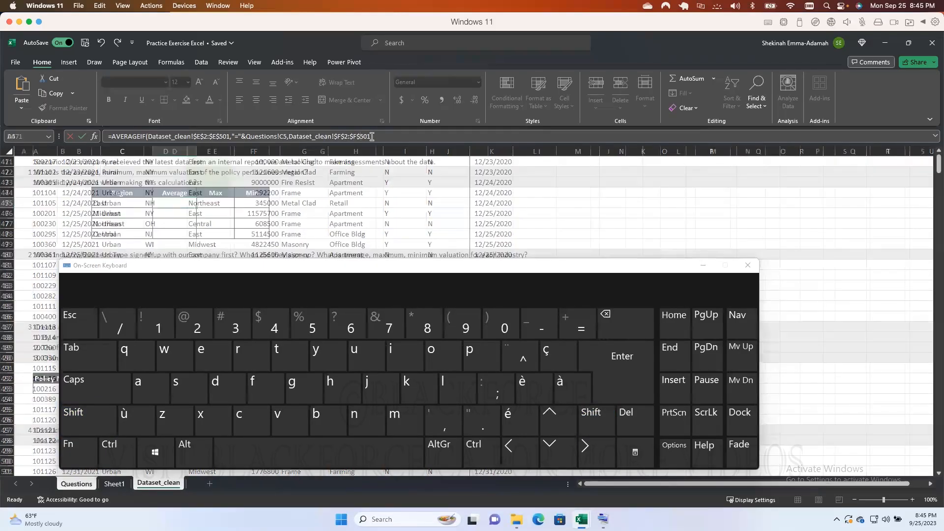
# Format the East average in D5 with thousands separators and no decimal places.
pyautogui.click(185, 199)
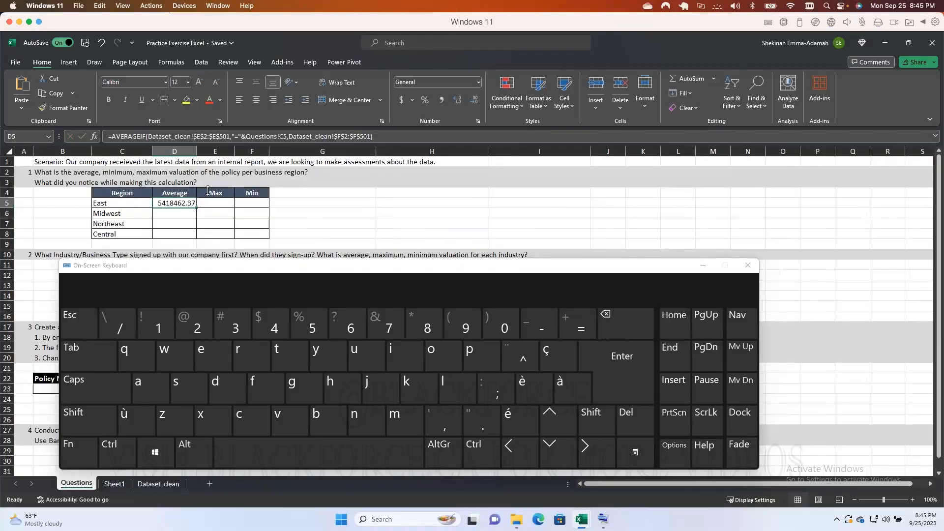
pyautogui.click(441, 102)
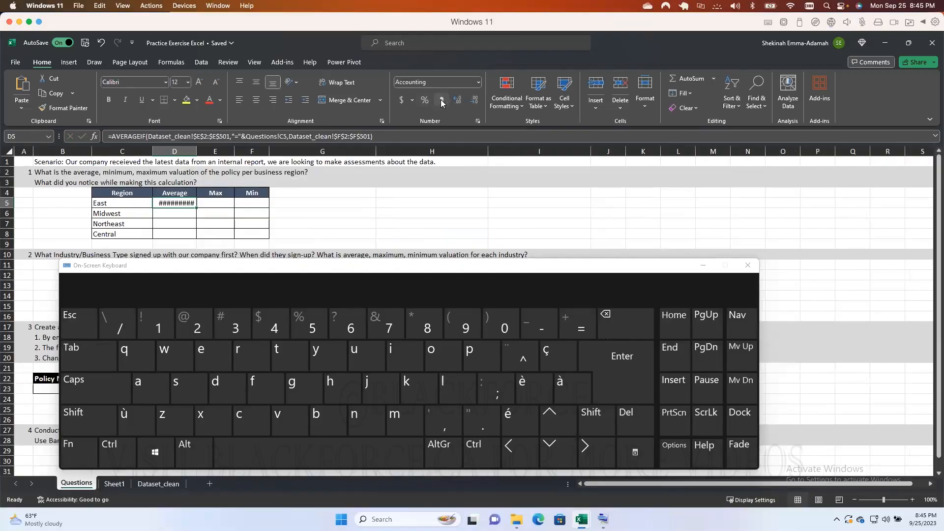
pyautogui.click(473, 100)
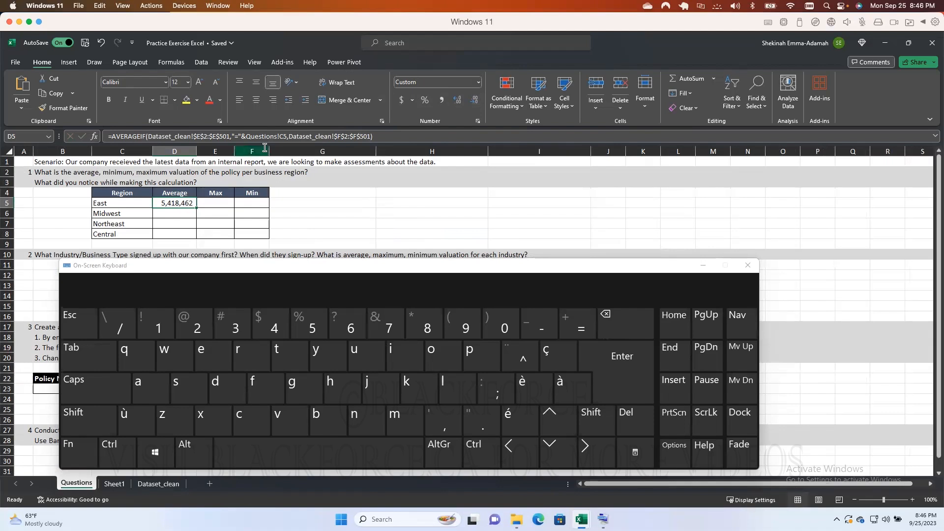
# Minimize the on-screen keyboard that covers the worksheet and close the AVERAGEIF formula in D5 without editing it.
pyautogui.click(379, 136)
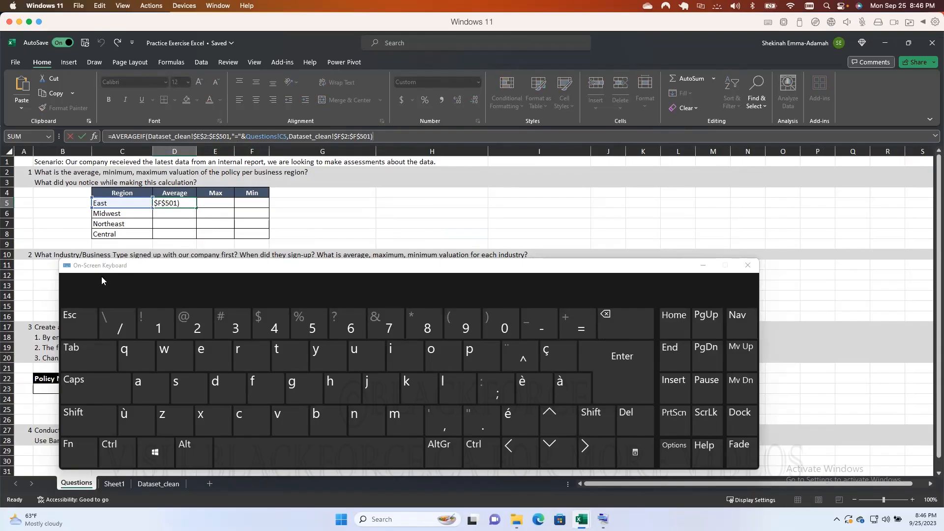
pyautogui.click(703, 268)
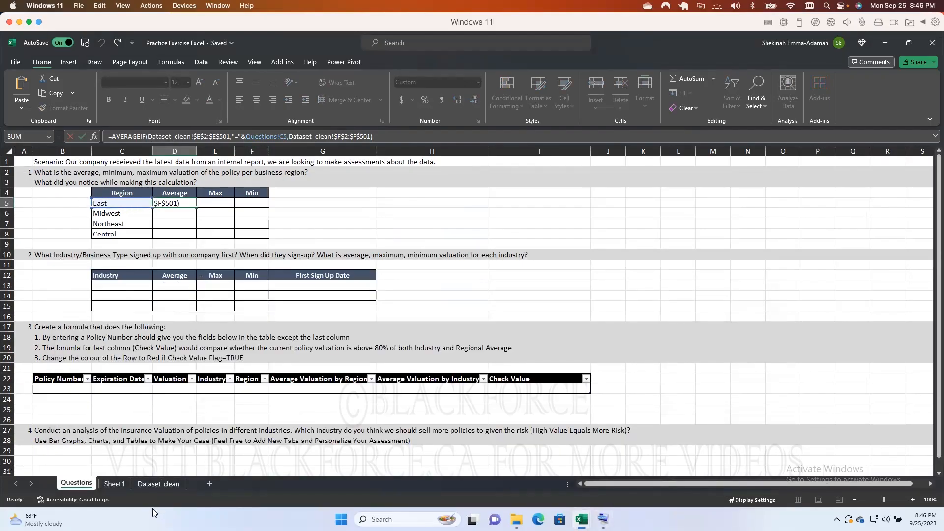
pyautogui.press('Return')
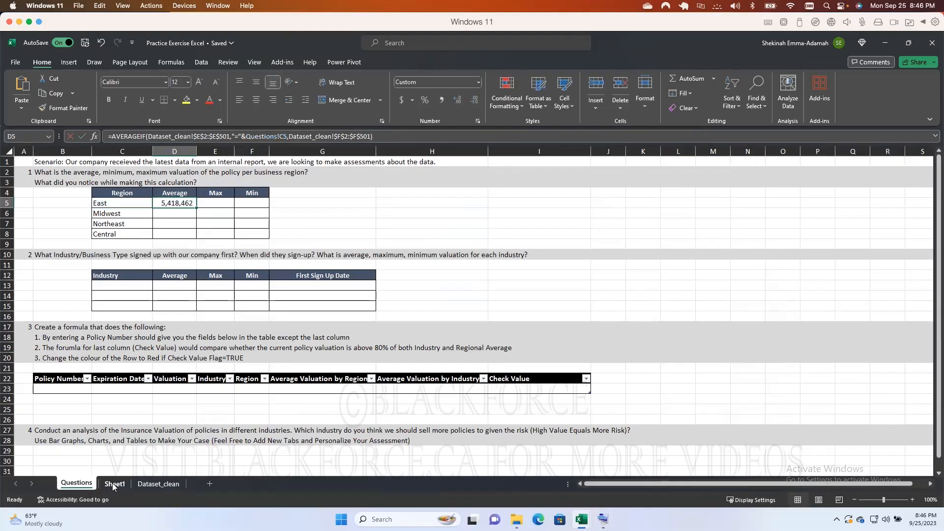
# Look through the Dataset_clean records from the last rows up to the column headers, and return to the Questions sheet.
pyautogui.click(114, 483)
pyautogui.click(158, 484)
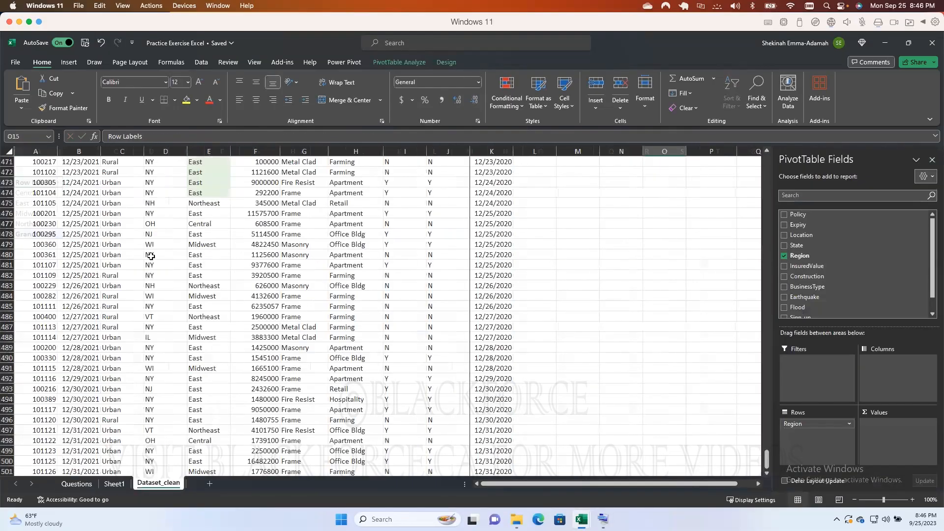
pyautogui.scroll(-10, 142, 211)
pyautogui.scroll(20, 142, 211)
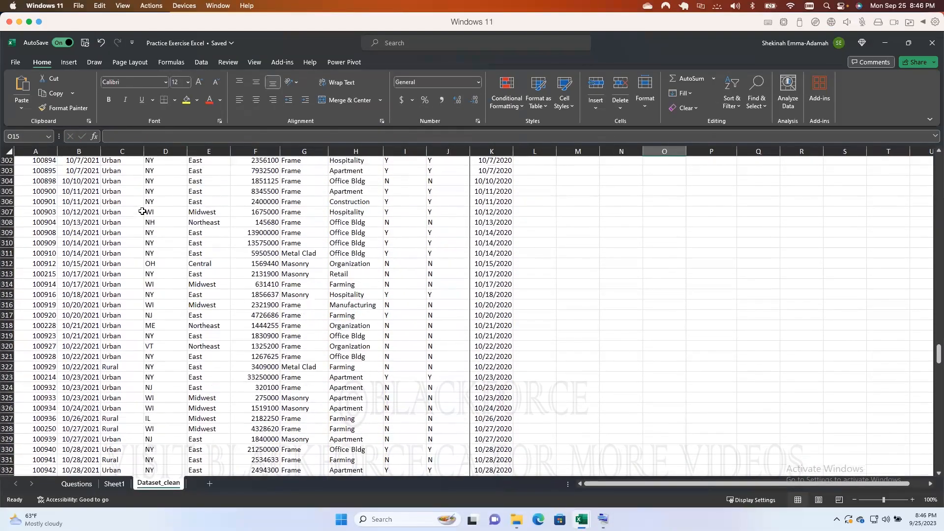
pyautogui.scroll(20, 149, 207)
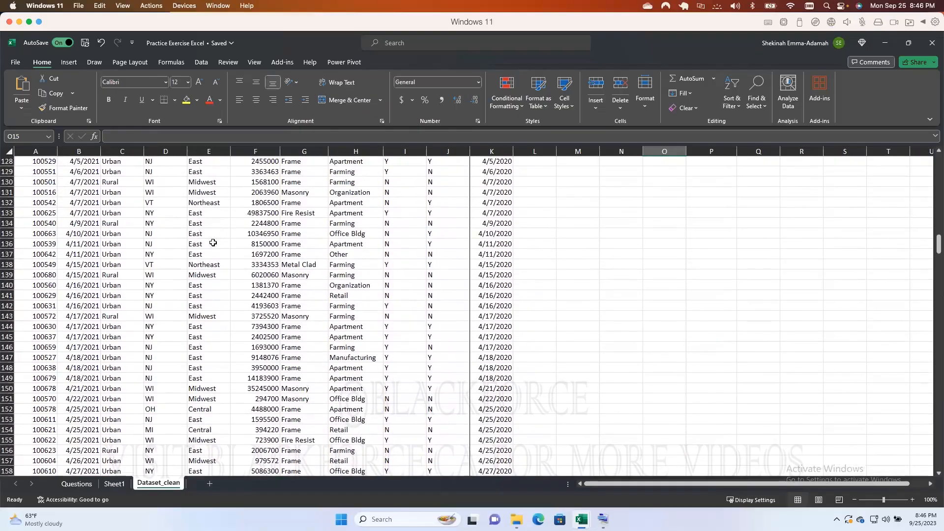
pyautogui.scroll(20, 202, 216)
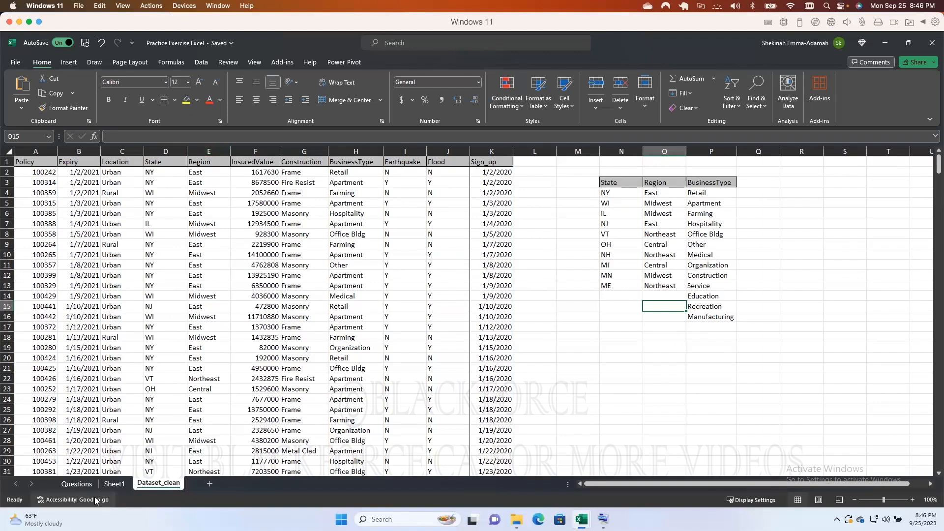
pyautogui.click(77, 484)
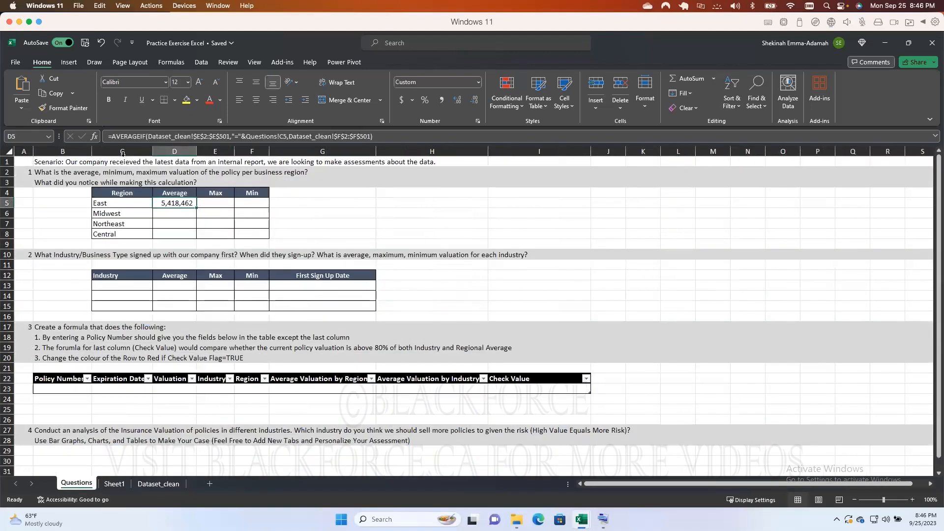
# Compare the AVERAGEIF formula in D5 with the Region and InsuredValue columns on the Dataset_clean sheet.
pyautogui.click(174, 137)
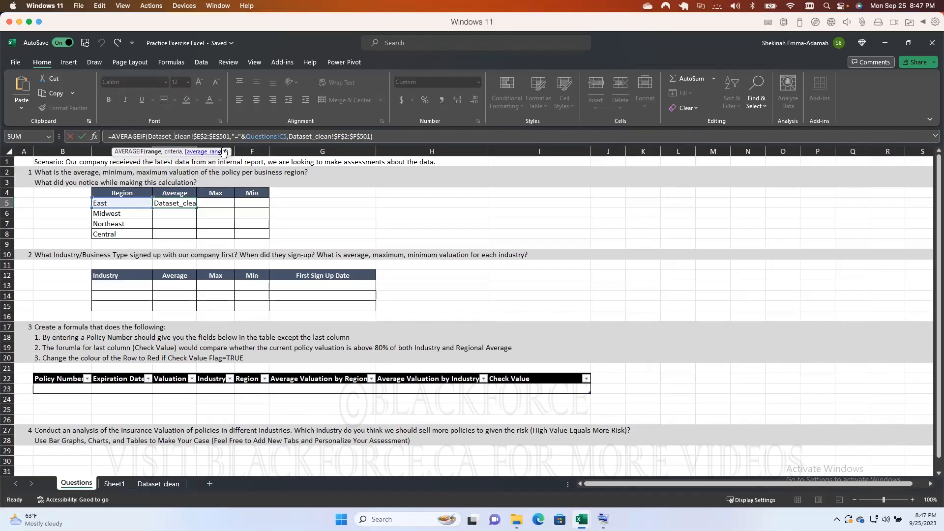
pyautogui.hotkey('ctrl', 'Return')
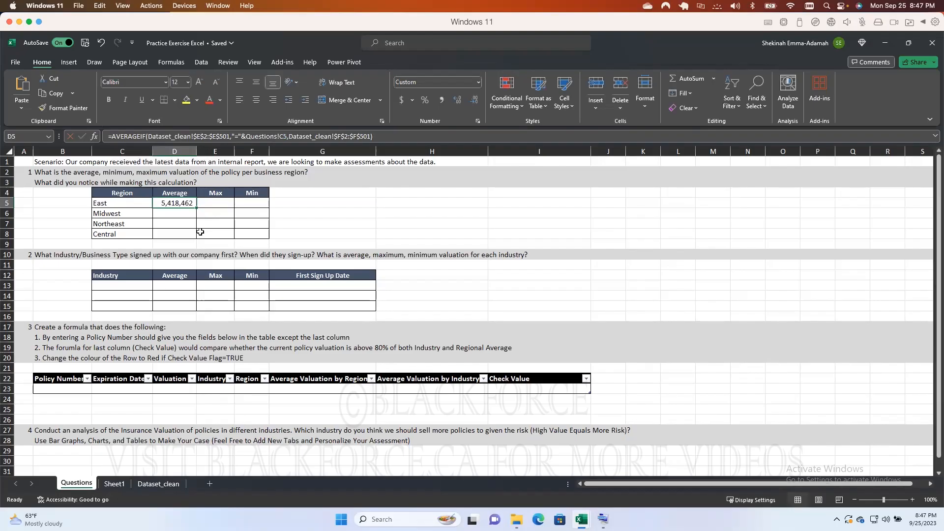
pyautogui.click(158, 484)
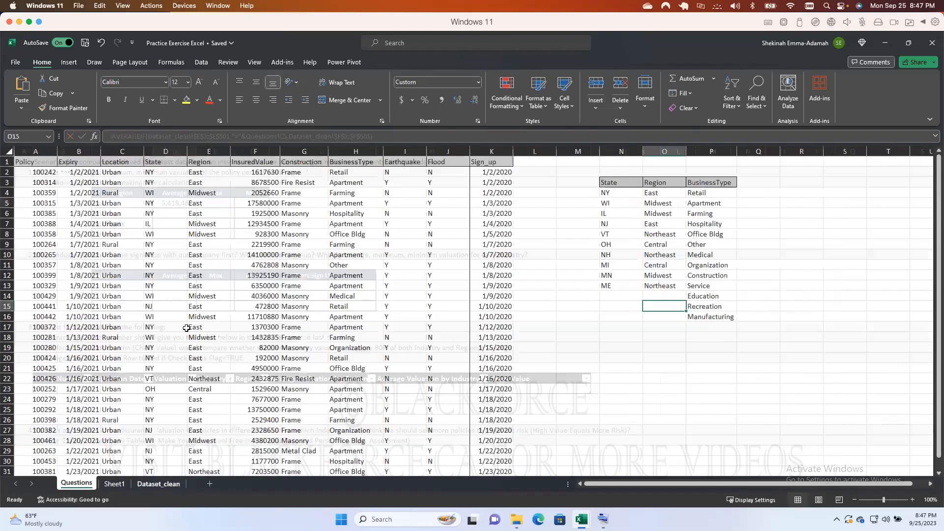
pyautogui.click(209, 151)
pyautogui.click(266, 148)
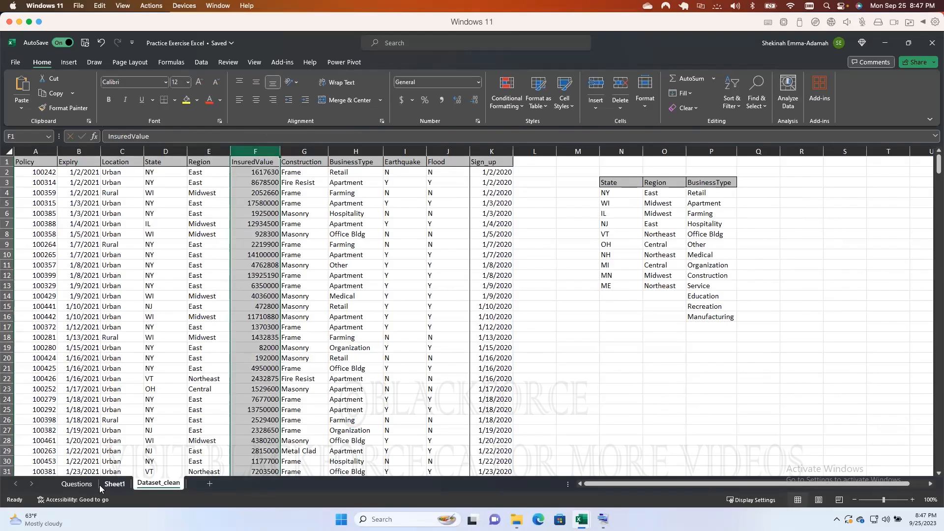
pyautogui.click(83, 485)
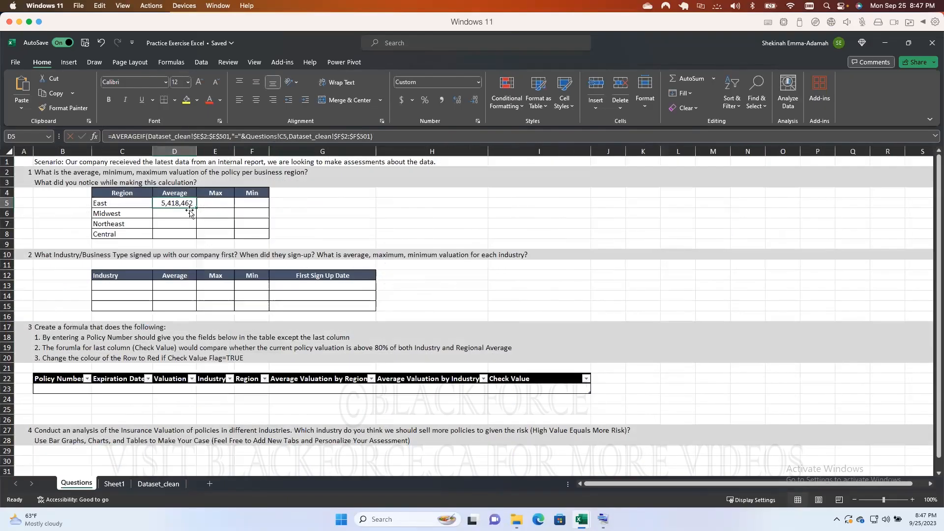
# Examine the criteria reference and the range argument inside the East region's AVERAGEIF formula in D5.
pyautogui.click(273, 138)
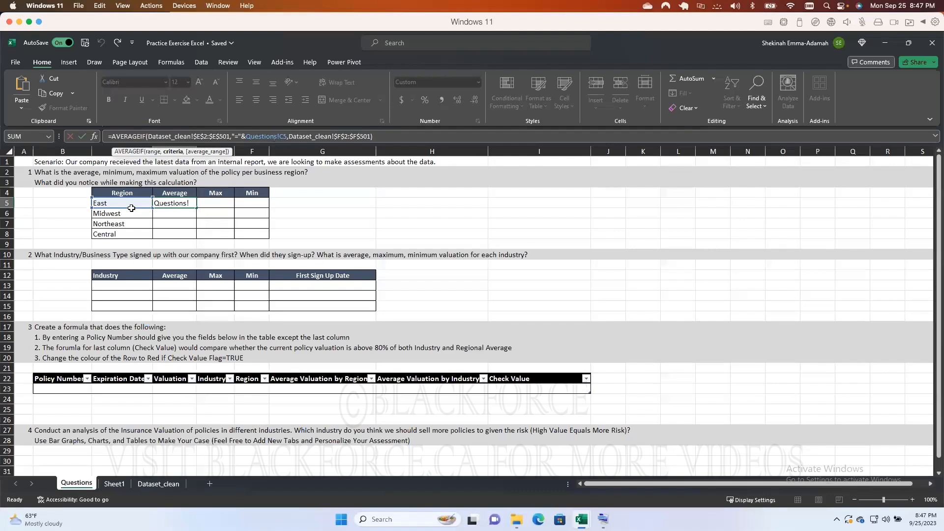
pyautogui.click(295, 221)
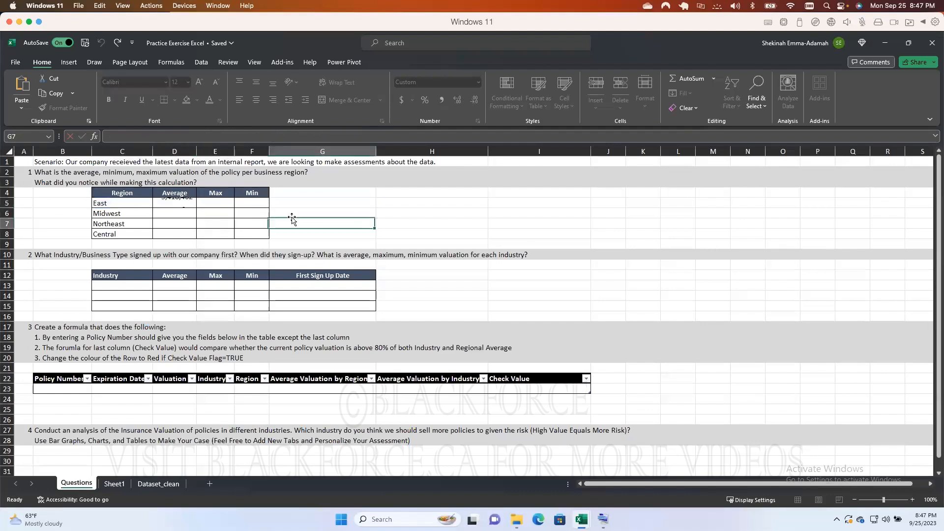
pyautogui.click(178, 203)
pyautogui.scroll(-1, 172, 201)
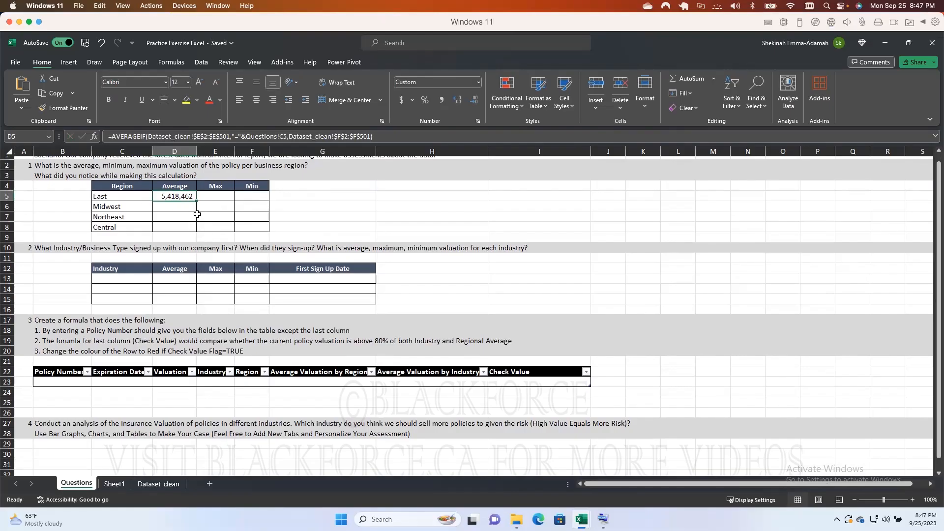
pyautogui.click(197, 136)
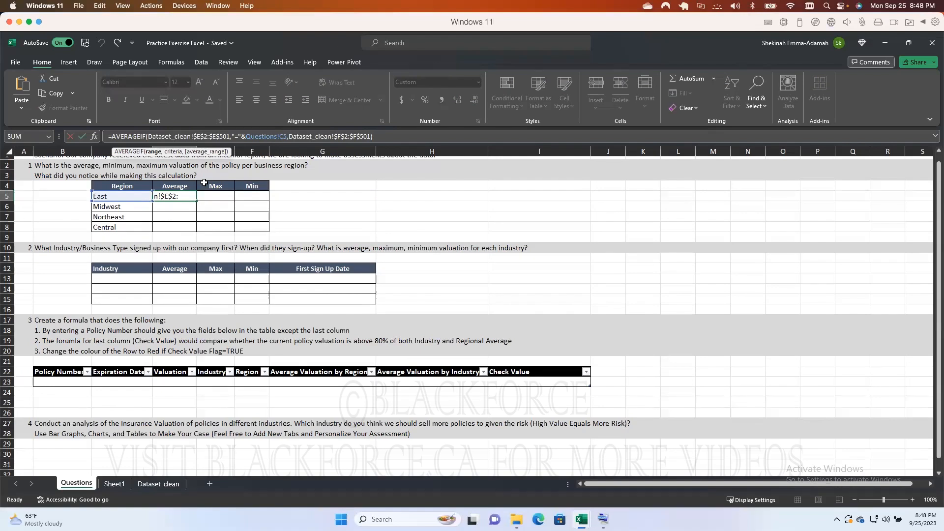
pyautogui.click(153, 155)
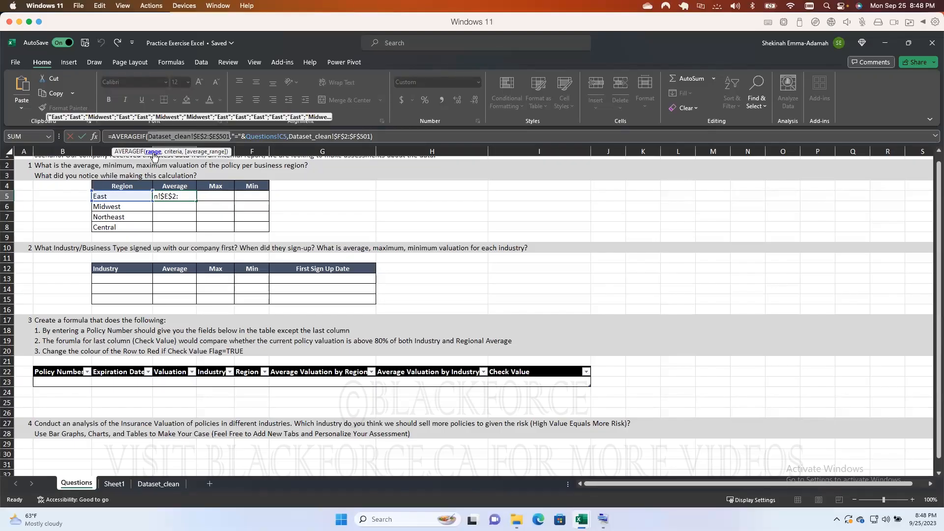
# Examine the range, criteria and average_range arguments of the AVERAGEIF formula for the East region in D5.
pyautogui.click(172, 152)
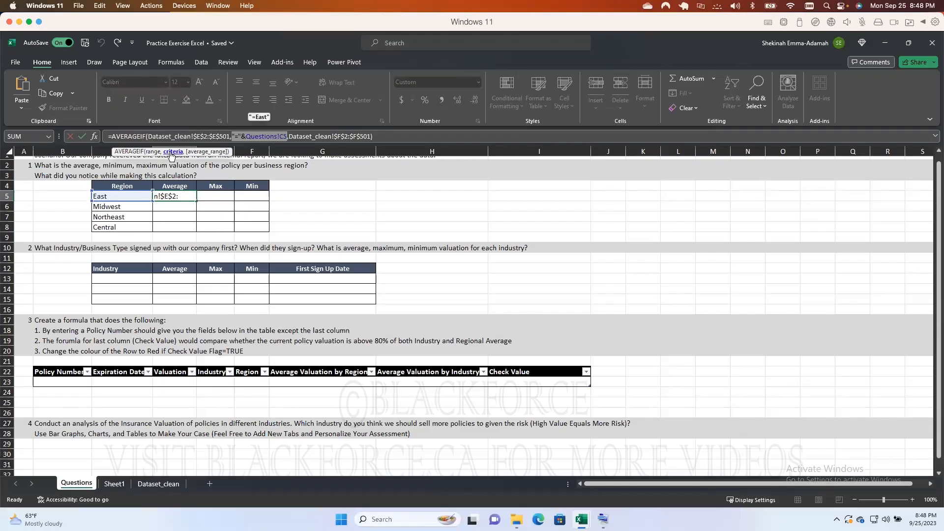
pyautogui.click(199, 152)
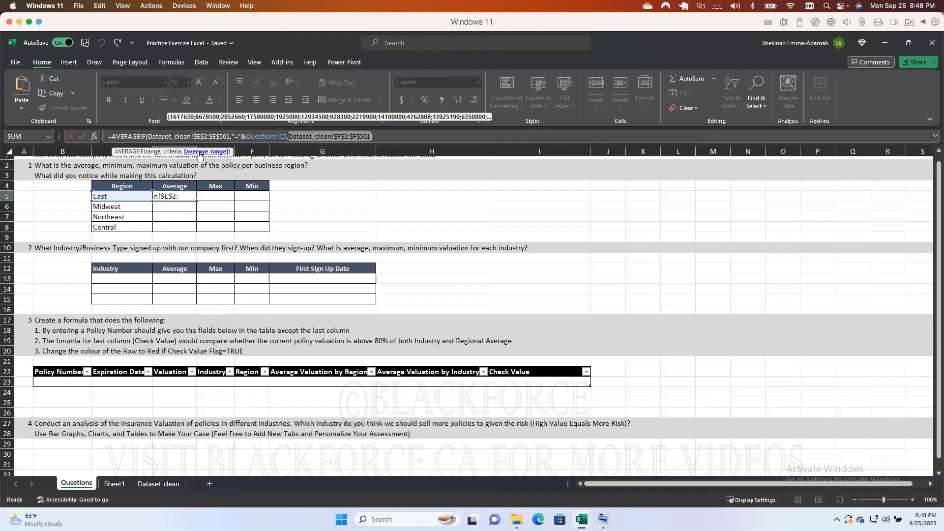
pyautogui.click(153, 152)
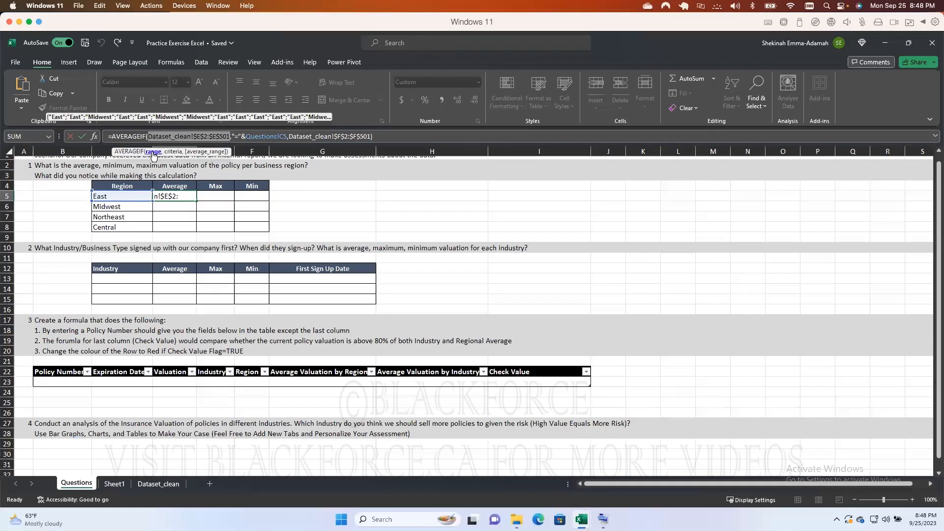
pyautogui.click(171, 152)
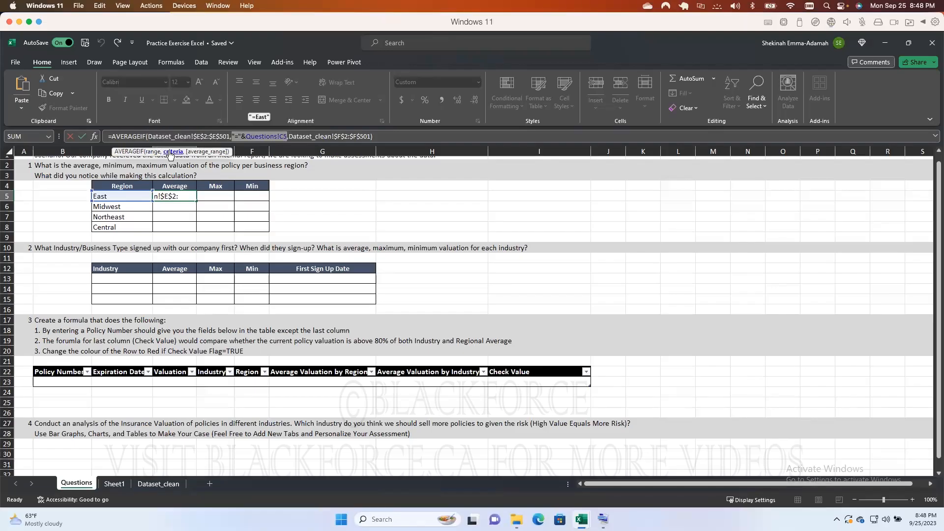
pyautogui.click(198, 152)
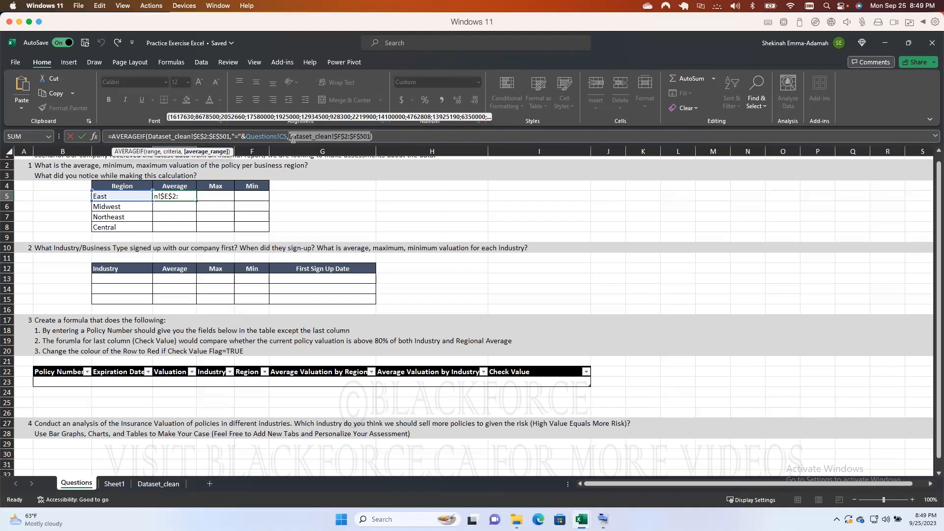
pyautogui.hotkey('ctrl', 'Return')
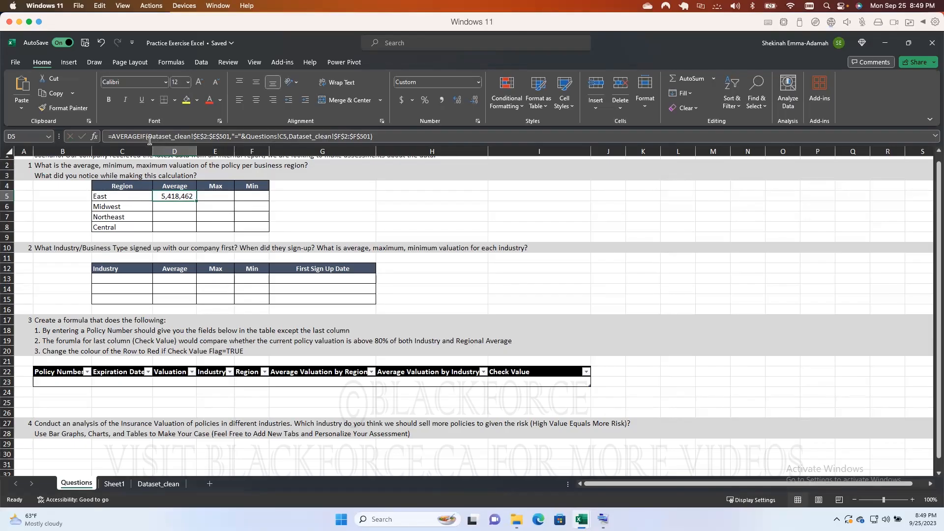
pyautogui.click(173, 136)
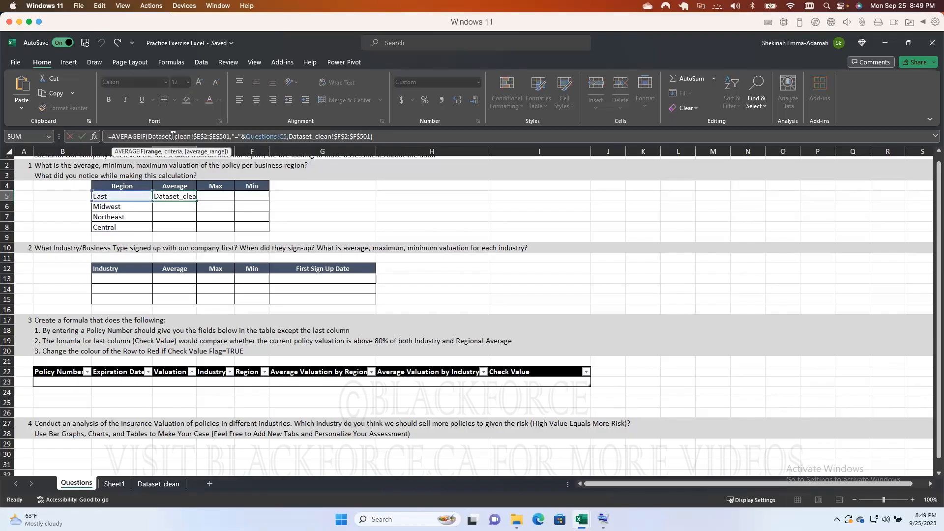
pyautogui.click(153, 152)
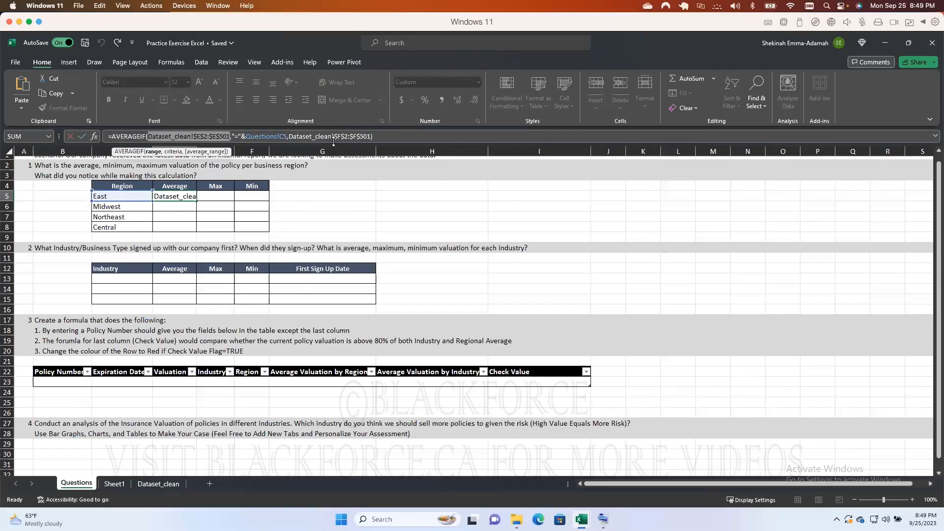
pyautogui.hotkey('ctrl', 'Return')
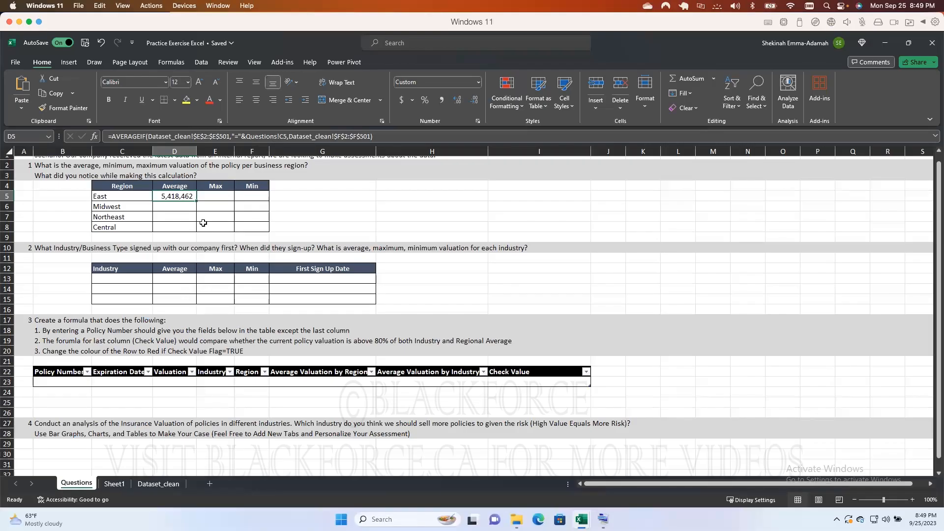
# Remove the "="& prefix from the criteria in D5's AVERAGEIF formula, leaving only the reference Questions!C5.
pyautogui.scroll(1, 227, 156)
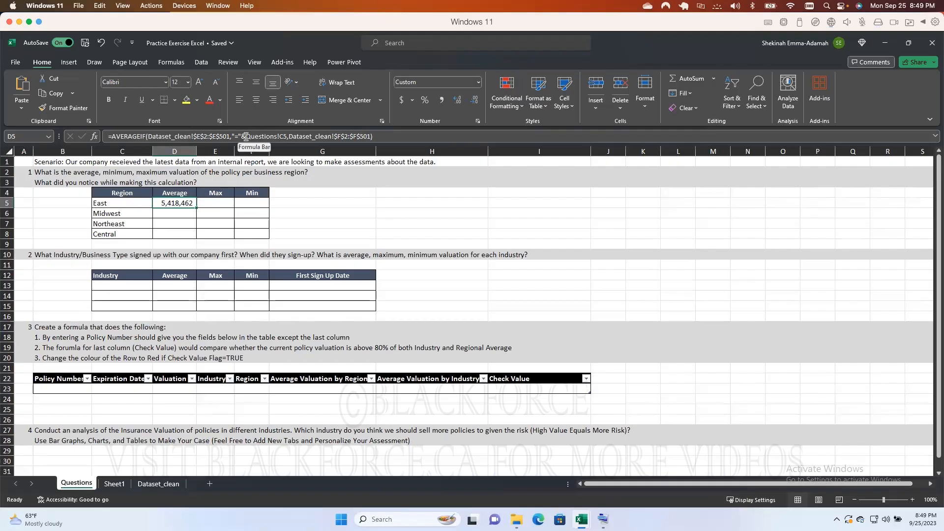
pyautogui.click(245, 137)
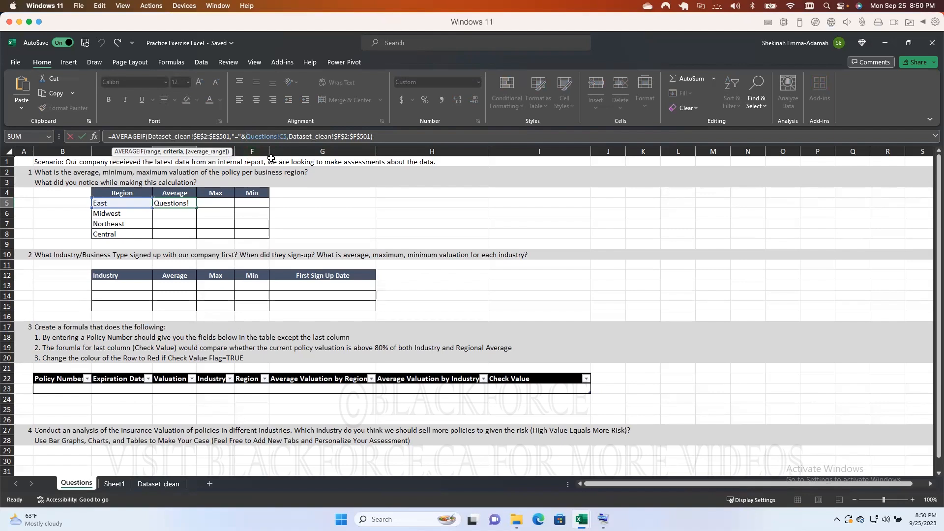
pyautogui.press('BackSpace')
pyautogui.press('BackSpace')
pyautogui.press('BackSpace')
pyautogui.press('BackSpace')
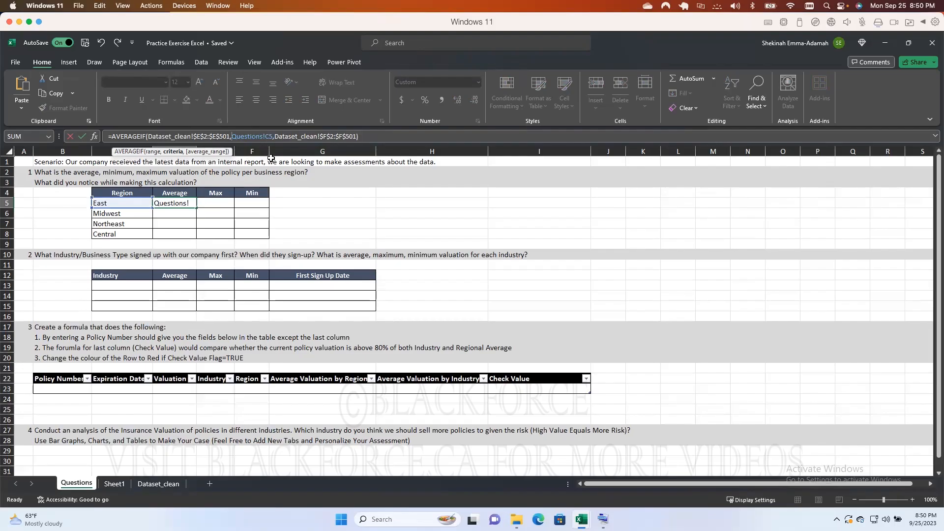
pyautogui.press('Return')
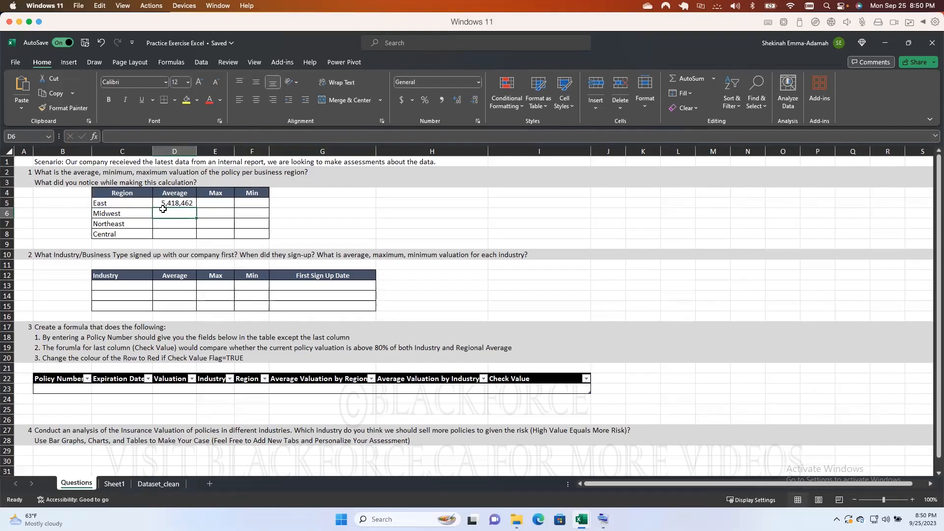
# Review the shortened AVERAGEIF formula in D5, checking its criteria reference against the East region label.
pyautogui.click(135, 205)
pyautogui.click(169, 204)
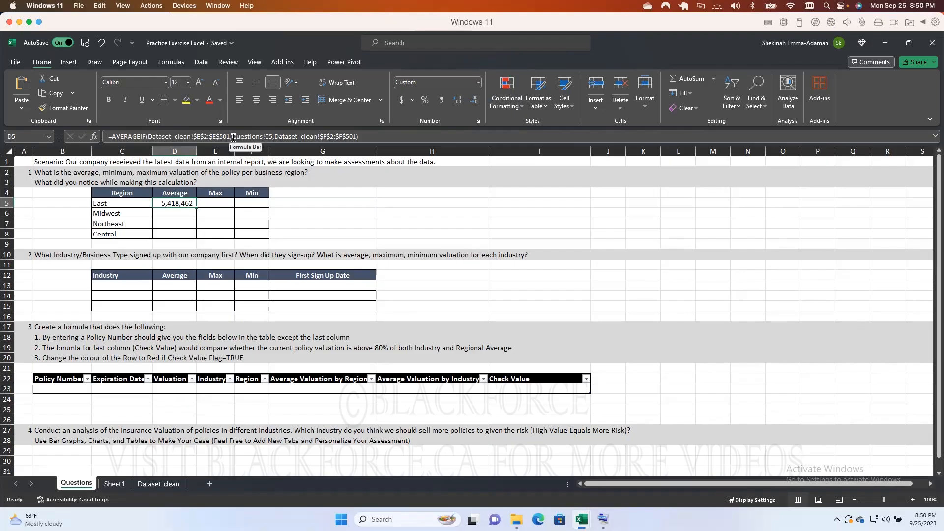
pyautogui.click(183, 215)
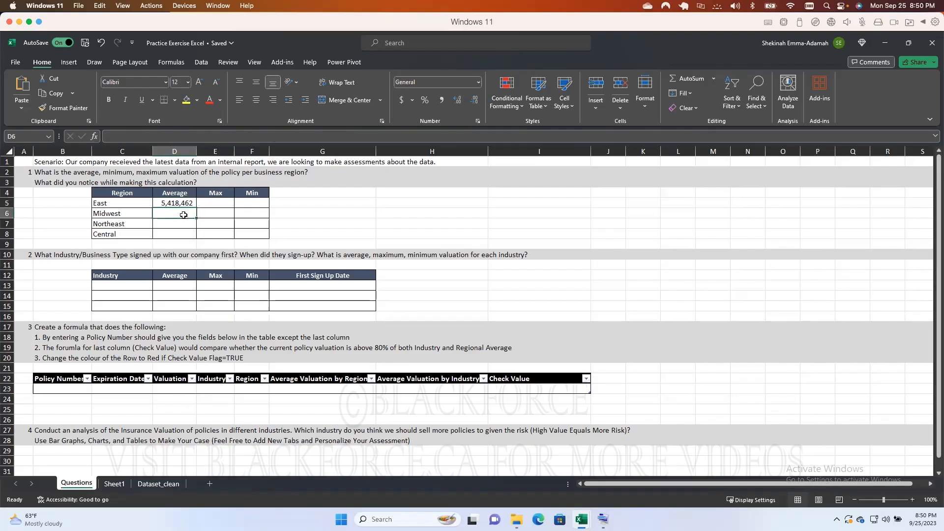
pyautogui.click(186, 205)
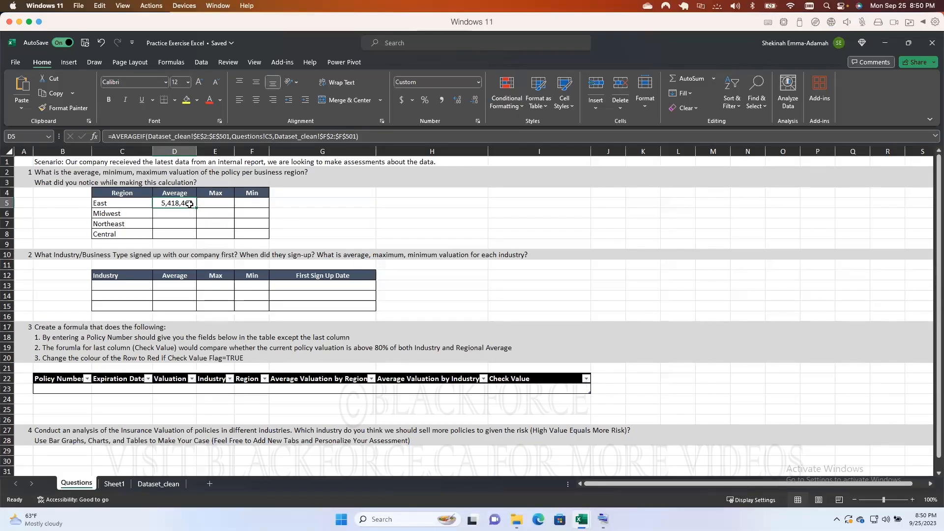
pyautogui.click(245, 136)
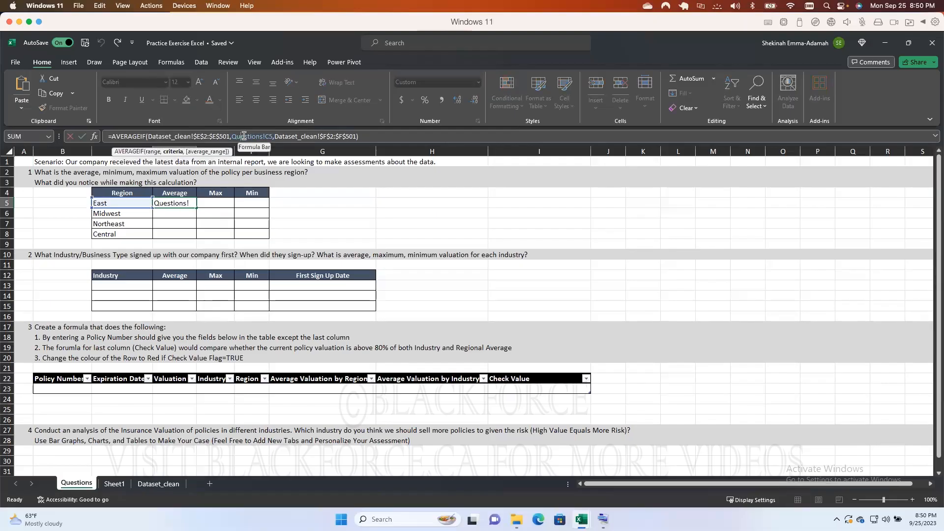
pyautogui.click(360, 136)
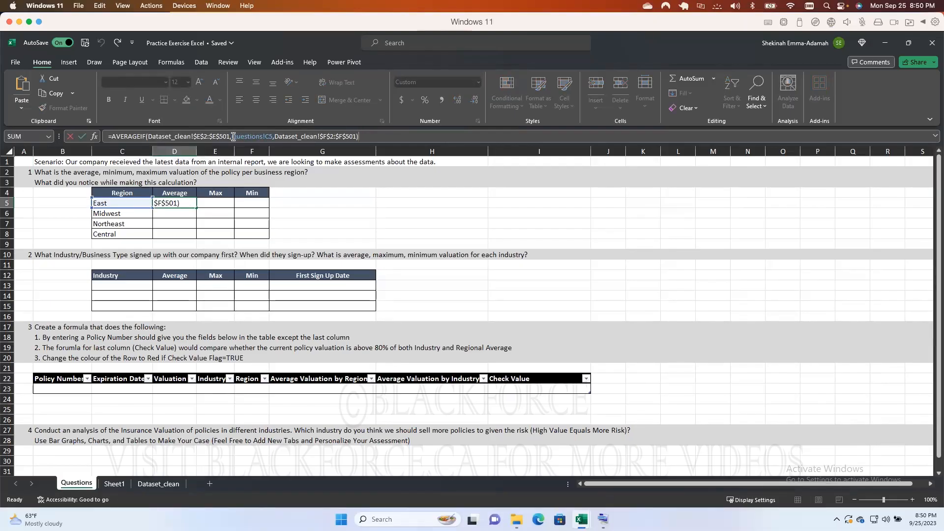
pyautogui.click(232, 137)
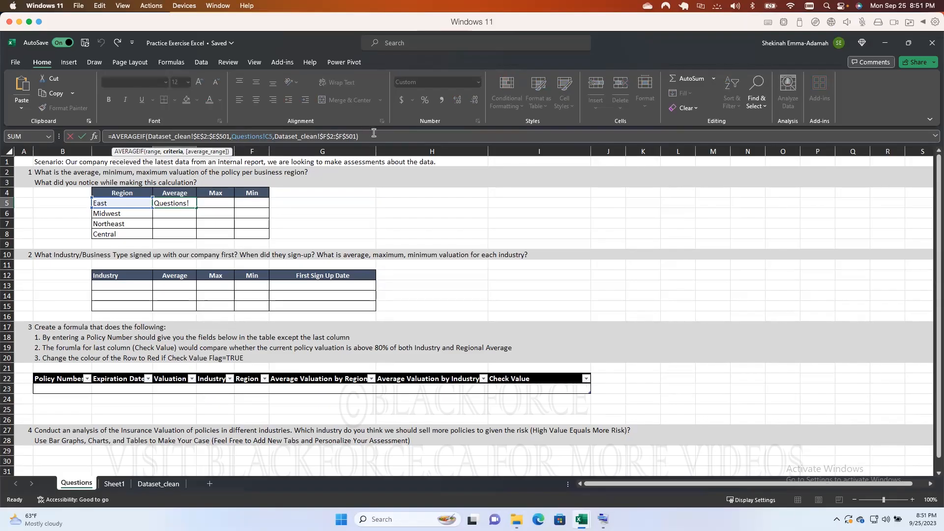
pyautogui.click(404, 138)
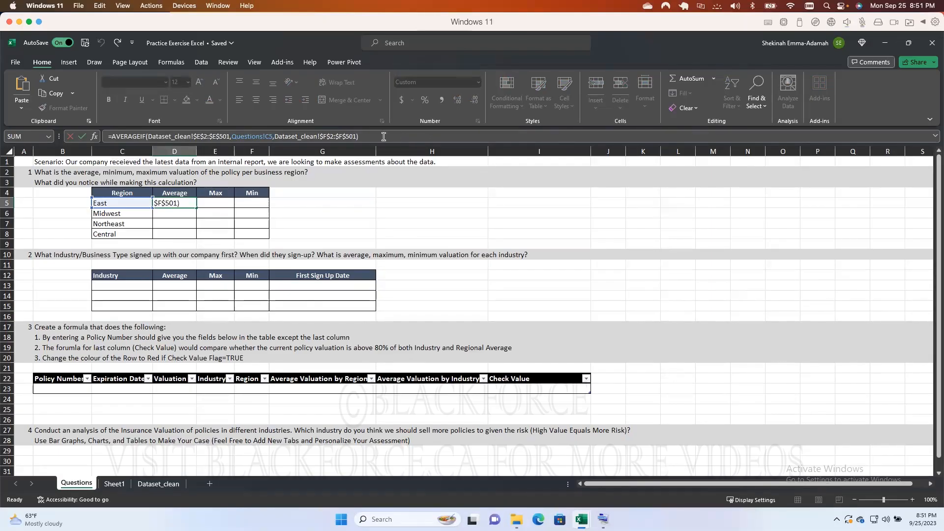
pyautogui.hotkey('ctrl', 'Return')
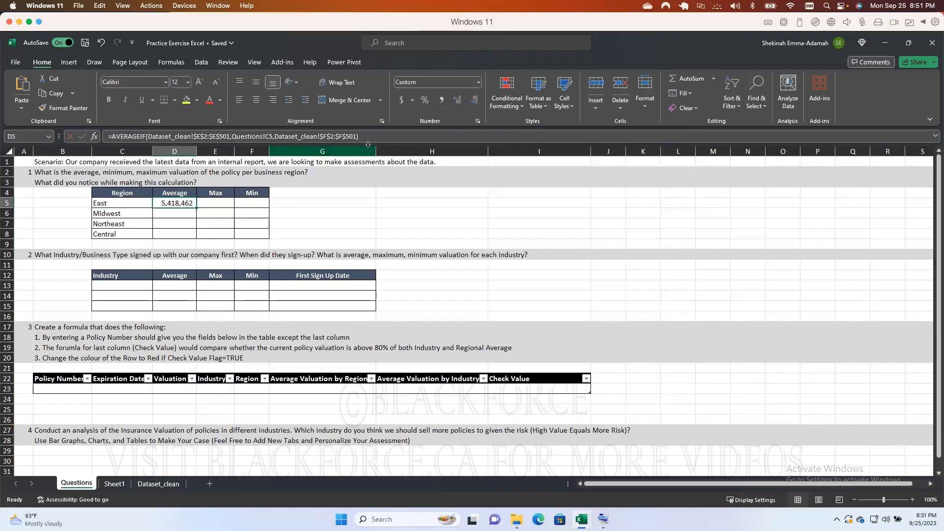
# Undo the last edit to the AVERAGEIF criteria in D5 and look over the whole formula.
pyautogui.hotkey('ctrl', 'z')
pyautogui.moveTo(375, 138); pyautogui.dragTo(90, 128)
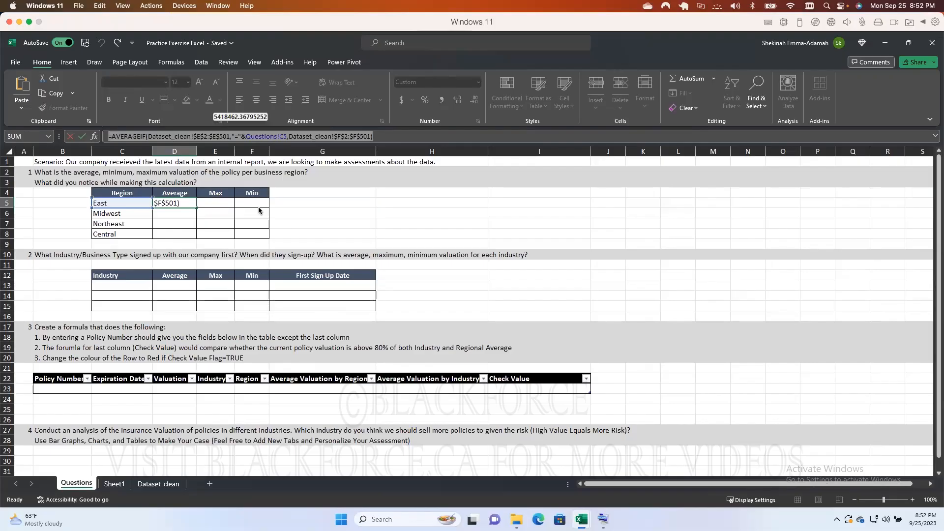
pyautogui.hotkey('ctrl', 'Return')
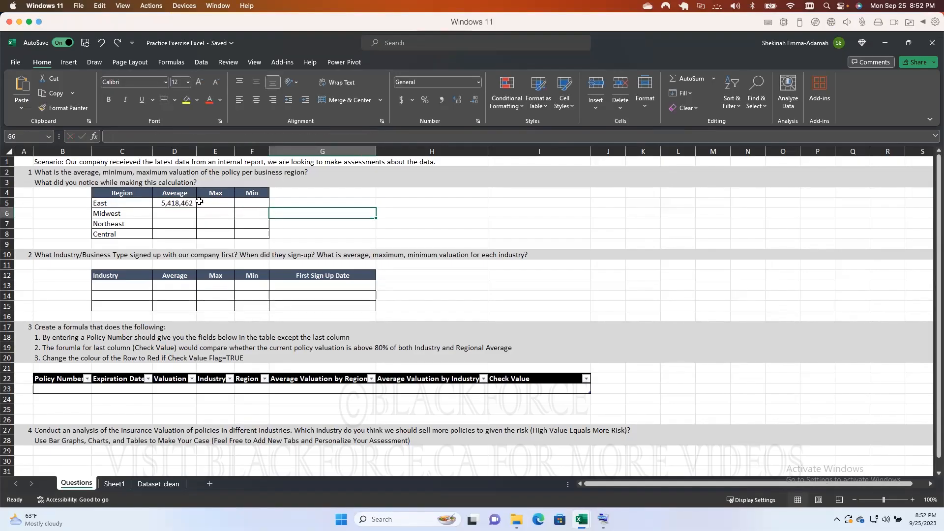
# Add filters to the header row of the Policy to Sign_up data on the Dataset_clean sheet.
pyautogui.click(126, 203)
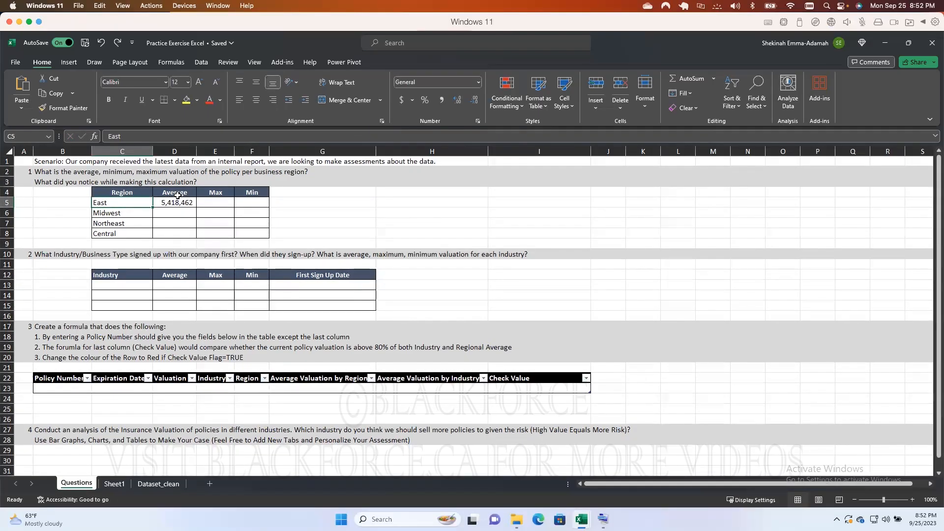
pyautogui.scroll(-1, 179, 196)
pyautogui.scroll(1, 180, 196)
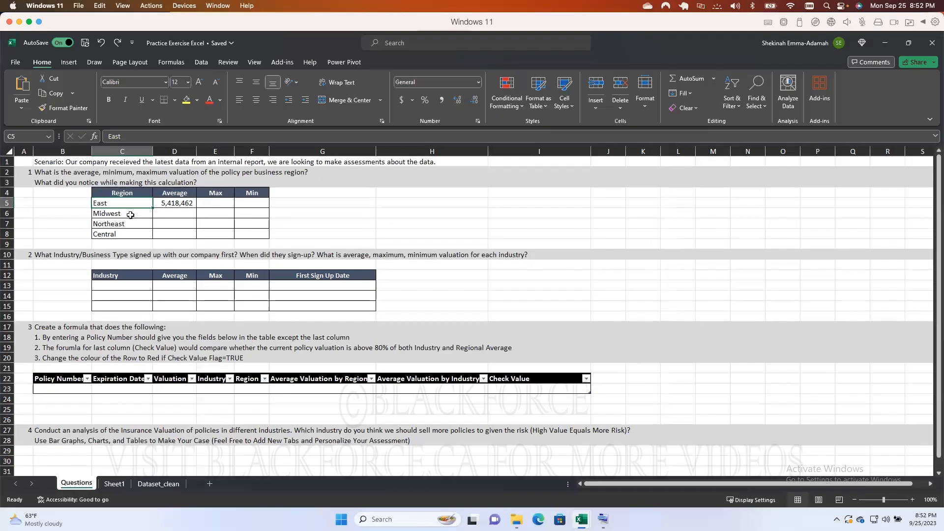
pyautogui.click(159, 484)
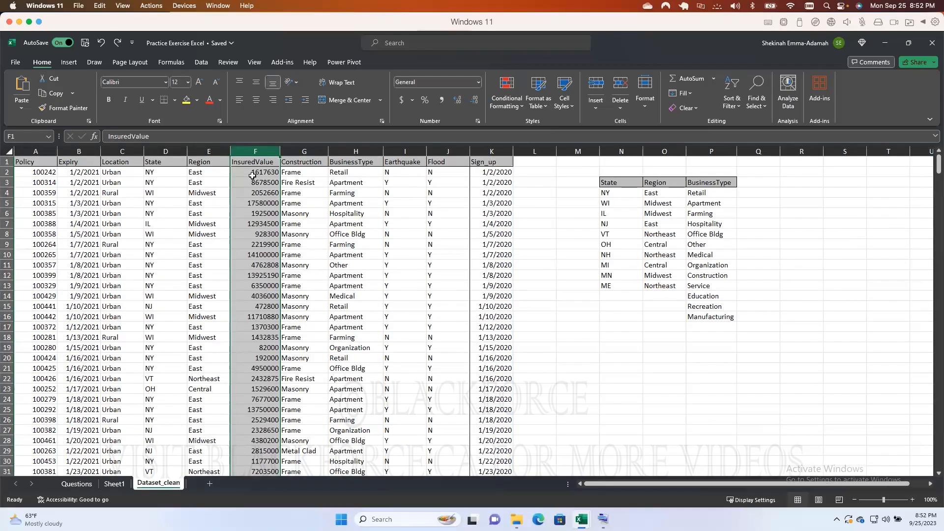
pyautogui.click(251, 173)
pyautogui.moveTo(37, 163); pyautogui.dragTo(498, 164)
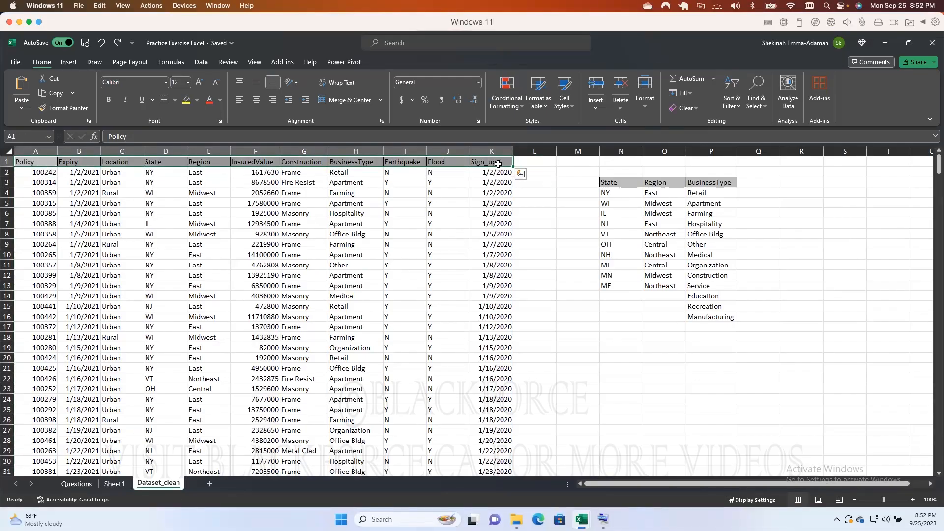
pyautogui.hotkey('ctrl', 'shift', 'Down')
pyautogui.click(731, 101)
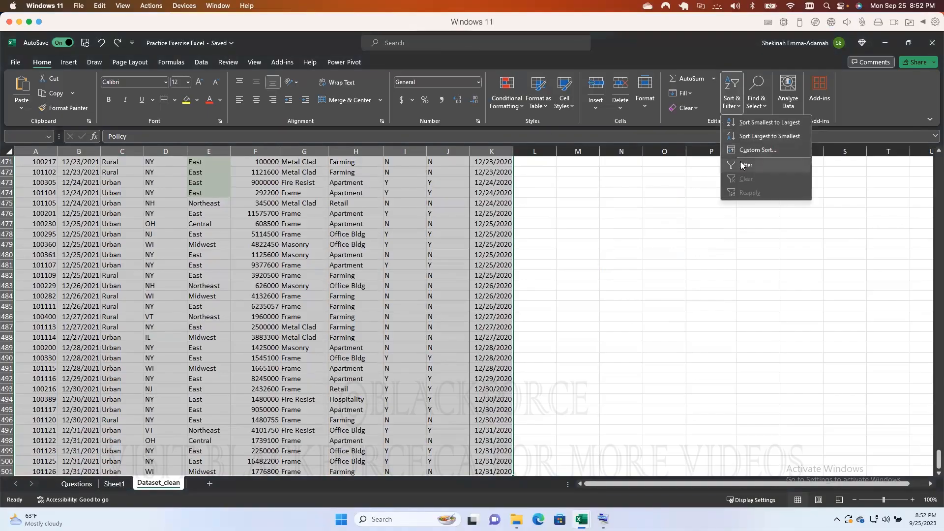
pyautogui.click(743, 165)
# Sort the Dataset_clean data by the Region column from Z to A.
pyautogui.scroll(20, 226, 207)
pyautogui.scroll(20, 225, 200)
pyautogui.scroll(16, 224, 200)
pyautogui.click(226, 170)
pyautogui.click(225, 162)
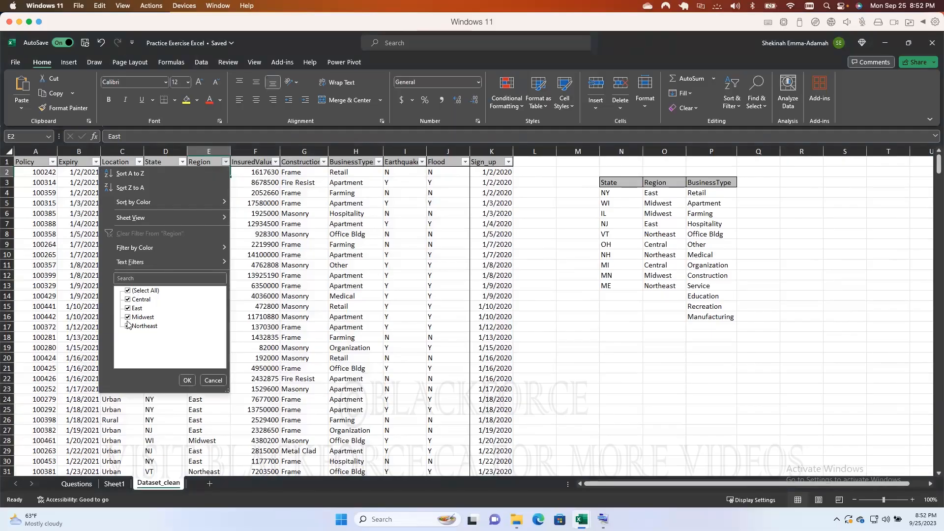
pyautogui.click(130, 188)
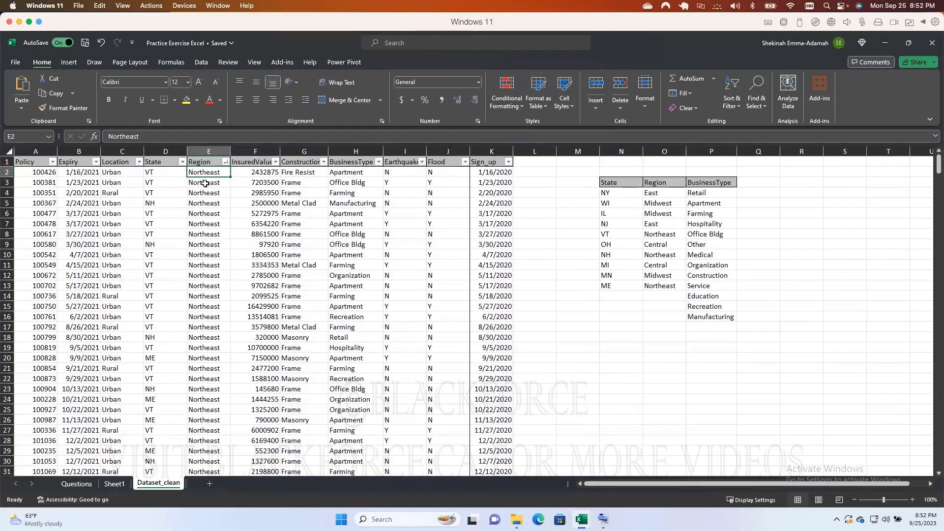
# Select the InsuredValue cells F2:F35 to look over the valuations of the Northeast region.
pyautogui.scroll(-1, 226, 182)
pyautogui.scroll(1, 246, 182)
pyautogui.moveTo(263, 172); pyautogui.dragTo(241, 327)
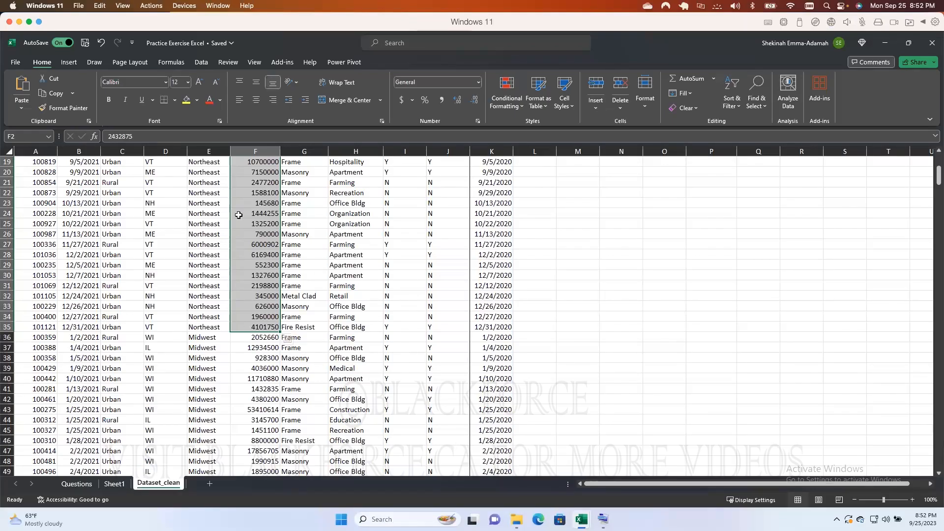
# Return to the Questions sheet and check the East row's Max, Min and Average cells.
pyautogui.click(79, 484)
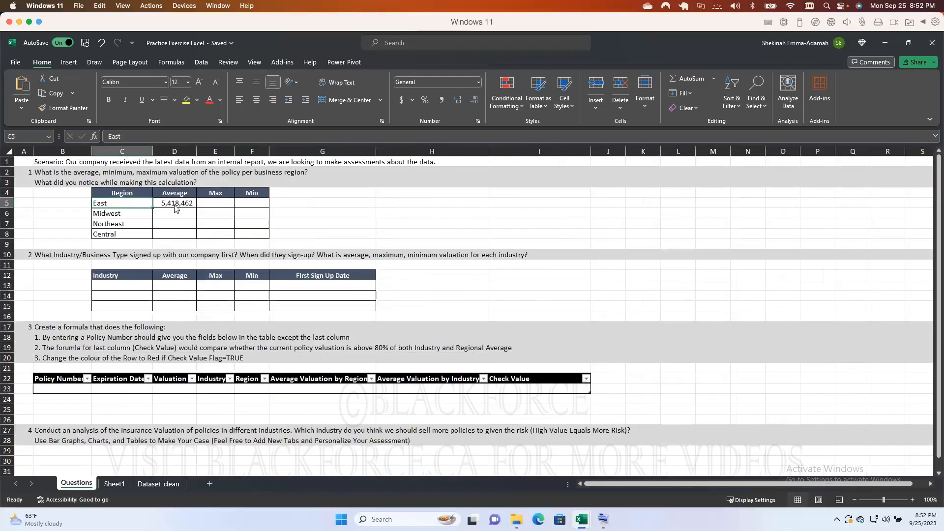
pyautogui.click(220, 206)
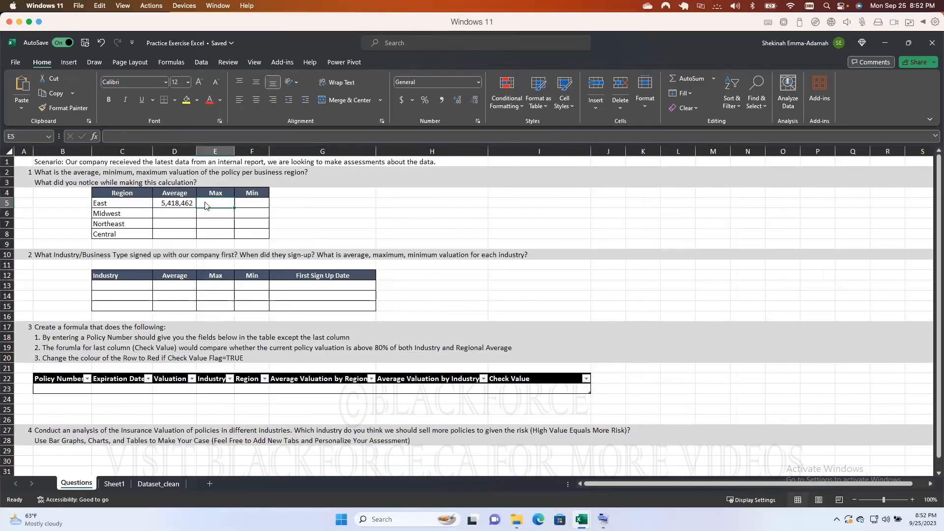
pyautogui.click(253, 204)
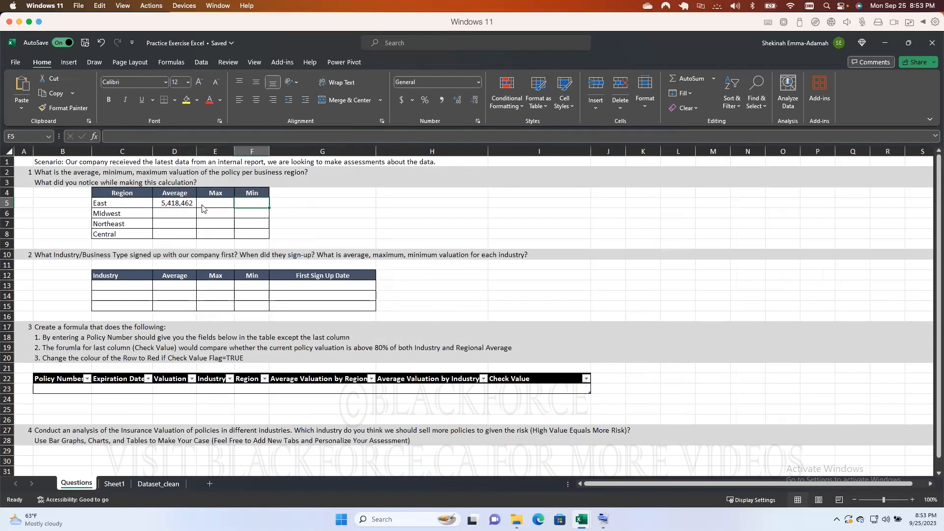
pyautogui.click(171, 203)
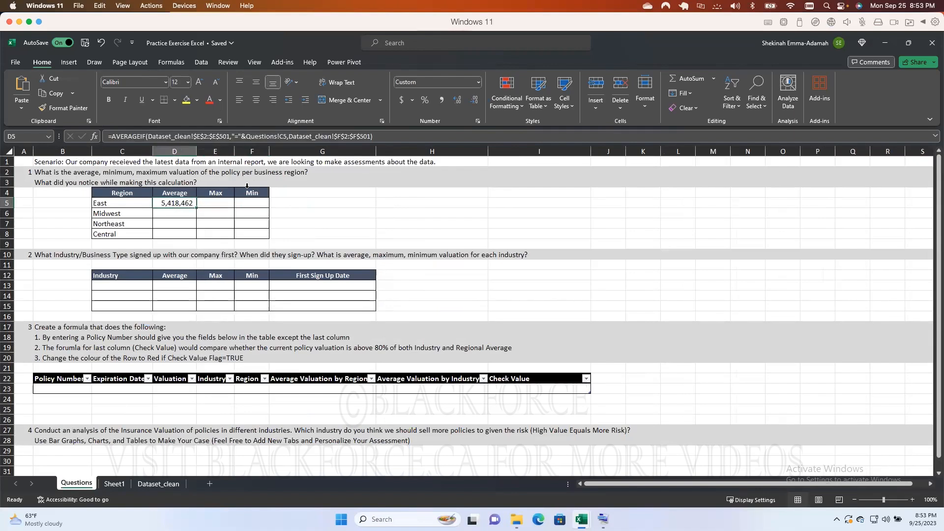
# Copy the full AVERAGEIF formula text from the East row's Average cell D5 into its Max cell E5.
pyautogui.click(217, 202)
pyautogui.click(255, 203)
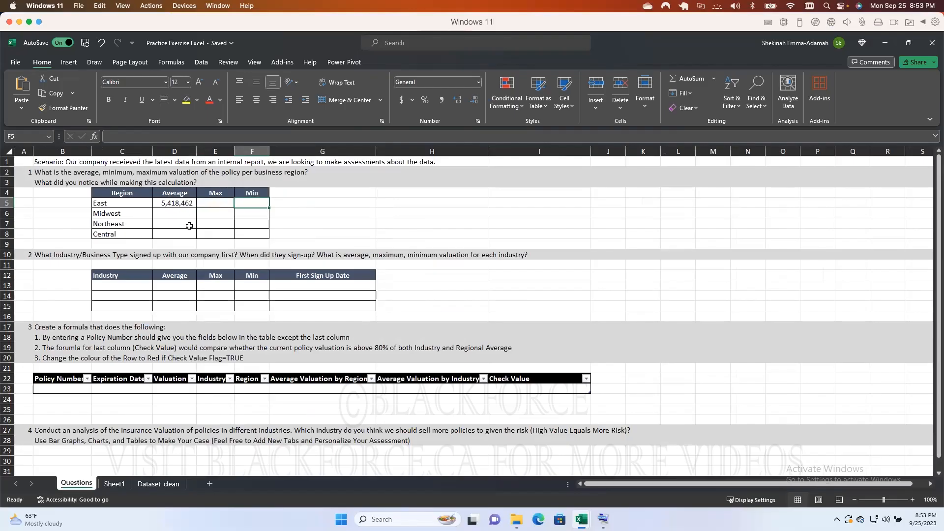
pyautogui.click(215, 202)
pyautogui.click(183, 200)
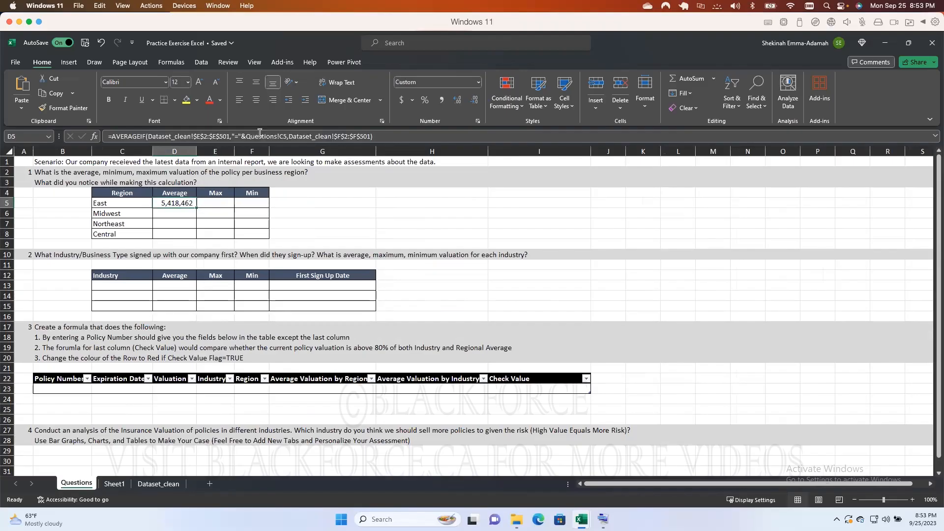
pyautogui.moveTo(372, 136); pyautogui.dragTo(98, 136)
pyautogui.hotkey('ctrl', 'c')
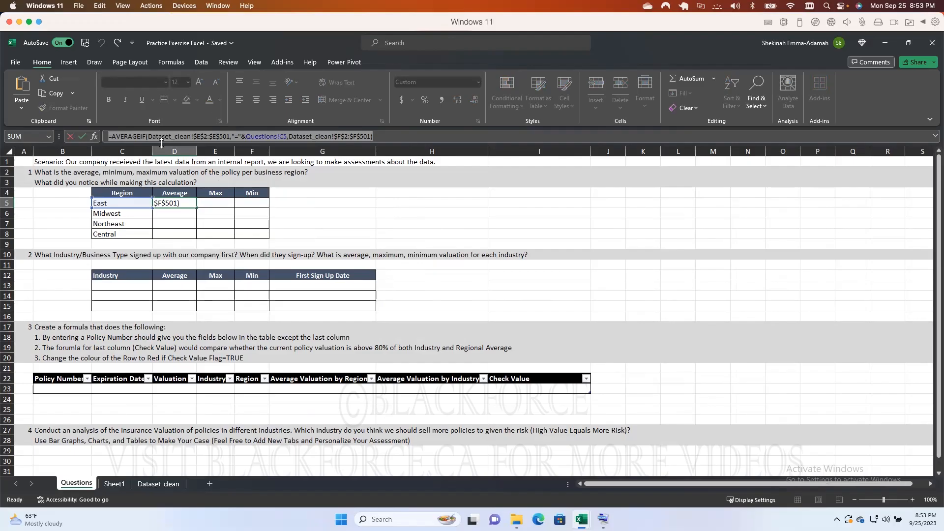
pyautogui.hotkey('ctrl', 'Return')
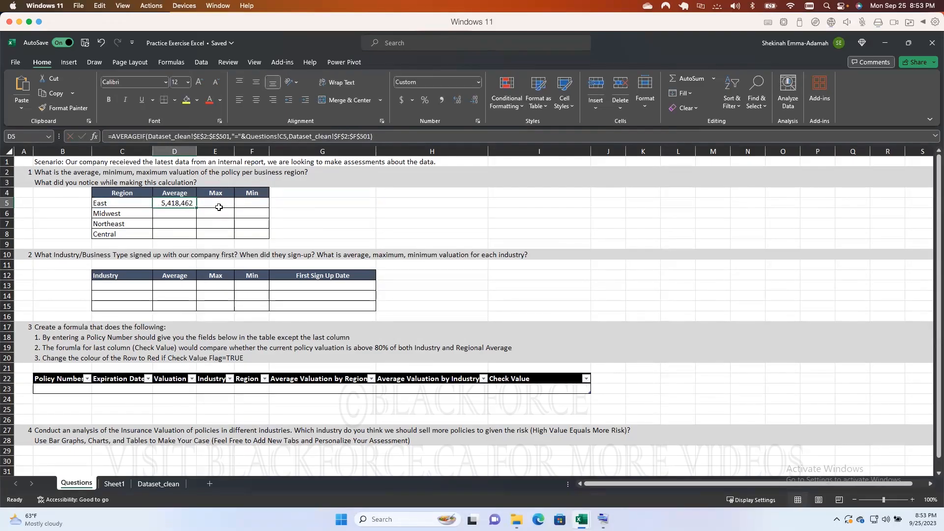
pyautogui.click(219, 202)
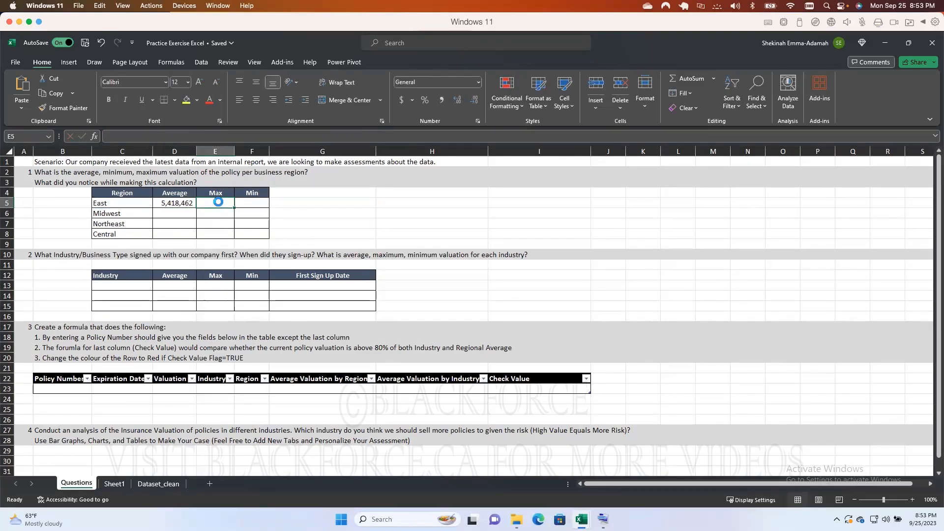
pyautogui.hotkey('ctrl', 'v')
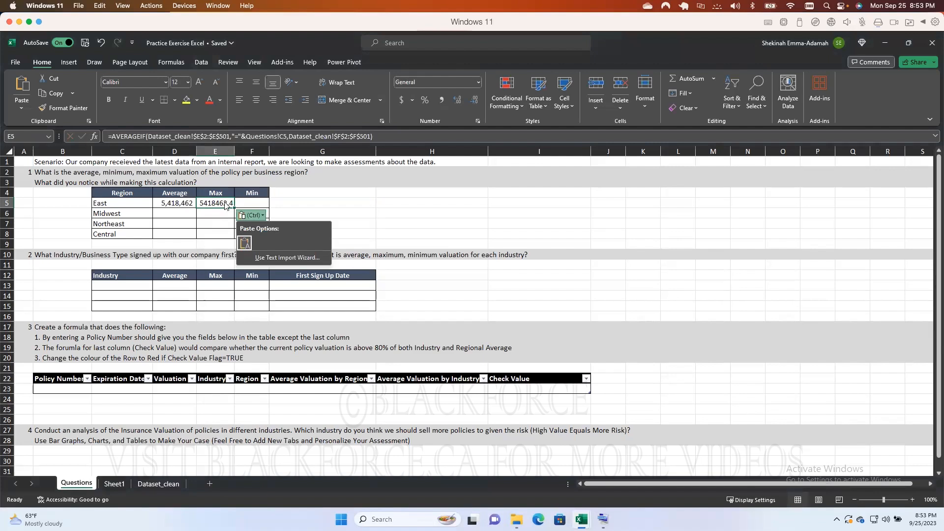
# Replace AVERAGE with MAX in the function name of the formula in E5.
pyautogui.click(141, 136)
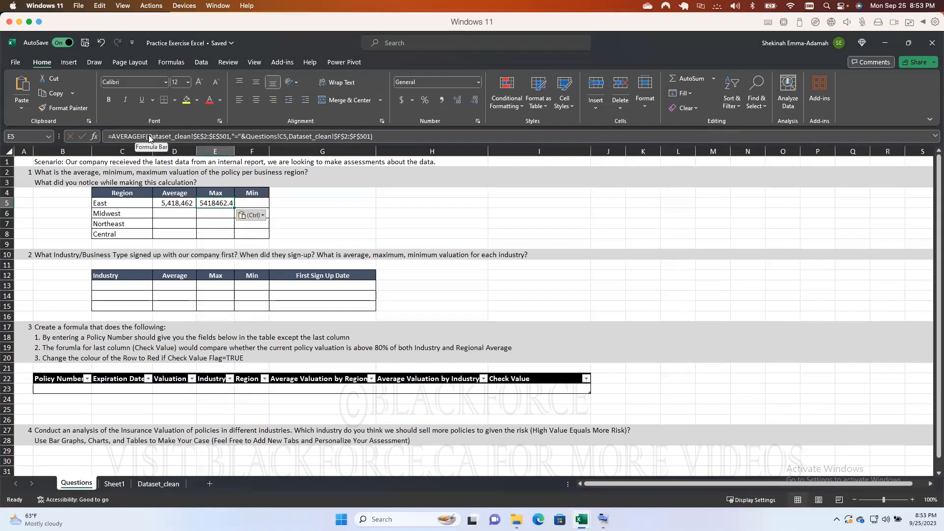
pyautogui.click(141, 136)
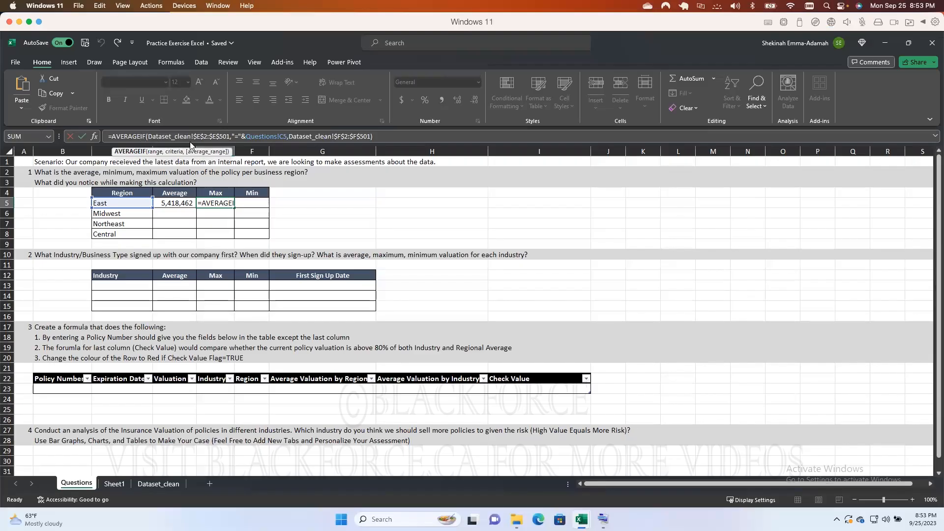
pyautogui.press('BackSpace')
pyautogui.press('BackSpace')
pyautogui.press('BackSpace')
pyautogui.press('BackSpace')
pyautogui.press('BackSpace')
pyautogui.press('BackSpace')
pyautogui.press('BackSpace')
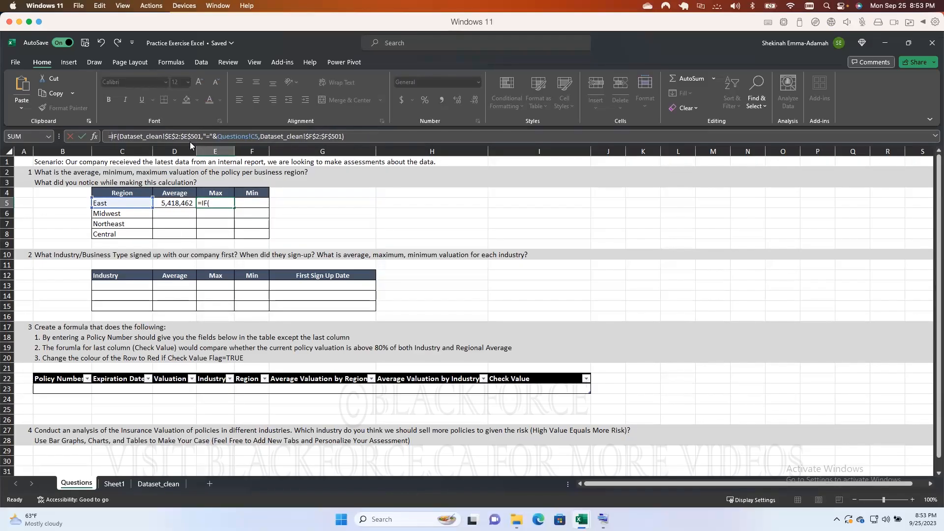
pyautogui.write('MAX')
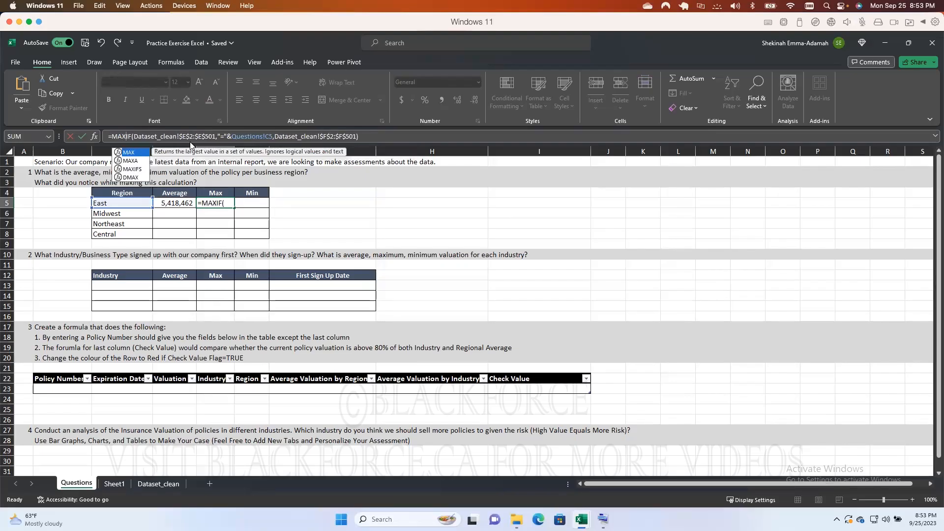
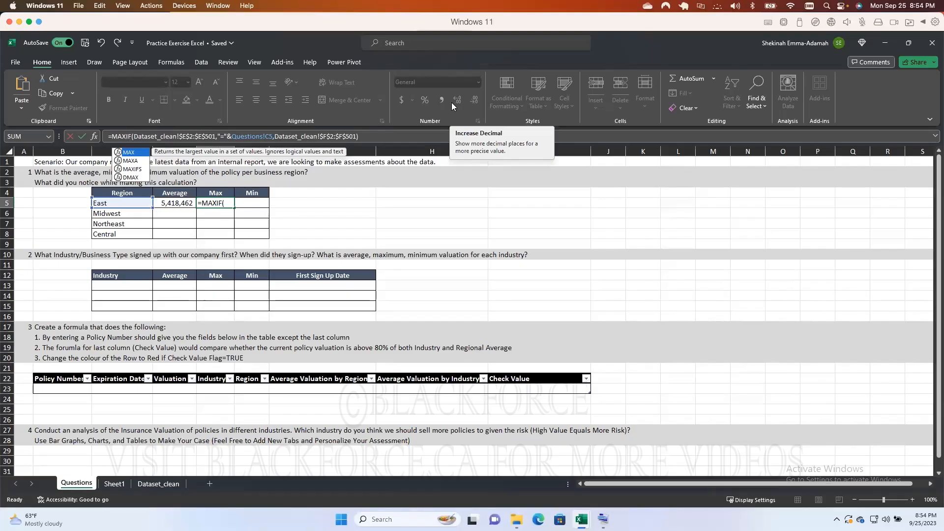
# Change the function in E5 to the suggested MAXIFS and try to enter the formula.
pyautogui.doubleClick(132, 168)
pyautogui.click(383, 136)
pyautogui.press('Return')
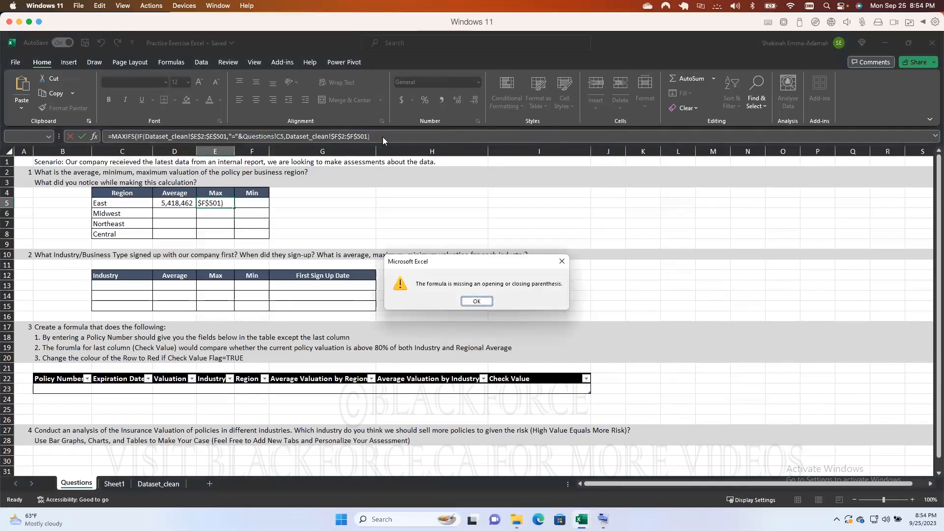
pyautogui.click(475, 302)
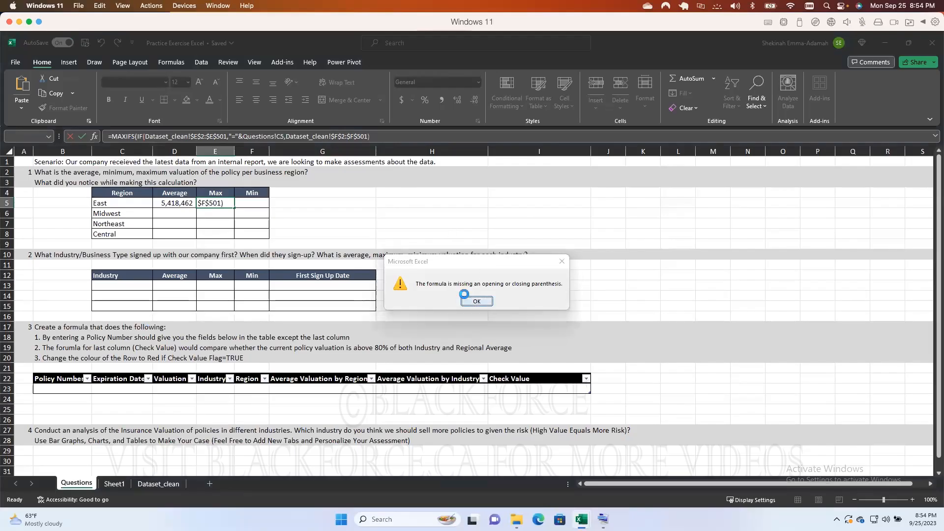
# Remove the leftover IF( after MAXIFS( in the E5 formula and try to enter it again.
pyautogui.click(389, 137)
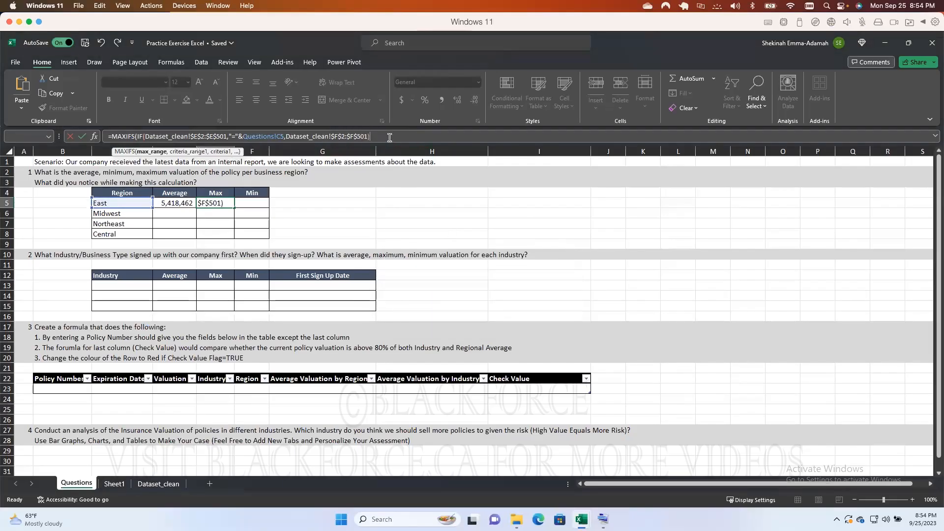
pyautogui.click(143, 137)
pyautogui.press('BackSpace')
pyautogui.press('BackSpace')
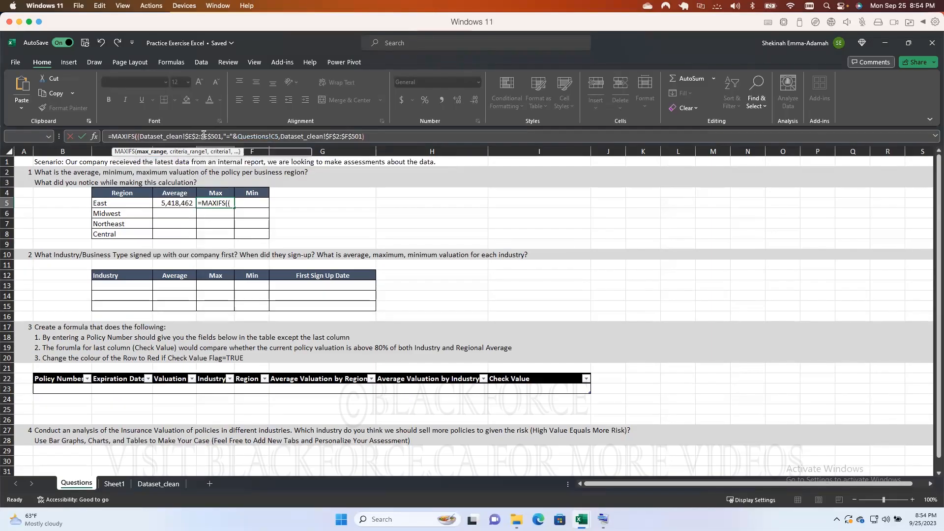
pyautogui.press('BackSpace')
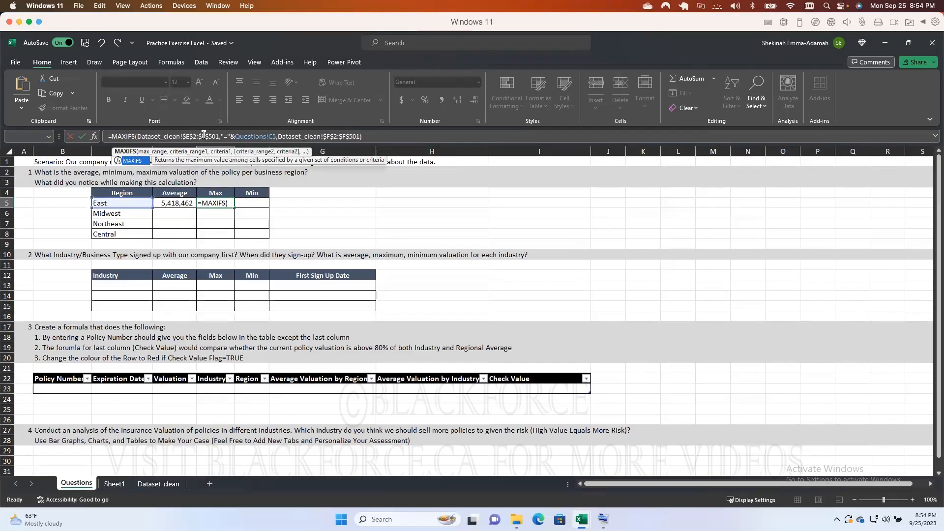
pyautogui.click(363, 136)
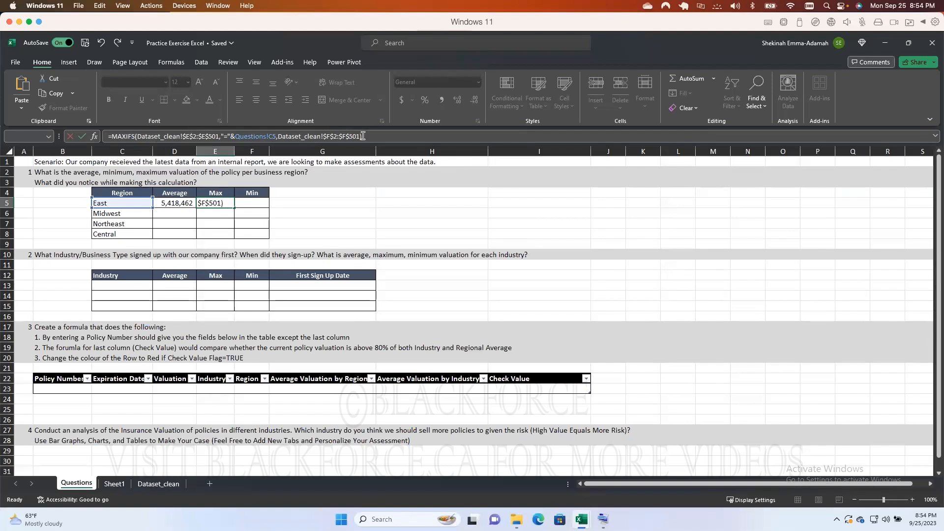
pyautogui.press('Return')
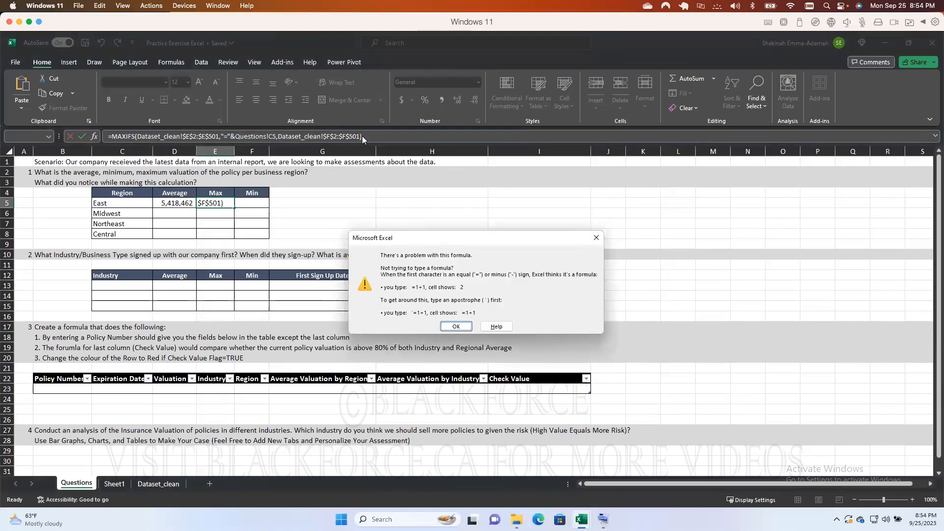
pyautogui.click(456, 325)
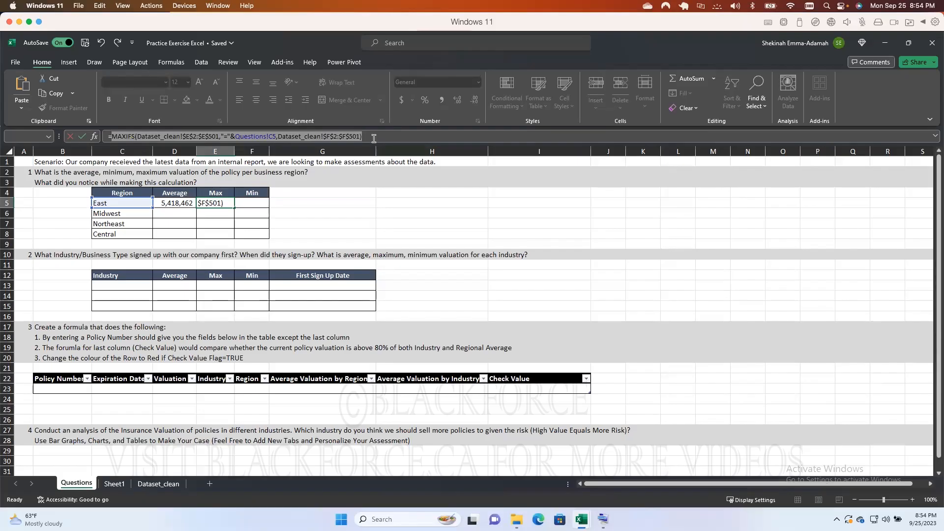
# Move the Dataset_clean!$F$2:$F$501 range ahead of the "="&Questions!C5 criterion in the E5 formula, separated by a comma.
pyautogui.click(373, 139)
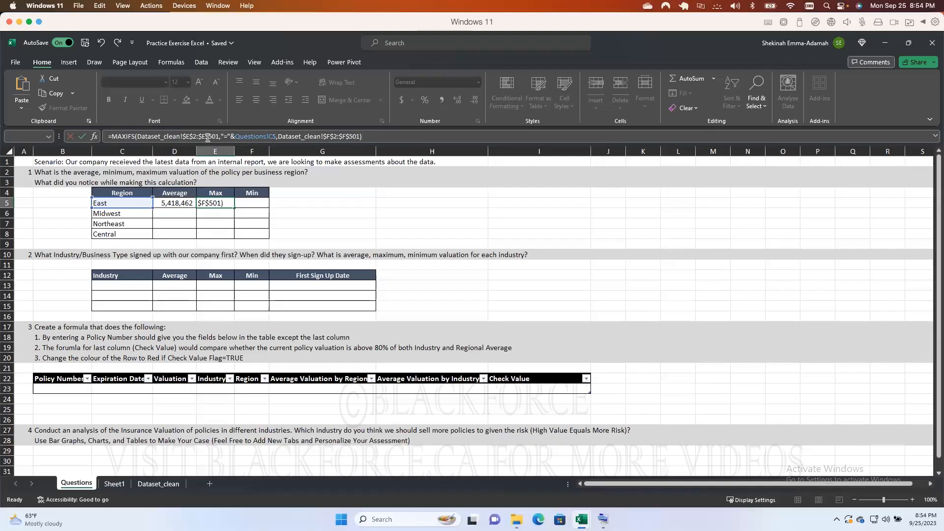
pyautogui.click(169, 136)
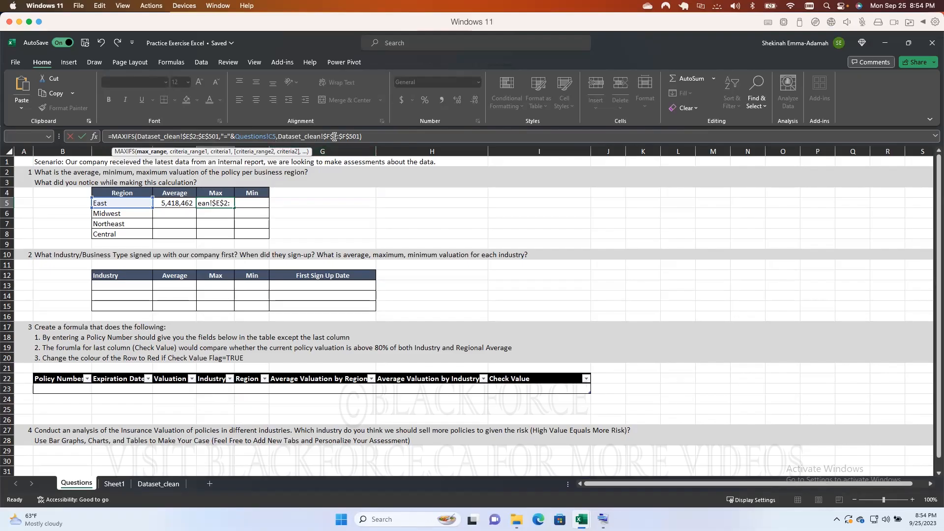
pyautogui.moveTo(362, 136)
pyautogui.mouseDown()
pyautogui.moveTo(240, 137)
pyautogui.moveTo(360, 137)
pyautogui.mouseUp()
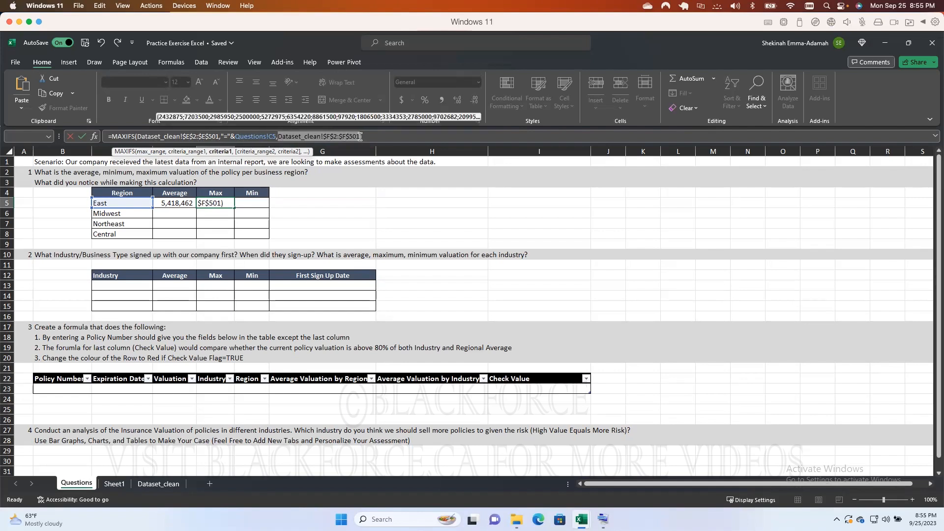
pyautogui.click(359, 136)
pyautogui.moveTo(360, 137); pyautogui.dragTo(278, 137)
pyautogui.write(',')
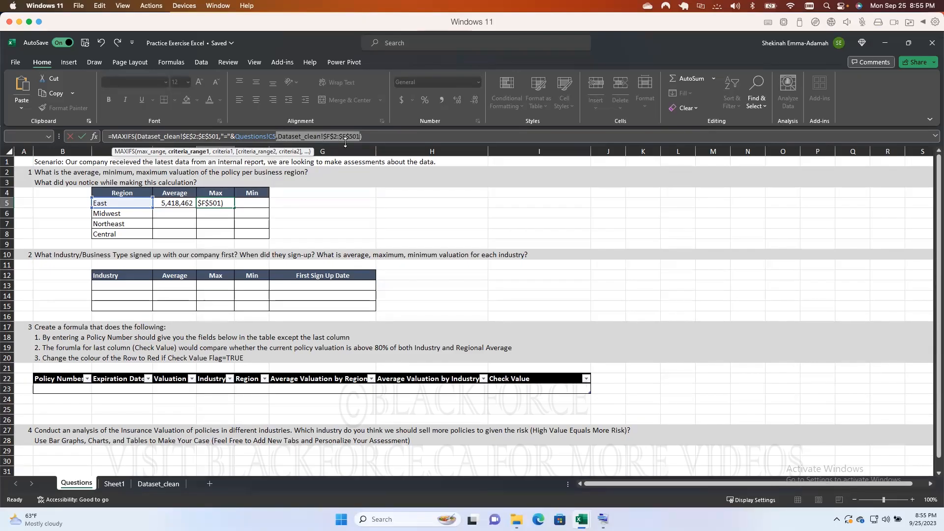
pyautogui.press('BackSpace')
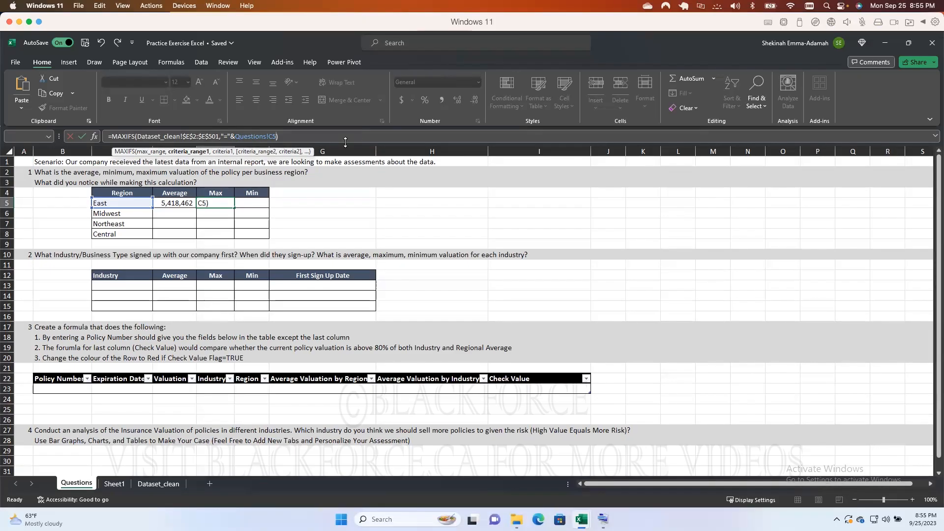
pyautogui.click(220, 136)
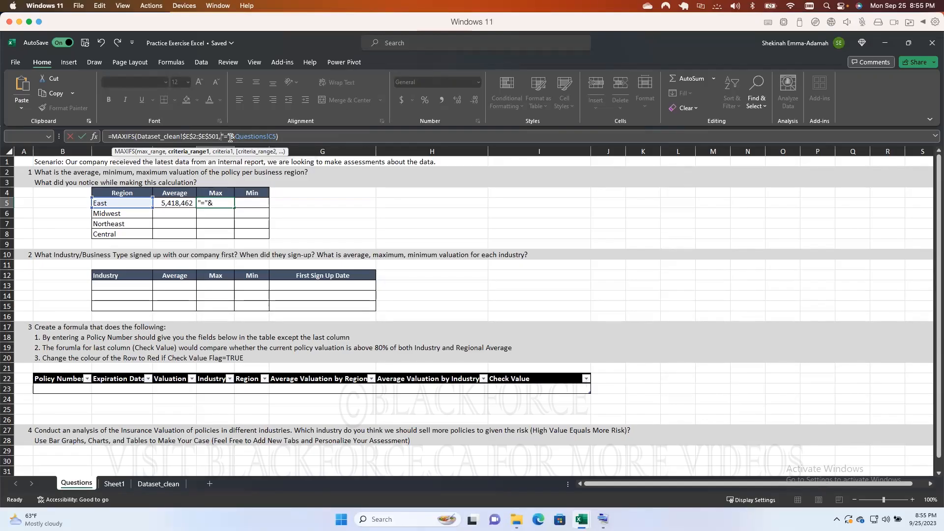
pyautogui.write(',Dataset_clean!$F$2:$F$501')
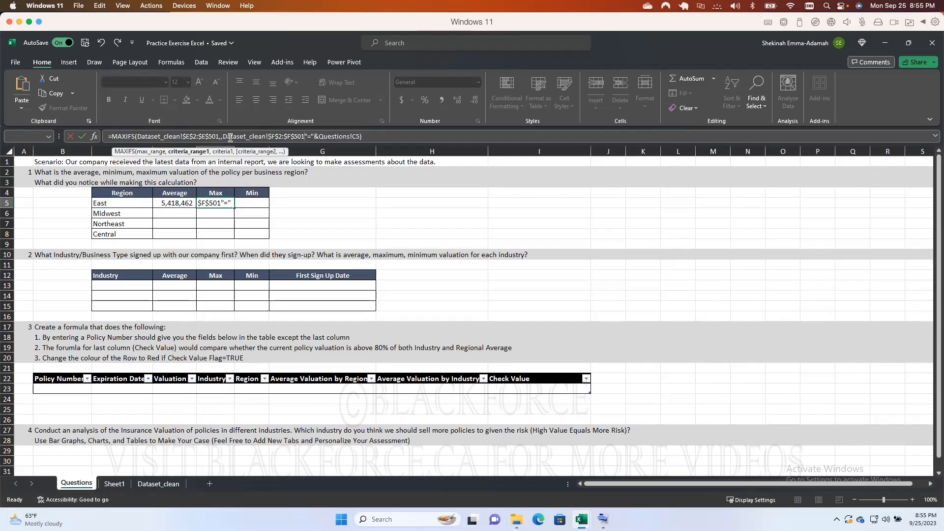
pyautogui.write(',')
# Delete the duplicate comma between the $E$2:$E$501 and $F$2:$F$501 ranges in the E5 formula.
pyautogui.click(230, 137)
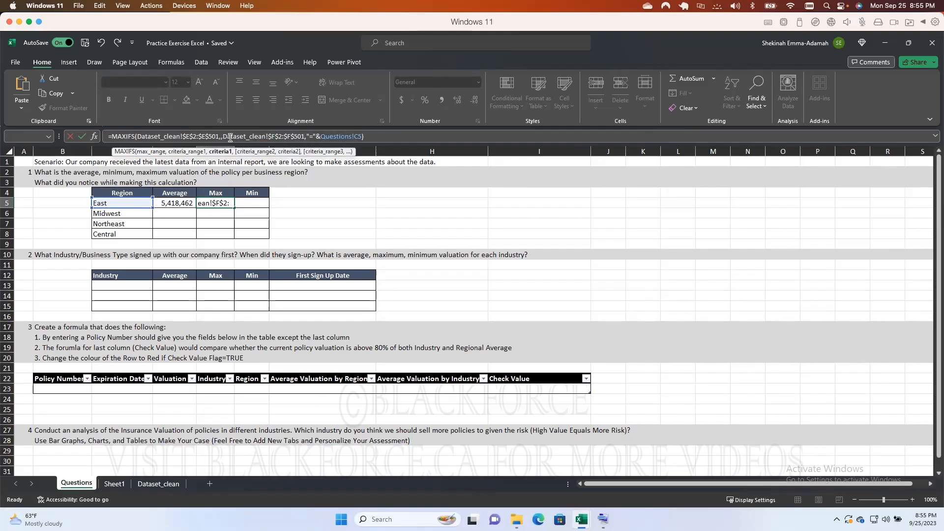
pyautogui.press('Left')
pyautogui.press('Left')
pyautogui.press('Left')
pyautogui.press('Left')
pyautogui.press('Right')
pyautogui.press('BackSpace')
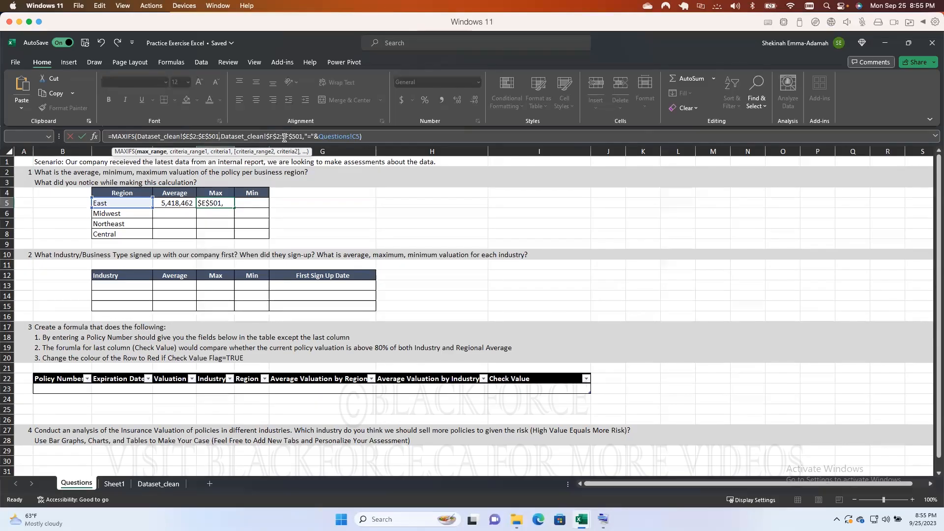
# Move Dataset_clean!$F$2:$F$501 to the front of the MAXIFS arguments as the max range, followed by a comma.
pyautogui.moveTo(303, 136); pyautogui.dragTo(225, 137)
pyautogui.hotkey('ctrl', 'c')
pyautogui.moveTo(226, 138)
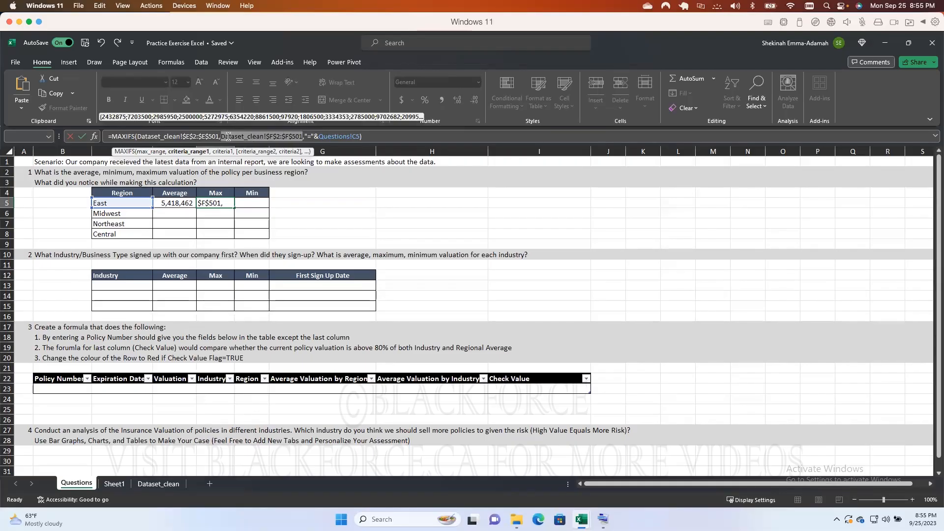
pyautogui.press('BackSpace')
pyautogui.click(139, 137)
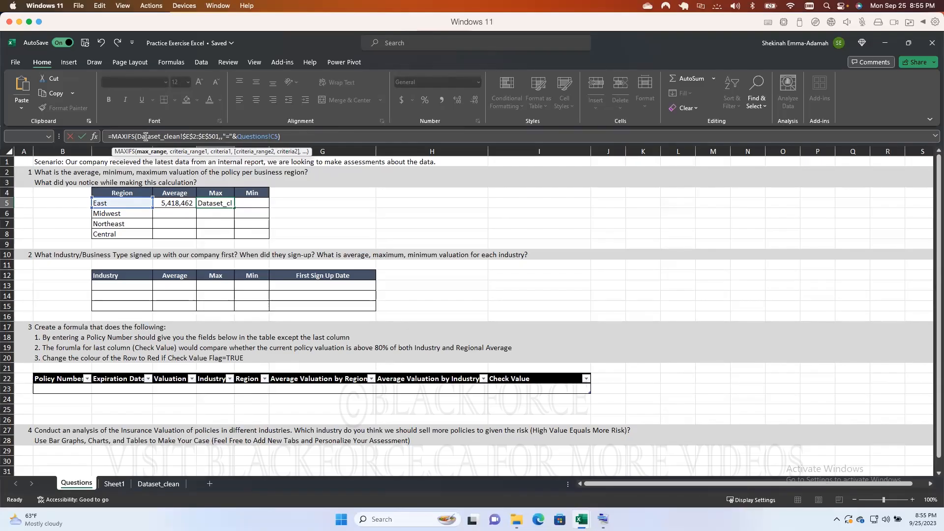
pyautogui.hotkey('ctrl', 'v')
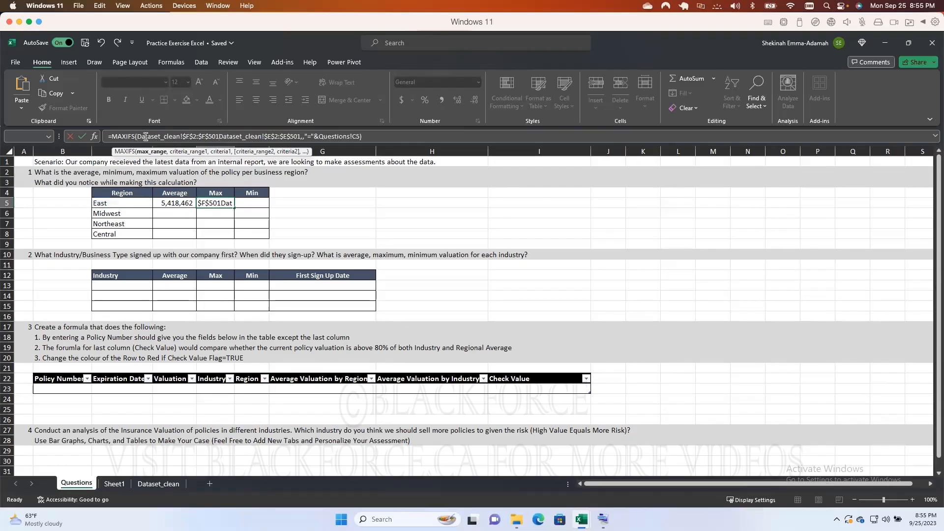
pyautogui.write(',')
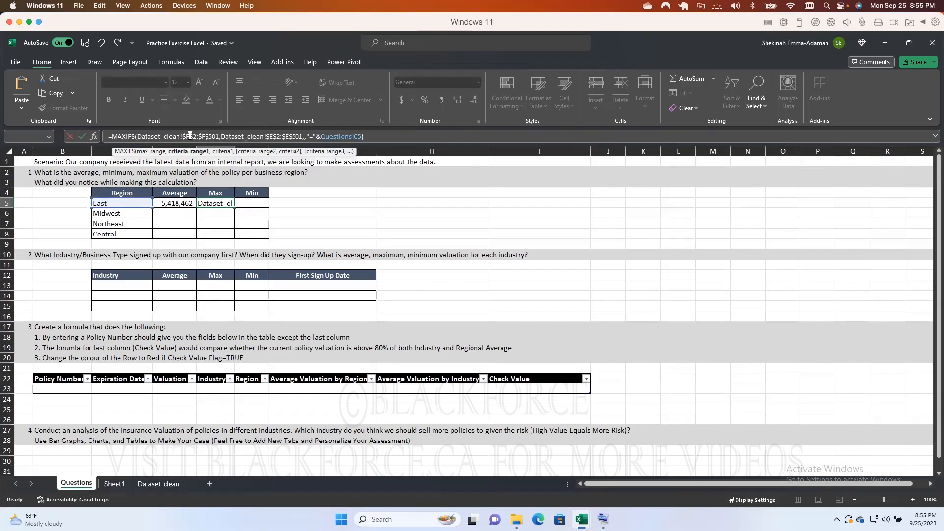
# Delete the extra comma before "="&Questions!C5 and enter the MAXIFS formula in E5.
pyautogui.click(303, 136)
pyautogui.write(',')
pyautogui.press('BackSpace')
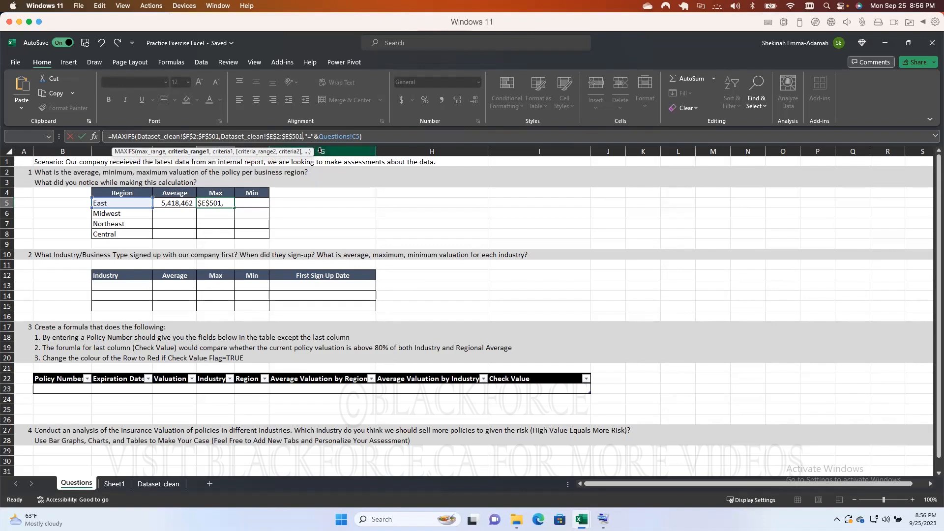
pyautogui.click(368, 139)
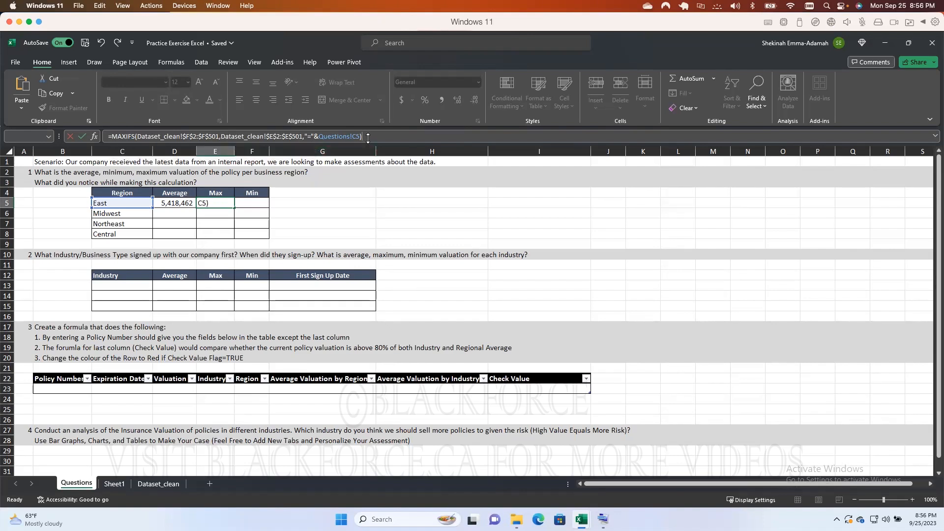
pyautogui.press('Return')
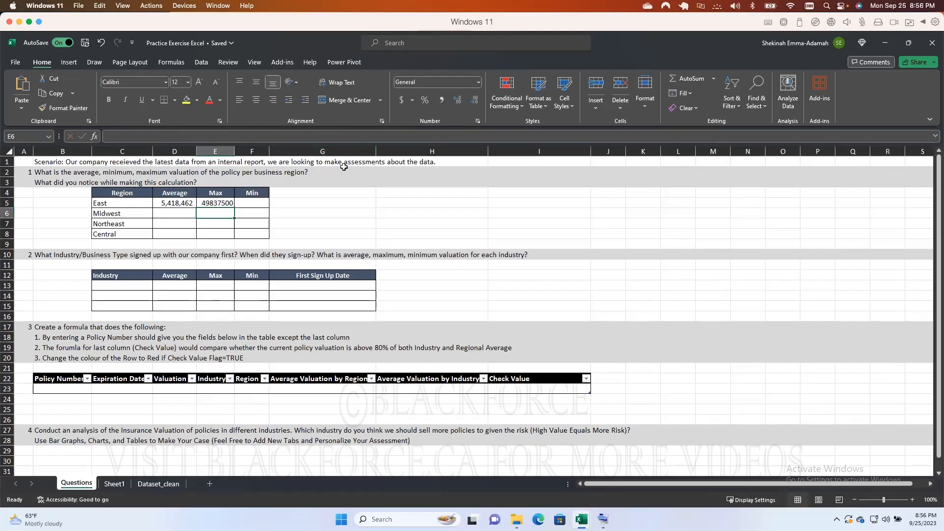
# Format the East Max value in E5 with a thousands separator and no decimals, and widen column E to fit.
pyautogui.click(223, 203)
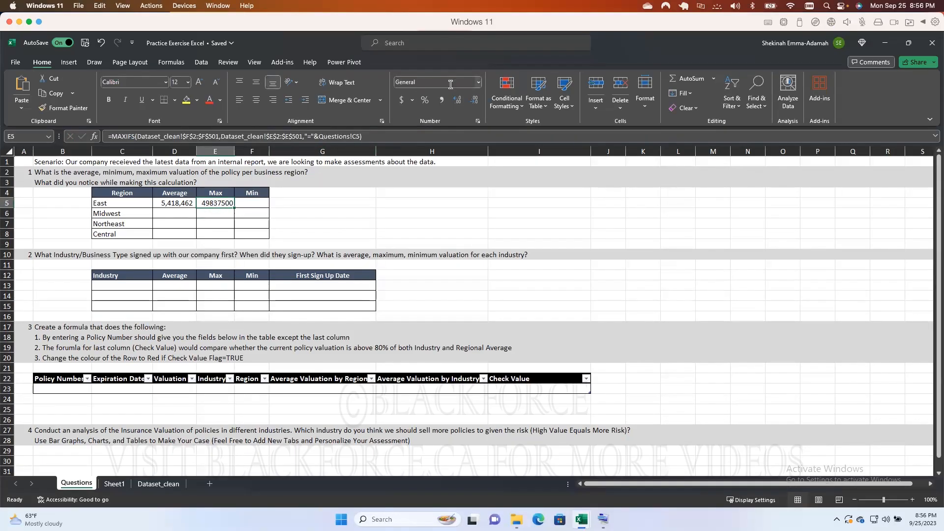
pyautogui.click(442, 100)
pyautogui.click(474, 100)
pyautogui.click(475, 101)
pyautogui.moveTo(233, 155); pyautogui.dragTo(242, 156)
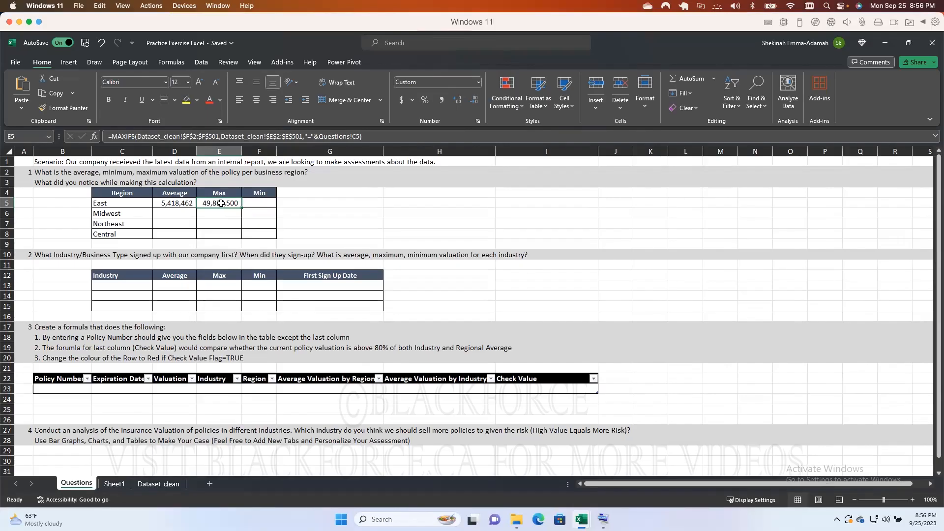
# Compare the argument order of the MAXIFS formula in E5 with that of the AVERAGEIF formula in D5.
pyautogui.click(168, 138)
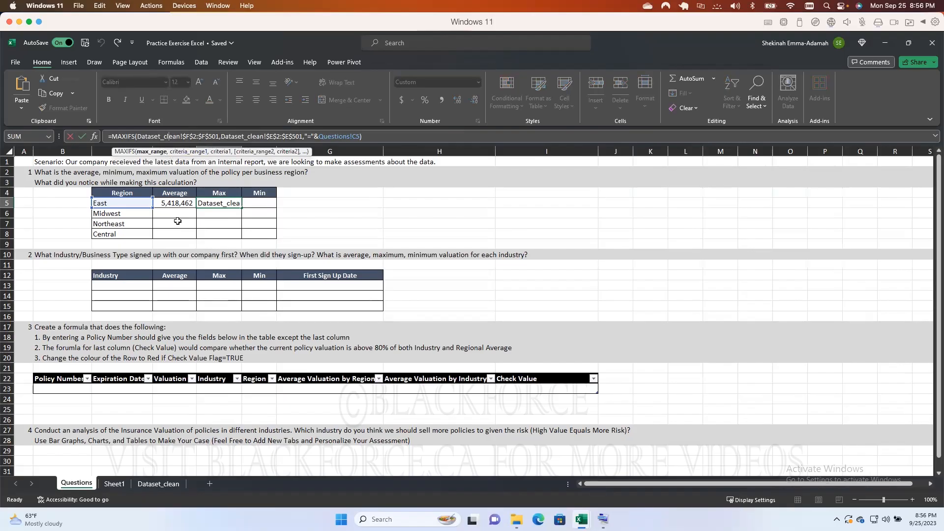
pyautogui.hotkey('ctrl', 'Return')
pyautogui.click(180, 204)
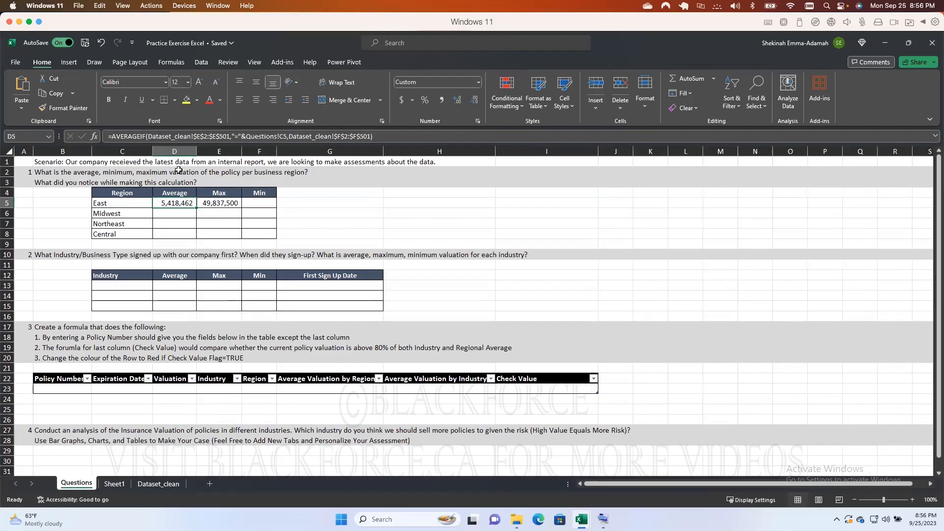
pyautogui.click(179, 133)
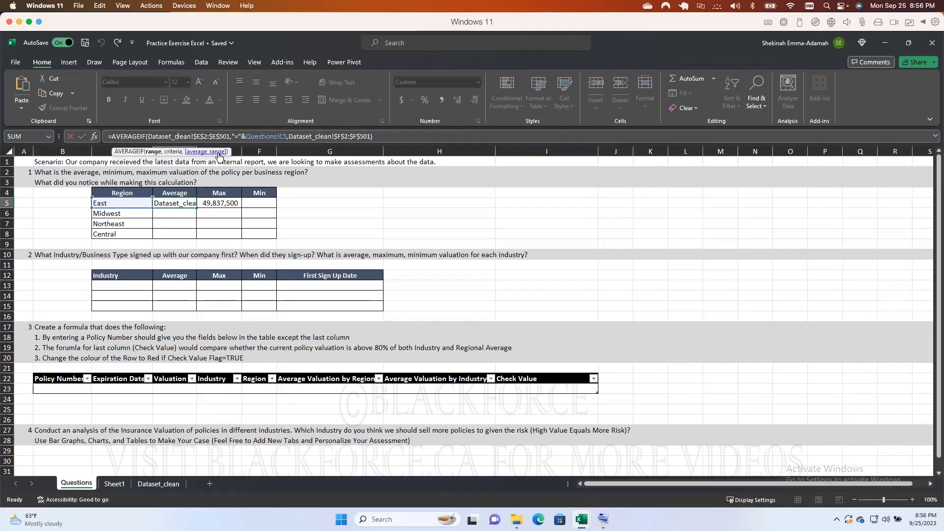
pyautogui.click(215, 205)
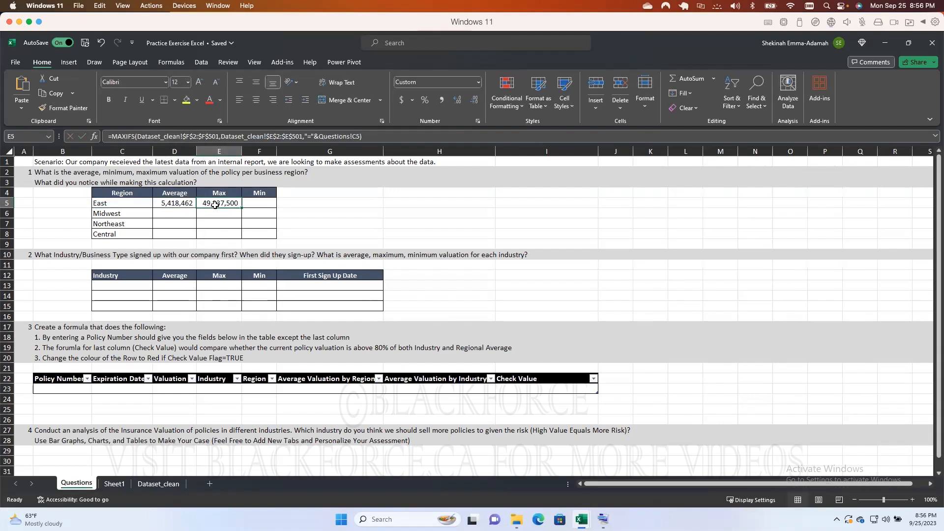
pyautogui.click(154, 136)
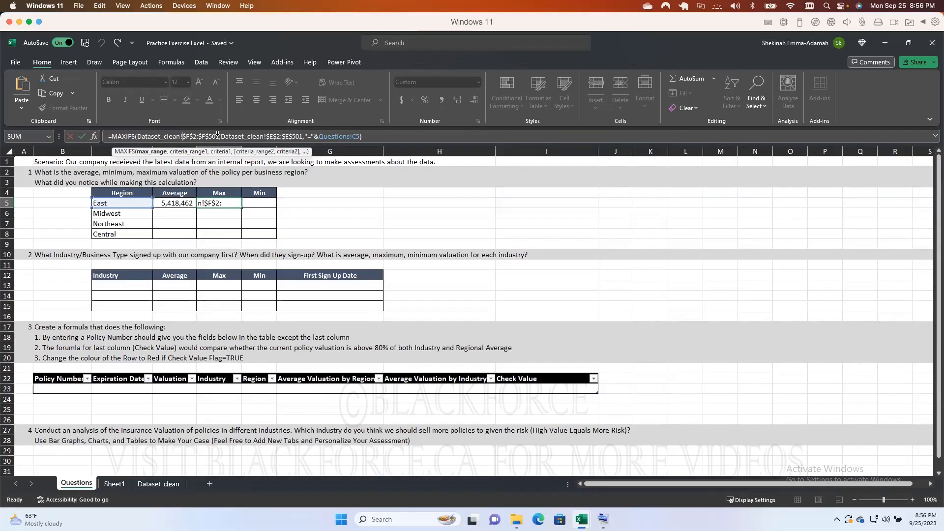
pyautogui.press('Return')
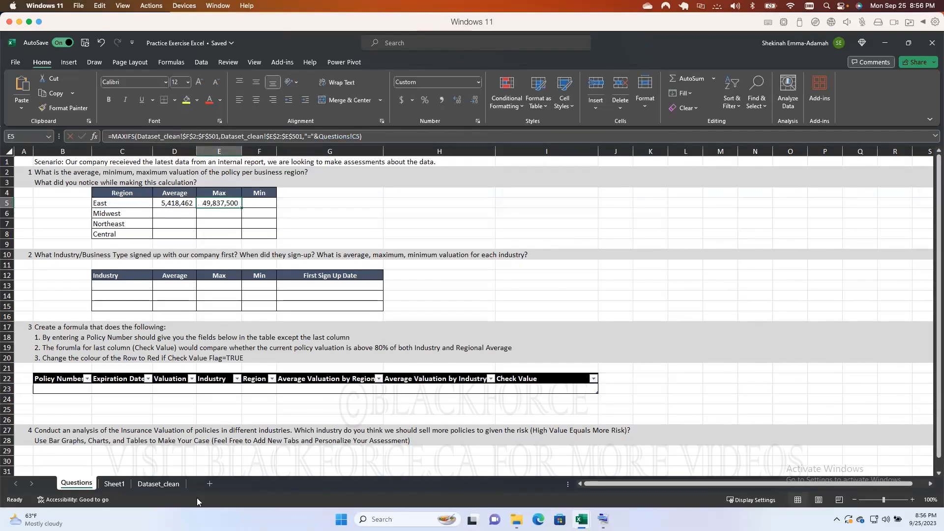
# Check the valuation range in column F of the Dataset_clean sheet, then return to the Questions sheet.
pyautogui.click(158, 484)
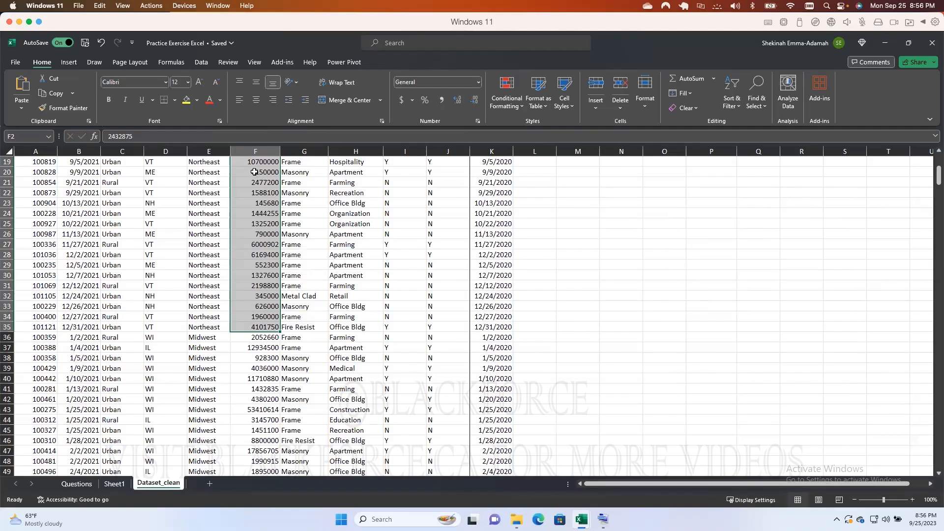
pyautogui.scroll(1, 254, 172)
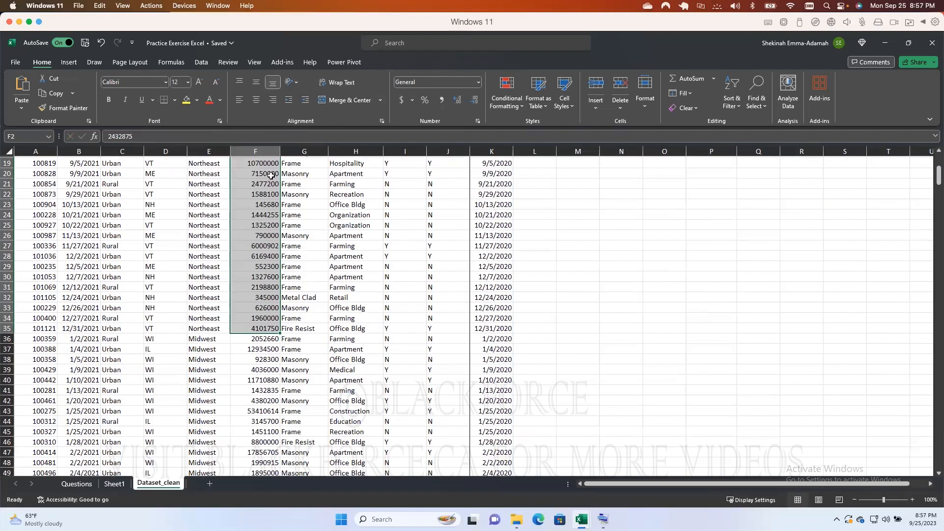
pyautogui.click(77, 484)
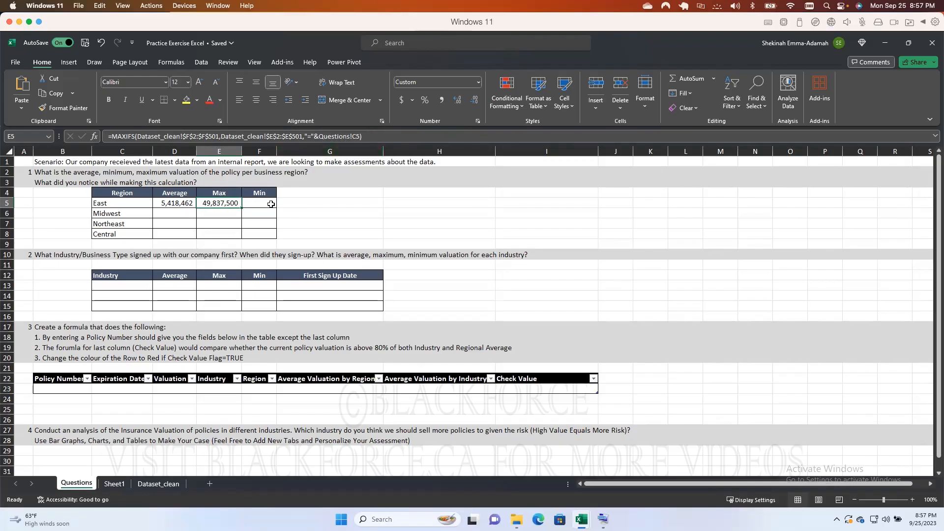
pyautogui.click(221, 214)
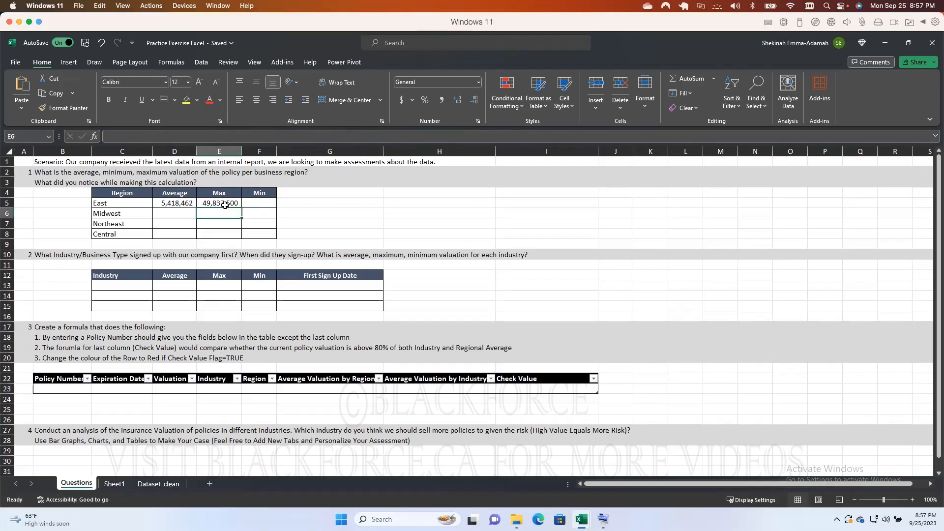
pyautogui.click(224, 203)
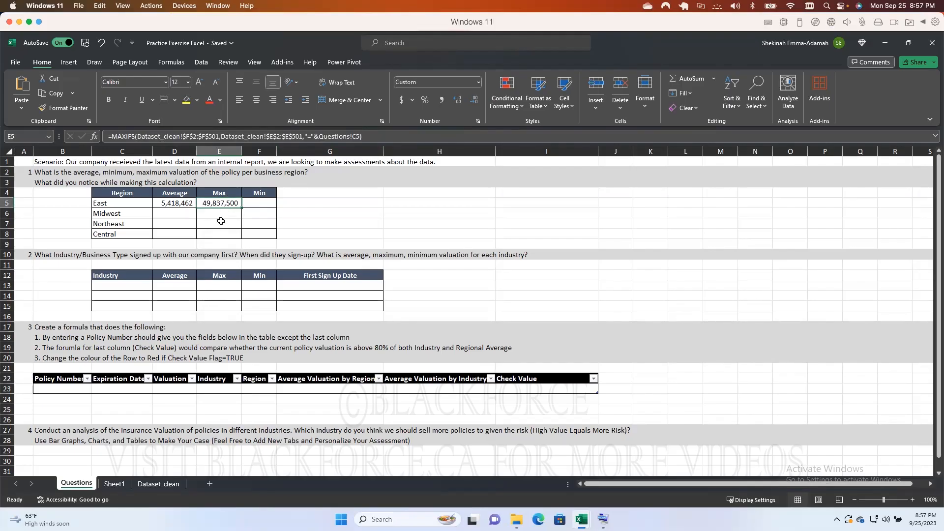
pyautogui.click(221, 222)
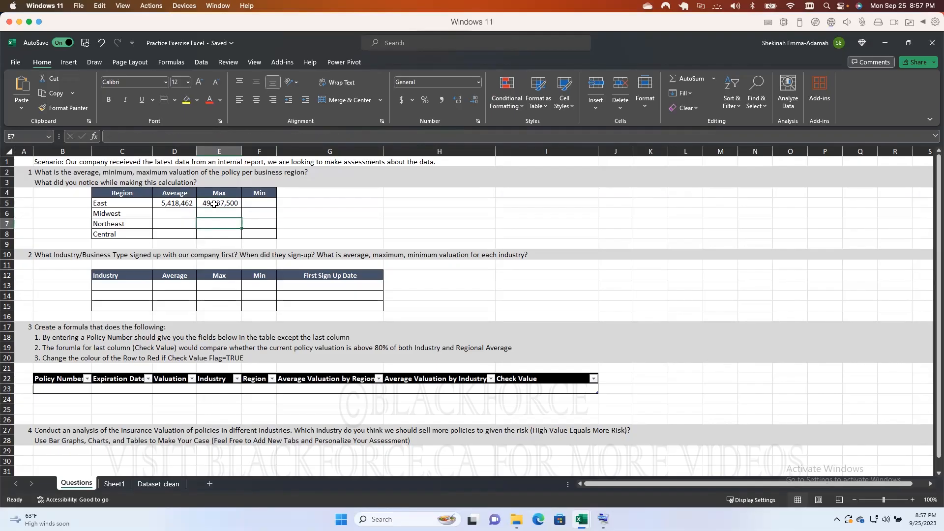
pyautogui.click(214, 204)
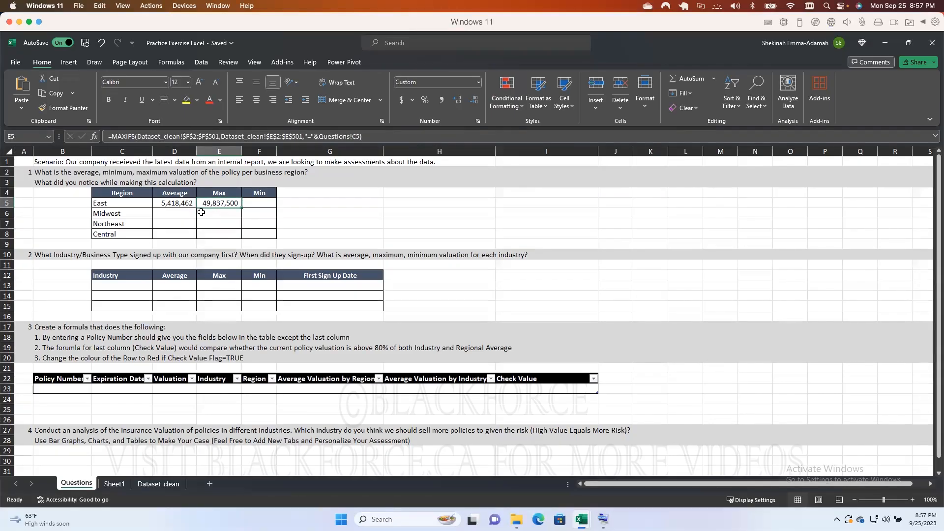
pyautogui.hscroll(1, 204, 209)
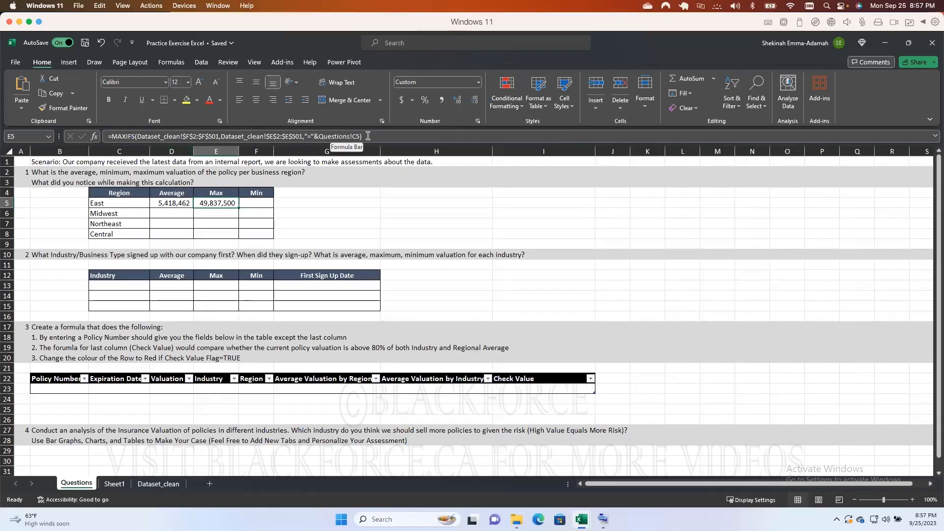
pyautogui.click(172, 204)
pyautogui.click(231, 203)
pyautogui.click(217, 212)
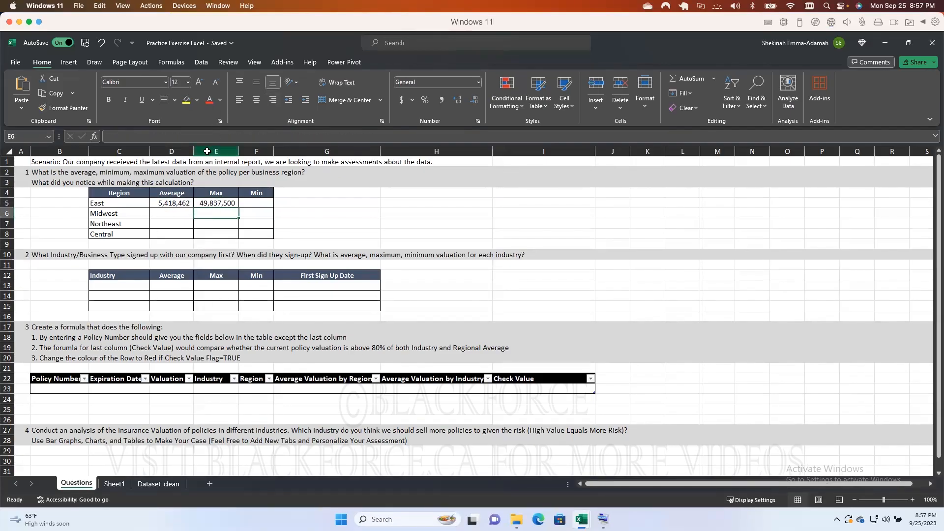
pyautogui.click(203, 202)
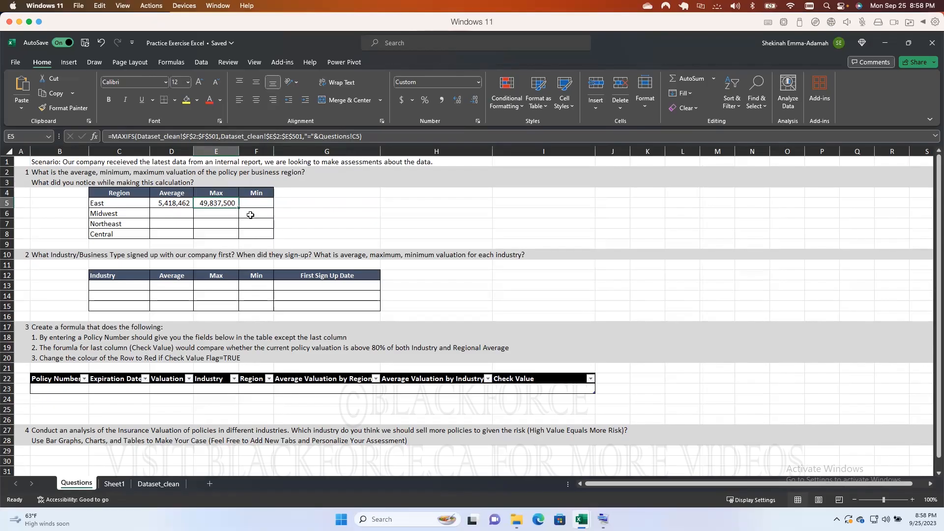
pyautogui.click(251, 217)
pyautogui.click(254, 204)
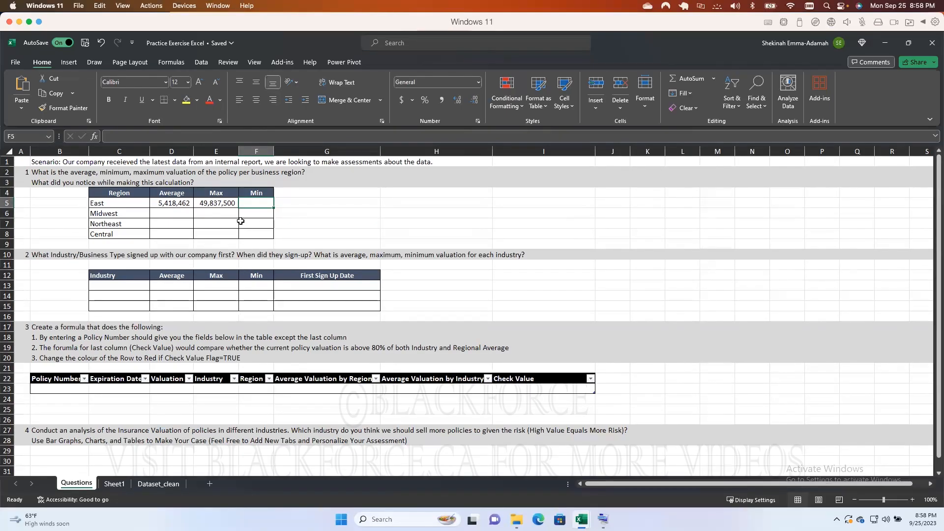
pyautogui.click(218, 202)
pyautogui.click(174, 205)
pyautogui.click(215, 204)
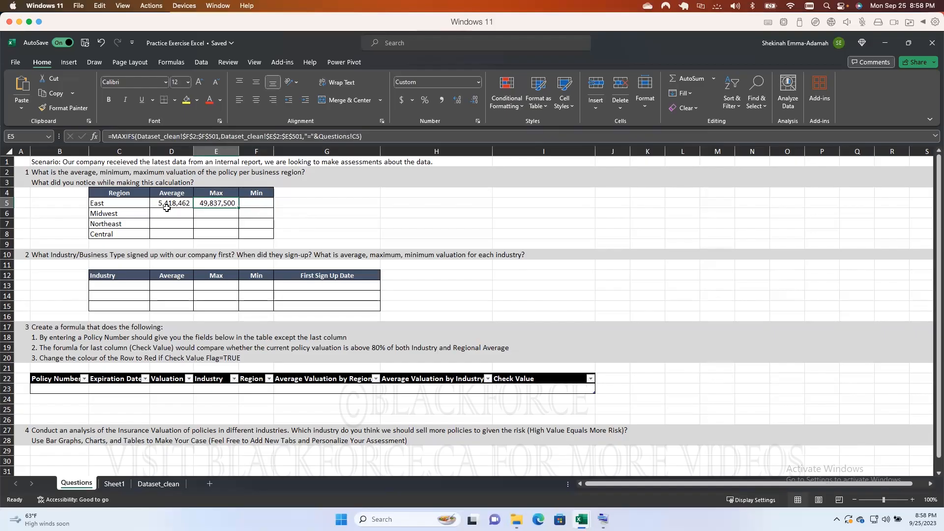
pyautogui.click(257, 203)
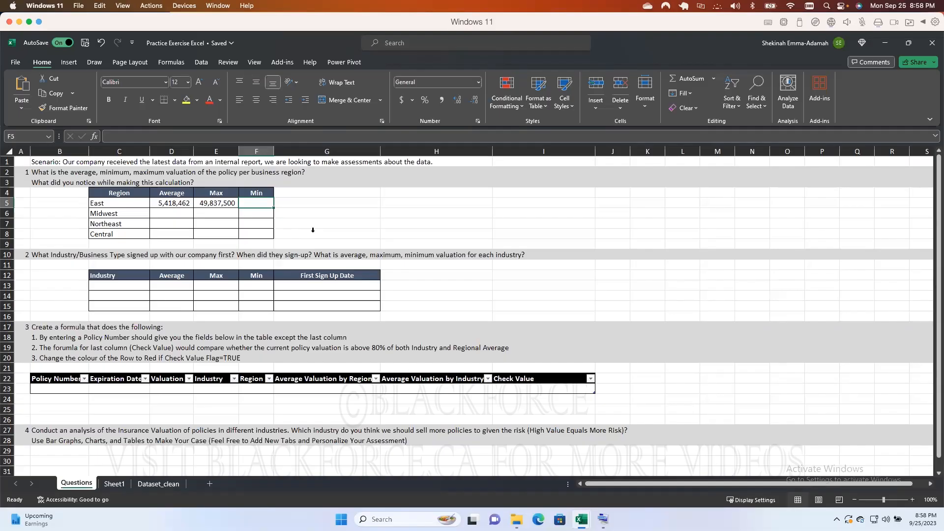
# Review the criteria range in the E5 MAXIFS formula and look over the Dataset_clean data and the Sheet1 region list.
pyautogui.click(227, 202)
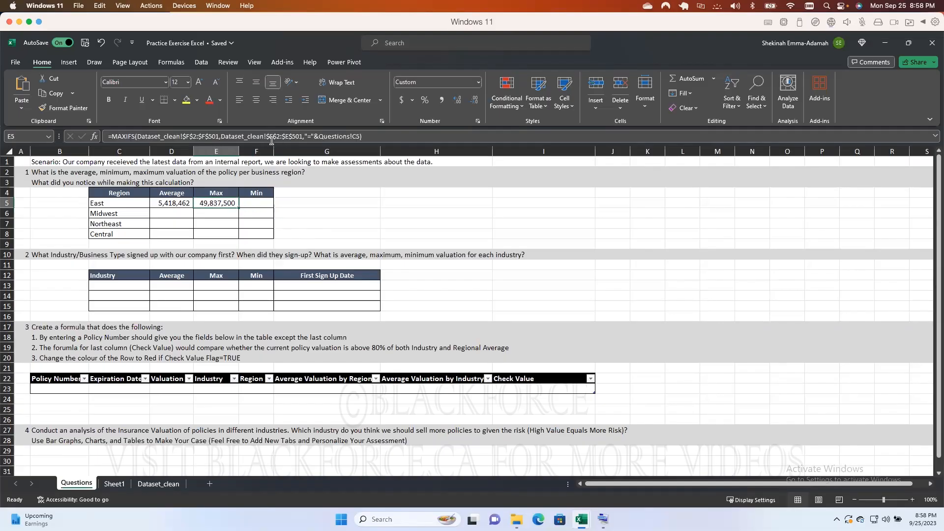
pyautogui.click(229, 138)
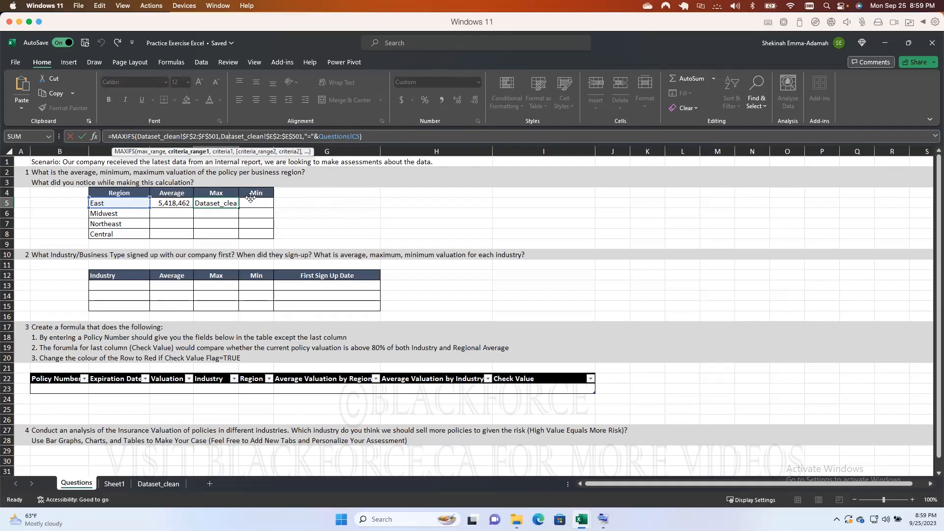
pyautogui.hotkey('ctrl', 'Return')
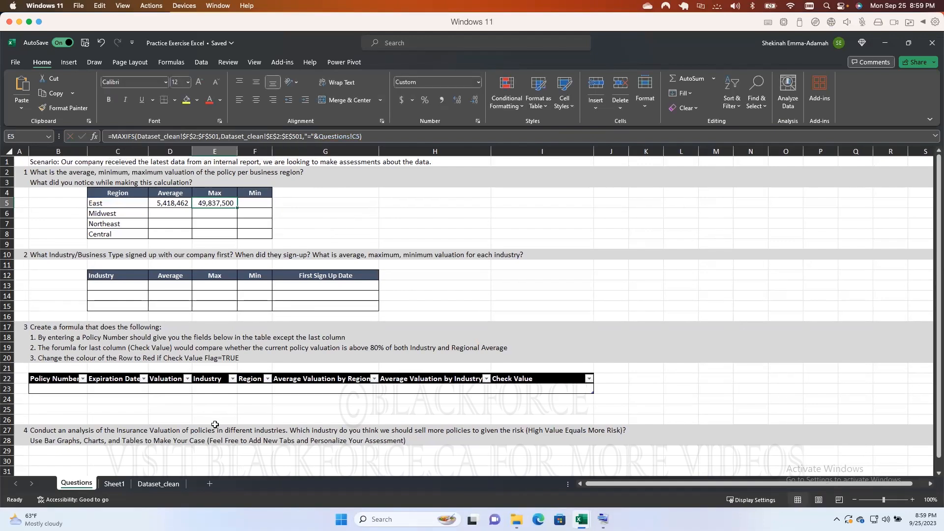
pyautogui.click(150, 484)
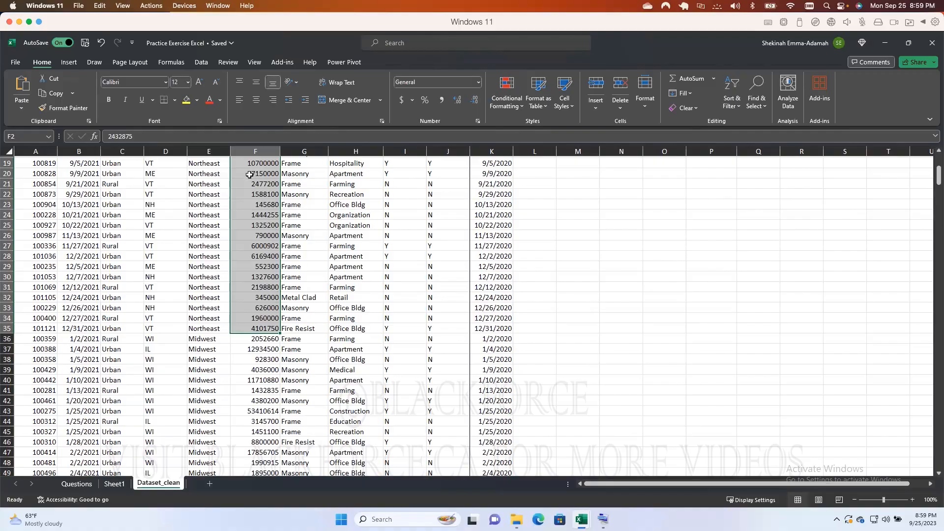
pyautogui.click(114, 484)
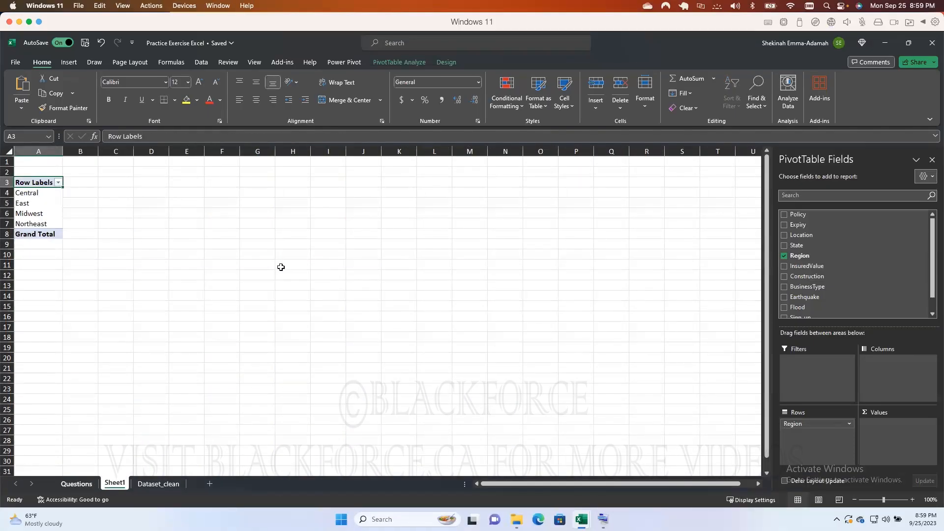
pyautogui.hotkey('ctrl', 'pageup')
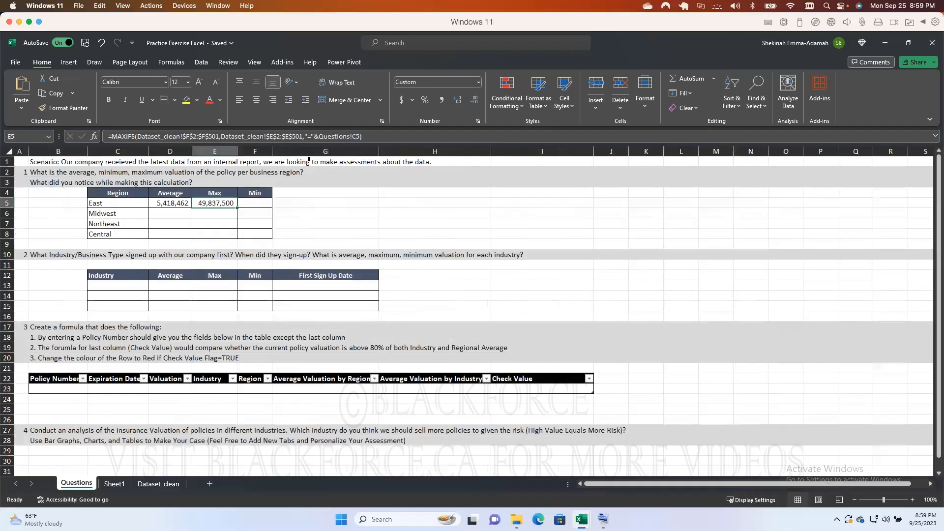
# Replace the "="&Questions!C5 criterion in the E5 MAXIFS formula with 0.
pyautogui.click(178, 133)
pyautogui.moveTo(305, 136); pyautogui.dragTo(363, 136)
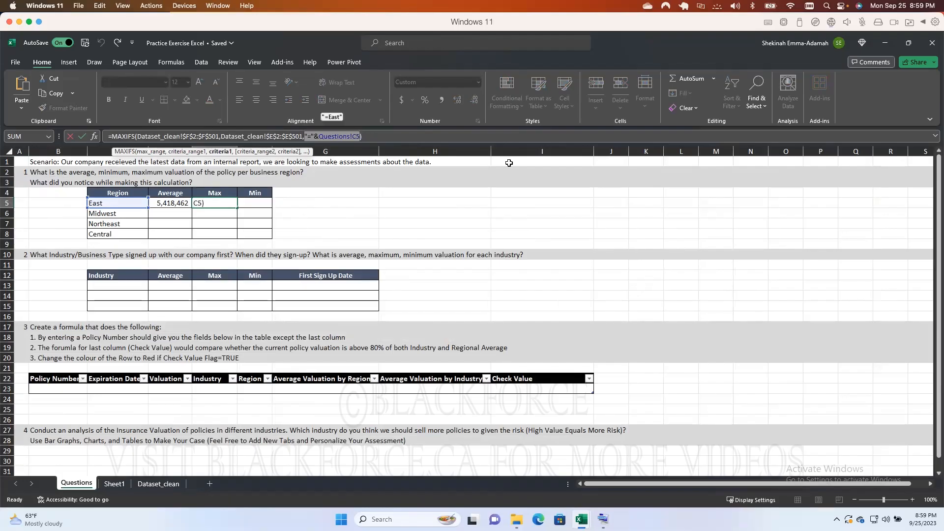
pyautogui.write('0')
pyautogui.press('Return')
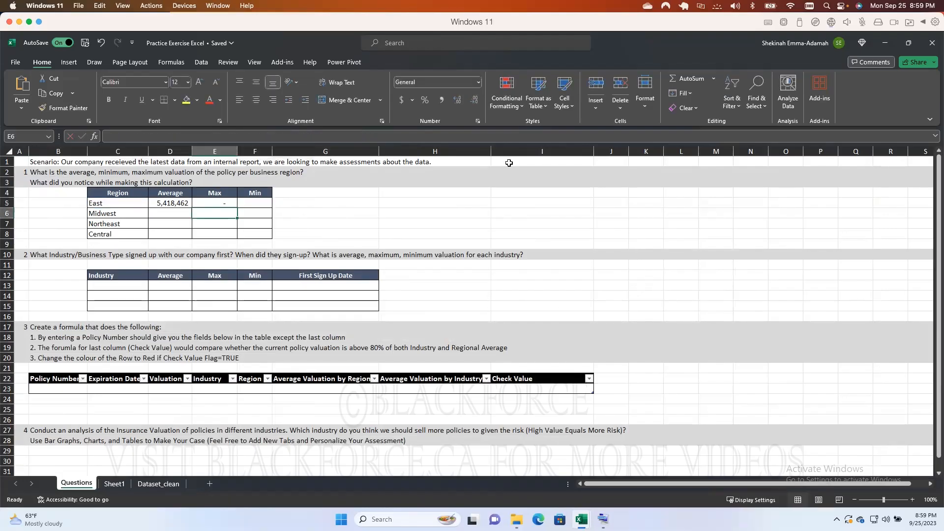
# Examine the 0 criterion in the E5 MAXIFS formula and check it against the valuation data on the Dataset_clean sheet.
pyautogui.click(224, 203)
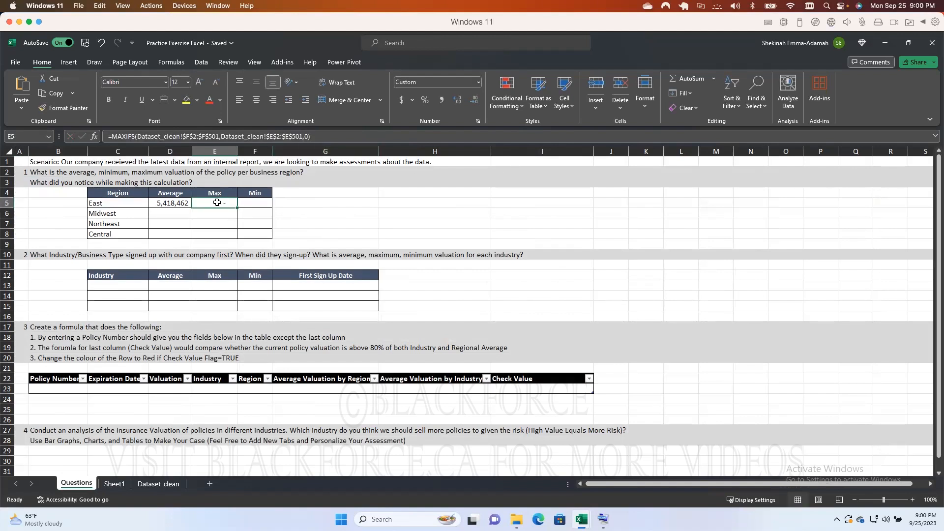
pyautogui.click(304, 136)
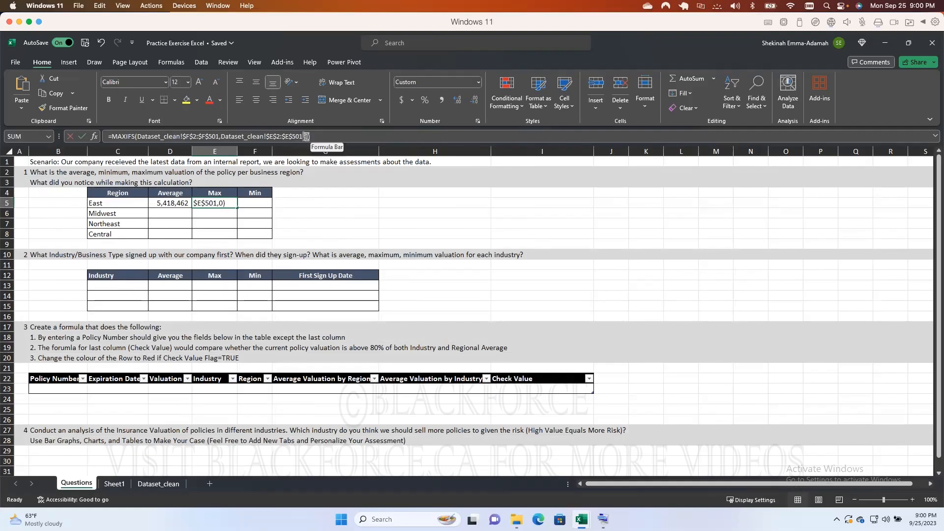
pyautogui.click(307, 137)
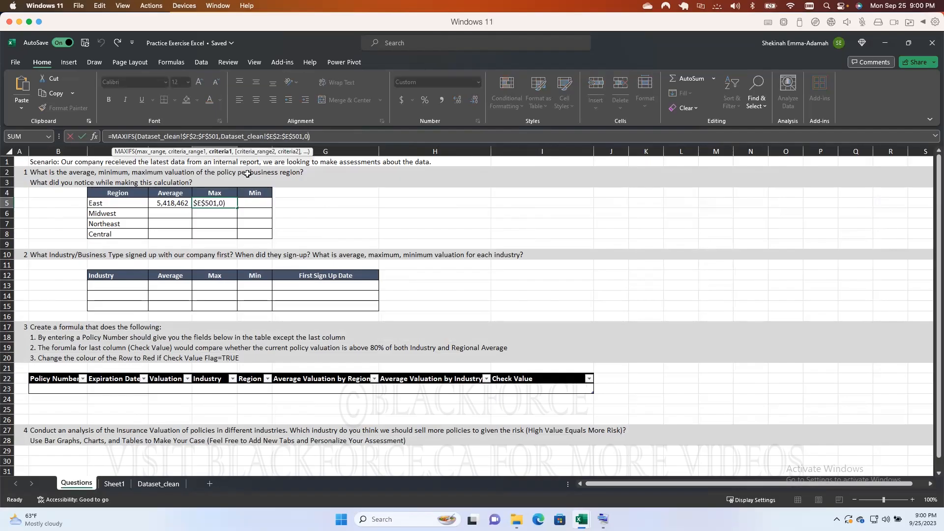
pyautogui.hotkey('ctrl', 'Return')
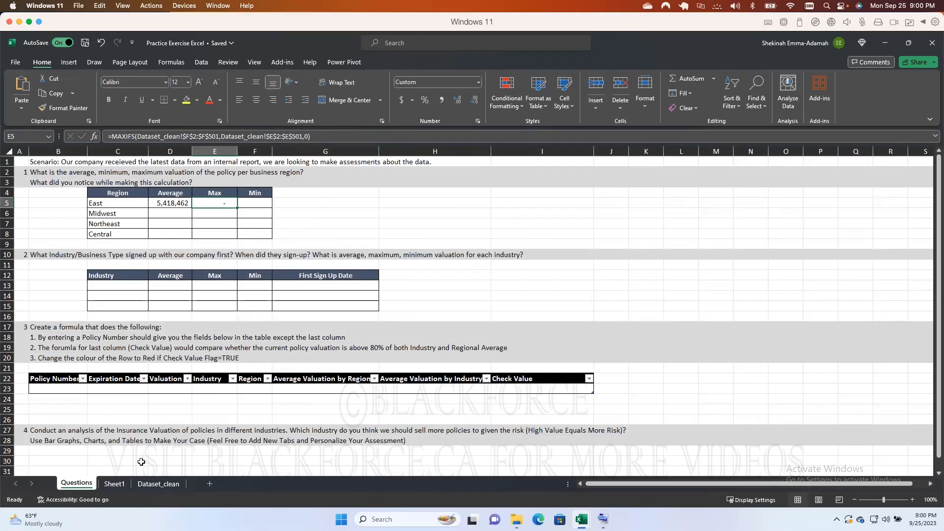
pyautogui.click(153, 485)
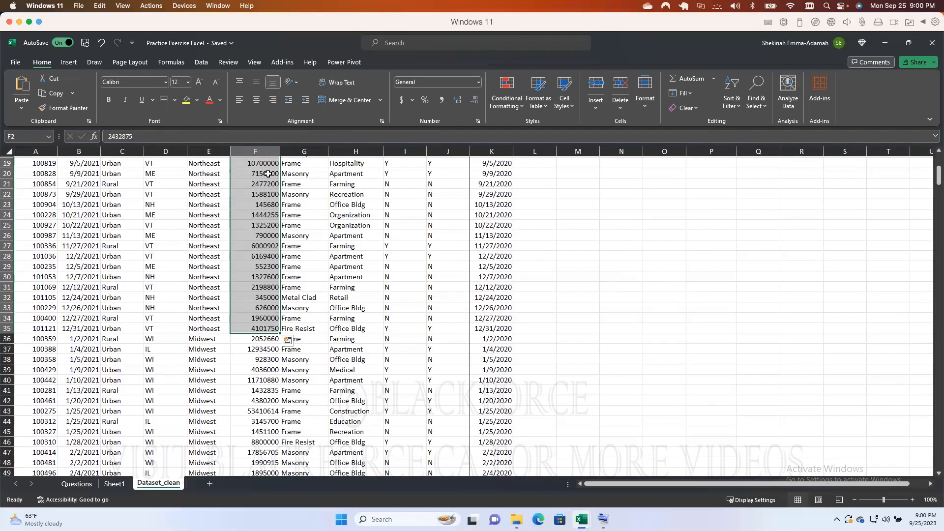
pyautogui.scroll(1, 256, 187)
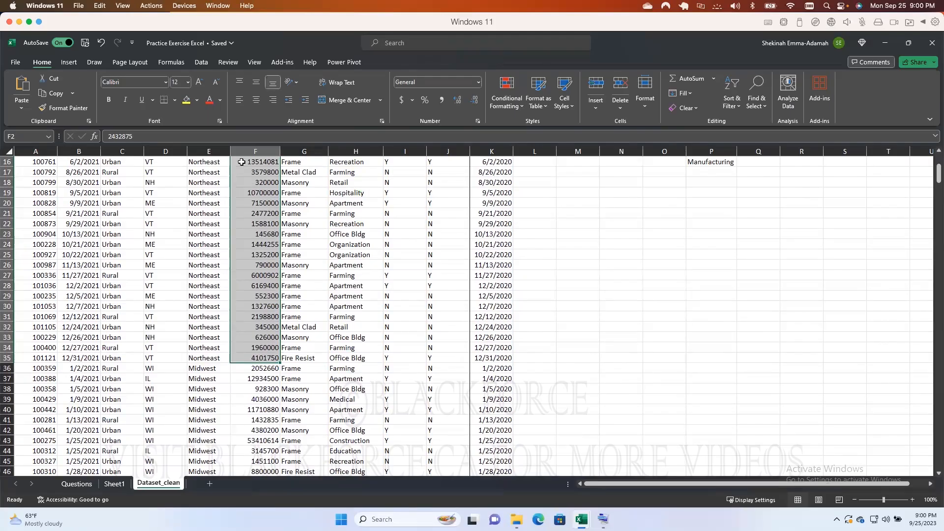
pyautogui.click(81, 489)
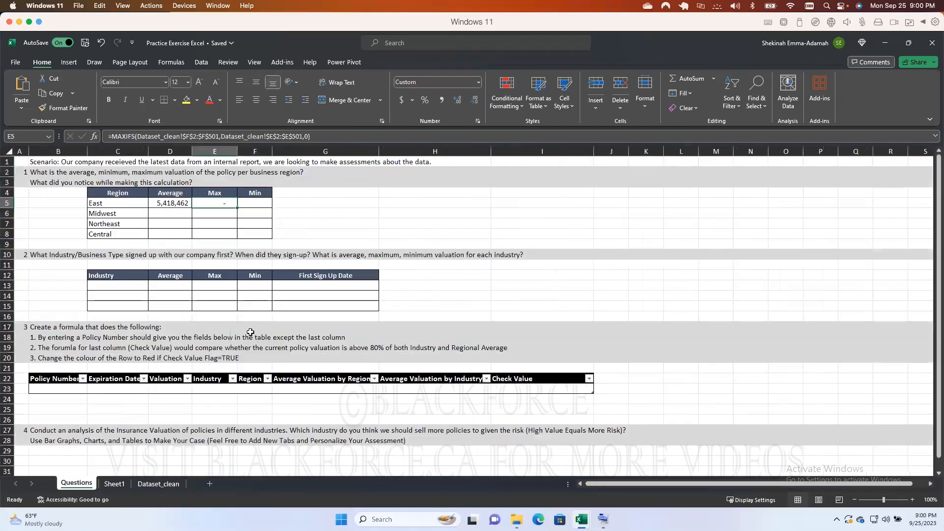
# Restore the "="&Questions!C5 criterion in the E5 MAXIFS formula for the East region.
pyautogui.click(77, 294)
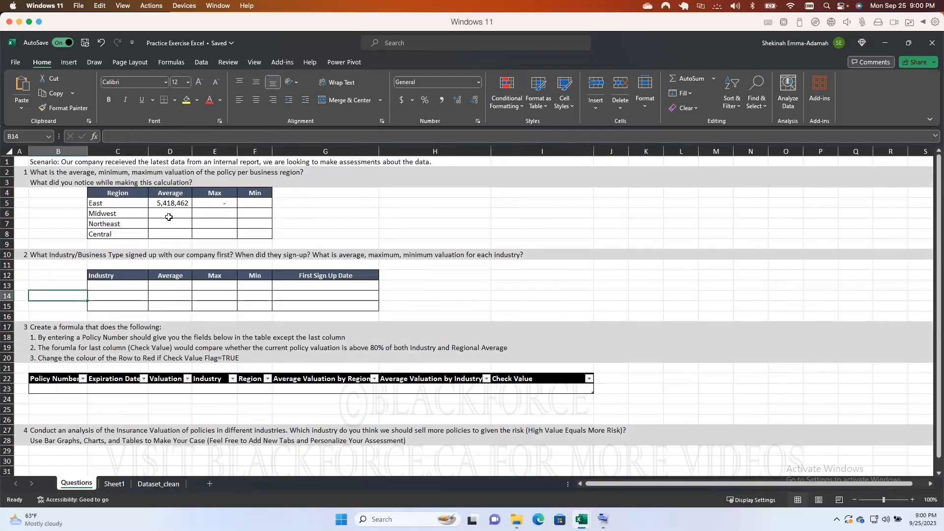
pyautogui.click(209, 203)
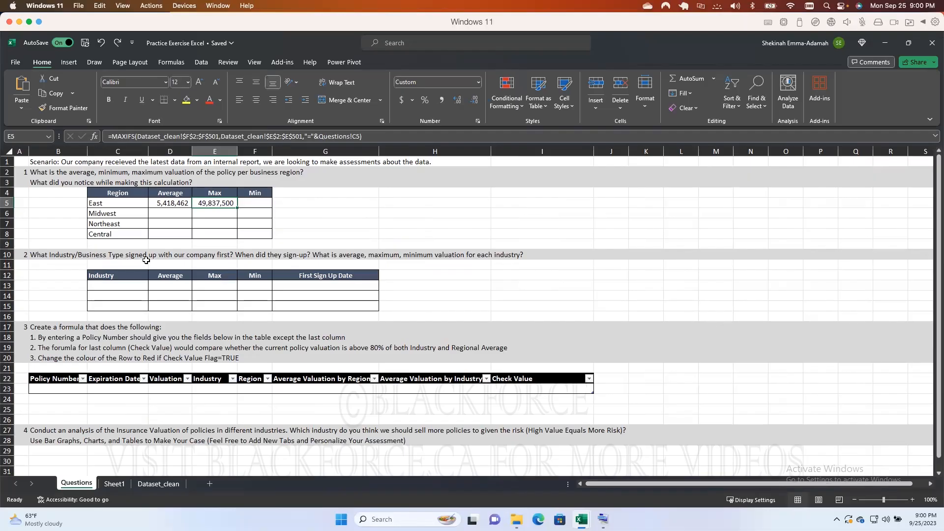
pyautogui.hscroll(1, 150, 257)
pyautogui.hscroll(-1, 127, 257)
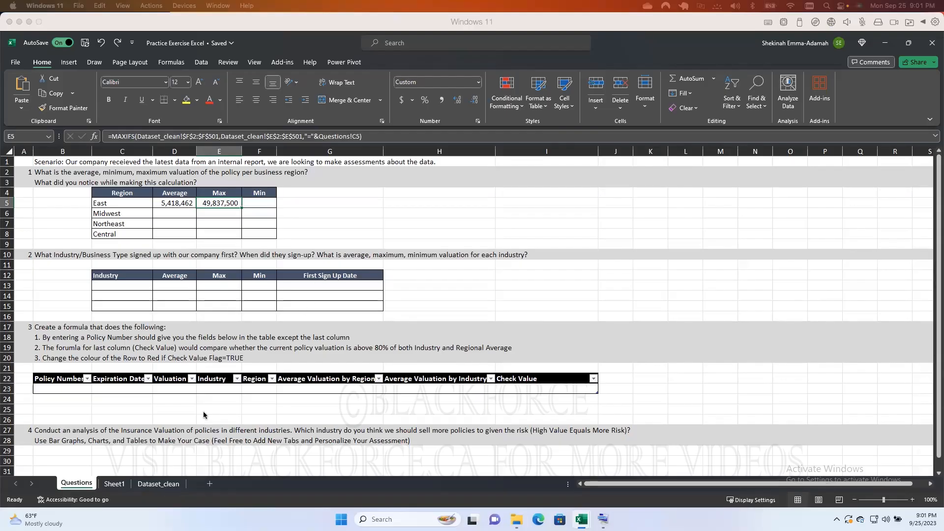
# Examine the BusinessType column of the Dataset_clean sheet as the source of the industry names.
pyautogui.click(155, 484)
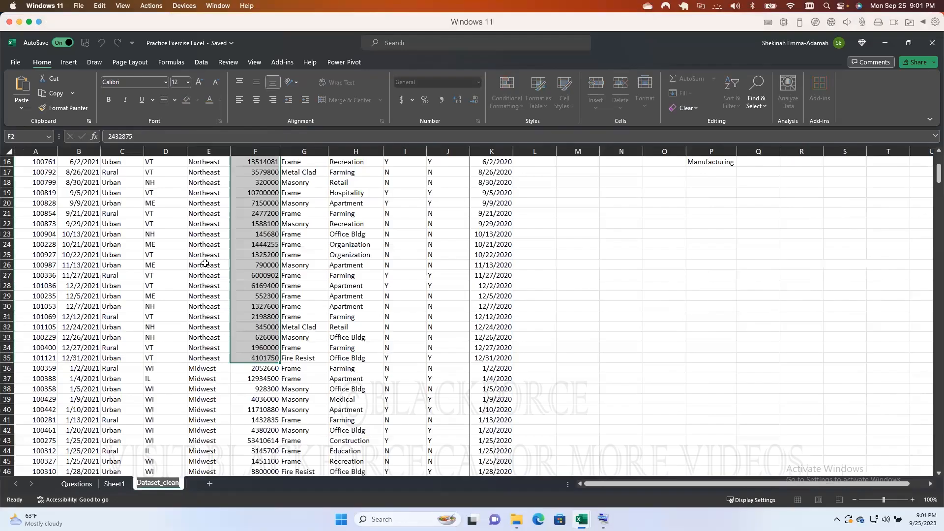
pyautogui.click(116, 225)
pyautogui.scroll(5, 118, 201)
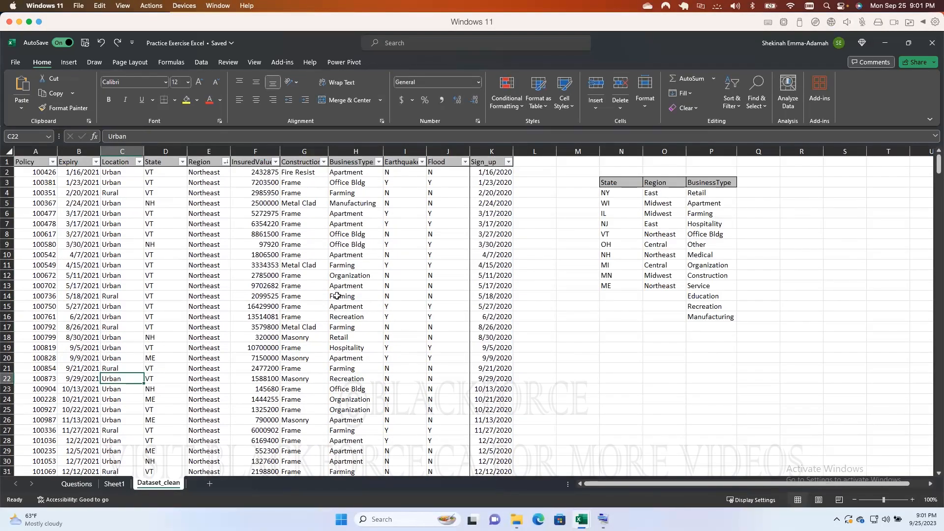
pyautogui.click(352, 152)
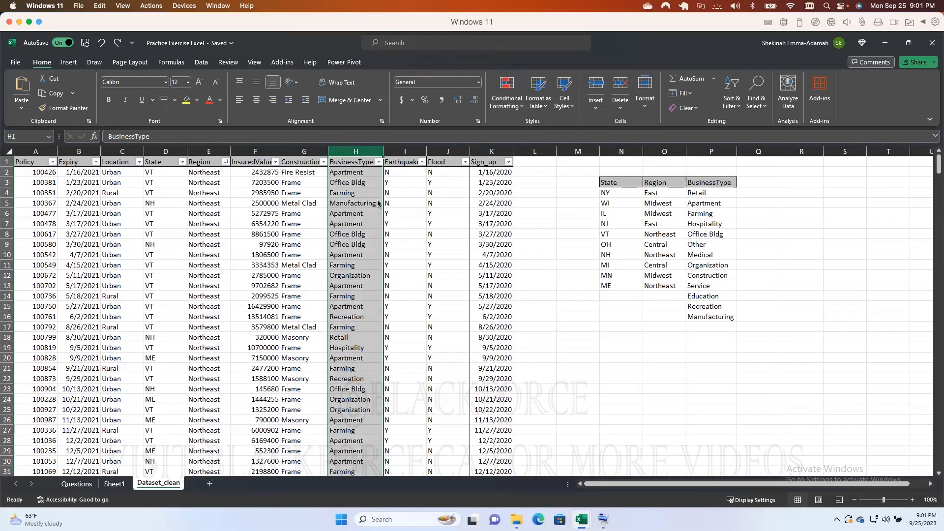
# Create a PivotTable on a new worksheet from the full Dataset_clean range A1:K501.
pyautogui.moveTo(31, 162); pyautogui.dragTo(494, 442)
pyautogui.scroll(6, 331, 292)
pyautogui.scroll(20, 331, 292)
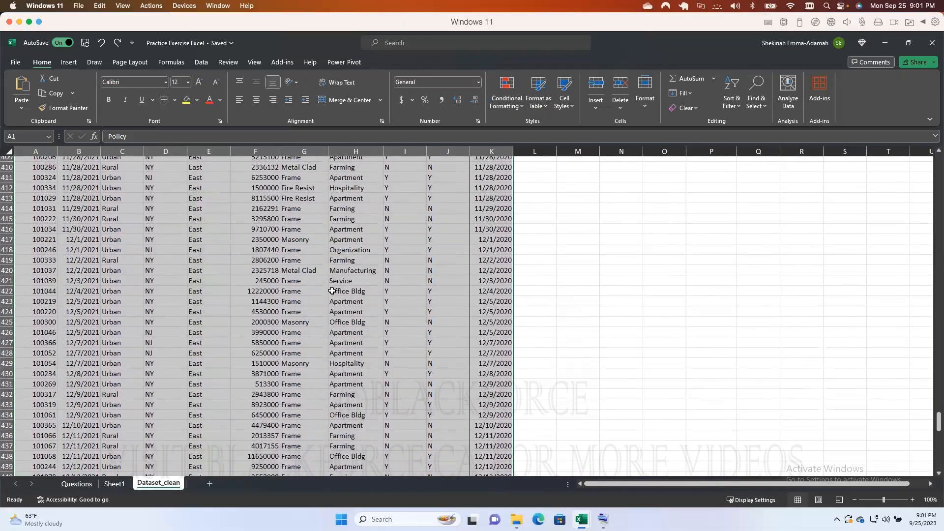
pyautogui.scroll(20, 331, 292)
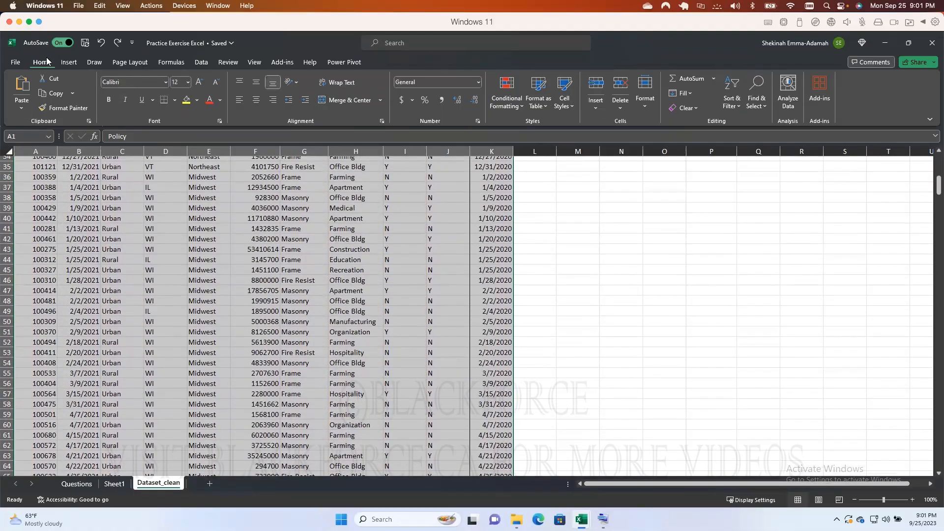
pyautogui.click(69, 62)
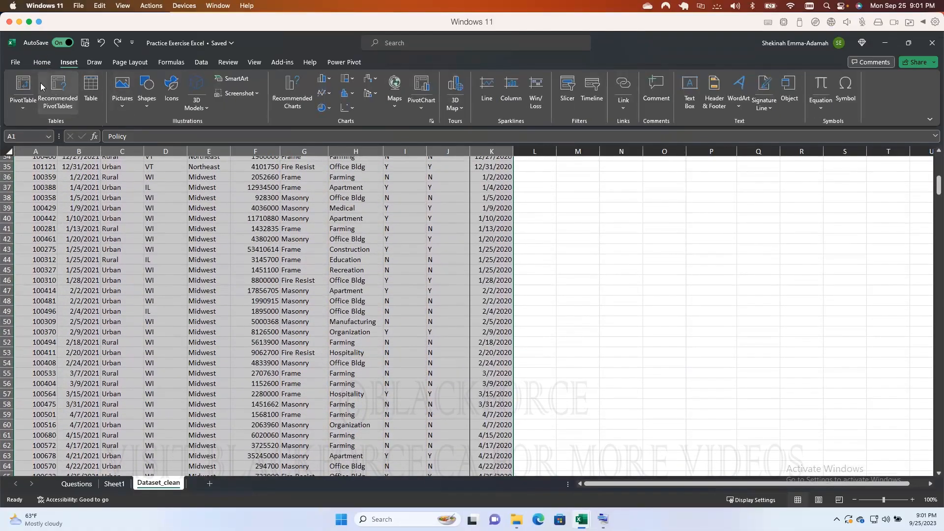
pyautogui.click(23, 86)
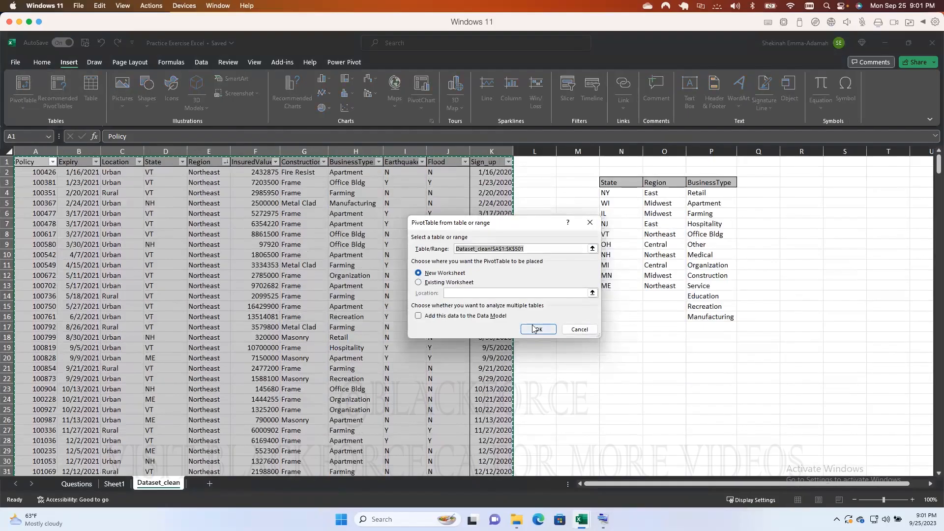
pyautogui.click(537, 330)
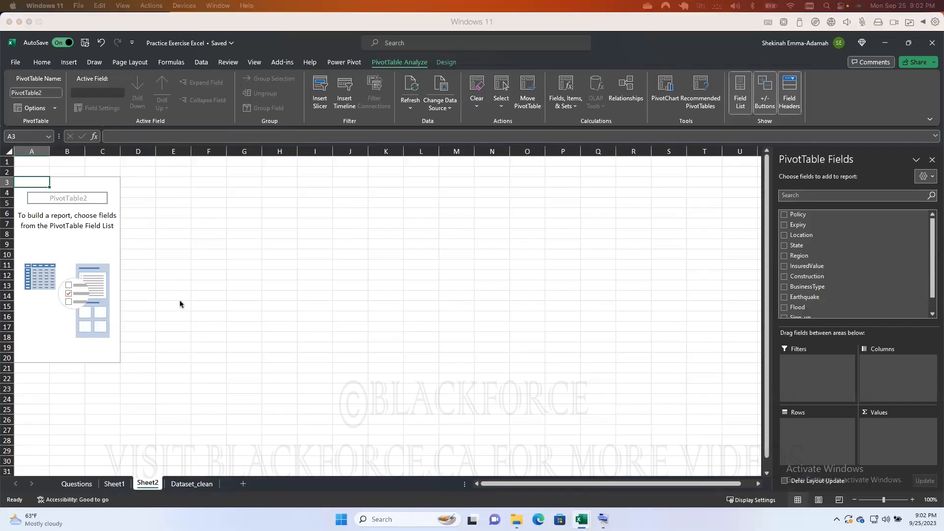
pyautogui.click(27, 181)
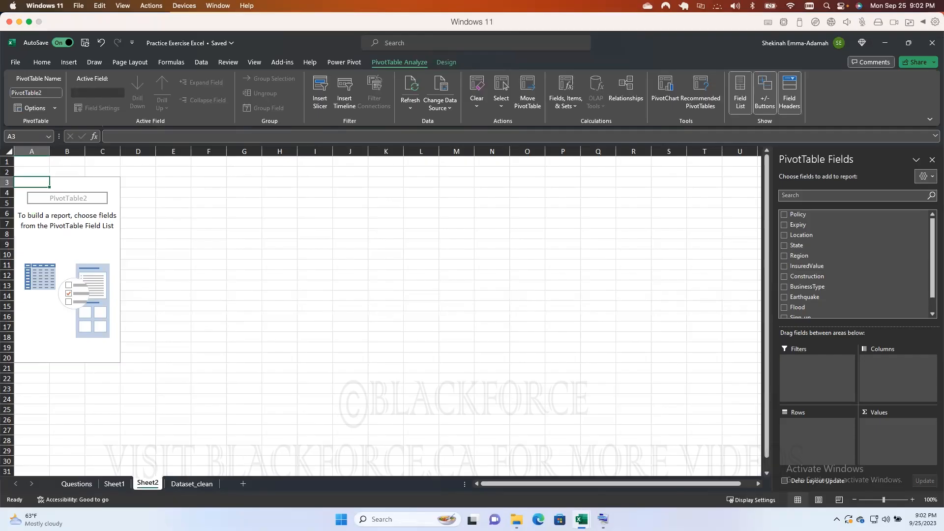
# Return to the Questions sheet by way of Sheet1 and review the argument order of the D5 AVERAGEIF formula against the E5 MAXIFS formula.
pyautogui.click(114, 484)
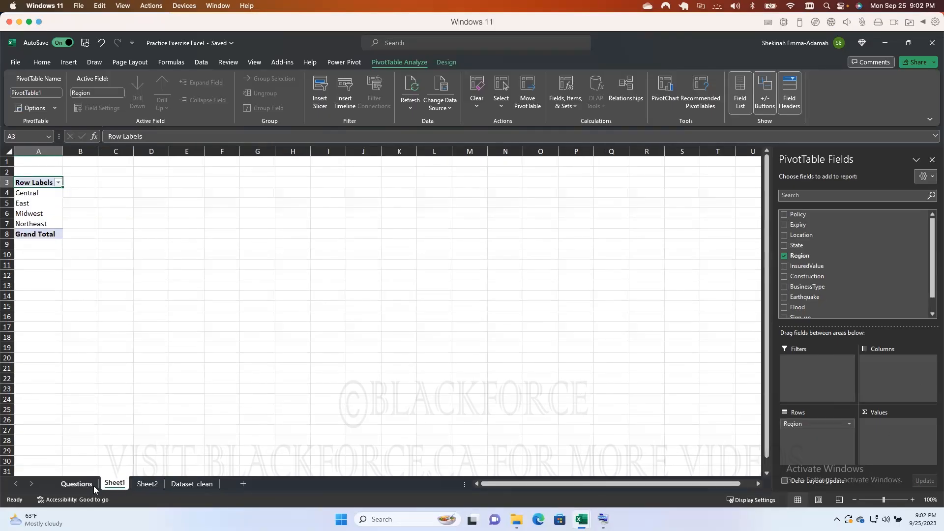
pyautogui.click(75, 484)
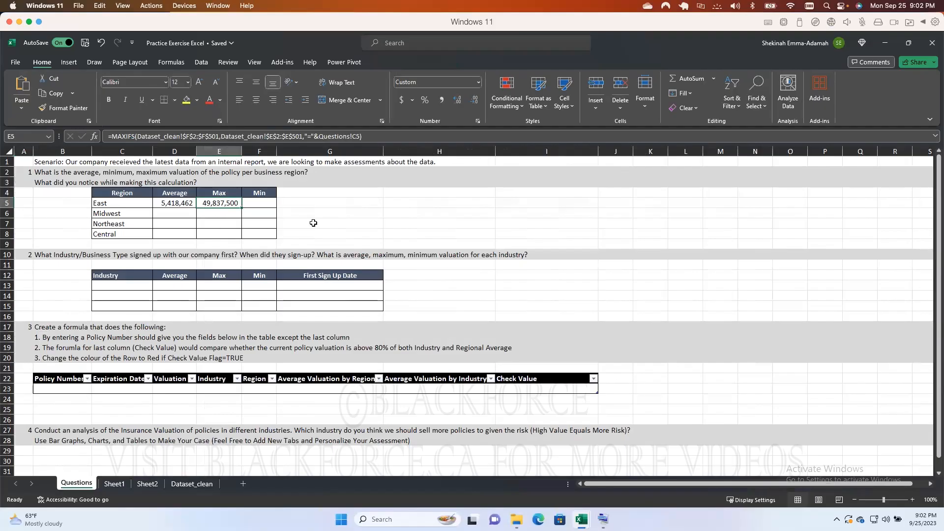
pyautogui.click(222, 204)
pyautogui.click(179, 202)
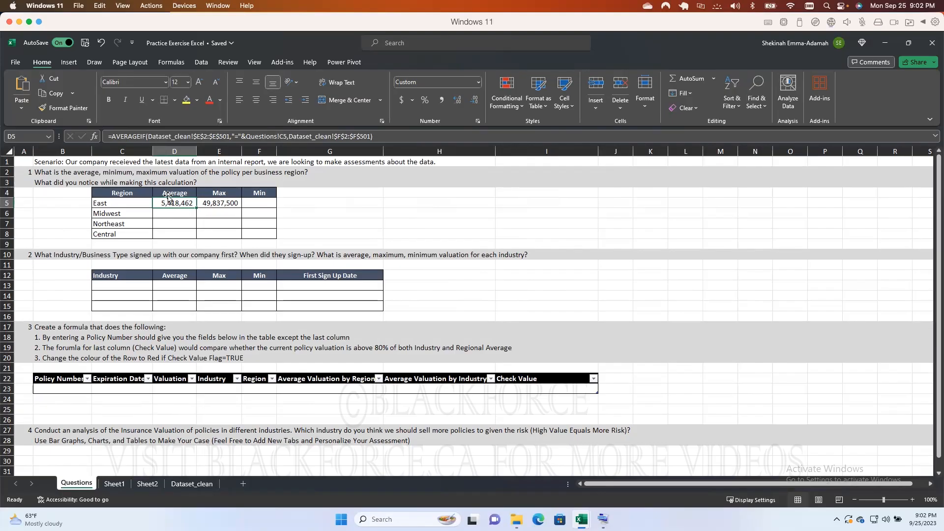
pyautogui.click(218, 202)
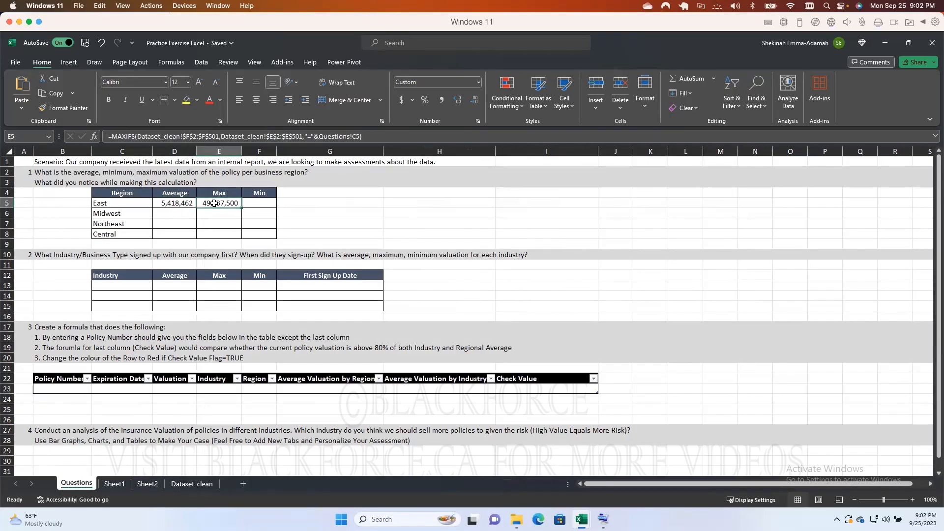
pyautogui.click(182, 203)
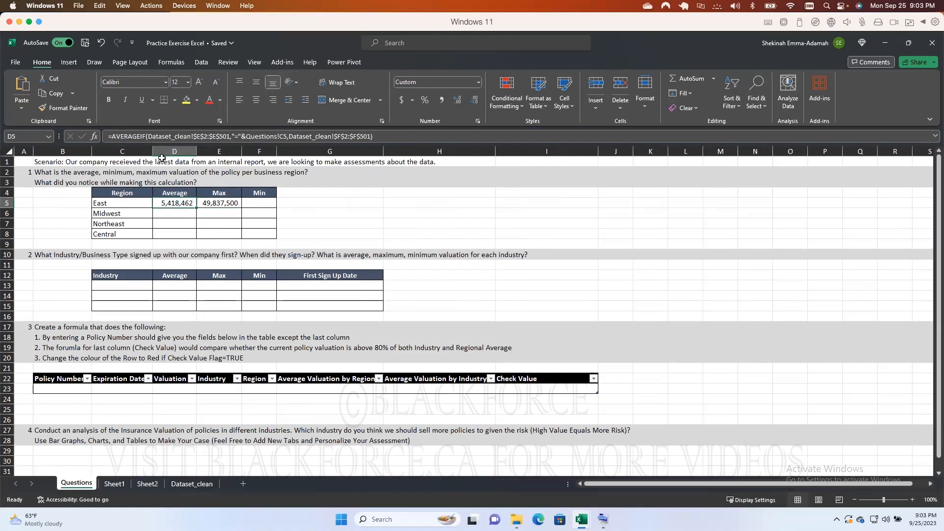
pyautogui.click(167, 136)
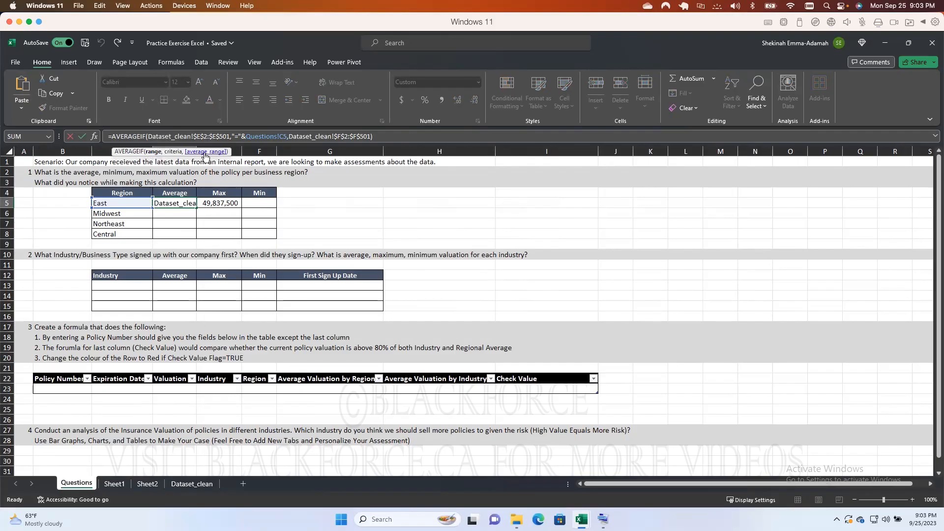
pyautogui.press('Return')
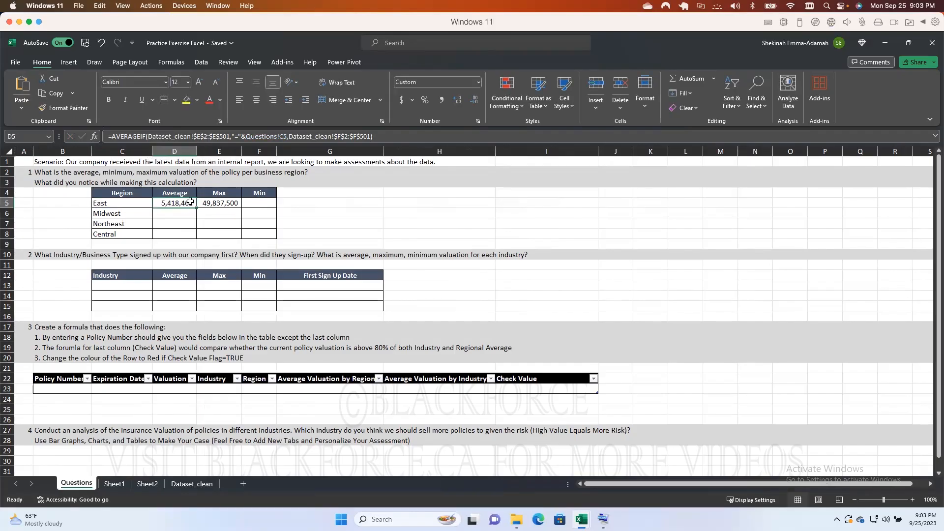
# Review the max range, criteria range and criterion of the E5 MAXIFS formula against the Dataset_clean columns.
pyautogui.click(210, 203)
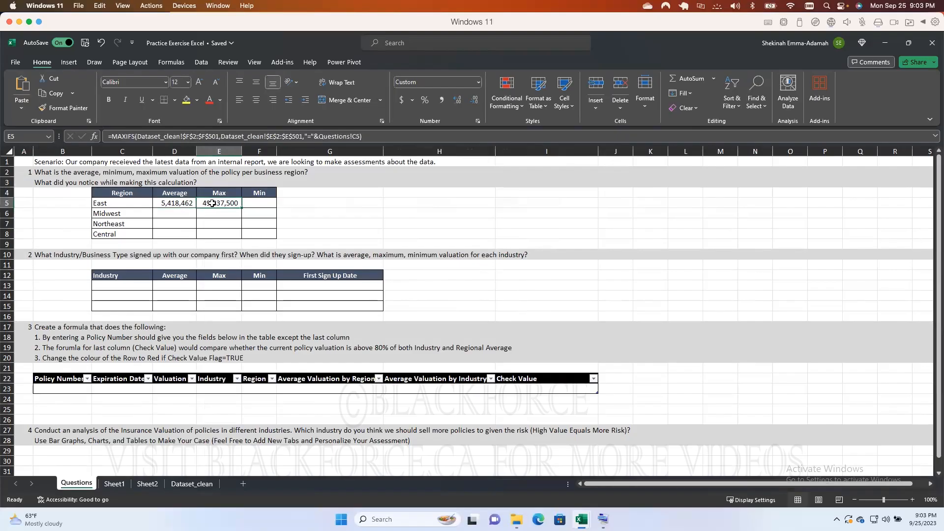
pyautogui.click(179, 137)
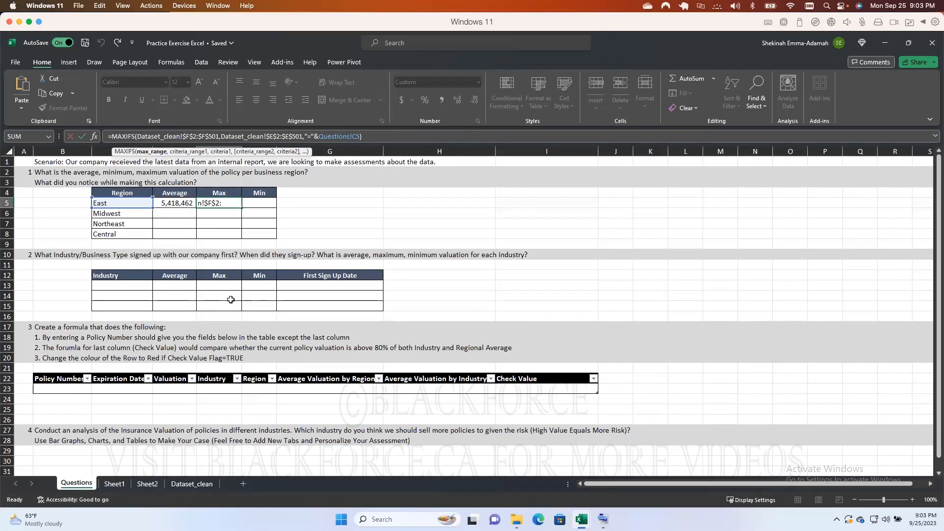
pyautogui.click(191, 484)
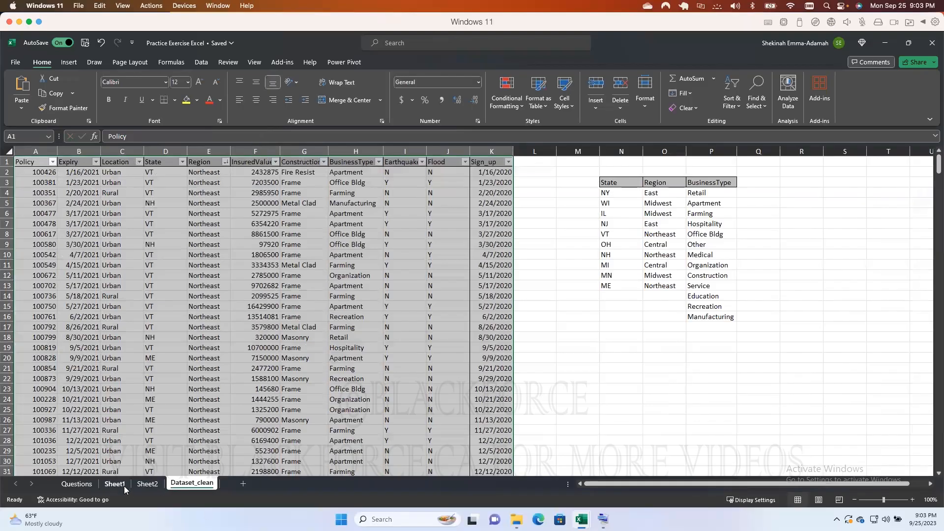
pyautogui.click(82, 485)
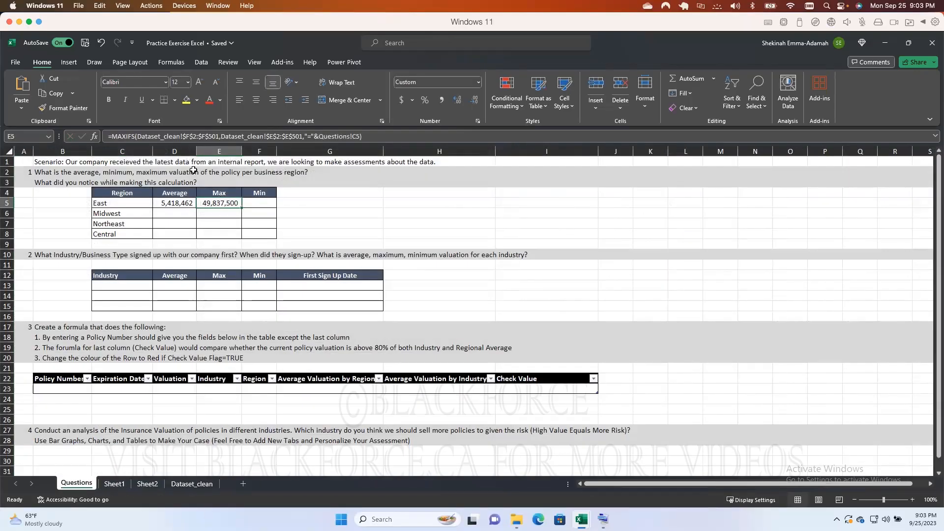
pyautogui.click(192, 137)
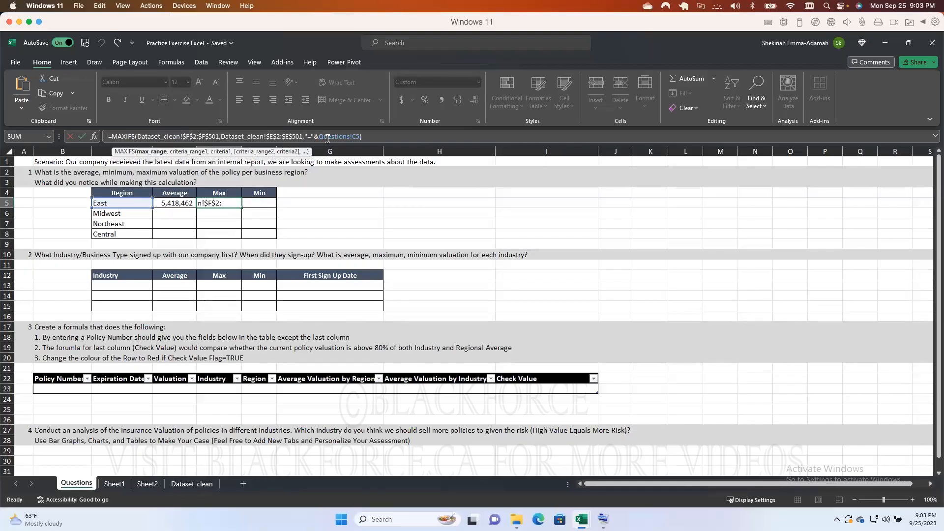
pyautogui.write('&')
pyautogui.hotkey('ctrl', 'Return')
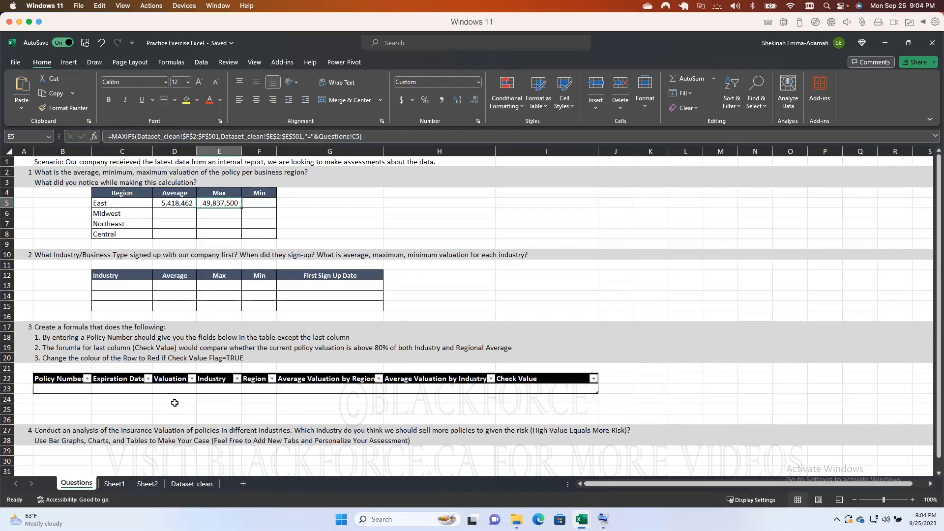
# Insert another PivotTable based on Dataset_clean range A1:K501 on its own new worksheet.
pyautogui.click(189, 483)
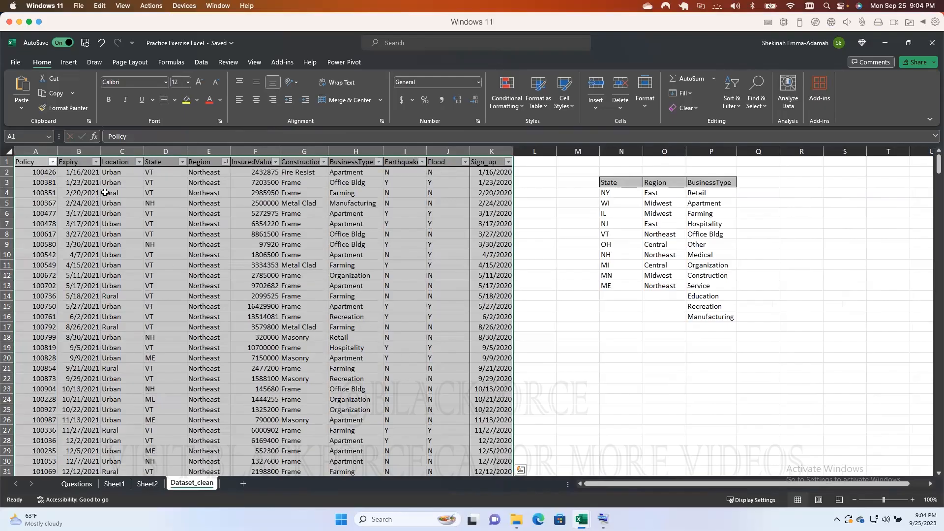
pyautogui.click(69, 63)
pyautogui.click(23, 85)
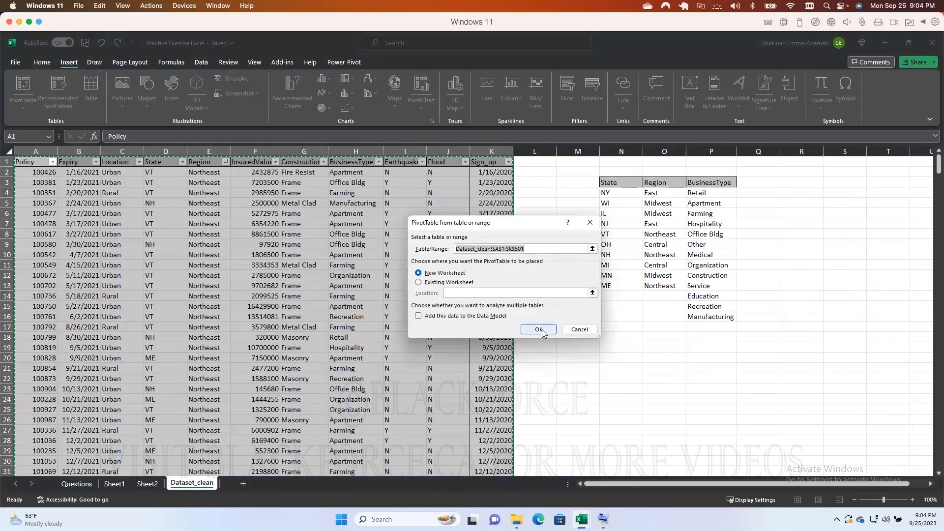
pyautogui.click(539, 330)
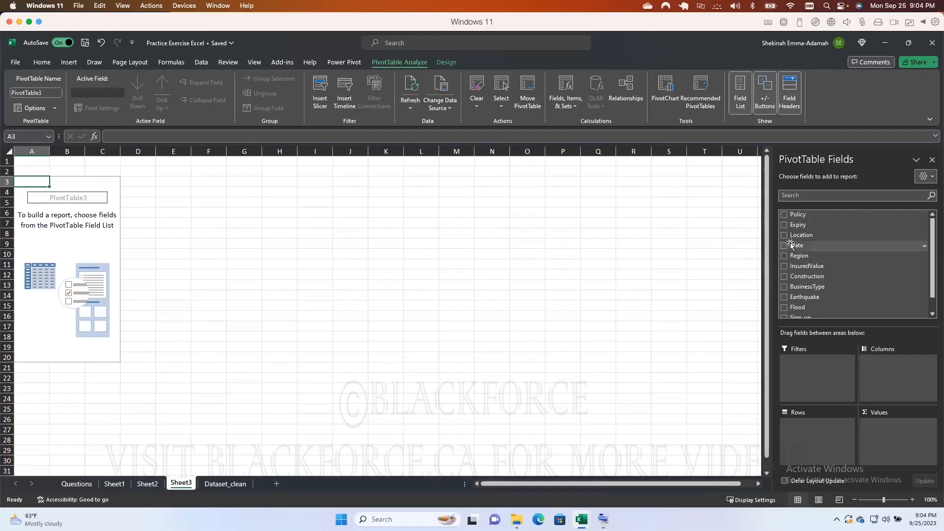
# Lay out the new PivotTable with Region as rows and InsuredValue as values, summarized by Average.
pyautogui.moveTo(798, 260); pyautogui.dragTo(802, 433)
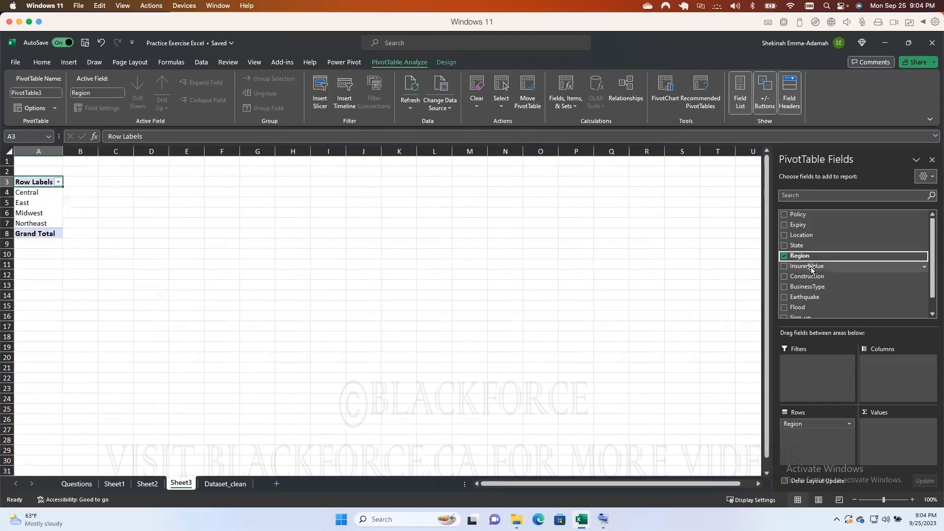
pyautogui.moveTo(812, 267); pyautogui.dragTo(883, 426)
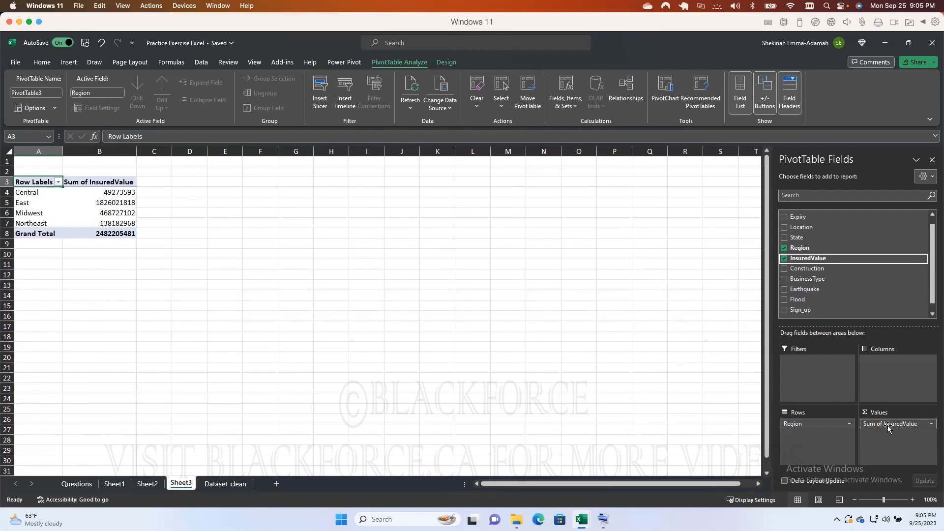
pyautogui.click(930, 424)
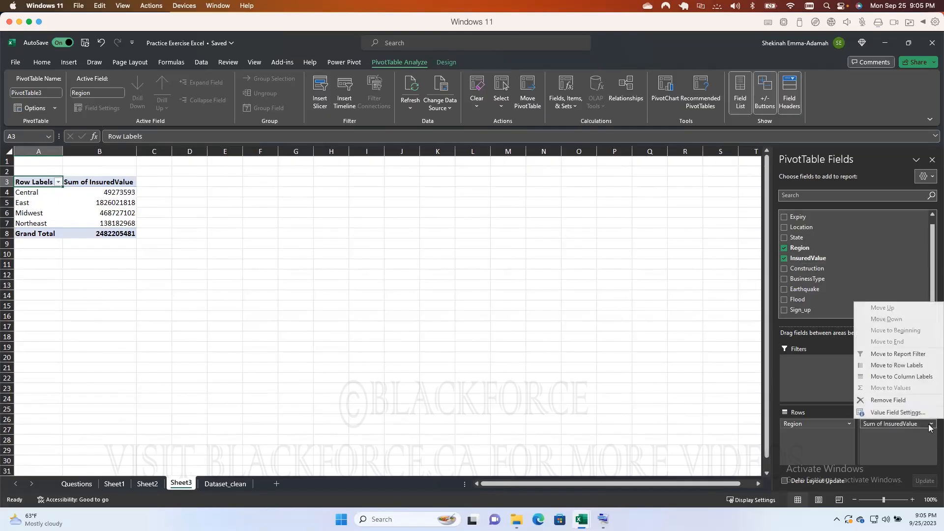
pyautogui.click(906, 413)
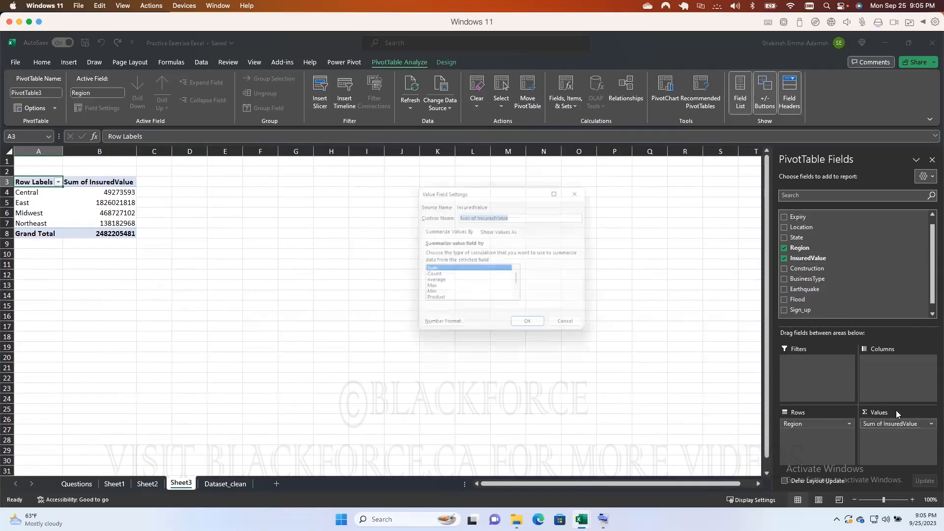
pyautogui.click(433, 283)
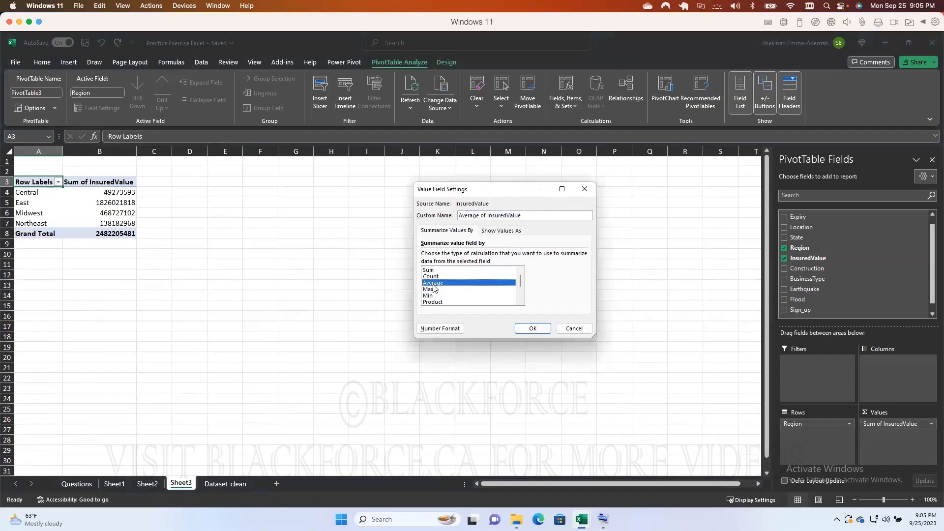
pyautogui.click(537, 328)
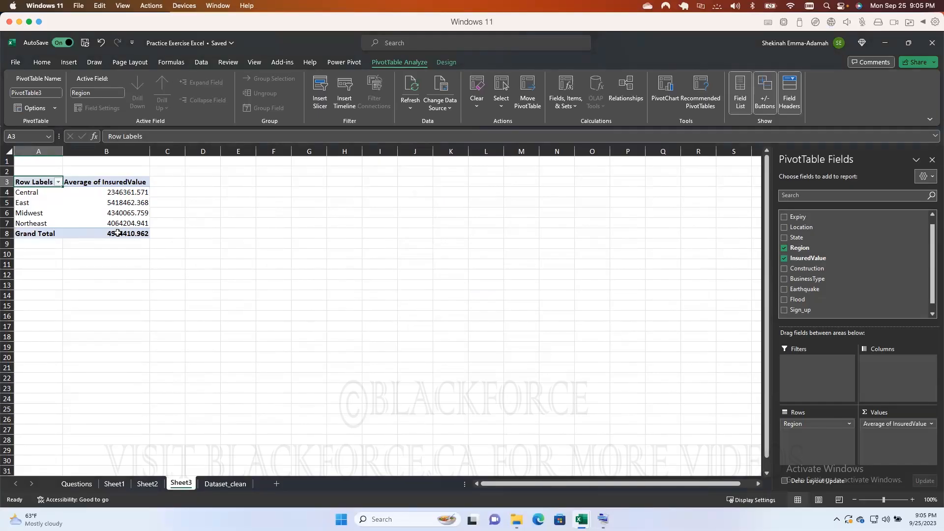
# Format the average insured values in B4:B8, including the grand total, with thousands separators and no decimals.
pyautogui.moveTo(108, 206)
pyautogui.moveTo(114, 192); pyautogui.dragTo(110, 234)
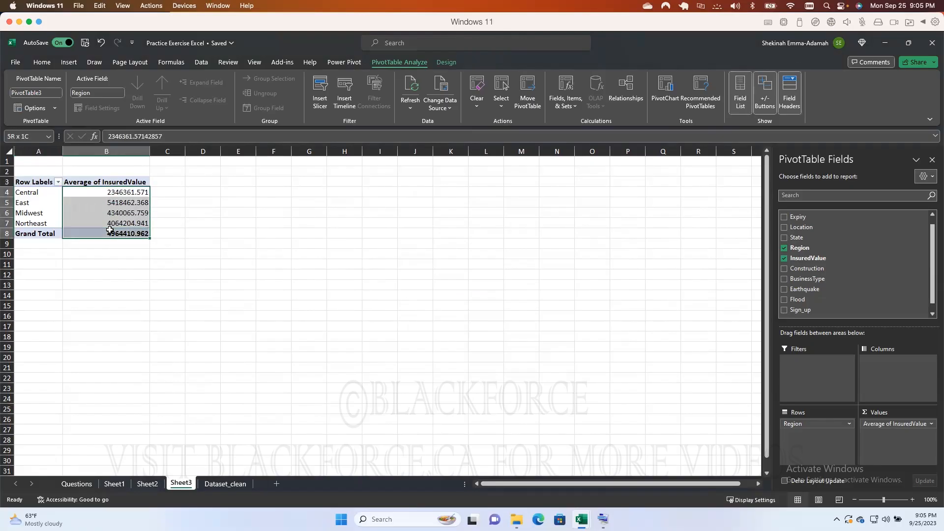
pyautogui.click(42, 62)
pyautogui.click(442, 100)
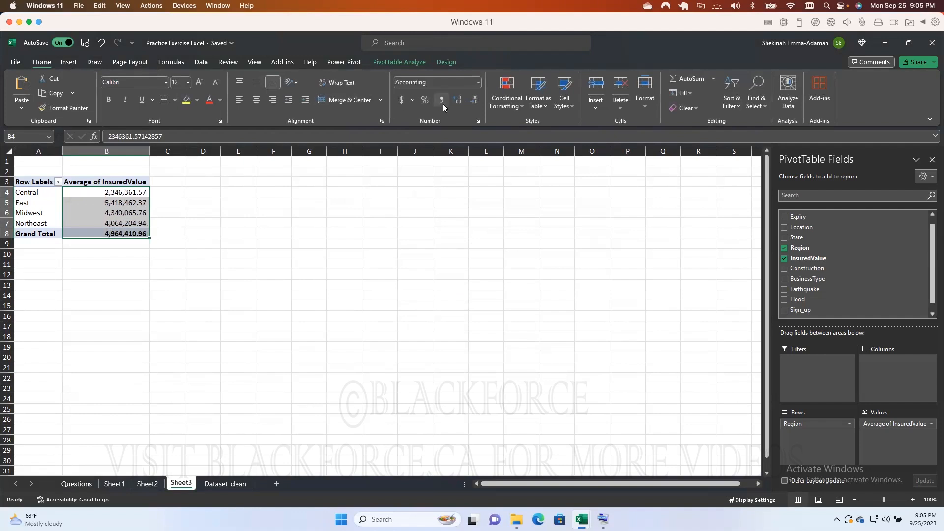
pyautogui.click(475, 100)
pyautogui.click(474, 100)
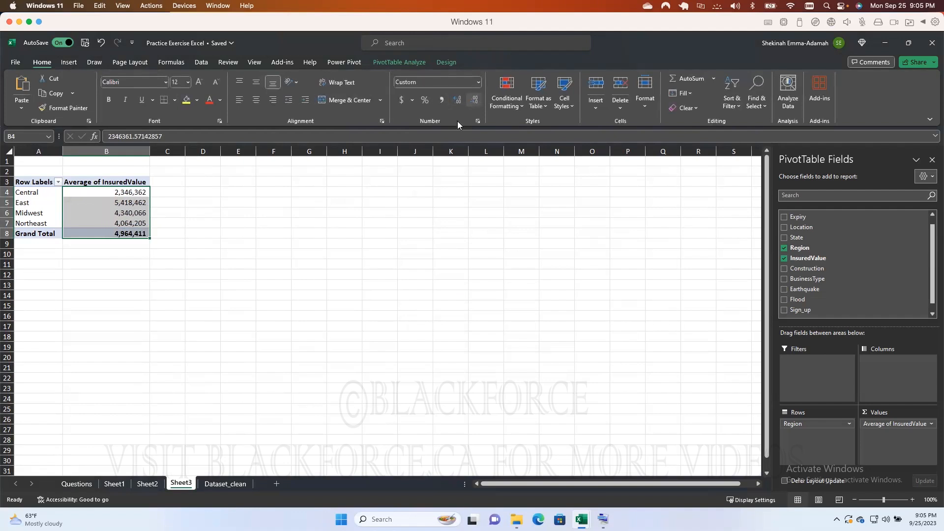
pyautogui.click(180, 231)
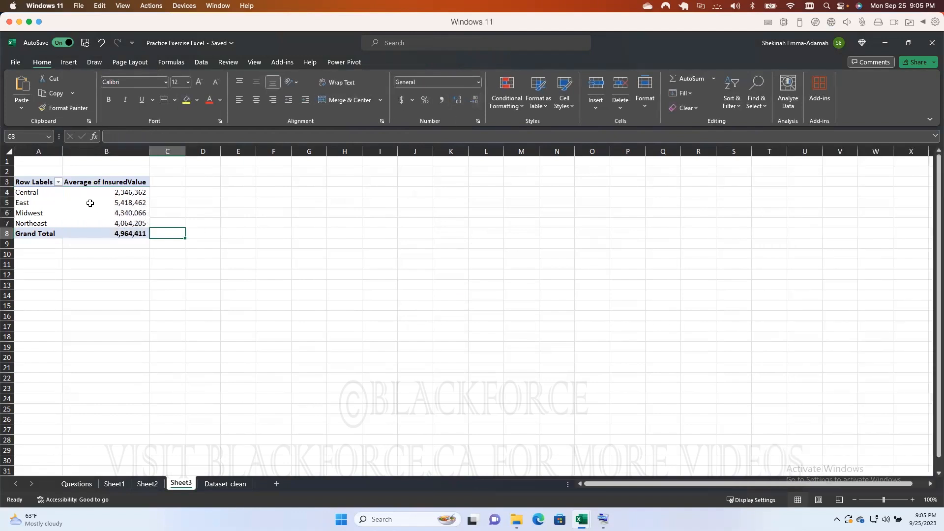
# Add InsuredValue to the PivotTable values a second time and choose Max as its summary calculation.
pyautogui.click(121, 205)
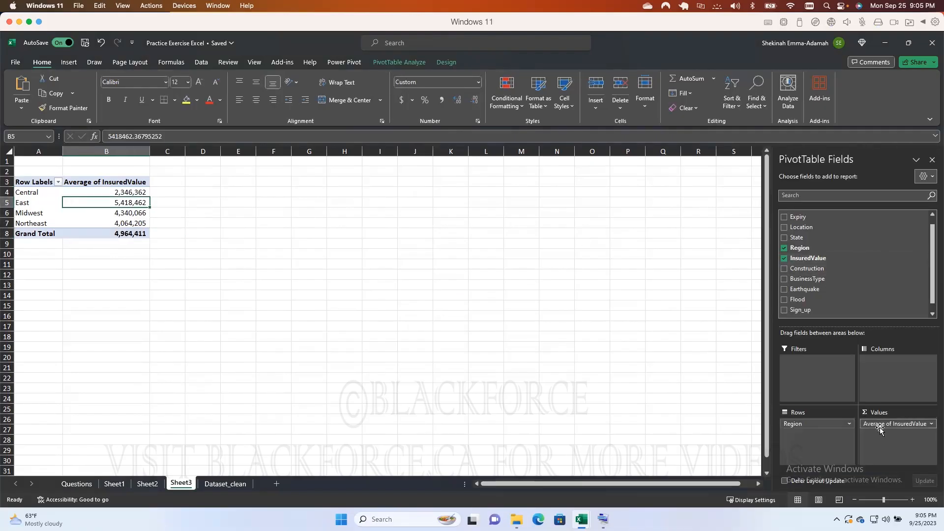
pyautogui.moveTo(816, 258); pyautogui.dragTo(880, 433)
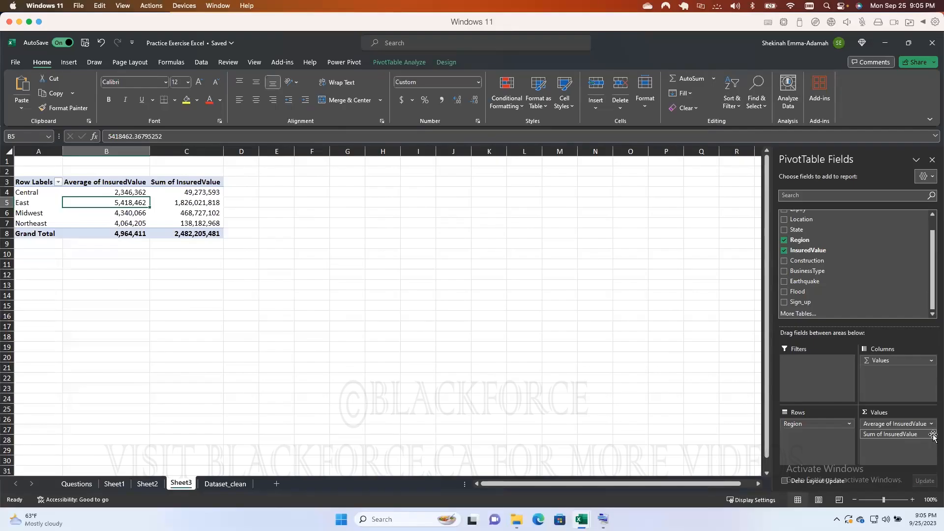
pyautogui.click(930, 435)
pyautogui.click(898, 423)
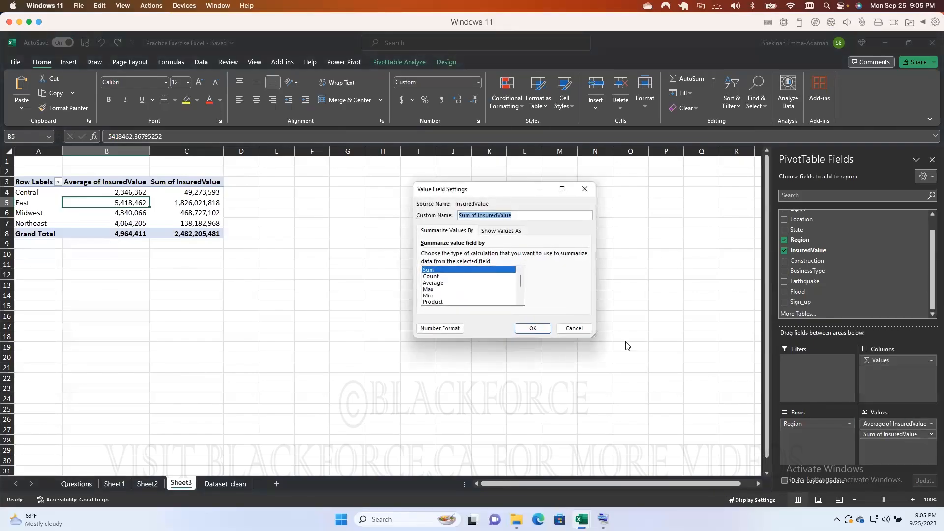
pyautogui.click(428, 289)
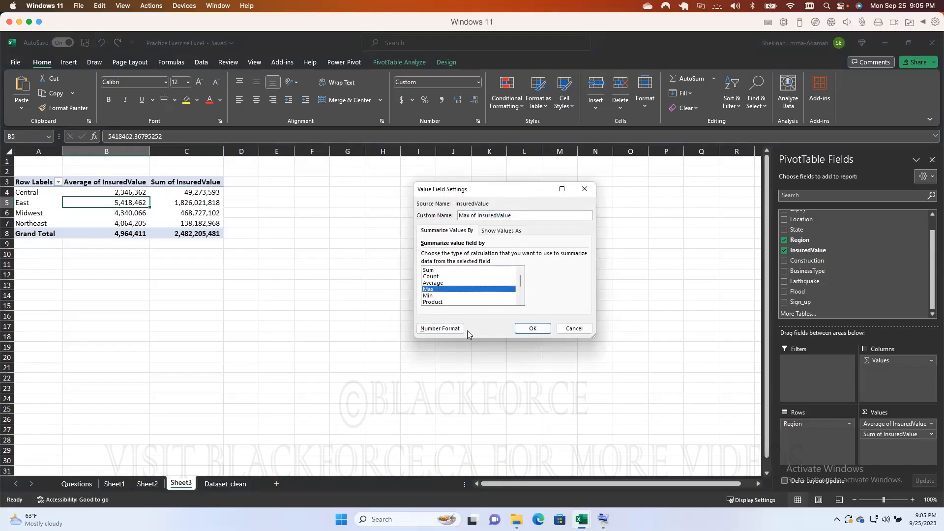
# Give the Max of InsuredValue field a Number format with 0 decimal places and apply its field settings.
pyautogui.click(450, 331)
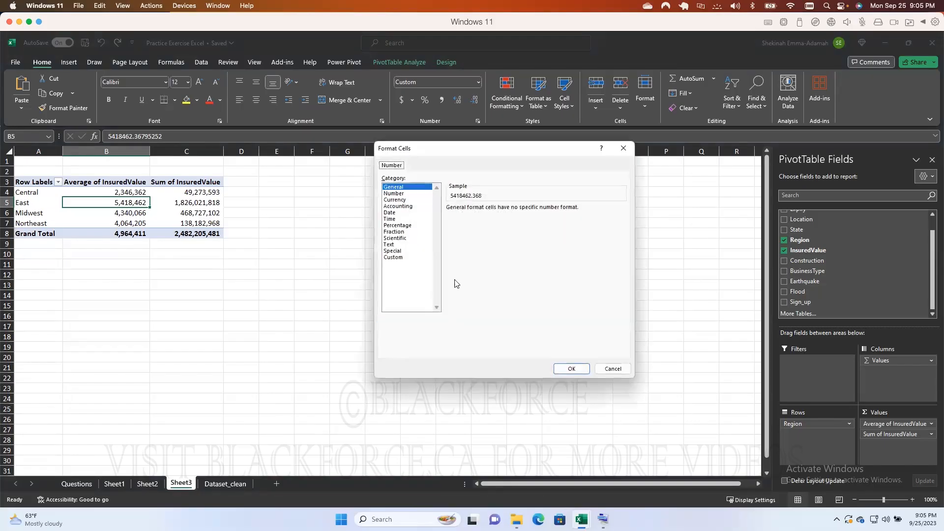
pyautogui.click(406, 194)
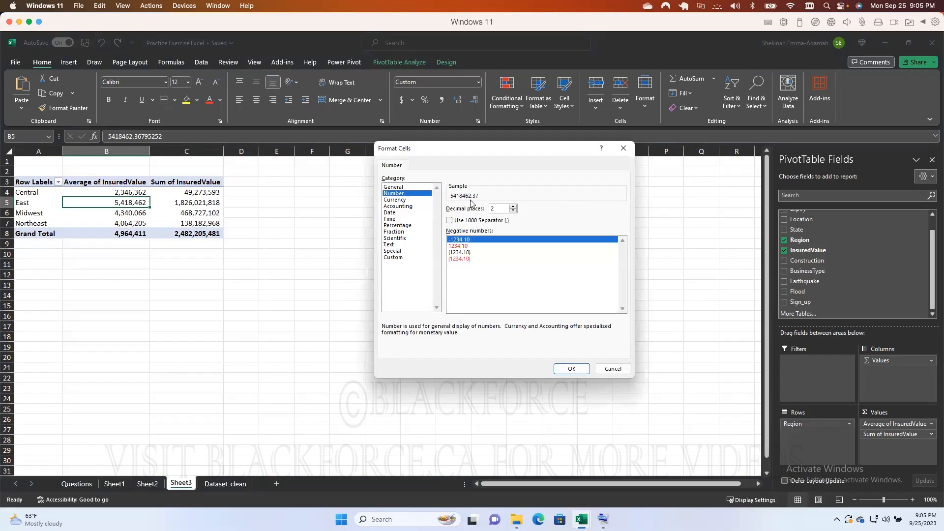
pyautogui.click(513, 211)
pyautogui.click(513, 211)
pyautogui.click(573, 369)
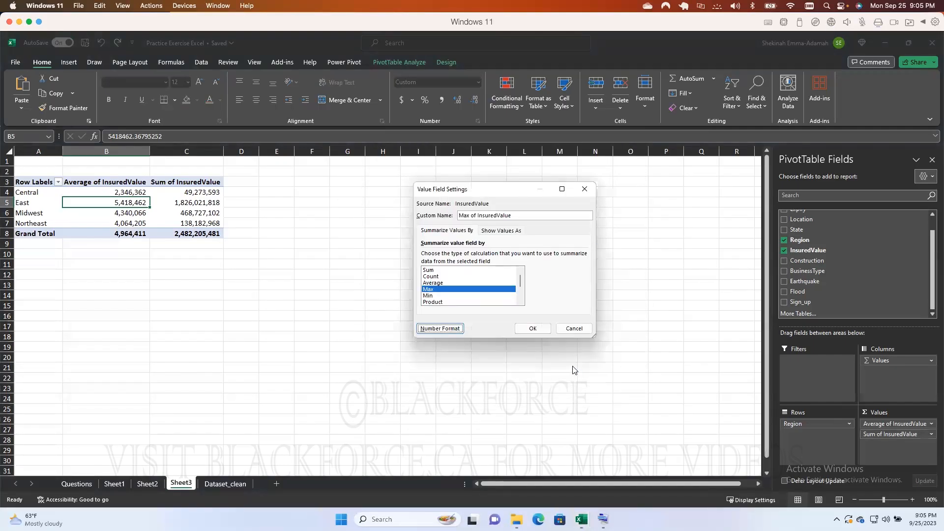
pyautogui.click(532, 328)
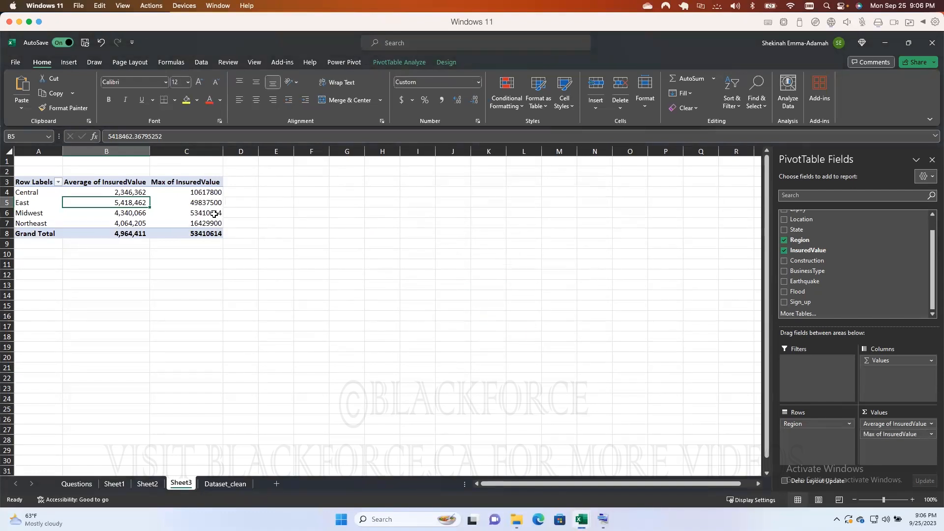
# Review the summary calculations offered for the Max of InsuredValue field and the PivotTable's list of available fields.
pyautogui.moveTo(192, 193); pyautogui.dragTo(184, 232)
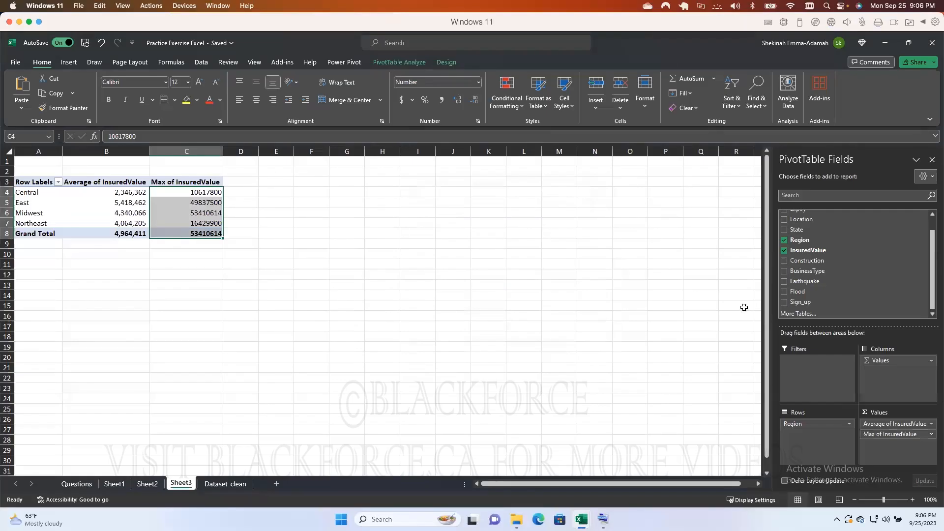
pyautogui.click(204, 215)
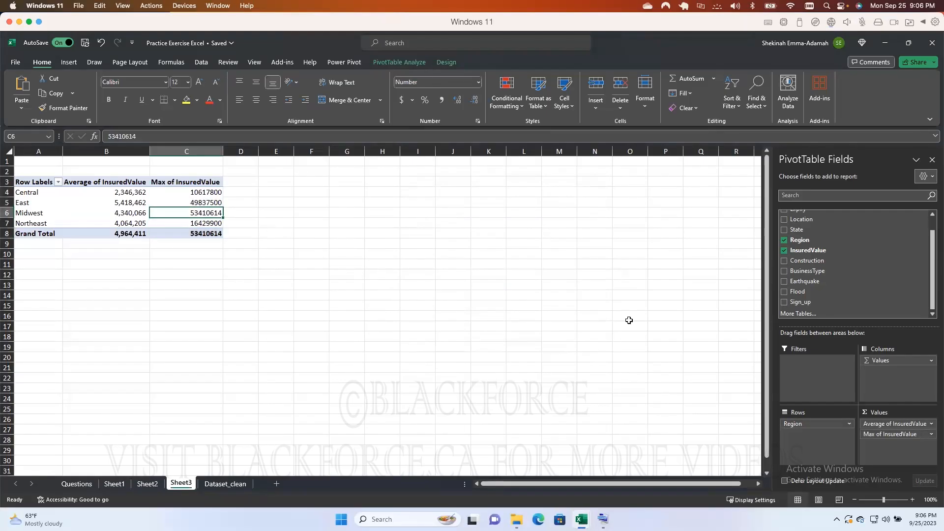
pyautogui.click(931, 433)
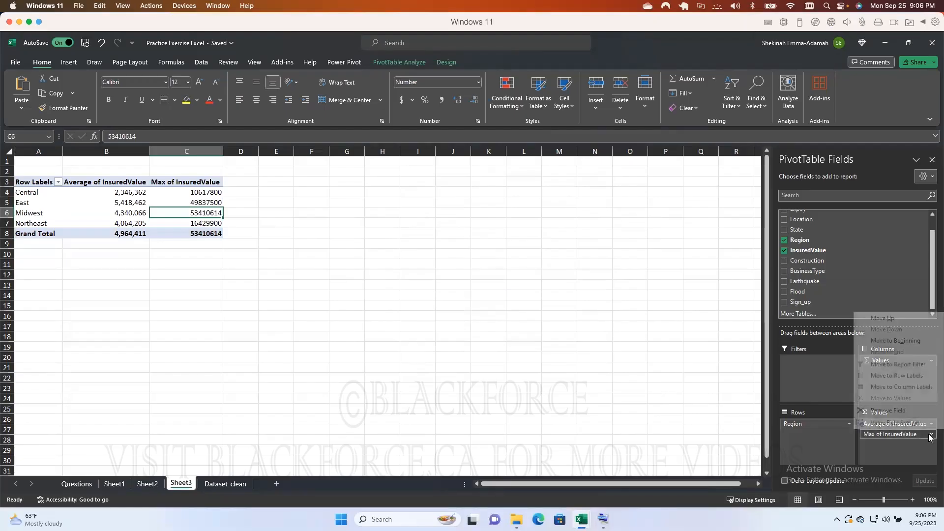
pyautogui.click(893, 423)
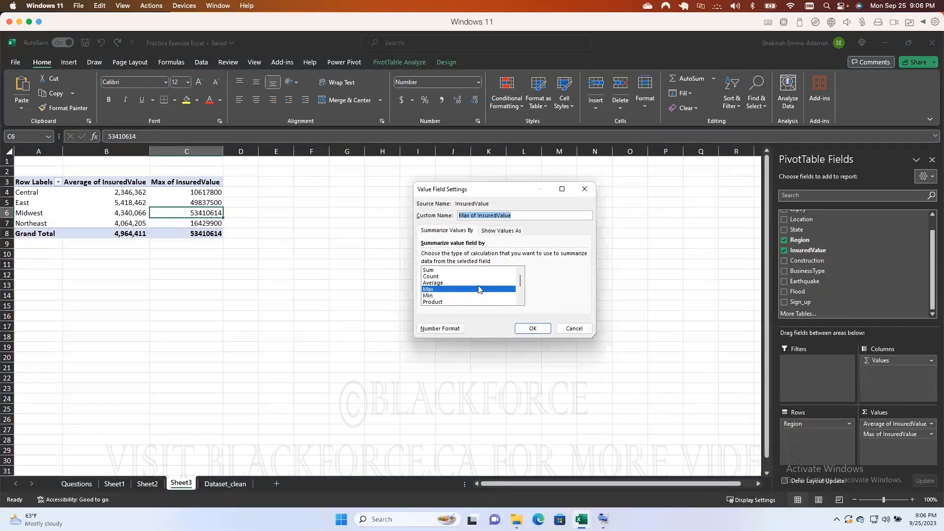
pyautogui.moveTo(521, 284); pyautogui.dragTo(519, 292)
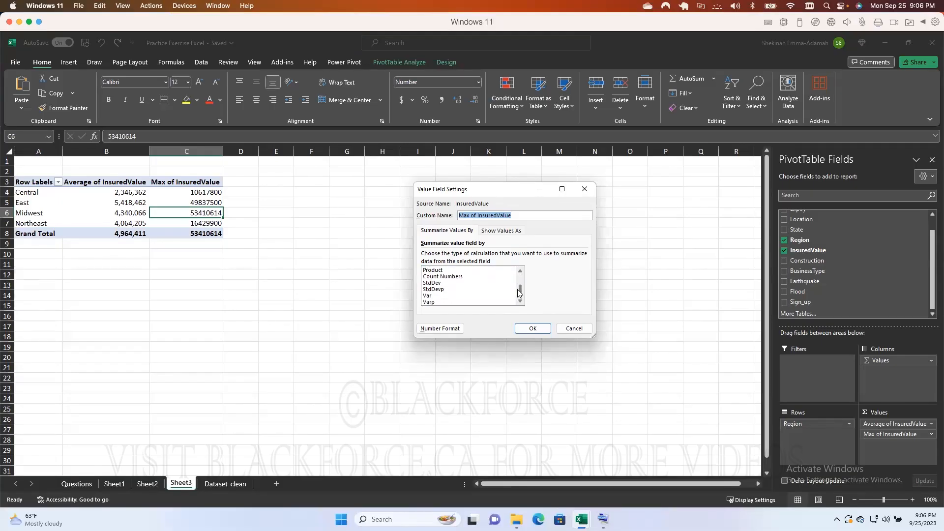
pyautogui.moveTo(518, 293); pyautogui.dragTo(523, 280)
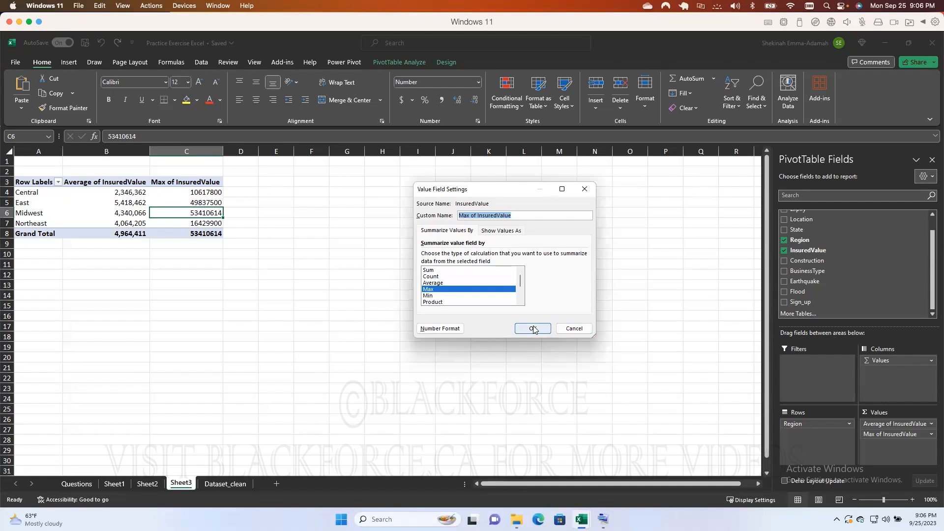
pyautogui.click(573, 328)
pyautogui.scroll(1, 845, 246)
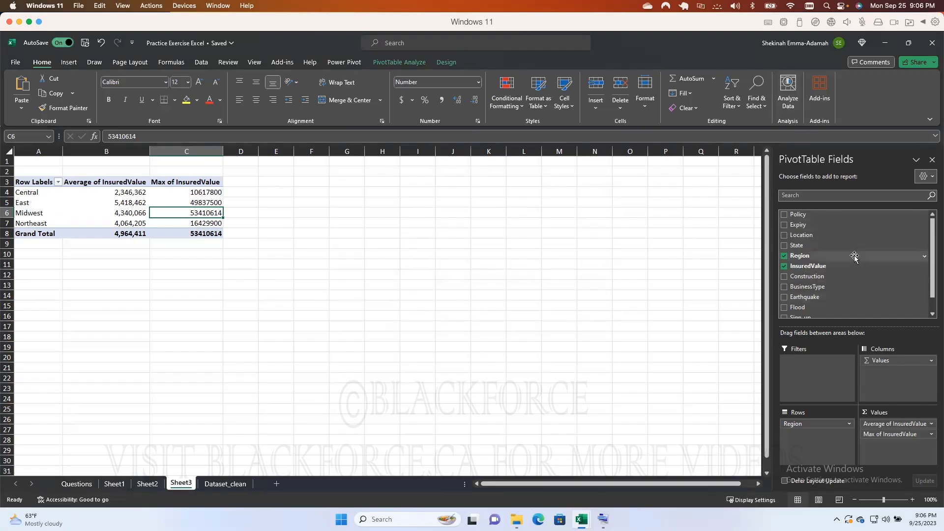
pyautogui.scroll(-1, 849, 256)
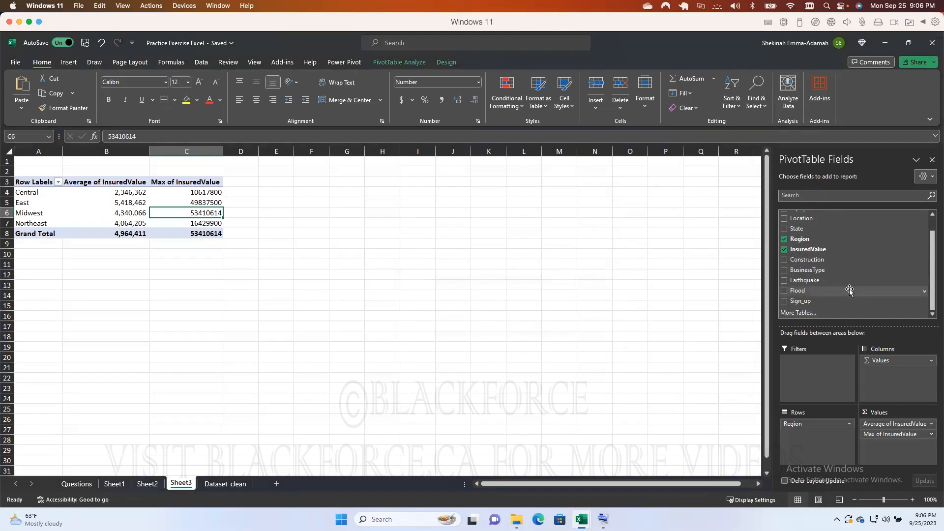
# Examine the name, formula and field options for inserting a calculated field, without adding one.
pyautogui.click(418, 63)
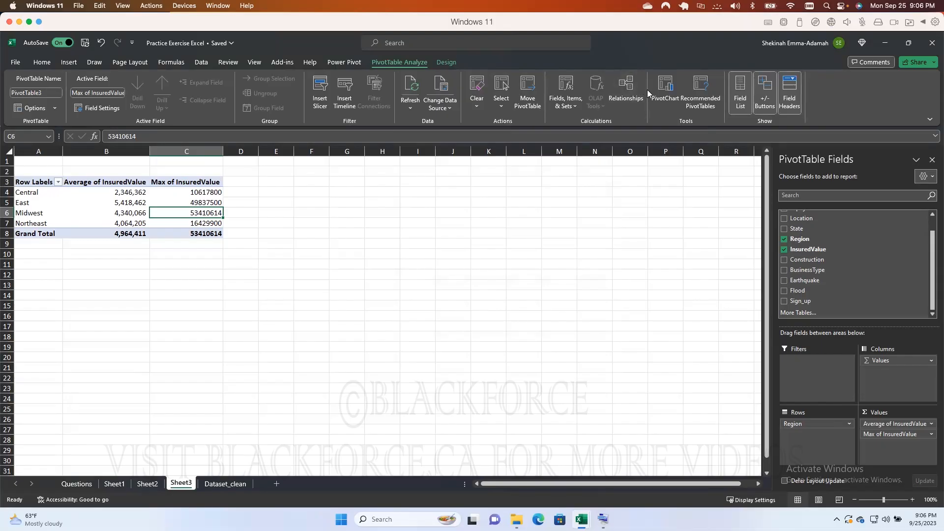
pyautogui.click(566, 89)
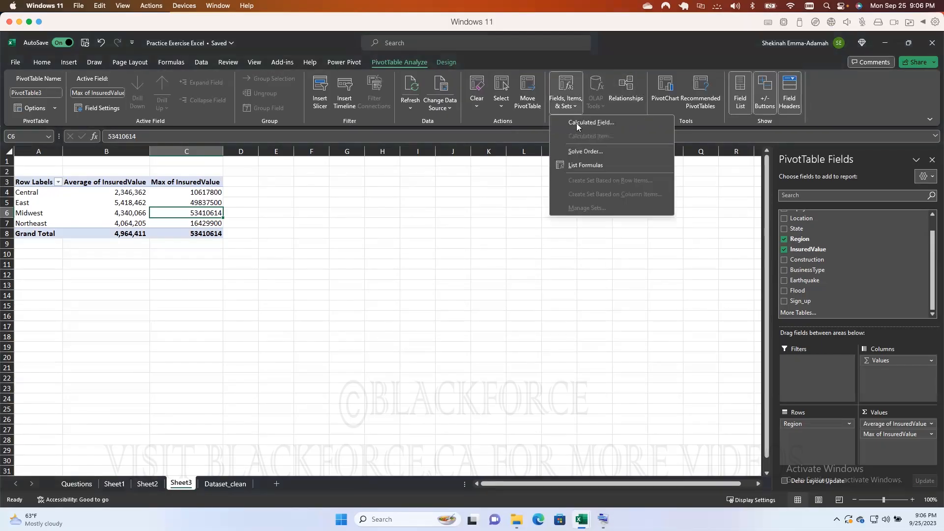
pyautogui.click(577, 123)
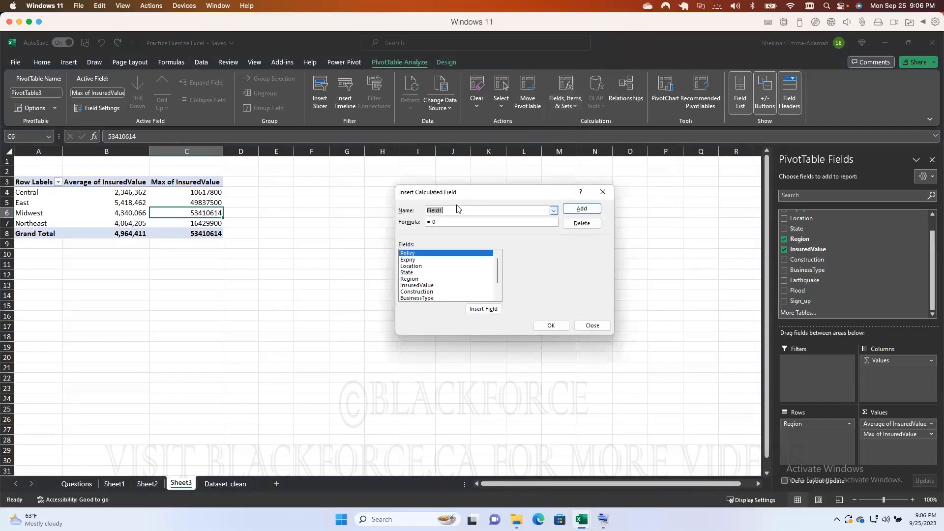
pyautogui.click(553, 211)
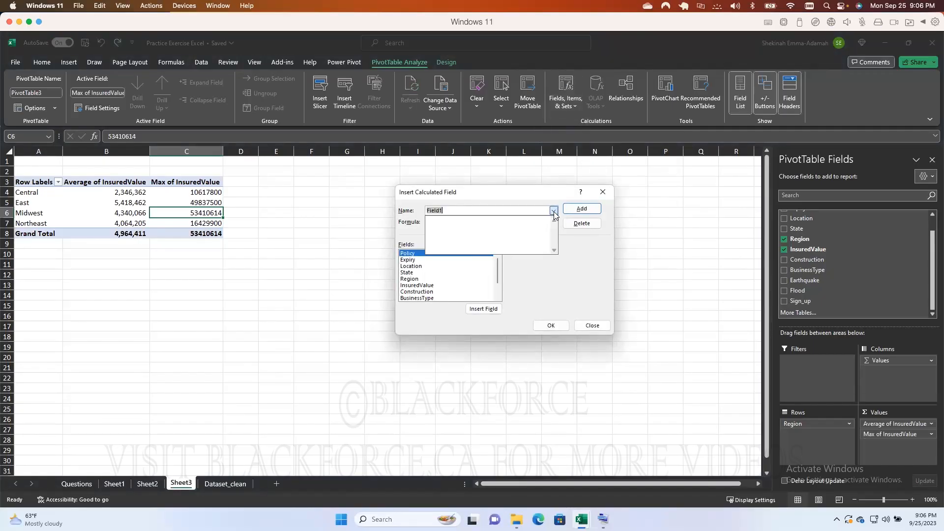
pyautogui.click(577, 258)
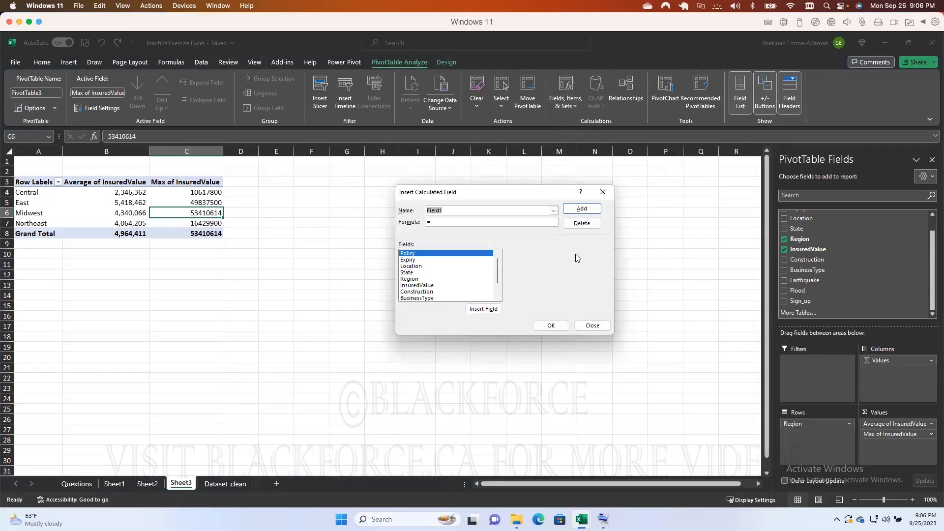
pyautogui.click(474, 224)
pyautogui.click(587, 329)
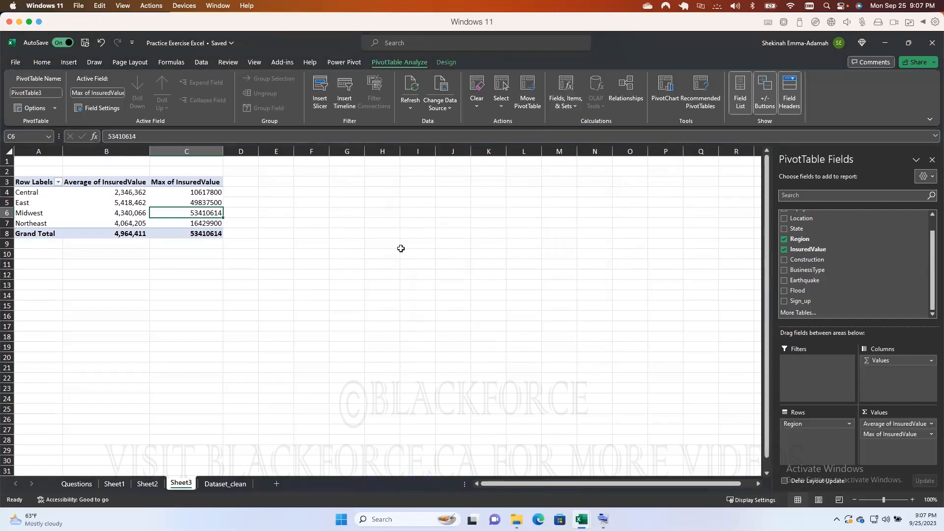
pyautogui.click(384, 245)
# Format the maximum insured values in C4:C8 with thousands separators and no decimals.
pyautogui.moveTo(206, 192); pyautogui.dragTo(206, 234)
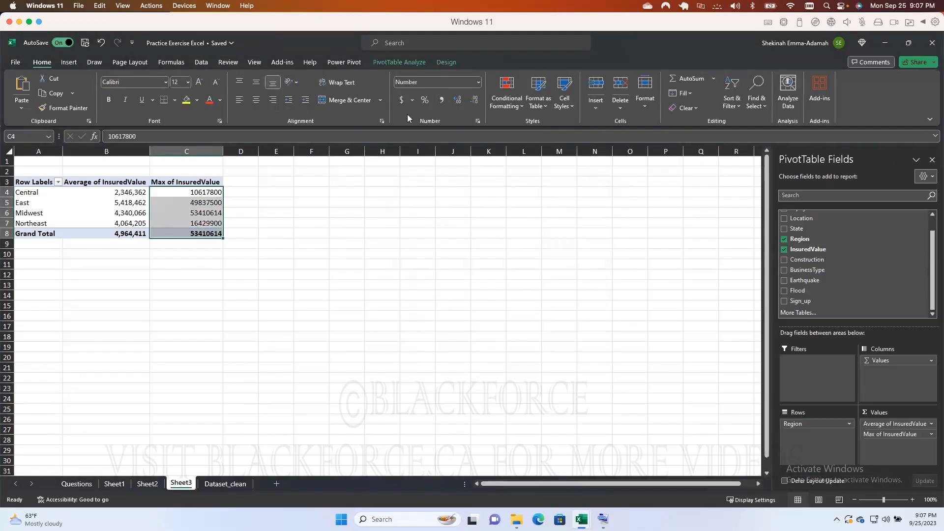
pyautogui.click(443, 101)
pyautogui.click(475, 100)
pyautogui.click(474, 100)
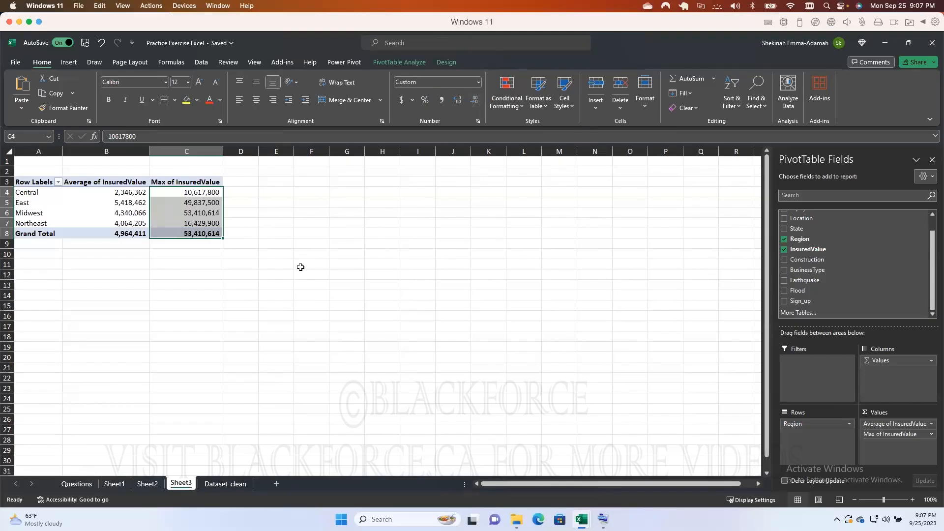
pyautogui.click(274, 303)
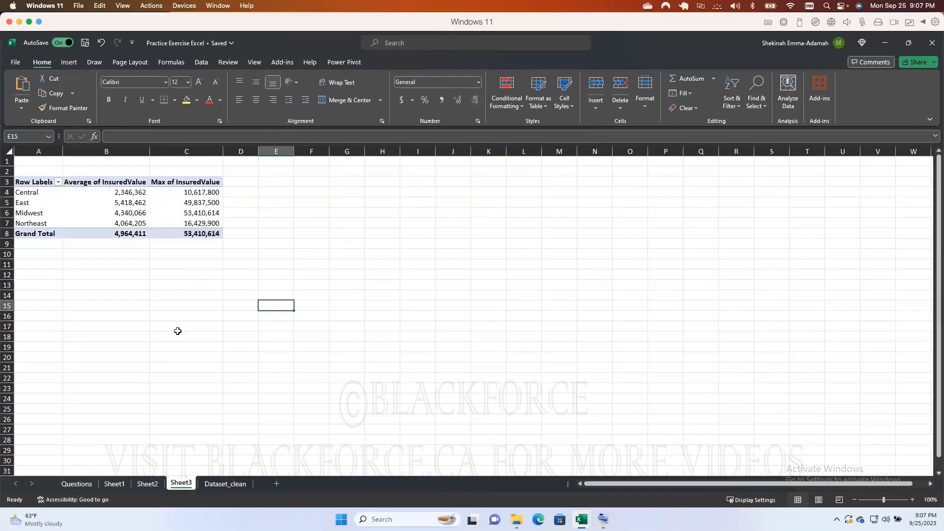
# Review the source range and placement options for a new PivotTable from Dataset_clean, without creating one.
pyautogui.click(83, 483)
pyautogui.click(114, 484)
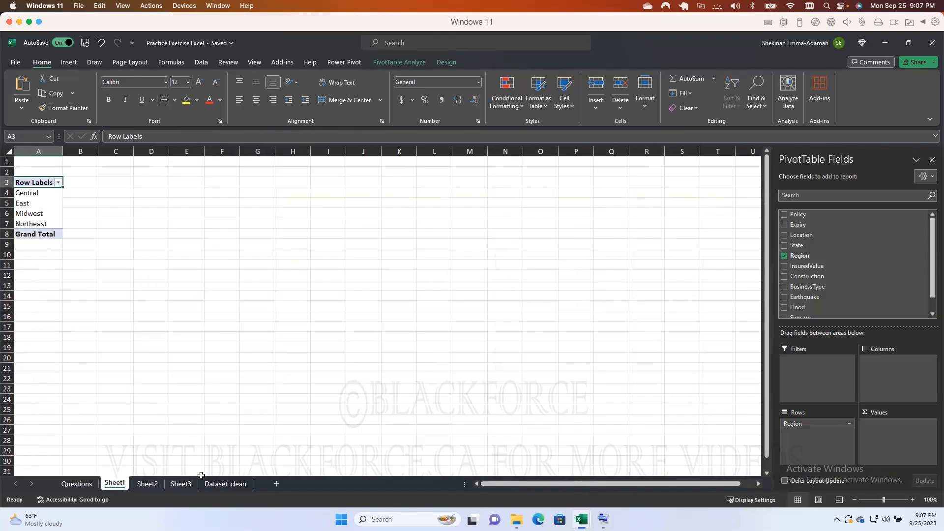
pyautogui.click(216, 483)
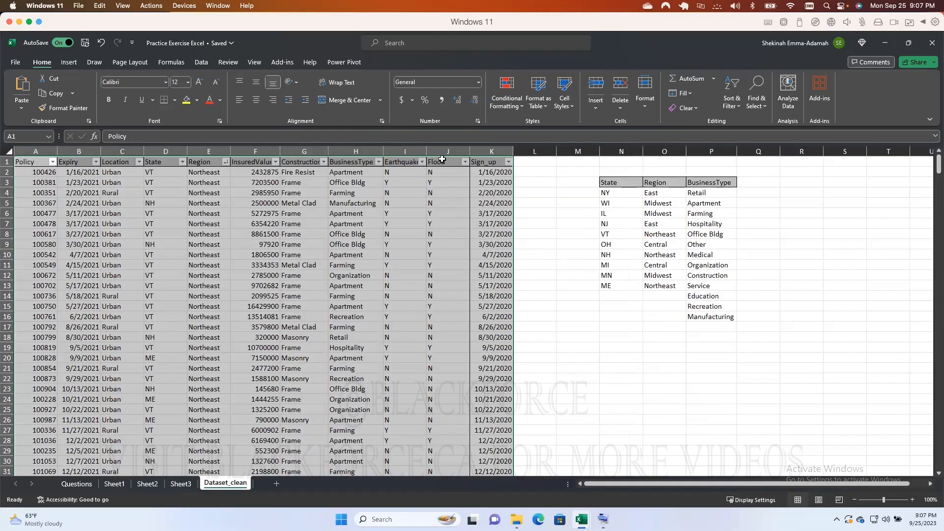
pyautogui.click(69, 62)
pyautogui.click(23, 83)
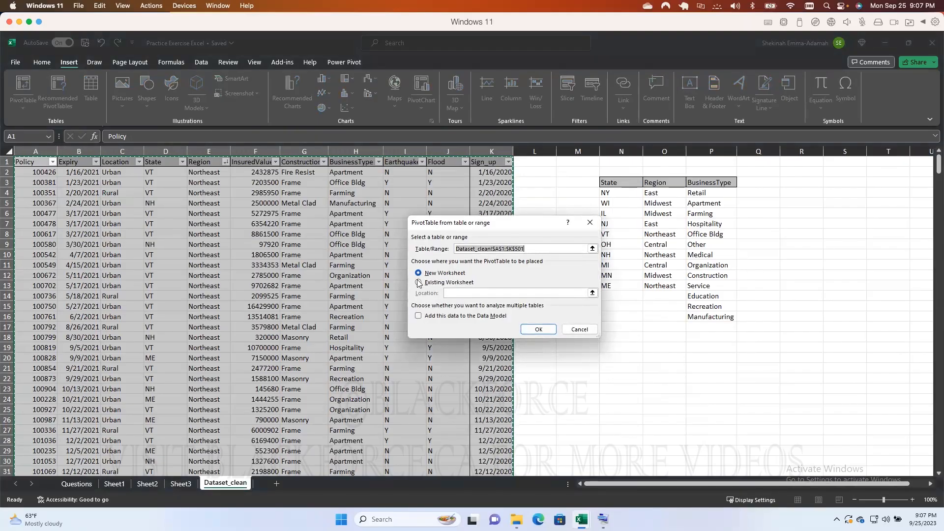
pyautogui.click(578, 329)
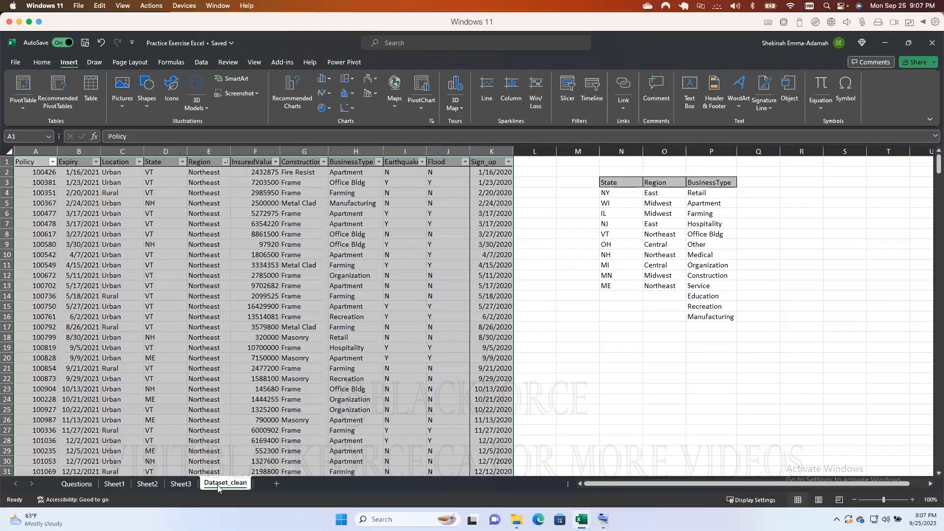
# Copy the regional PivotTable in A3:C8 of Sheet3 and paste the duplicate starting at A13.
pyautogui.click(181, 483)
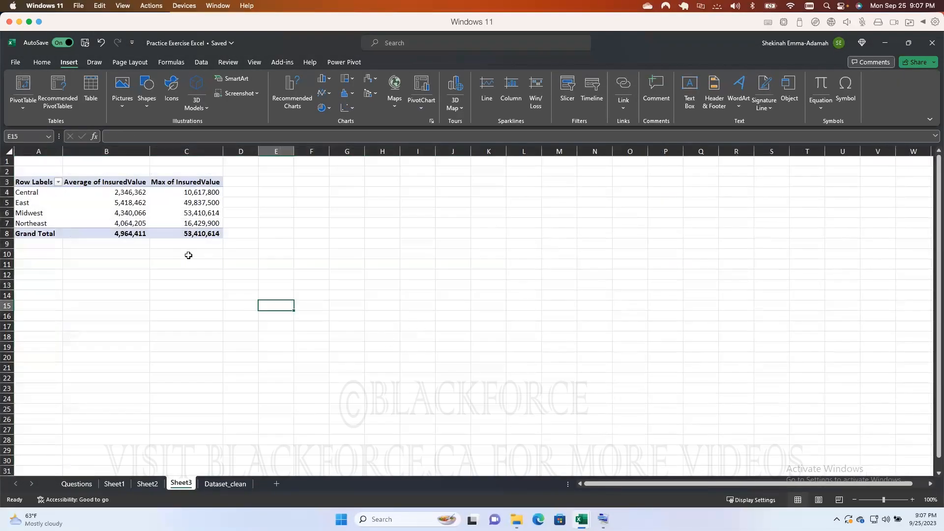
pyautogui.click(143, 203)
pyautogui.moveTo(31, 181); pyautogui.dragTo(173, 231)
pyautogui.hotkey('ctrl', 'c')
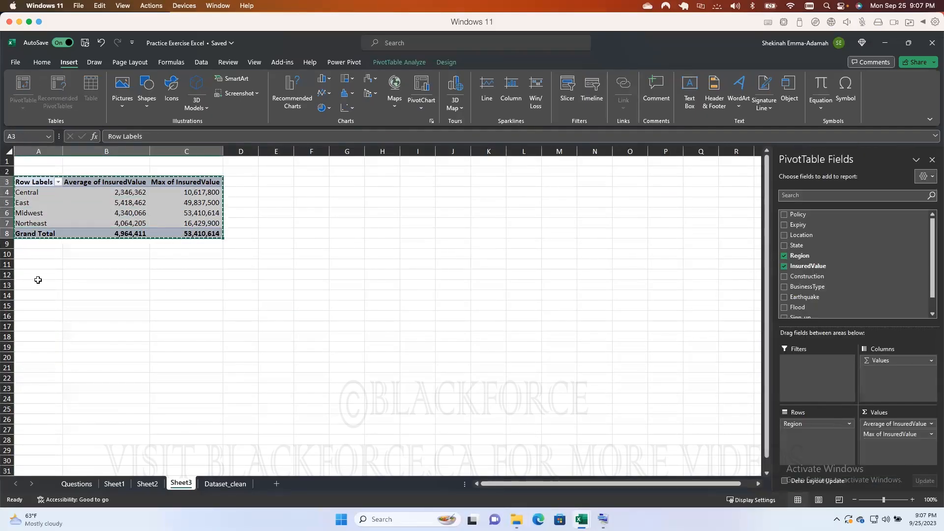
pyautogui.click(37, 279)
pyautogui.hotkey('ctrl', 'v')
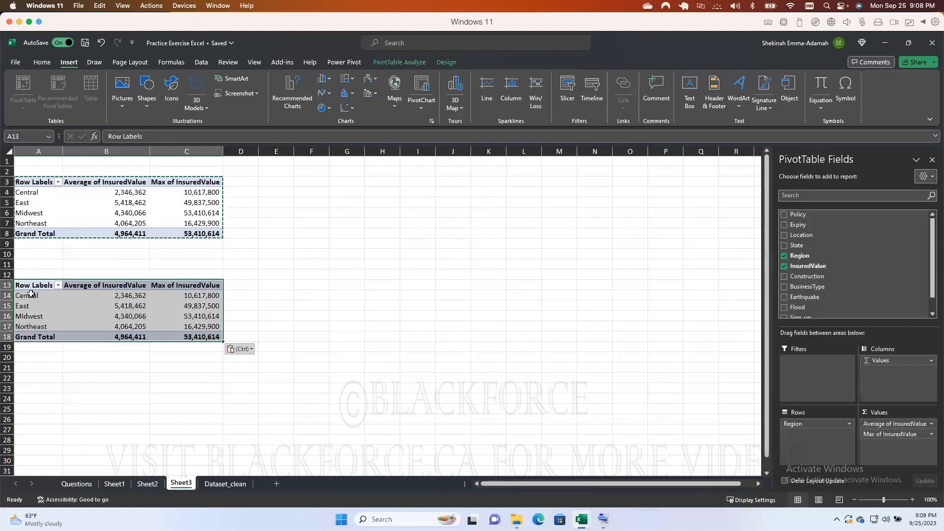
# Replace Region with BusinessType as the row field of the PivotTable at A13 and clear the copy selection.
pyautogui.click(31, 294)
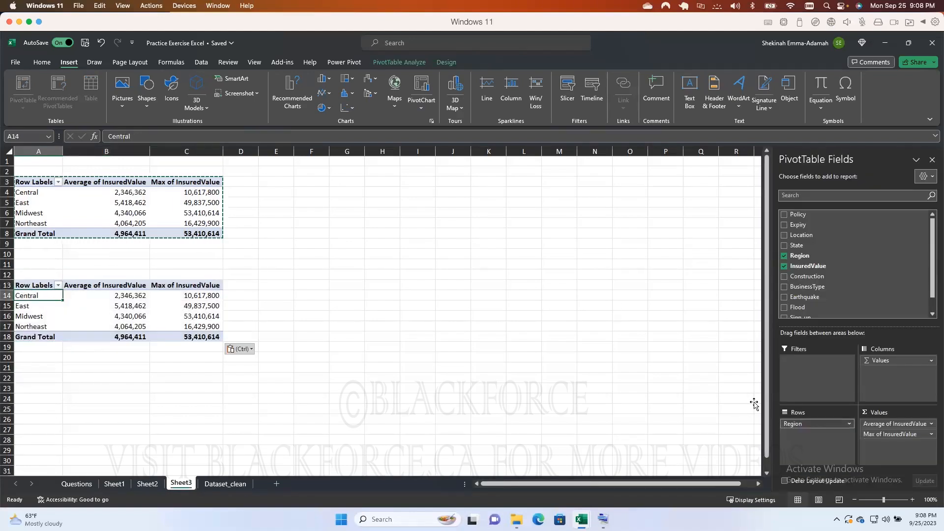
pyautogui.moveTo(754, 404); pyautogui.dragTo(751, 399)
pyautogui.moveTo(800, 284); pyautogui.dragTo(804, 435)
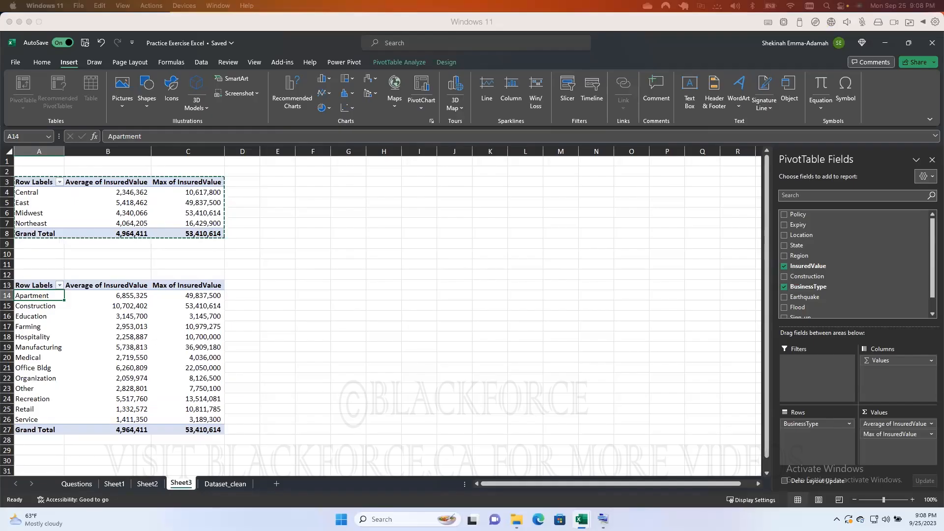
pyautogui.click(292, 258)
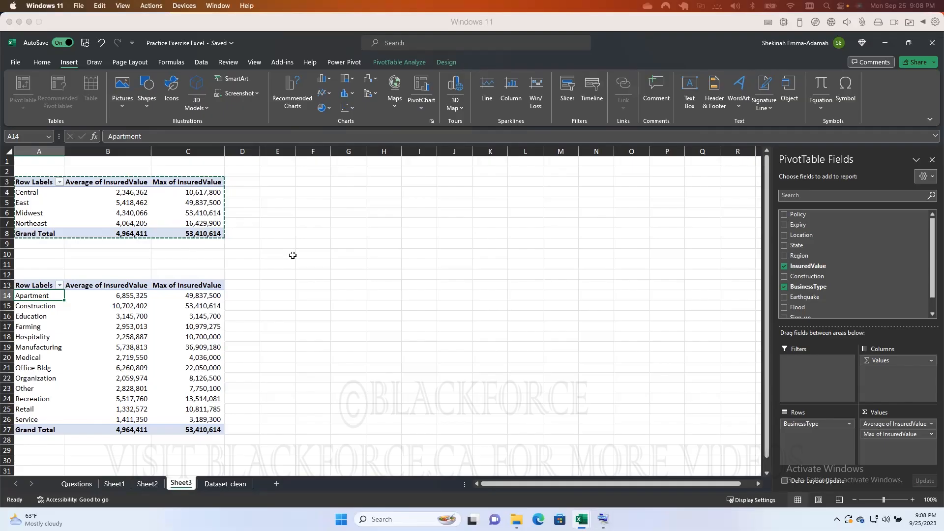
pyautogui.press('Escape')
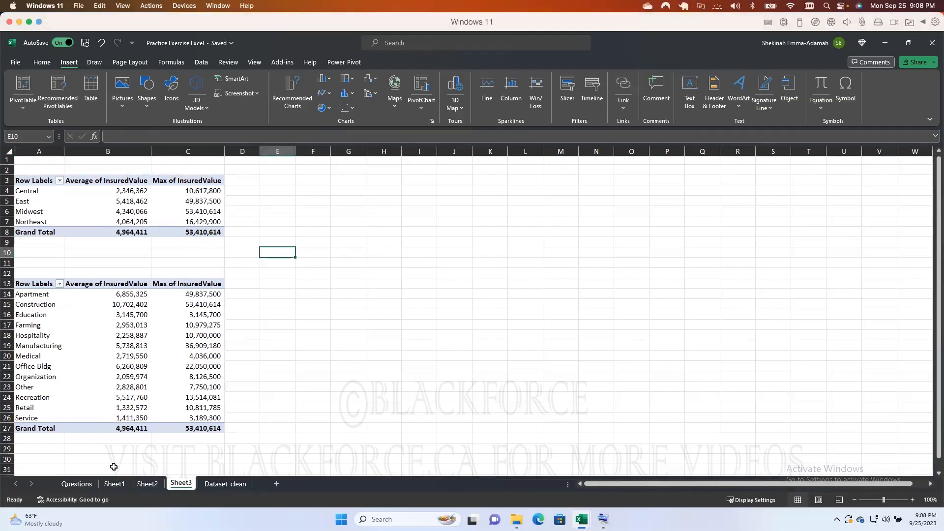
# Review the AVERAGEIF and MAXIFS formulas for the East region in D5 and E5 of Questions.
pyautogui.click(91, 484)
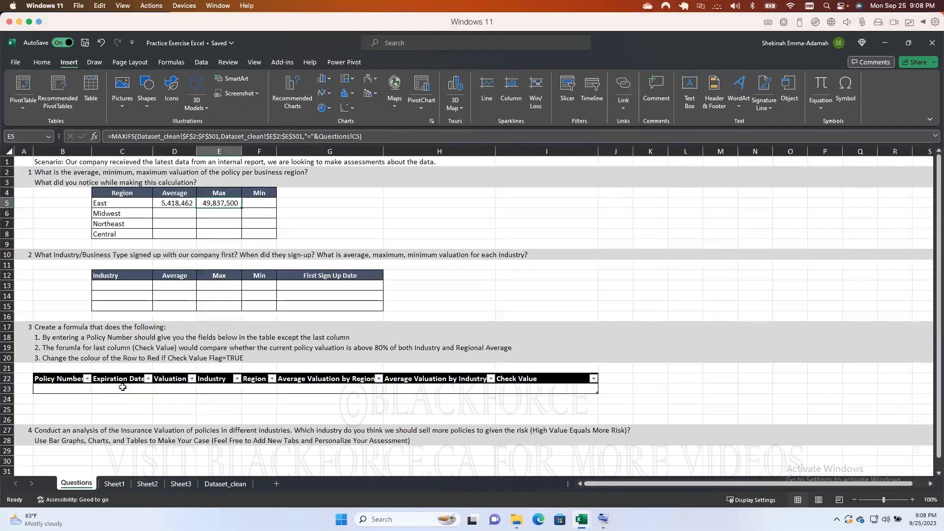
pyautogui.click(173, 203)
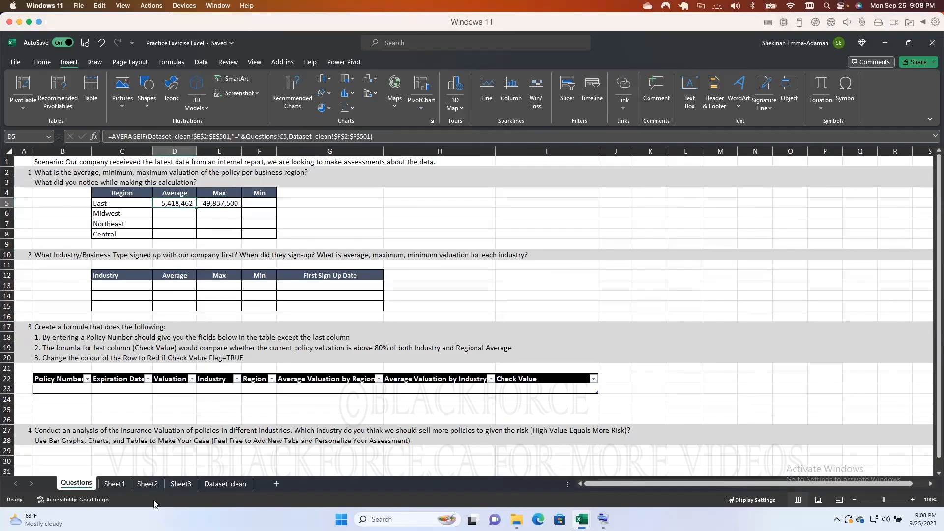
pyautogui.click(222, 206)
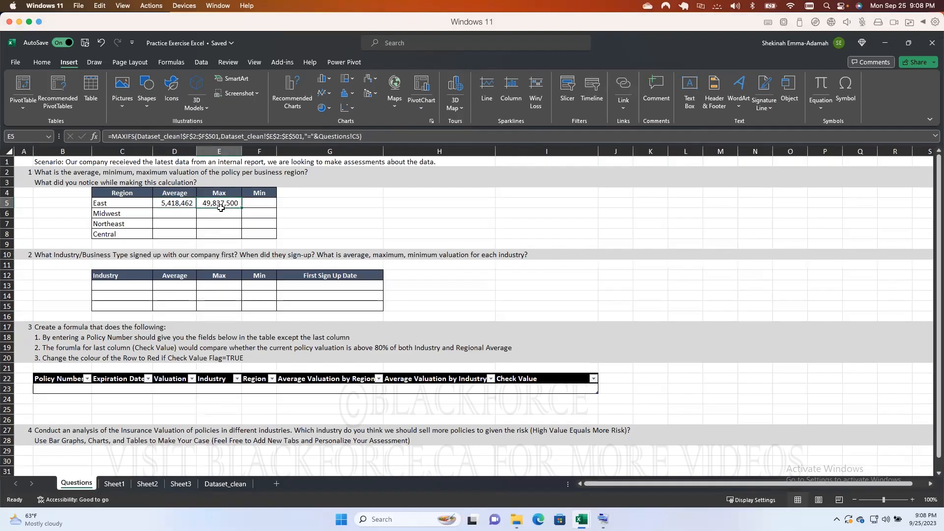
pyautogui.moveTo(373, 137); pyautogui.dragTo(71, 143)
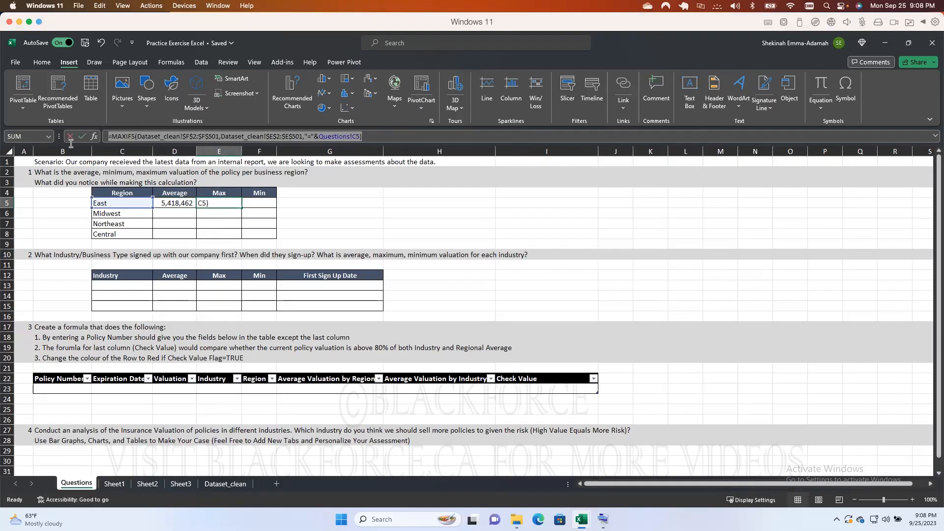
pyautogui.click(69, 136)
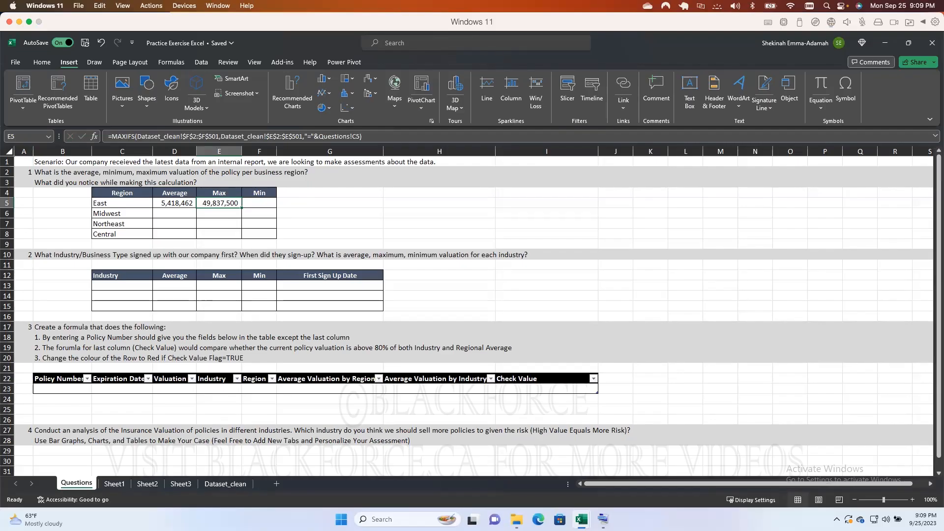
# Try to replace the Questions!C5 criterion in the MAXIFS formula in E5 with a plain reference to C5.
pyautogui.click(332, 138)
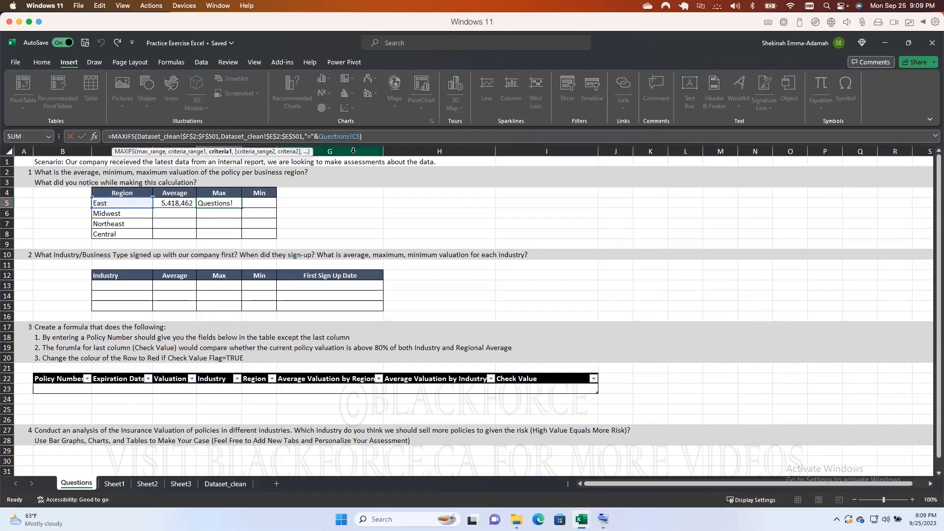
pyautogui.moveTo(361, 138); pyautogui.dragTo(319, 137)
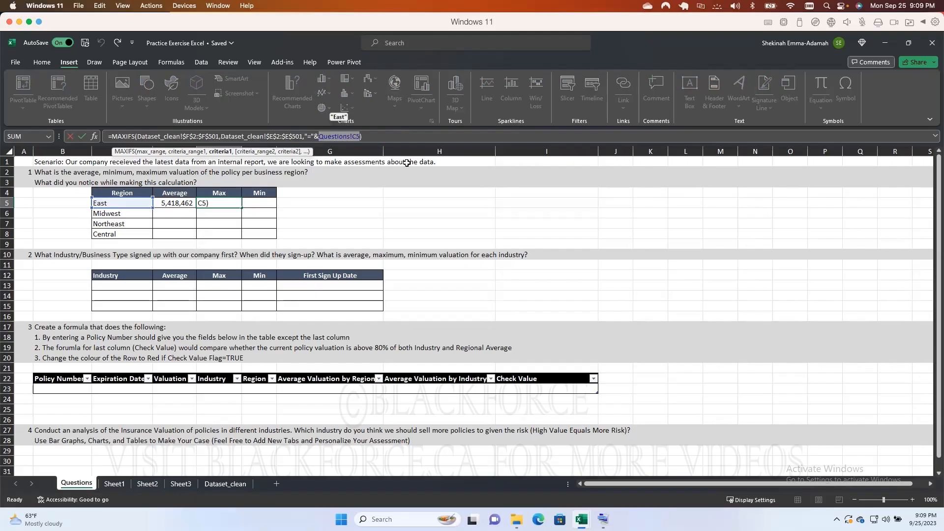
pyautogui.press('BackSpace')
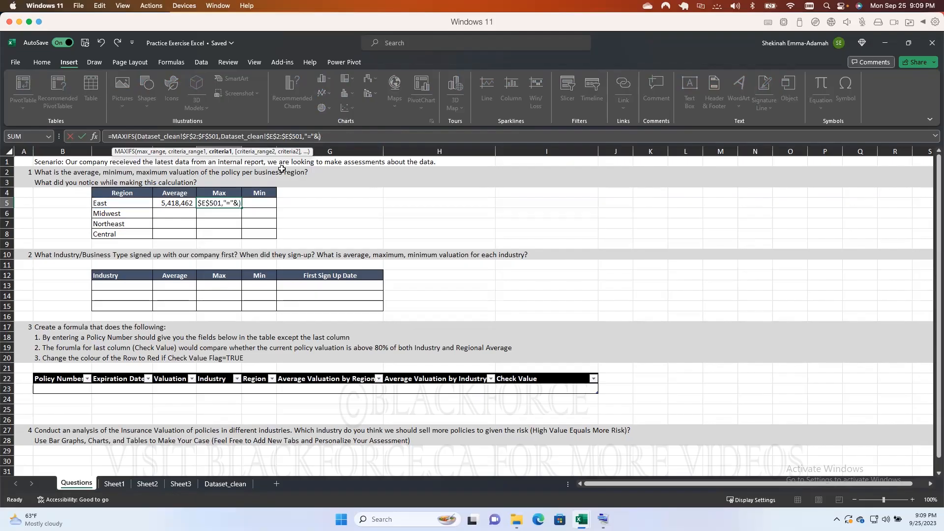
pyautogui.click(132, 208)
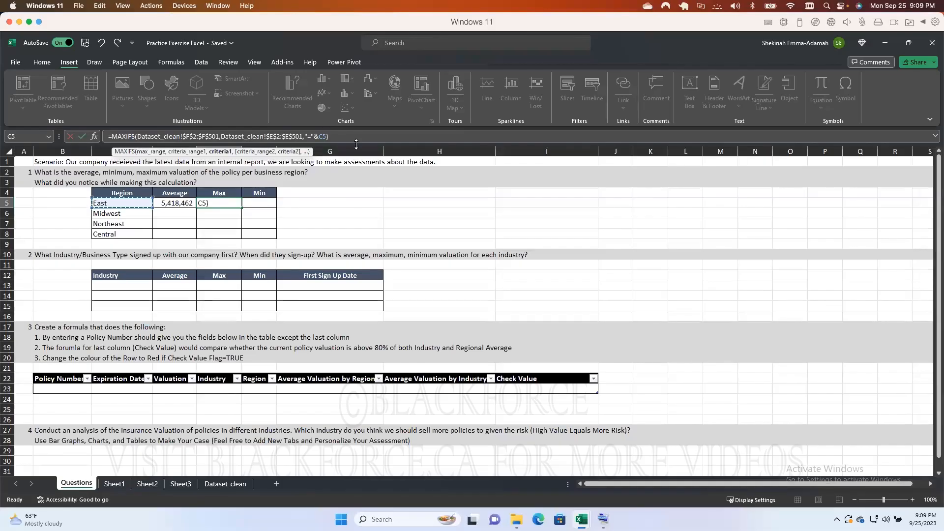
pyautogui.write('à')
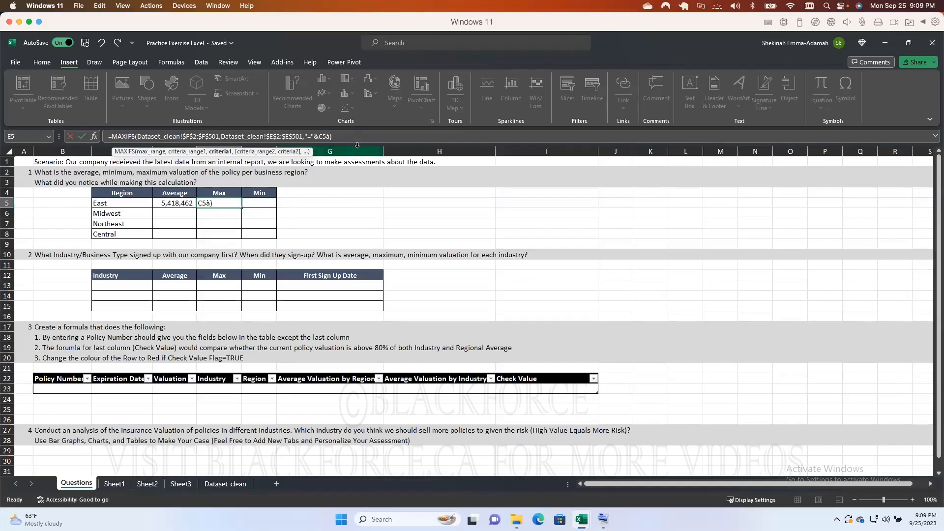
pyautogui.press('BackSpace')
pyautogui.press('Return')
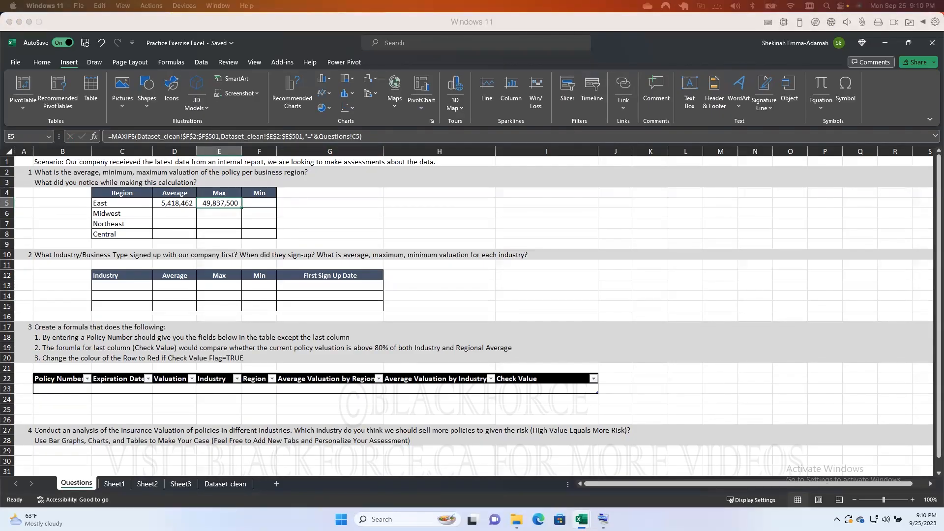
# Enter =N4 in P21 of Dataset_clean and fill the formula down to P25.
pyautogui.click(553, 234)
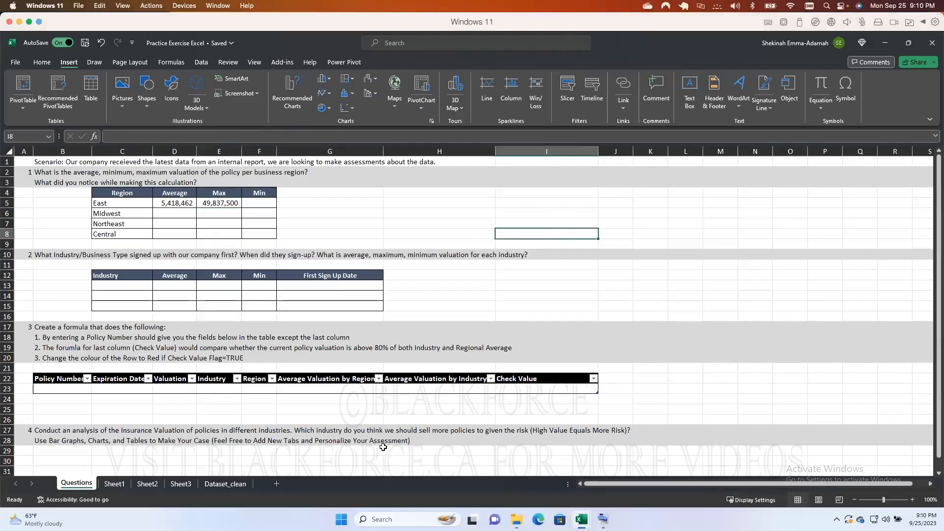
pyautogui.click(225, 484)
pyautogui.click(652, 344)
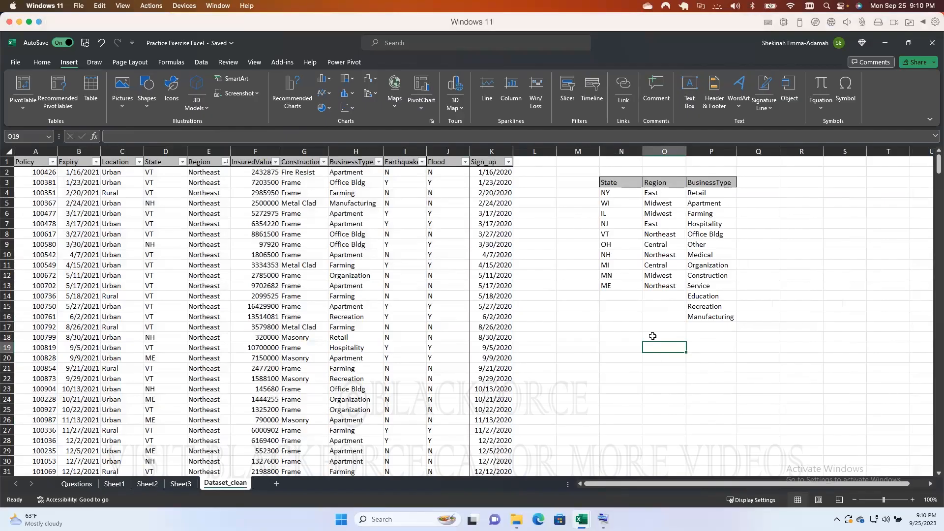
pyautogui.click(712, 369)
pyautogui.write('=')
pyautogui.click(612, 194)
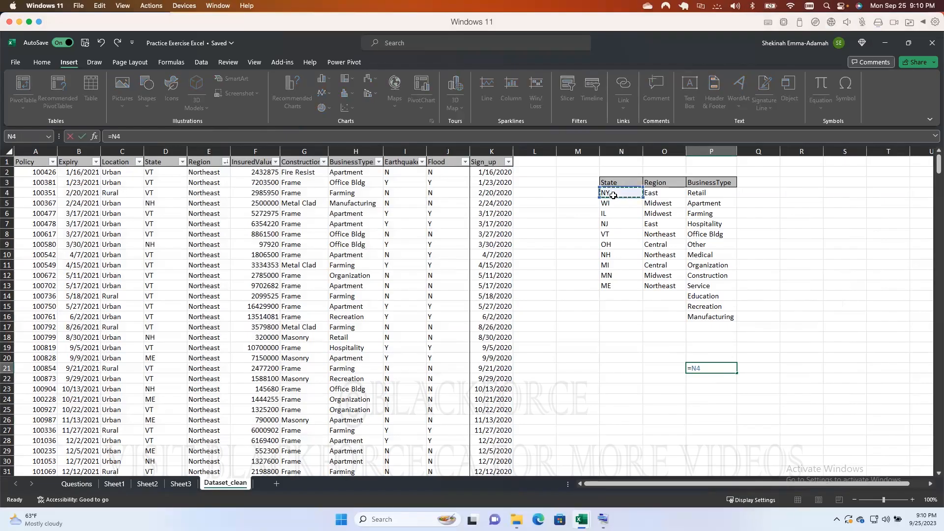
pyautogui.press('Return')
pyautogui.click(708, 370)
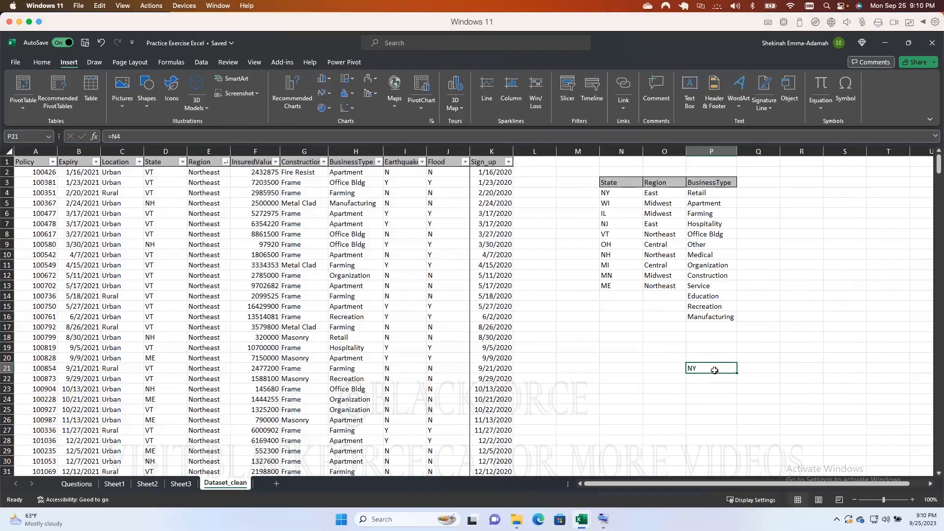
pyautogui.moveTo(738, 373); pyautogui.dragTo(736, 414)
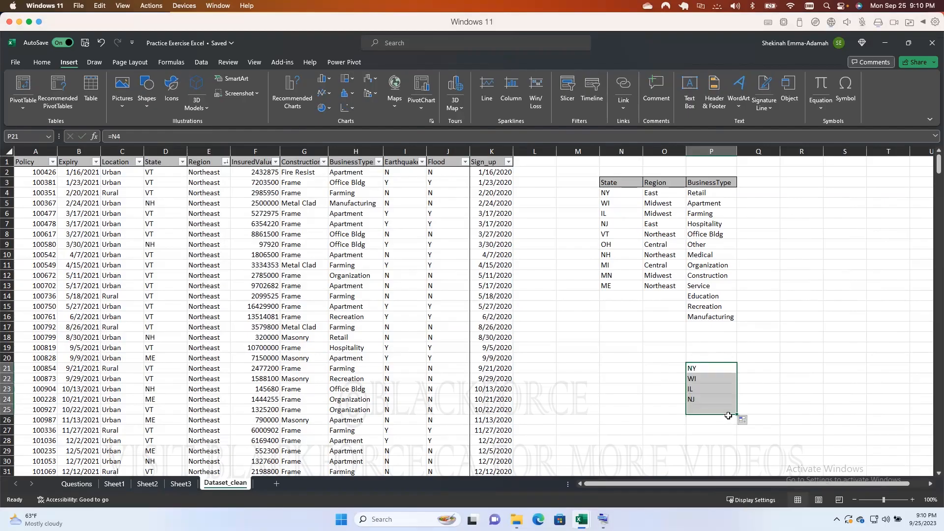
# Compare the relative references in P21 and P22 with their source cells in the State list.
pyautogui.click(711, 380)
pyautogui.click(695, 368)
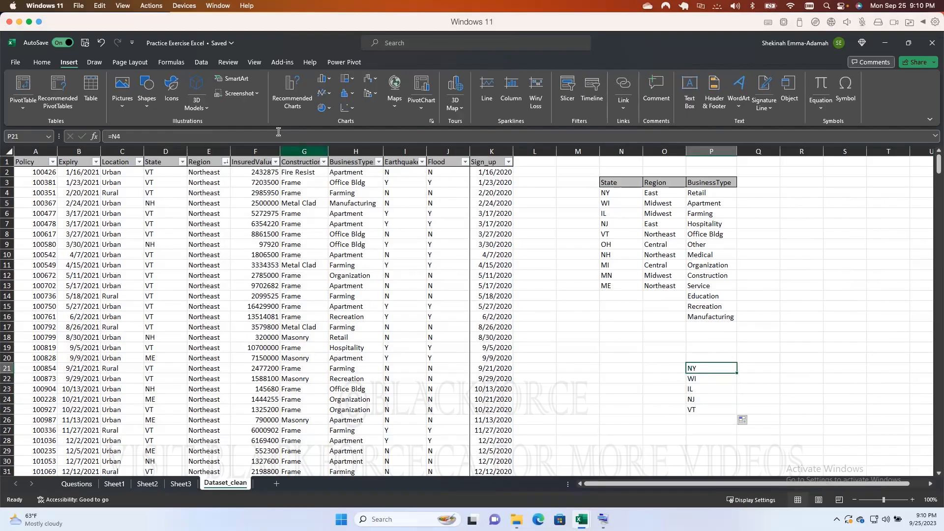
pyautogui.click(143, 137)
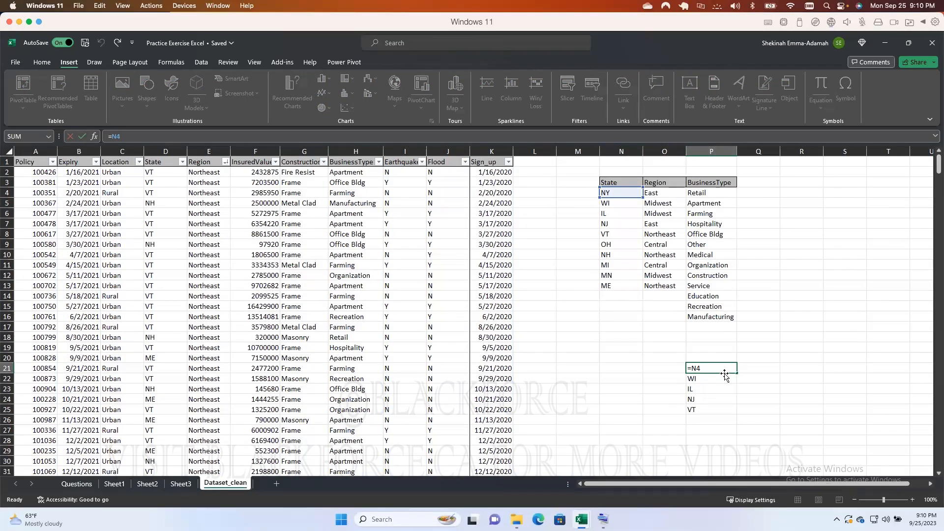
pyautogui.press('Return')
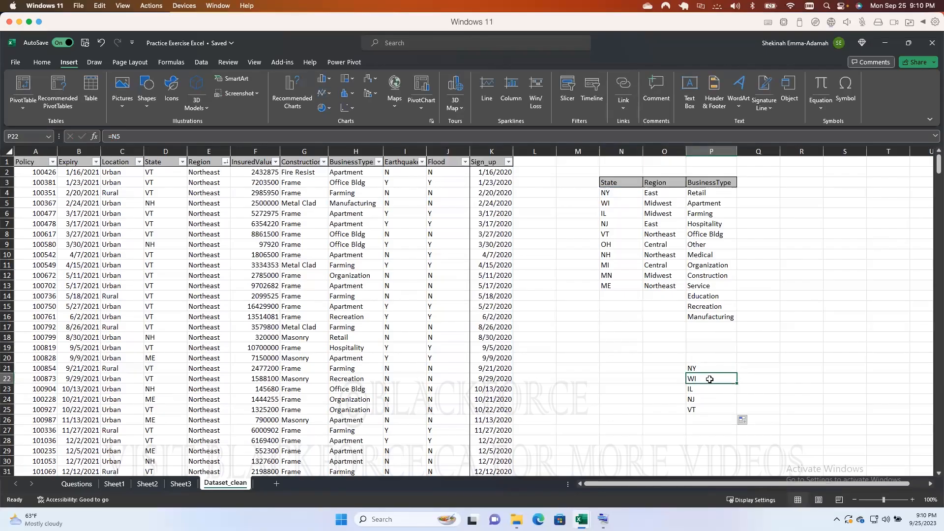
pyautogui.click(411, 136)
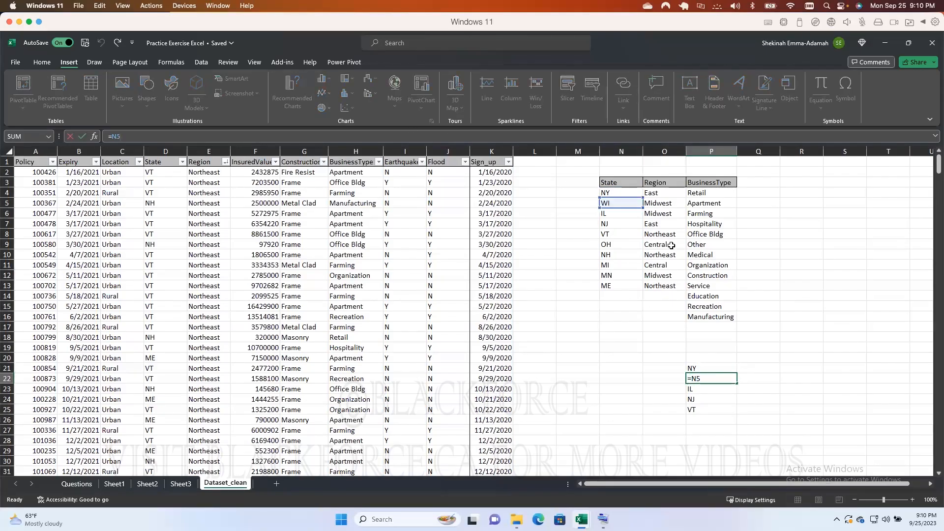
pyautogui.press('Escape')
pyautogui.click(705, 371)
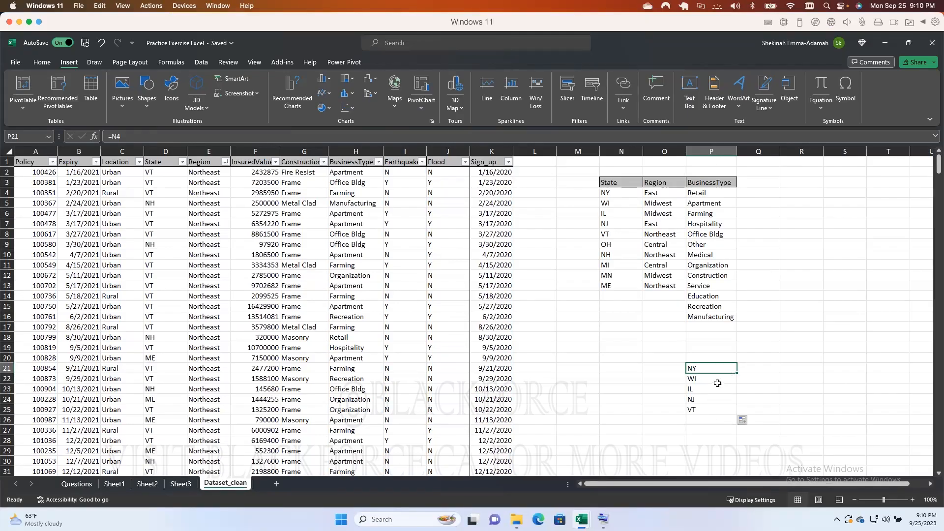
pyautogui.click(610, 192)
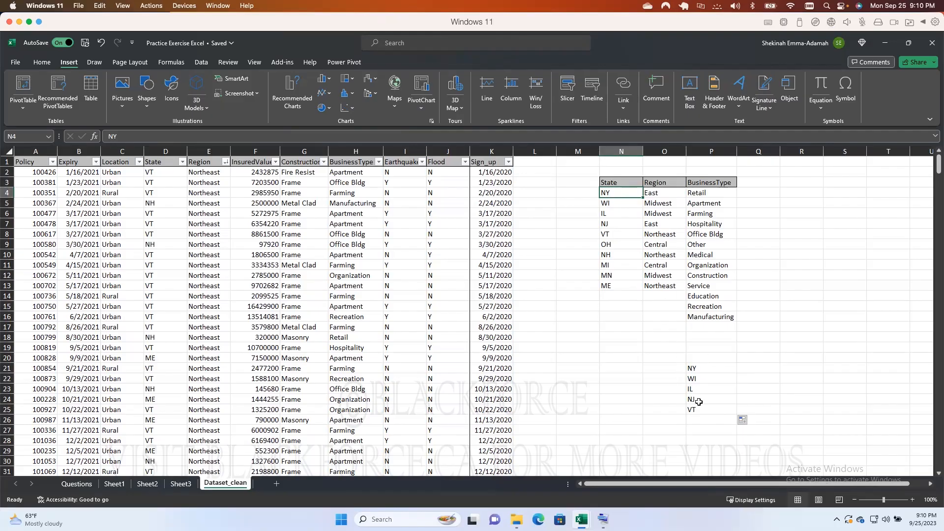
pyautogui.click(703, 376)
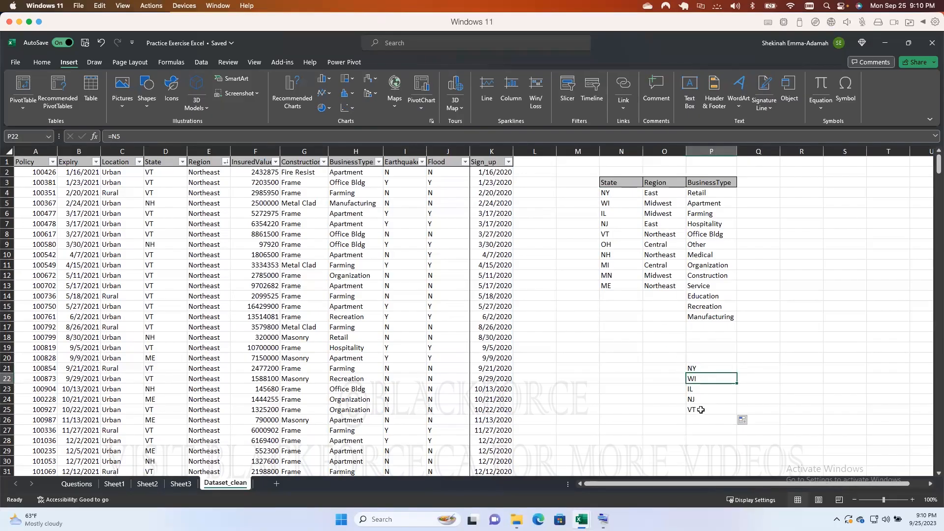
pyautogui.click(711, 364)
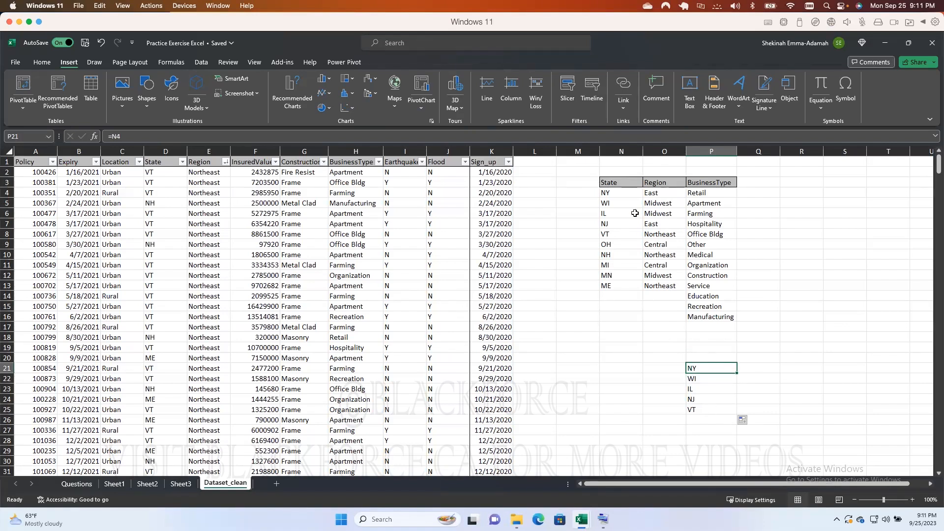
# Change the formula in P21 of Dataset_clean to =N$4 and fill it down to P25.
pyautogui.click(6, 193)
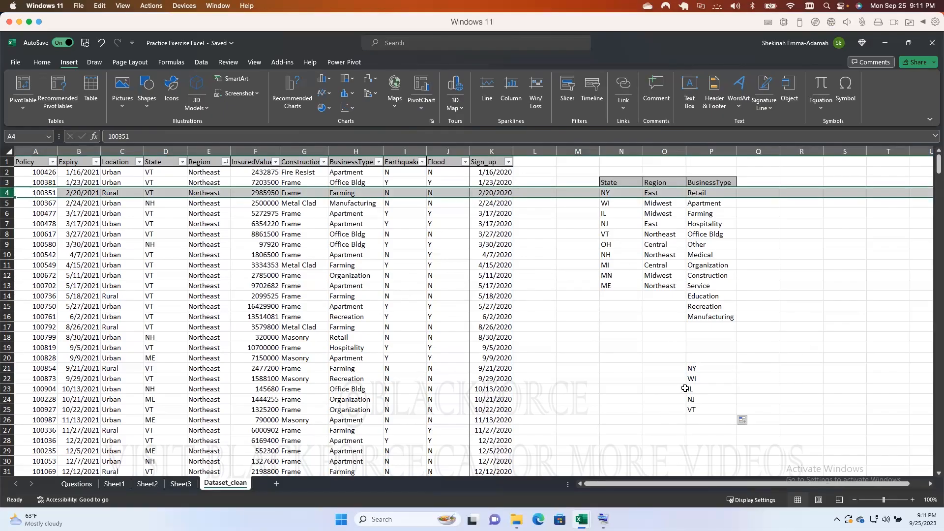
pyautogui.click(705, 368)
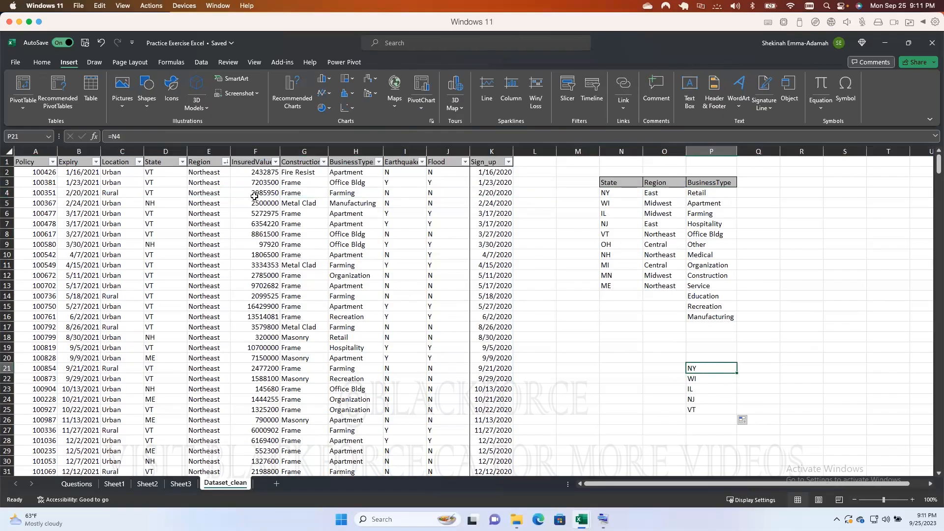
pyautogui.click(116, 136)
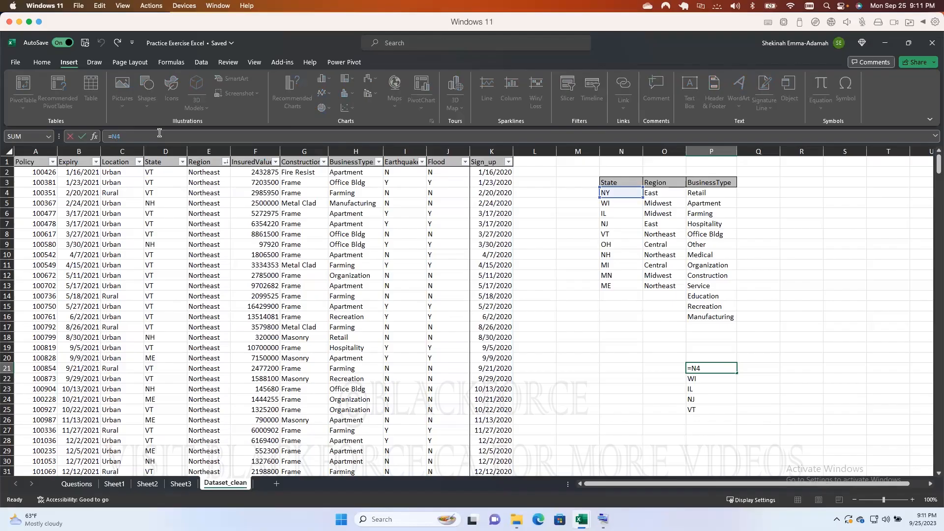
pyautogui.write('$')
pyautogui.hotkey('ctrl', 'Return')
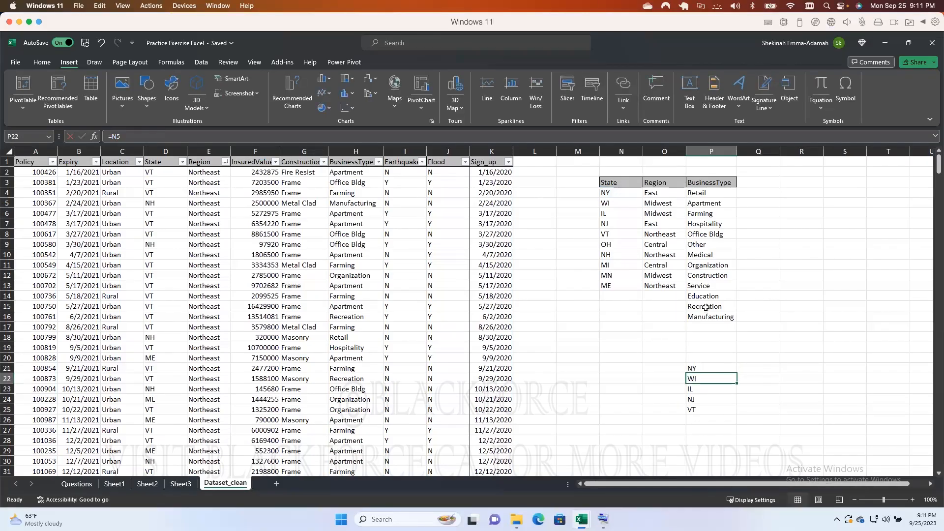
pyautogui.moveTo(735, 373); pyautogui.dragTo(736, 415)
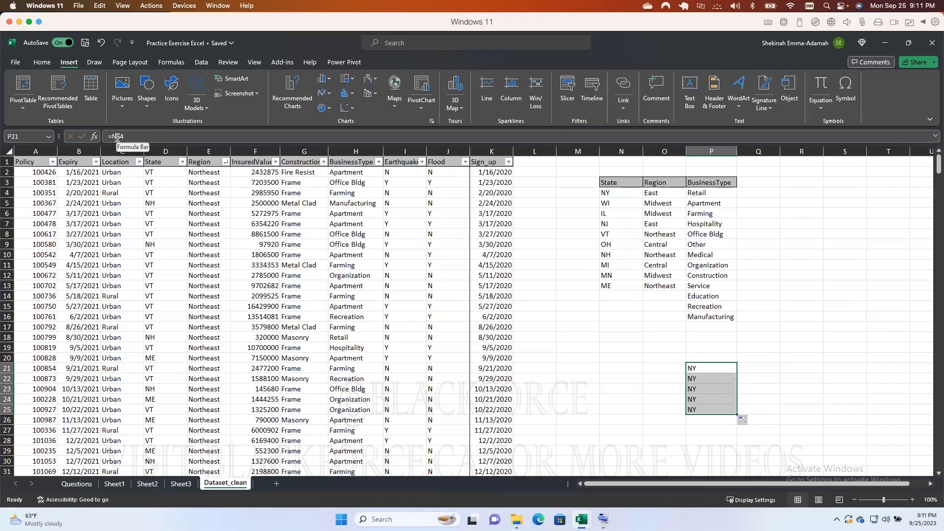
# Fill the =N$4 formula from P21 across to R21 and compare the column references in P21 and Q21.
pyautogui.click(731, 366)
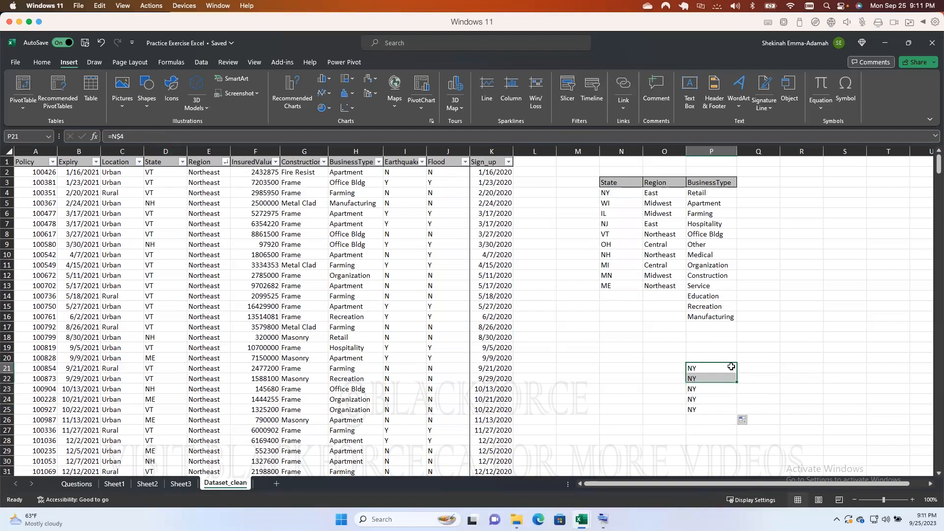
pyautogui.moveTo(778, 372); pyautogui.dragTo(814, 372)
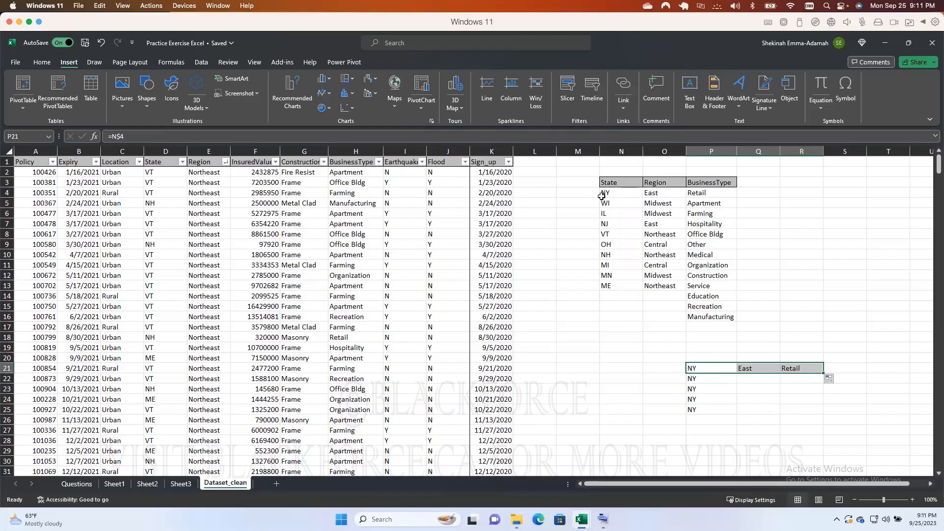
pyautogui.click(620, 151)
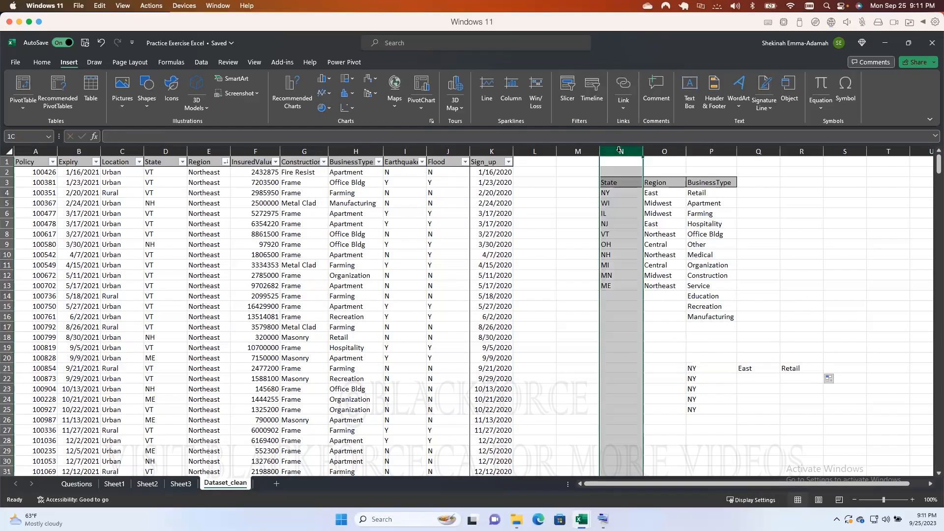
pyautogui.click(749, 369)
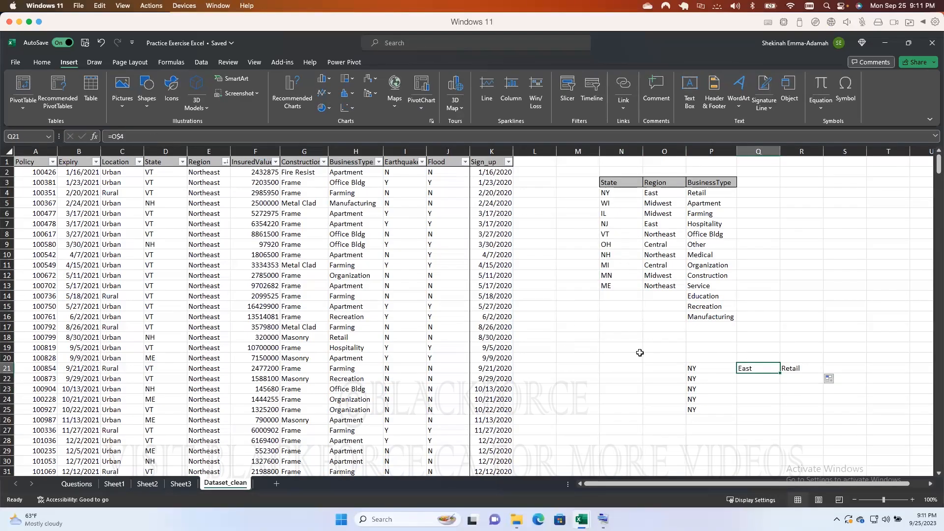
pyautogui.click(710, 369)
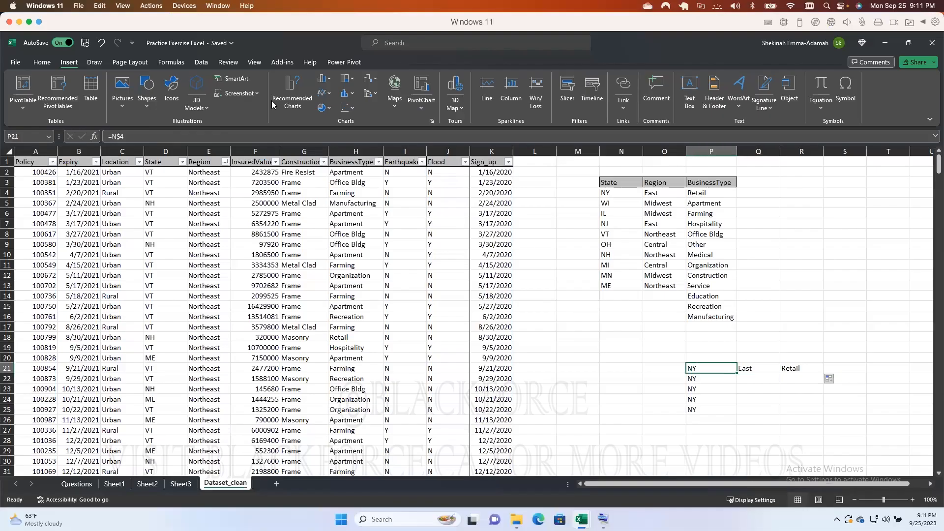
# Change the formula in P21 to the absolute reference =$N$4 and fill it across and down through T25.
pyautogui.click(112, 136)
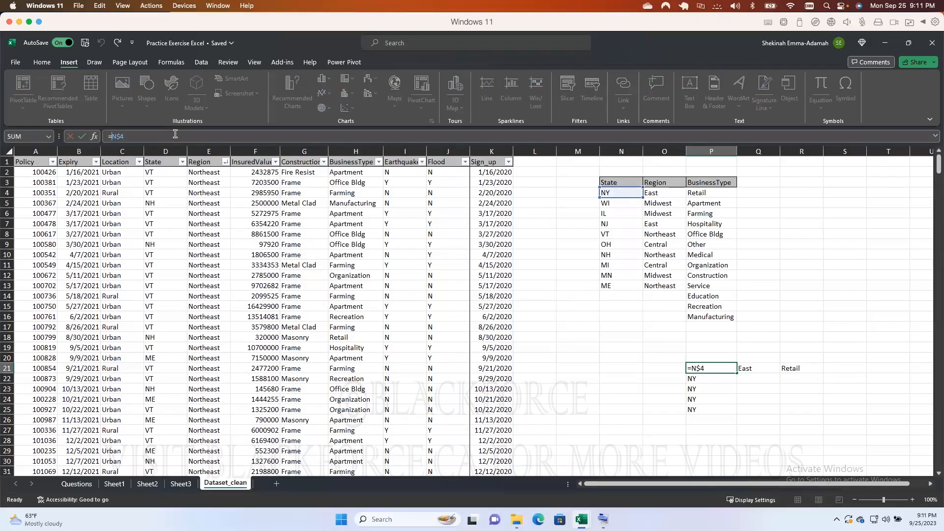
pyautogui.write('$')
pyautogui.press('Return')
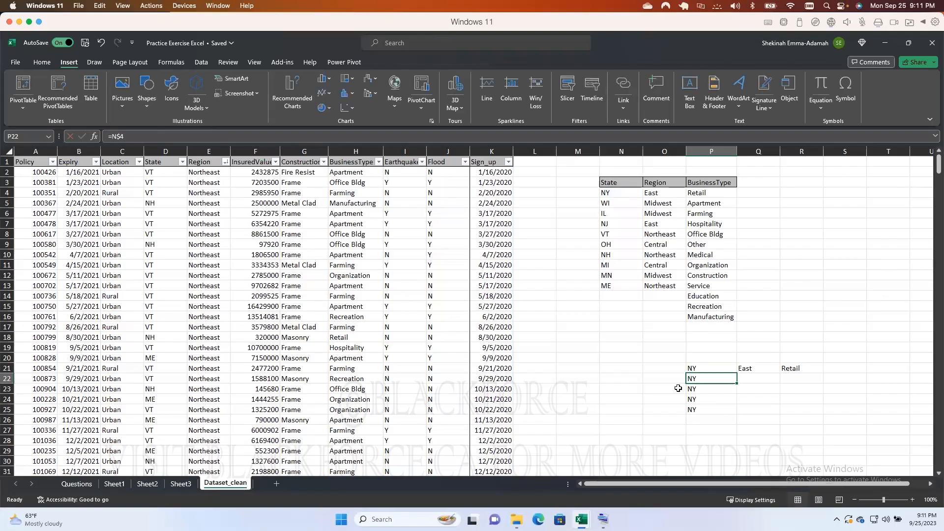
pyautogui.click(719, 371)
pyautogui.moveTo(736, 373); pyautogui.dragTo(907, 410)
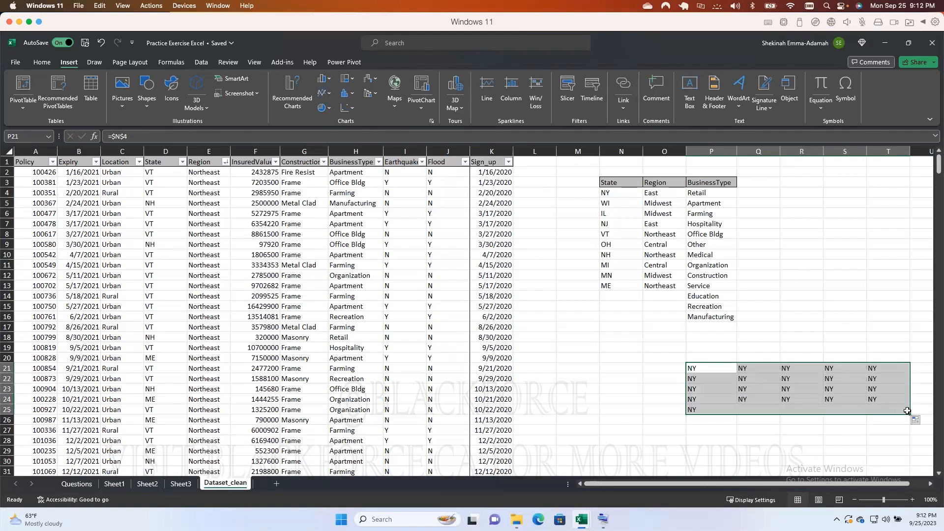
# Compare the absolute references in P21, P22 and P24.
pyautogui.click(720, 371)
pyautogui.click(702, 378)
pyautogui.moveTo(737, 382); pyautogui.dragTo(720, 368)
pyautogui.click(719, 368)
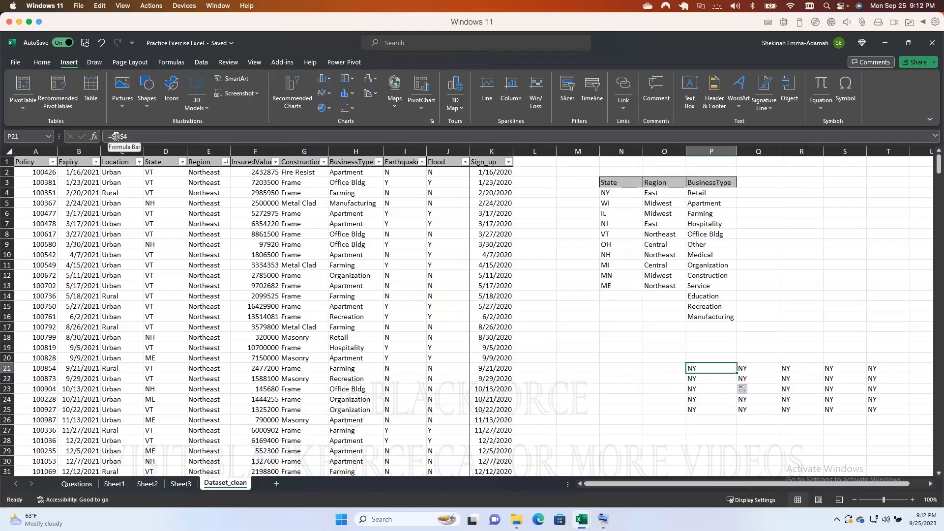
pyautogui.click(700, 395)
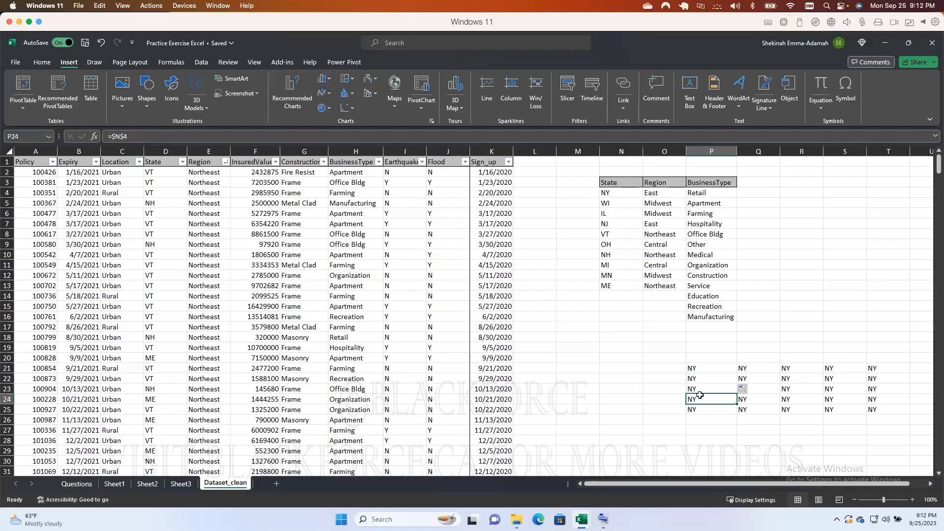
pyautogui.click(711, 371)
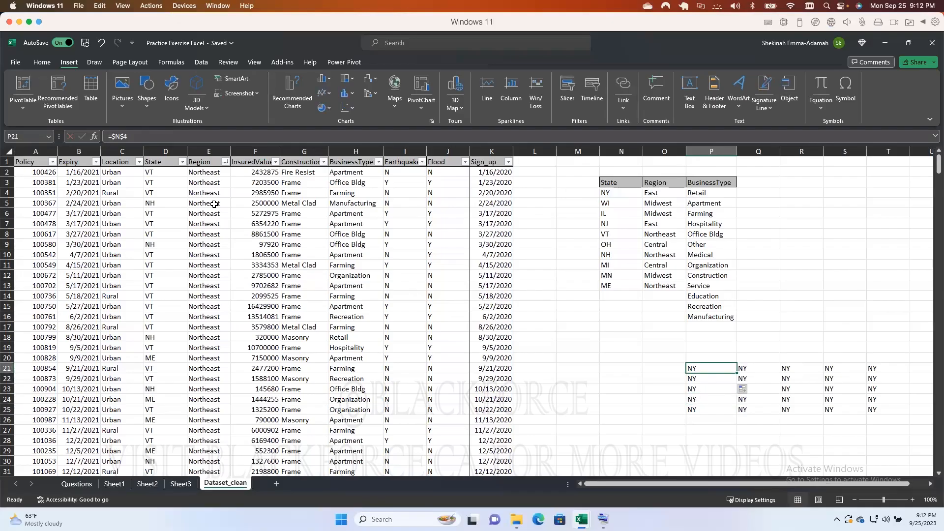
# Restore the mixed reference =N$4 in P21 and fill it across and down through T25.
pyautogui.click(114, 136)
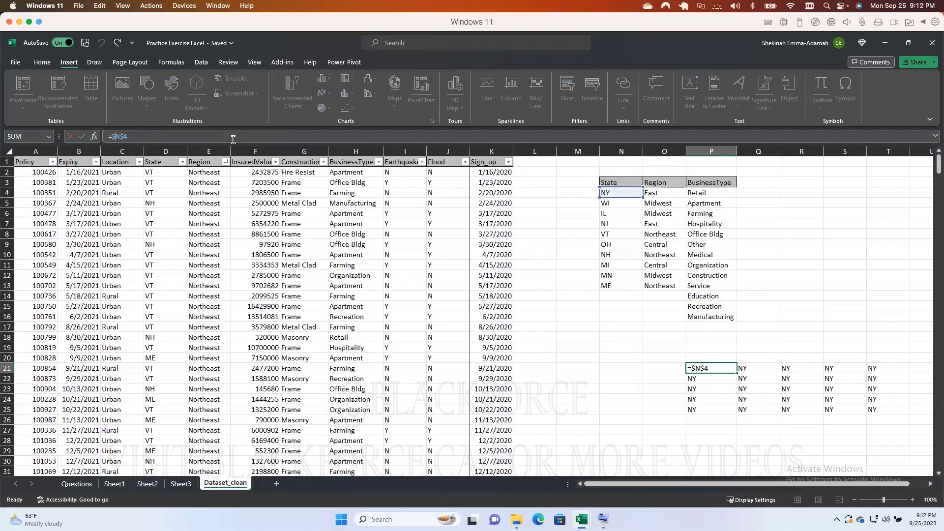
pyautogui.press('Return')
pyautogui.click(719, 370)
pyautogui.moveTo(738, 374); pyautogui.dragTo(885, 408)
pyautogui.click(728, 370)
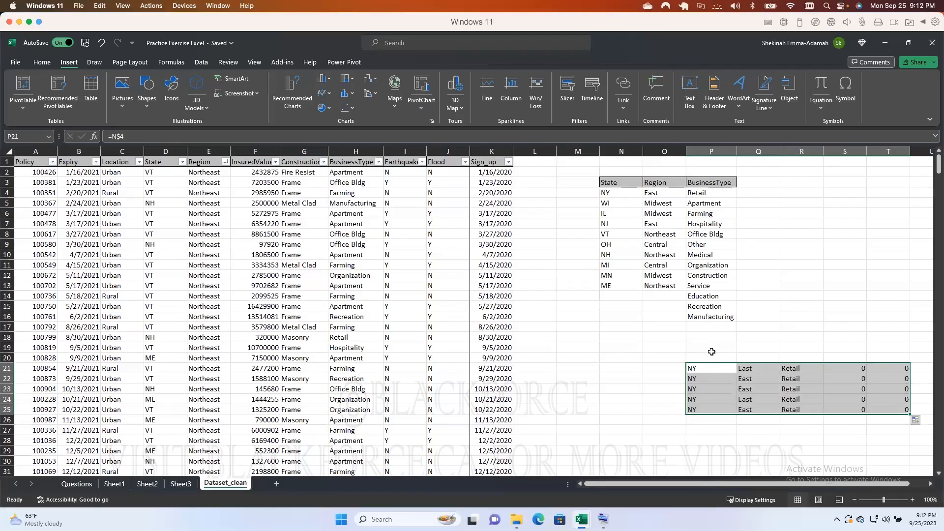
# Compare the row-locked references in P21 and Q21 of Dataset_clean.
pyautogui.click(669, 355)
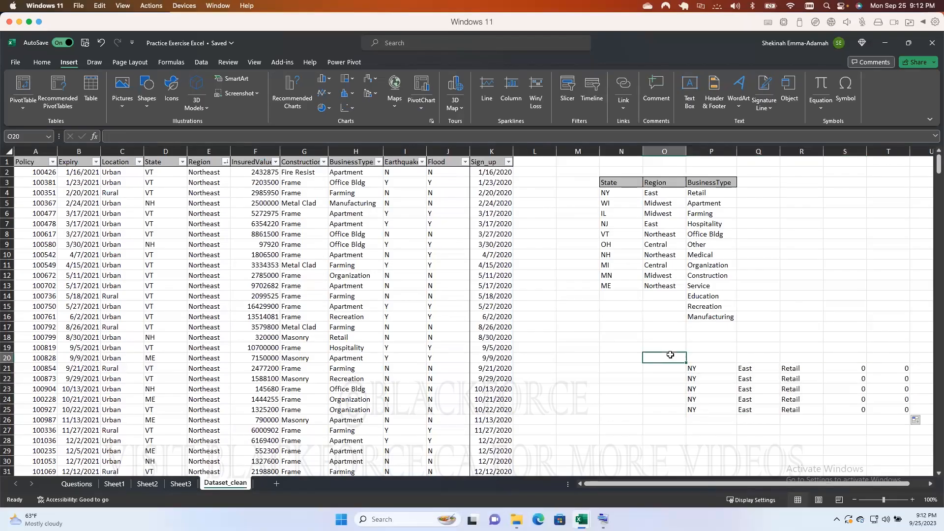
pyautogui.click(704, 368)
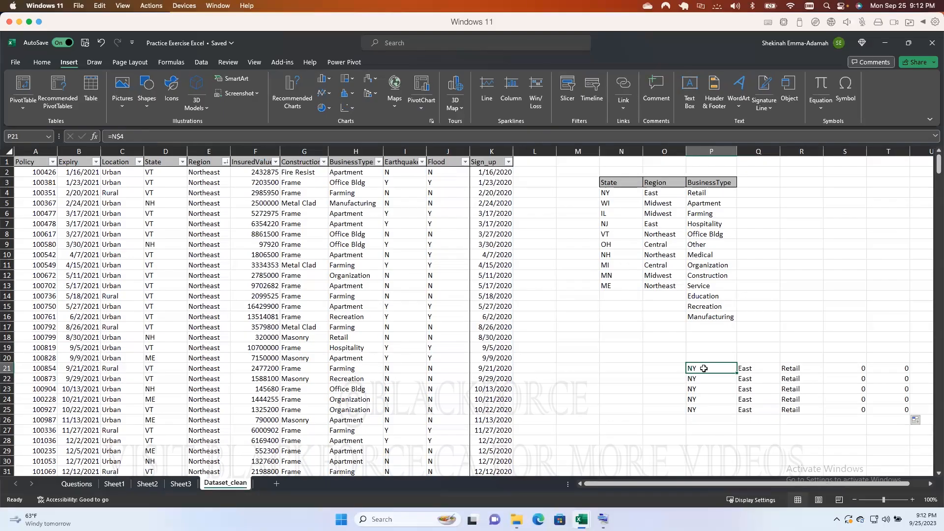
pyautogui.click(748, 369)
pyautogui.click(722, 370)
pyautogui.scroll(-1, 748, 368)
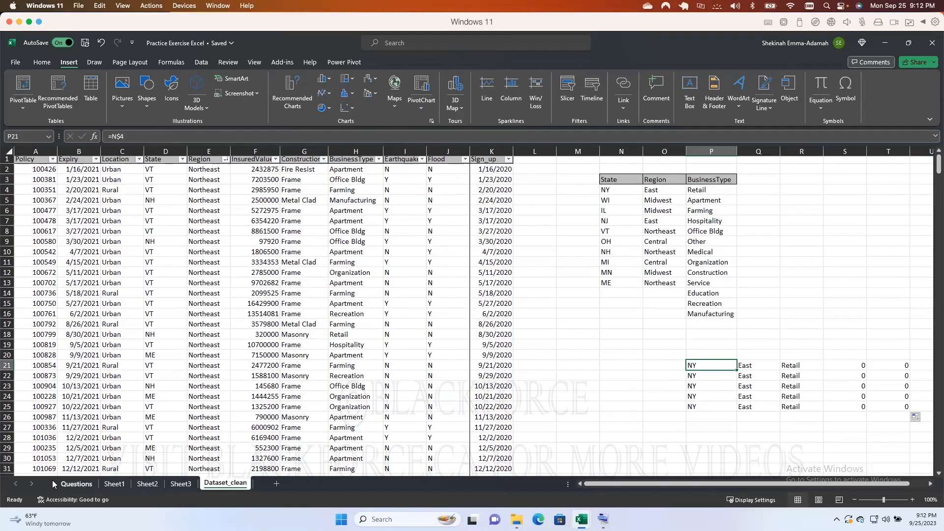
# Fill the AVERAGEIF formula in Questions from D5 to D6 for Midwest and check its criterion and locked ranges.
pyautogui.click(77, 483)
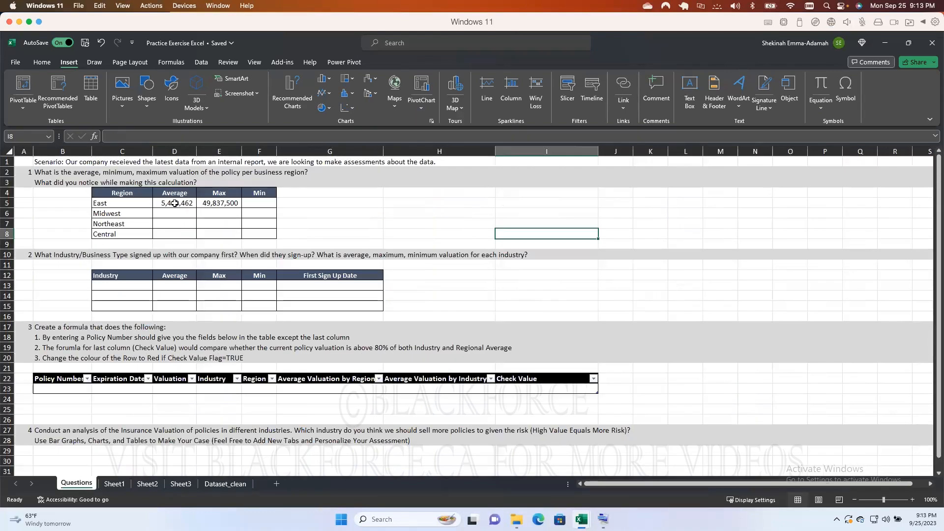
pyautogui.click(176, 203)
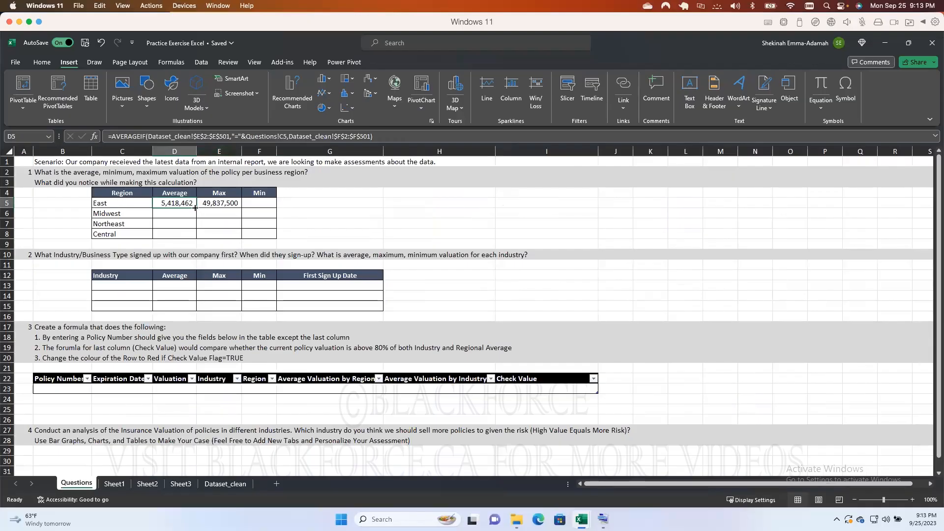
pyautogui.moveTo(194, 212); pyautogui.dragTo(193, 219)
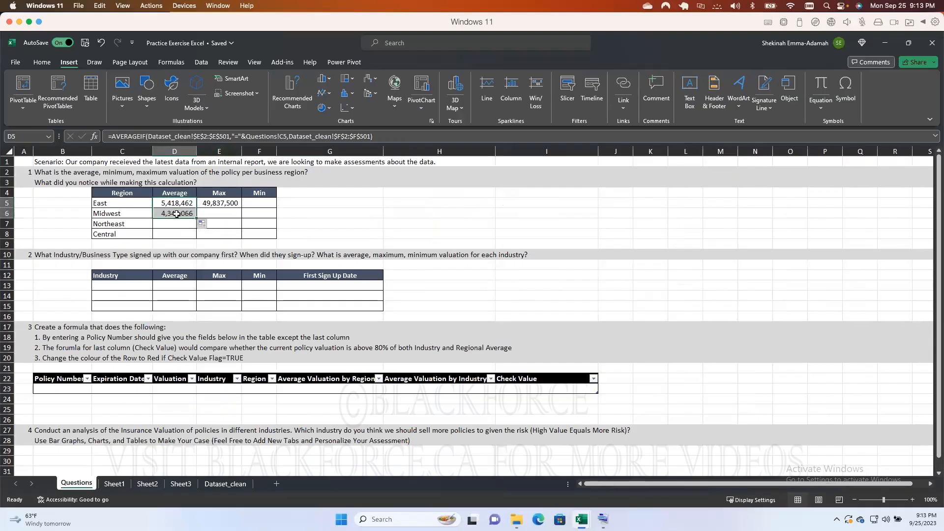
pyautogui.click(178, 213)
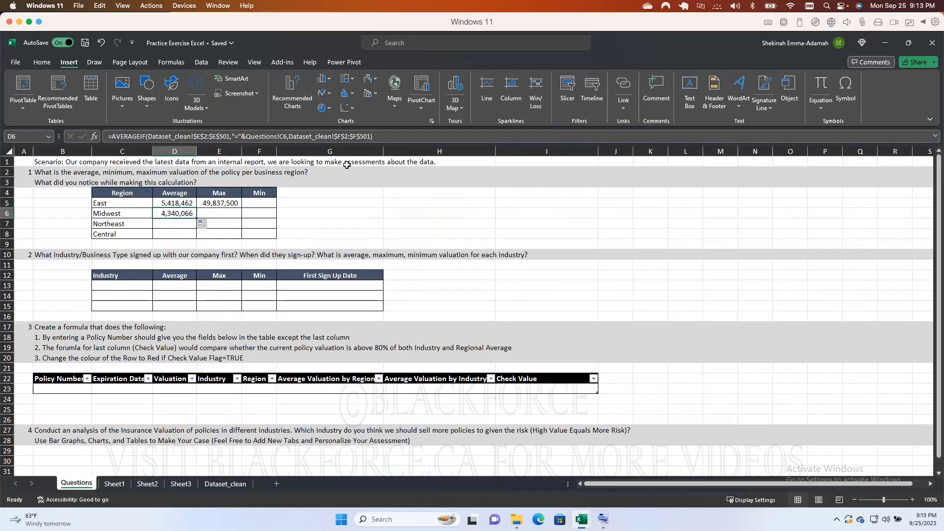
pyautogui.click(380, 136)
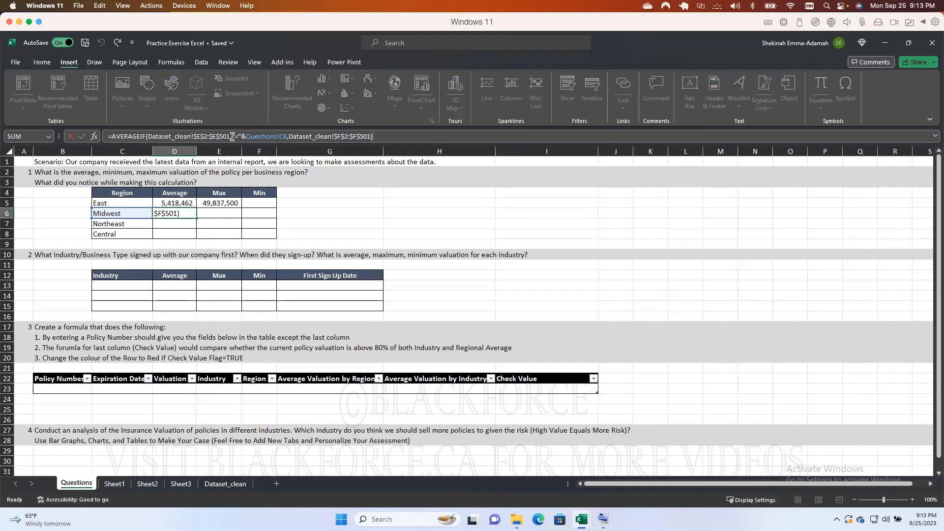
pyautogui.write(',')
pyautogui.hotkey('ctrl', 'Return')
# Fill the AVERAGEIF formula from D6 to D7 for Northeast and check its region criterion.
pyautogui.moveTo(196, 219); pyautogui.dragTo(197, 230)
pyautogui.click(179, 224)
pyautogui.click(290, 136)
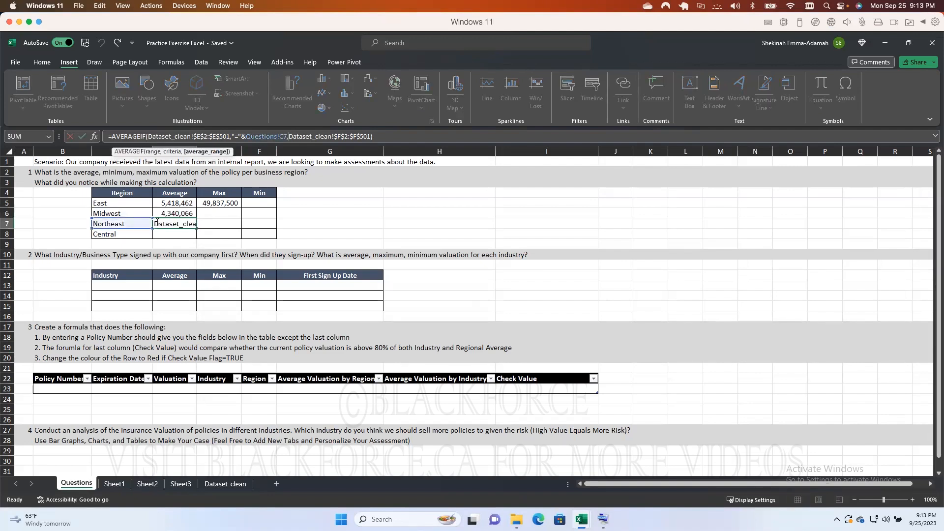
pyautogui.press('Escape')
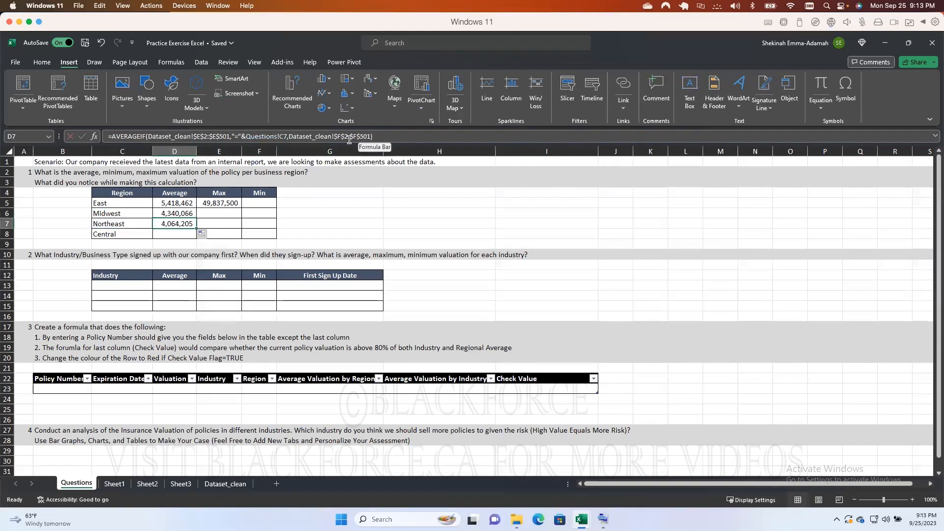
# Lock the criterion row in D7 as Questions!C$7 and fill the AVERAGEIF formula down to D8 for Central.
pyautogui.click(361, 136)
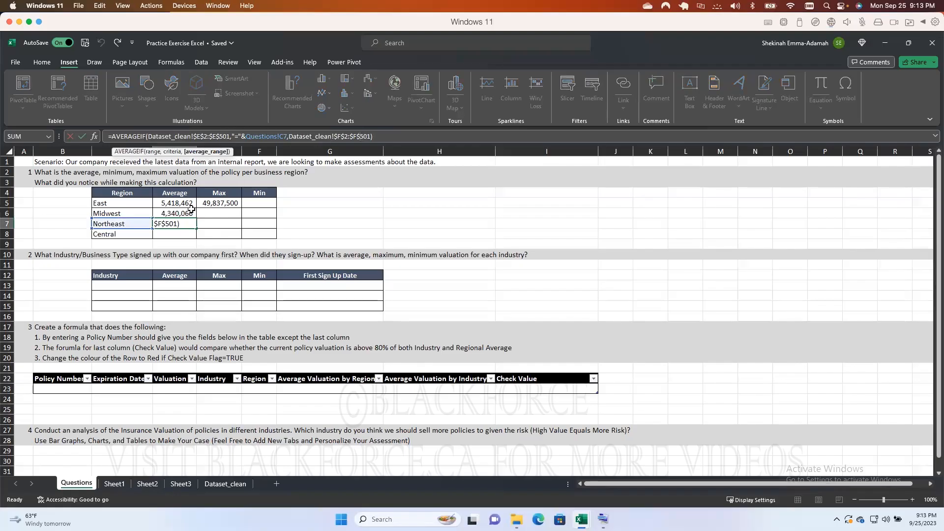
pyautogui.click(283, 137)
pyautogui.write('$')
pyautogui.press('Return')
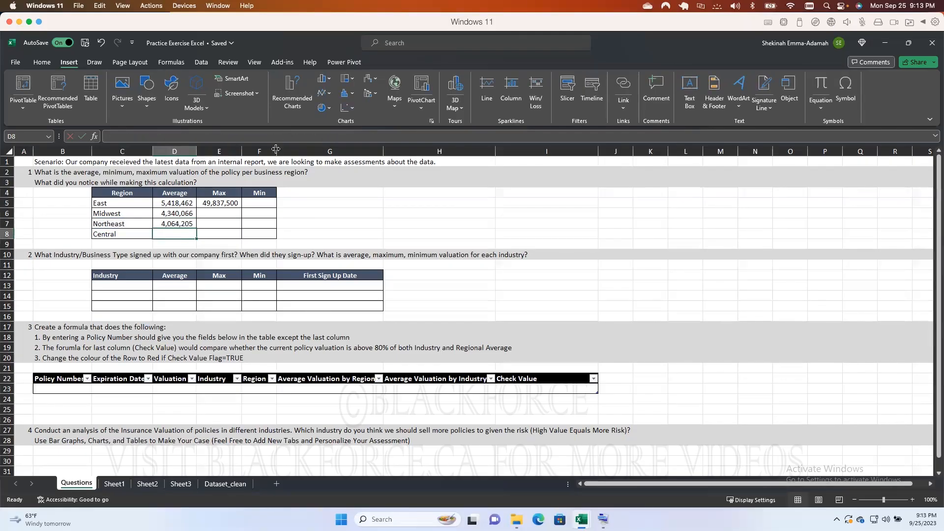
pyautogui.click(186, 222)
pyautogui.moveTo(198, 227); pyautogui.dragTo(199, 241)
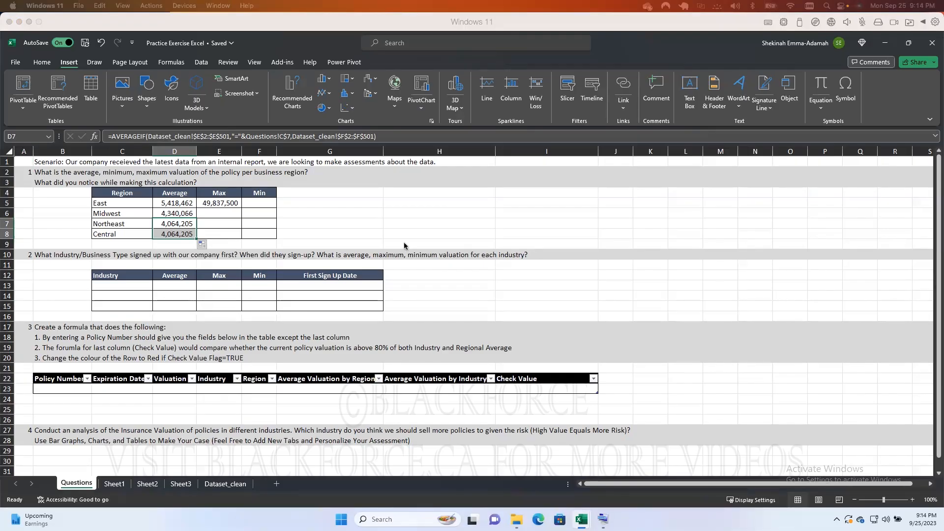
# Examine the question 3 requirements and the Policy Number, Expiration Date, Valuation and Industry fields of its table.
pyautogui.click(437, 287)
pyautogui.scroll(-2, 337, 298)
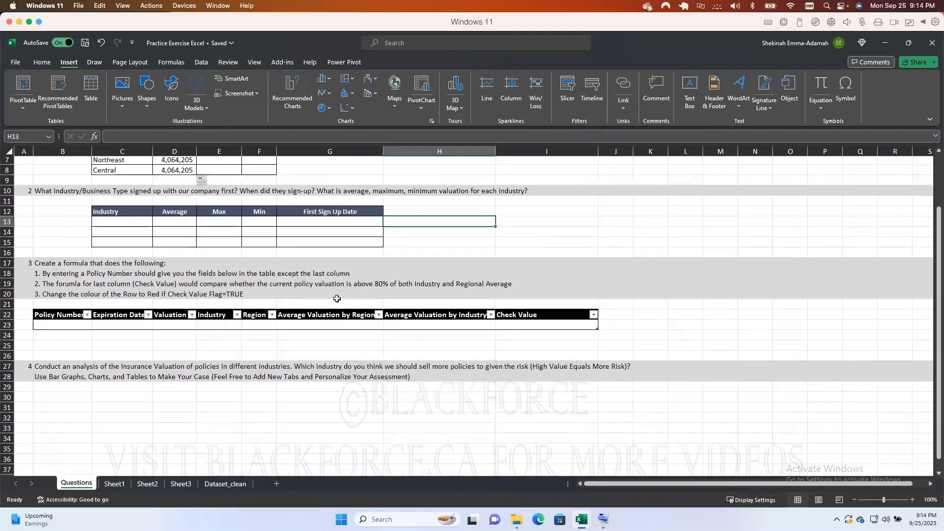
pyautogui.scroll(-1, 336, 298)
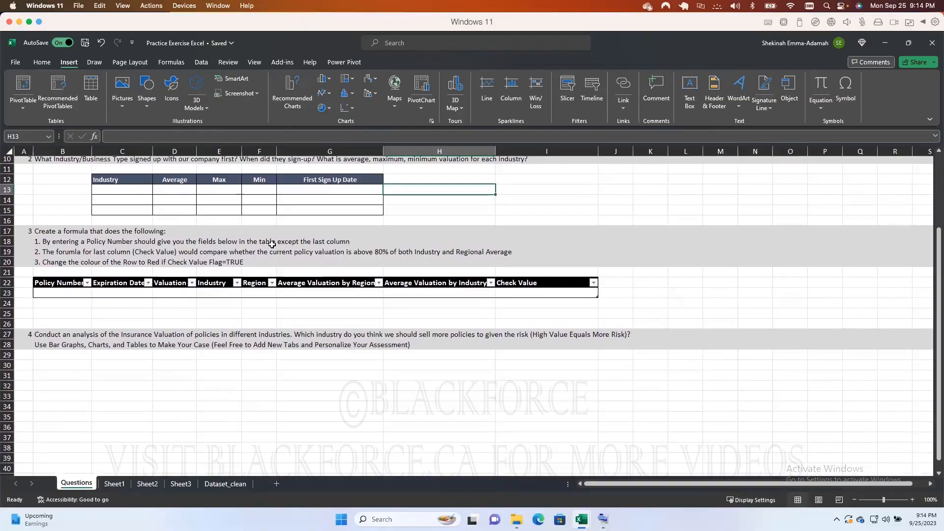
pyautogui.click(63, 293)
pyautogui.click(100, 293)
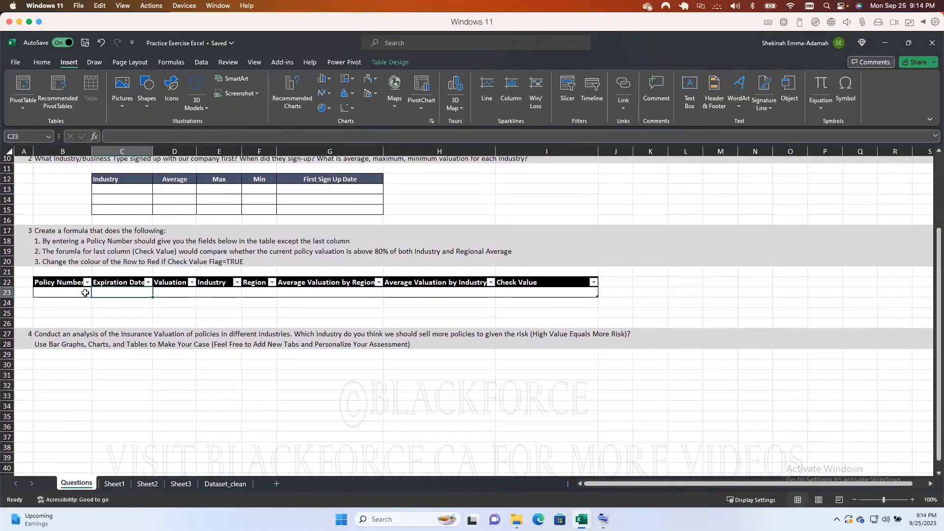
pyautogui.click(174, 293)
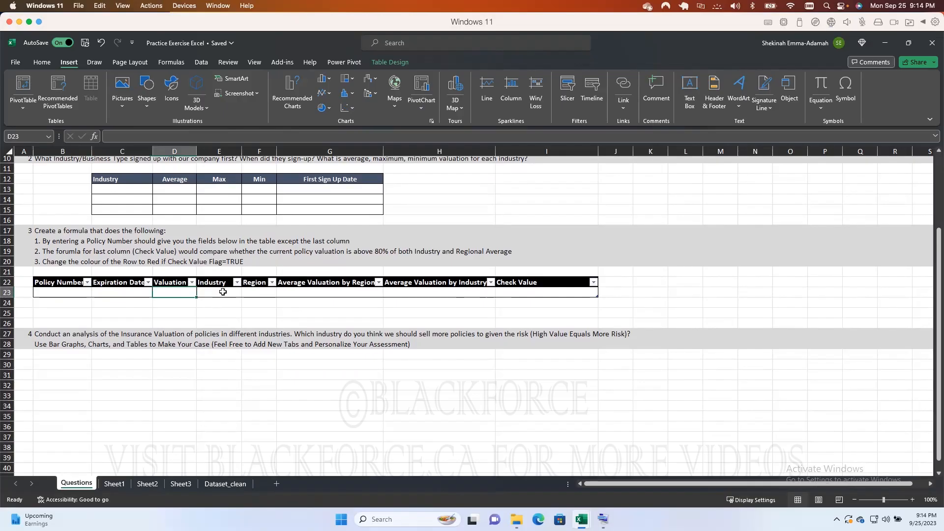
pyautogui.click(223, 291)
pyautogui.scroll(1, 117, 299)
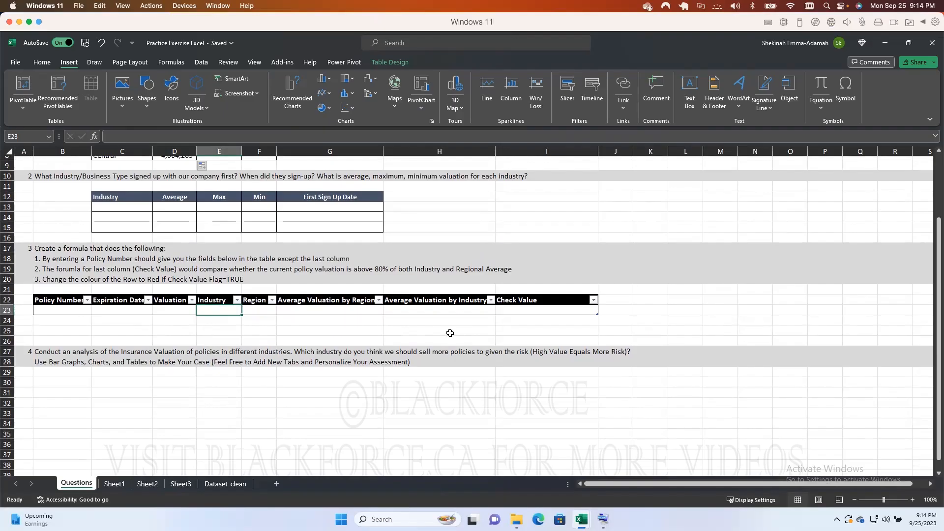
pyautogui.click(295, 322)
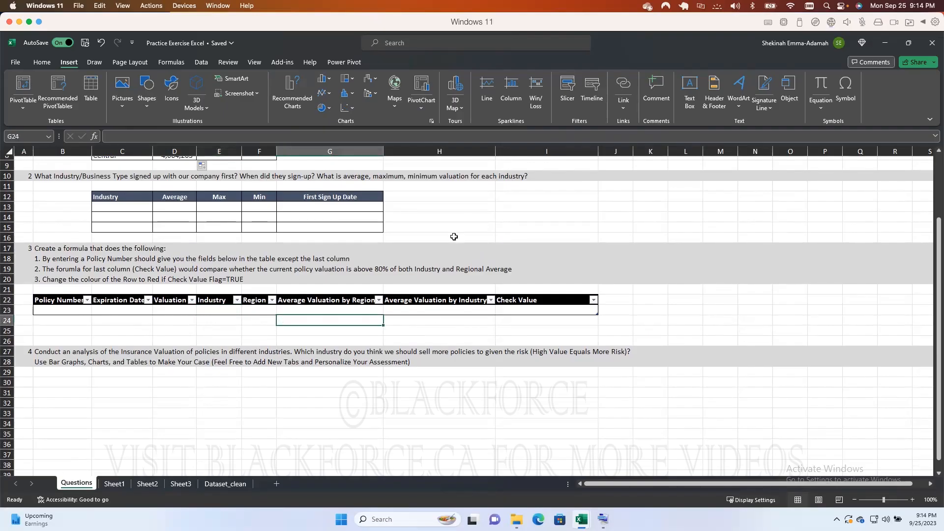
# Look back at the question 1 and 2 tables and open the Region PivotTable in Sheet1.
pyautogui.scroll(1, 371, 323)
pyautogui.scroll(3, 371, 323)
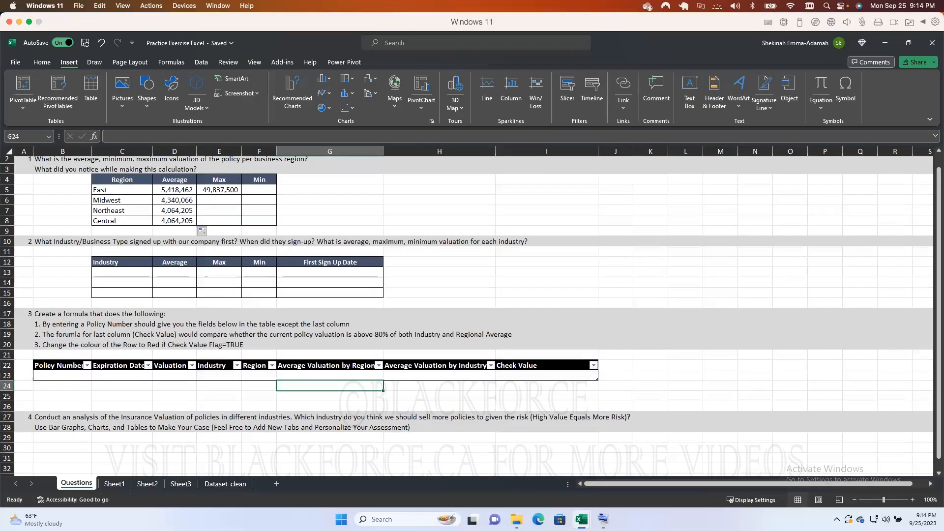
pyautogui.click(110, 483)
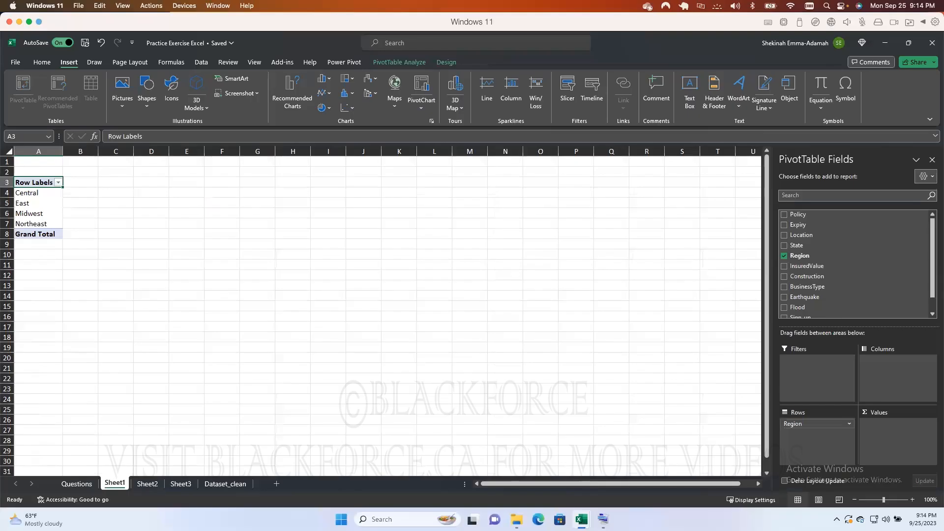